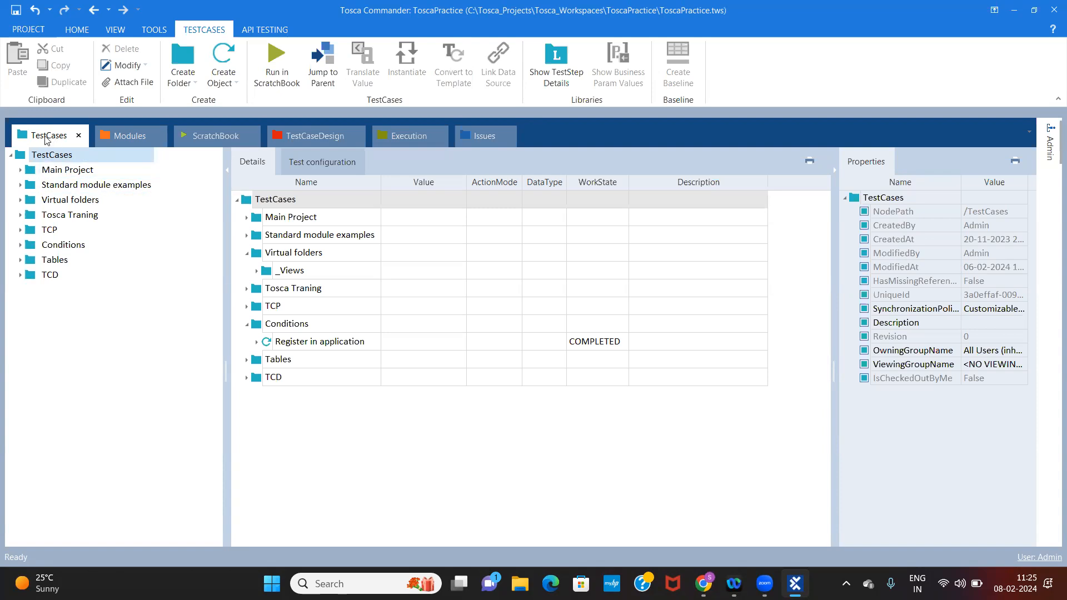
Inspect the STRONG and Tricentis attributes of the second Demo Web Shop module
left_click(55, 160)
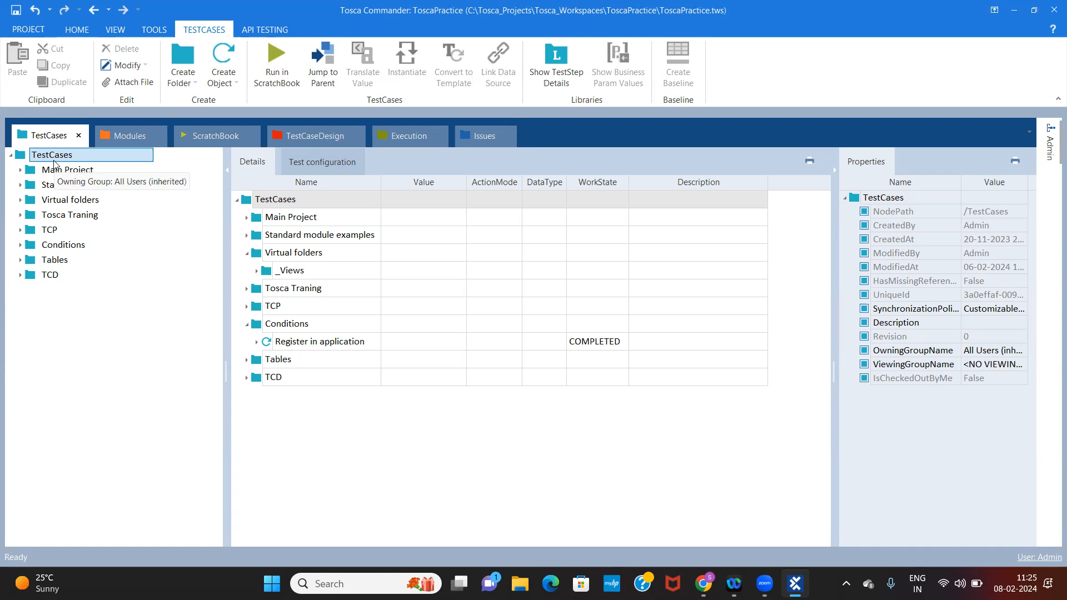
left_click(123, 140)
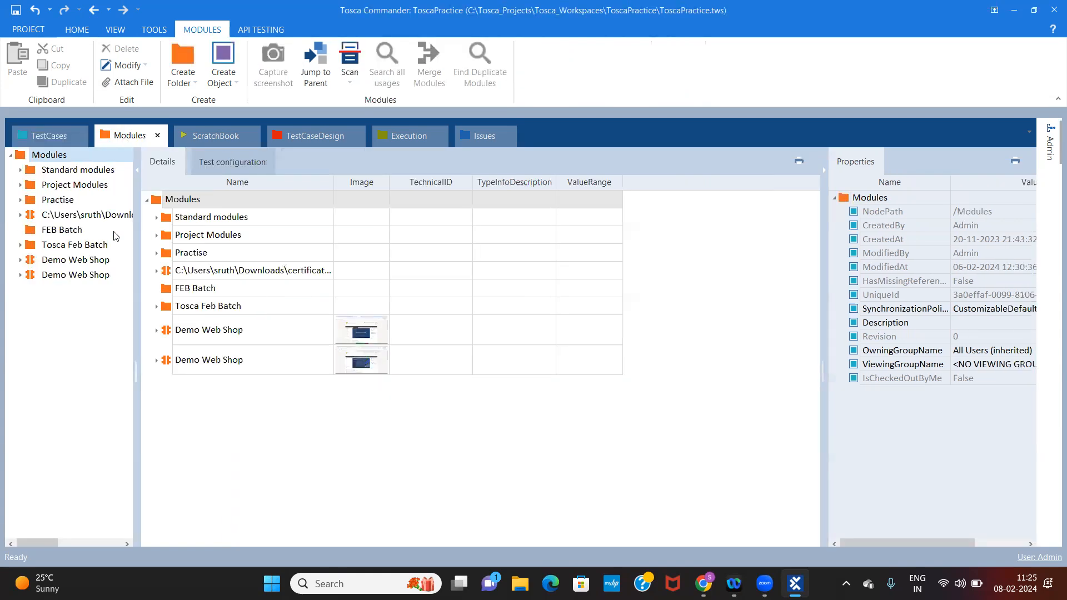
left_click(20, 275)
left_click(65, 306)
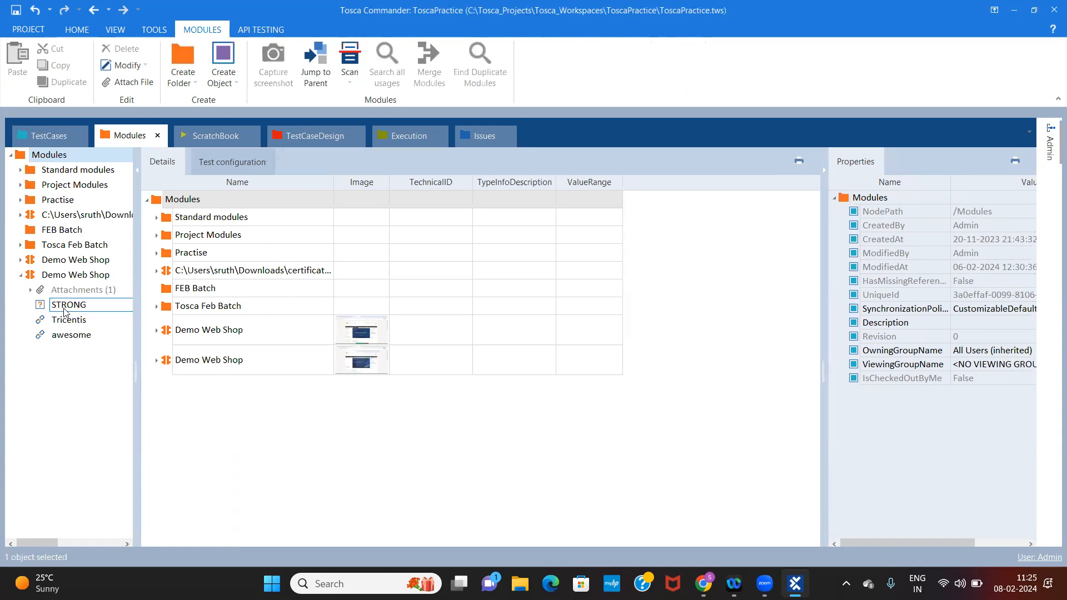
left_click(66, 319)
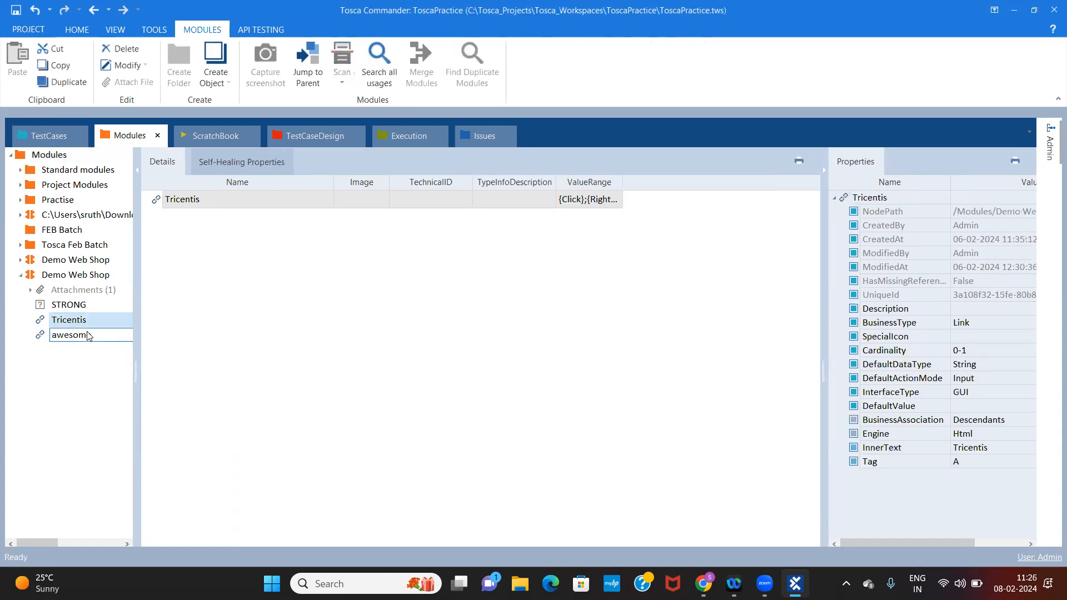
Create a folder named "Feb Batch" under the TestCases root
left_click(40, 136)
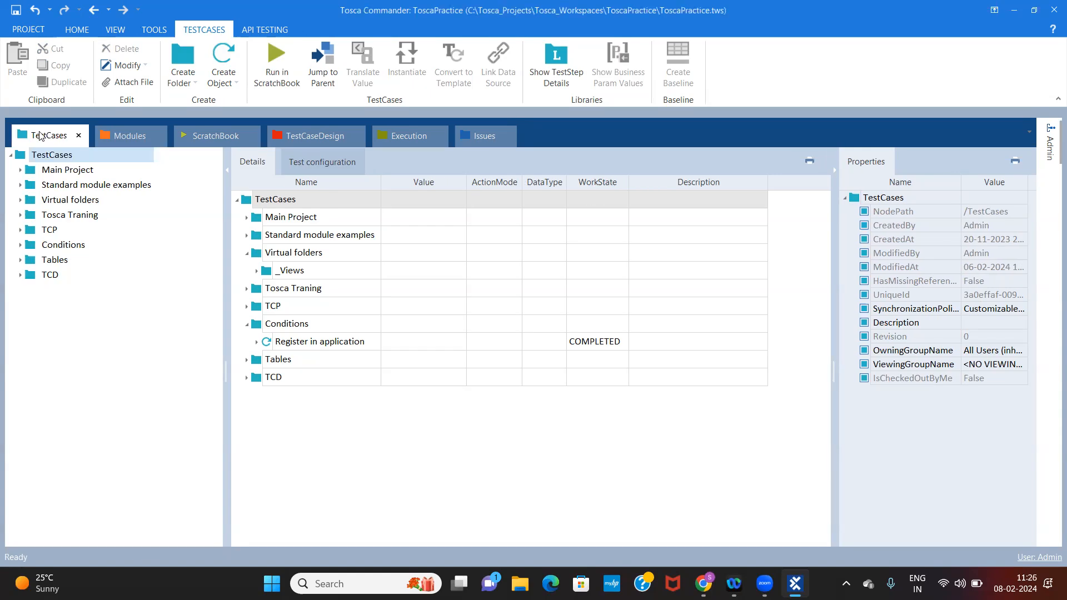
left_click(79, 171)
right_click(65, 157)
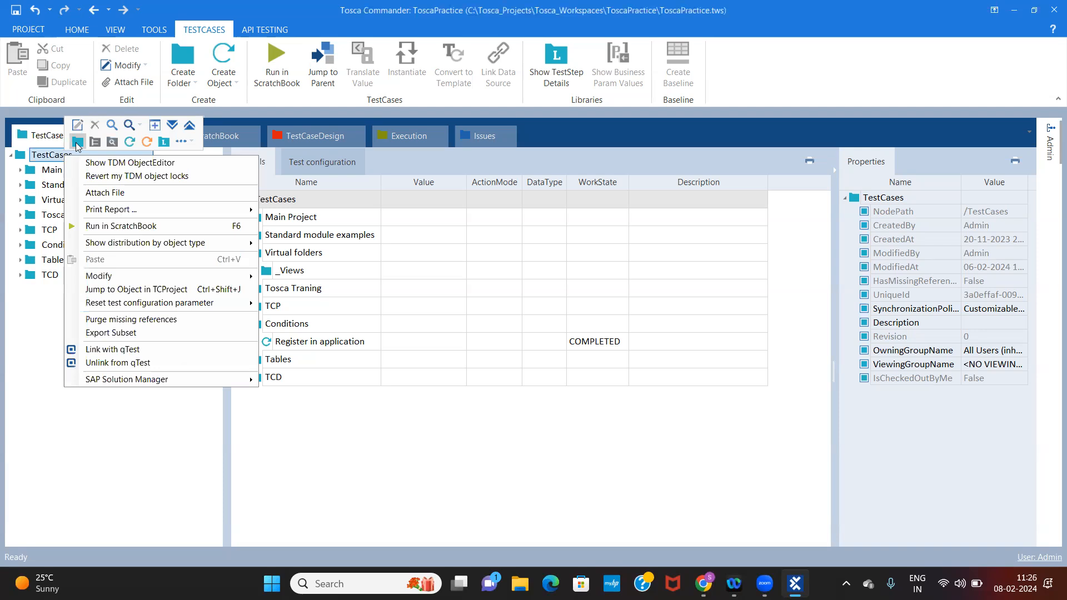
left_click(78, 143)
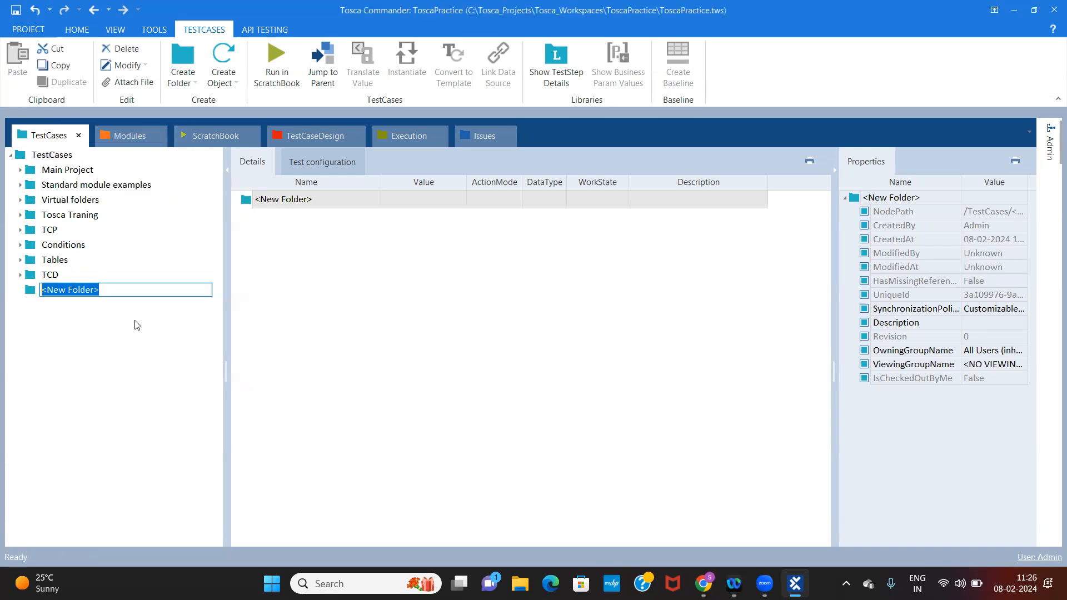
type("Feb")
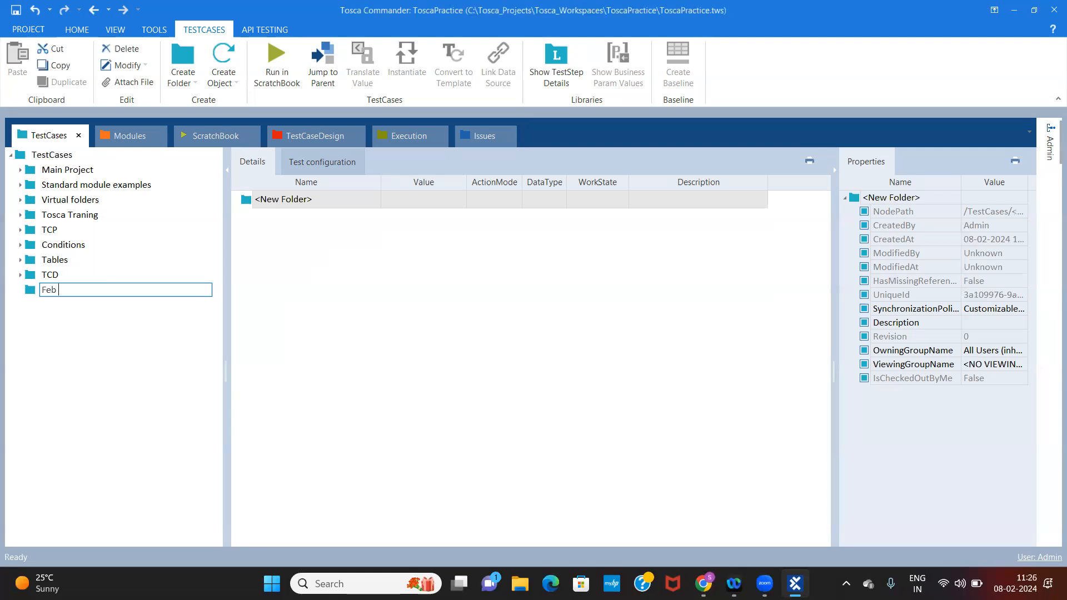
type(" Batch")
left_click(83, 247)
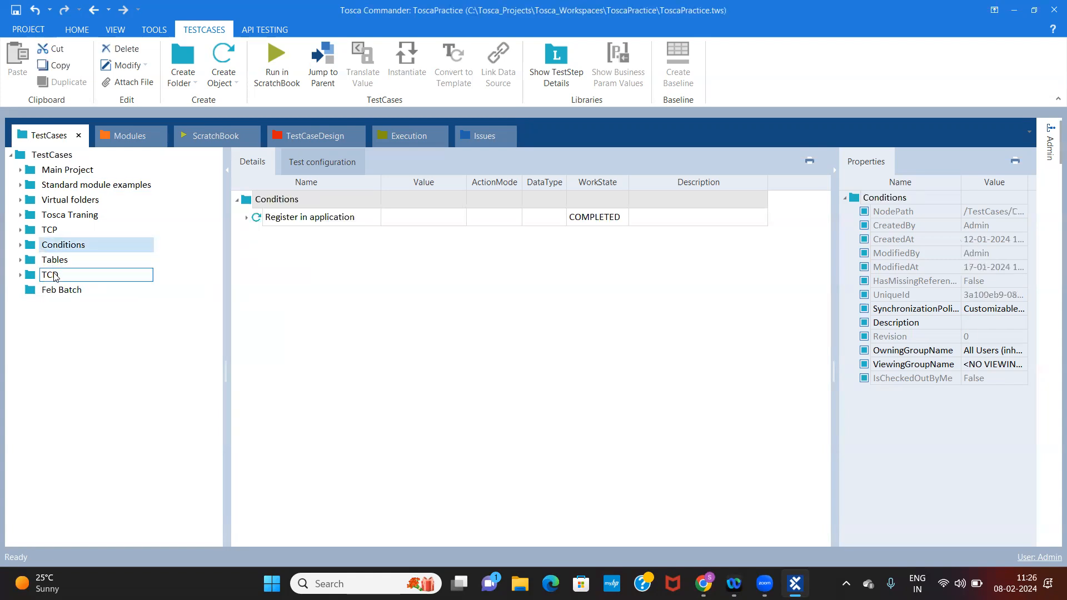
Review the contents of the Feb Batch, Main Project and Standard module examples folders
left_click(63, 294)
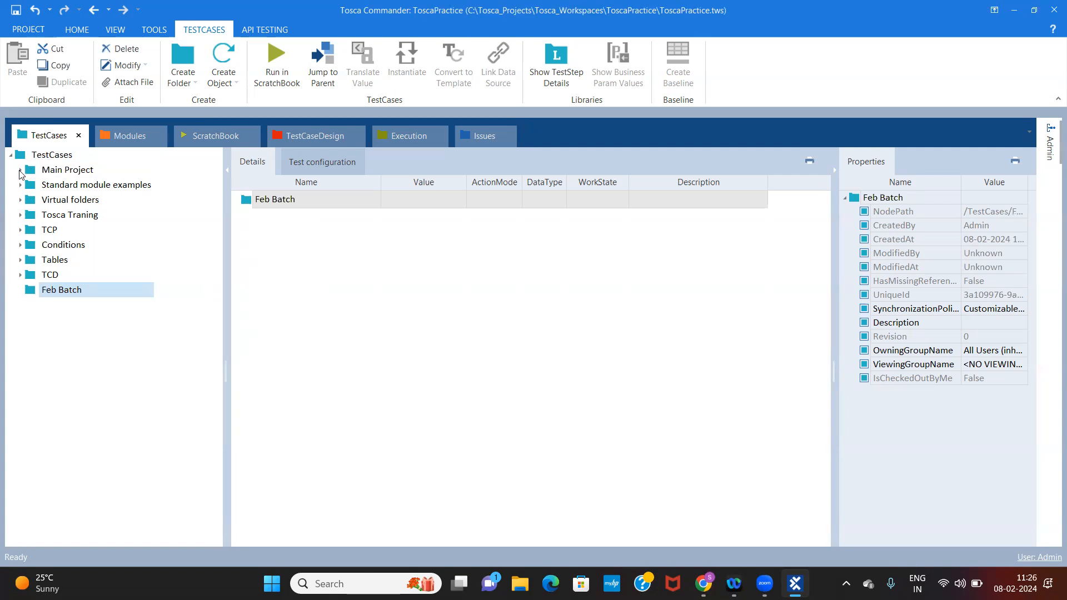
left_click(61, 172)
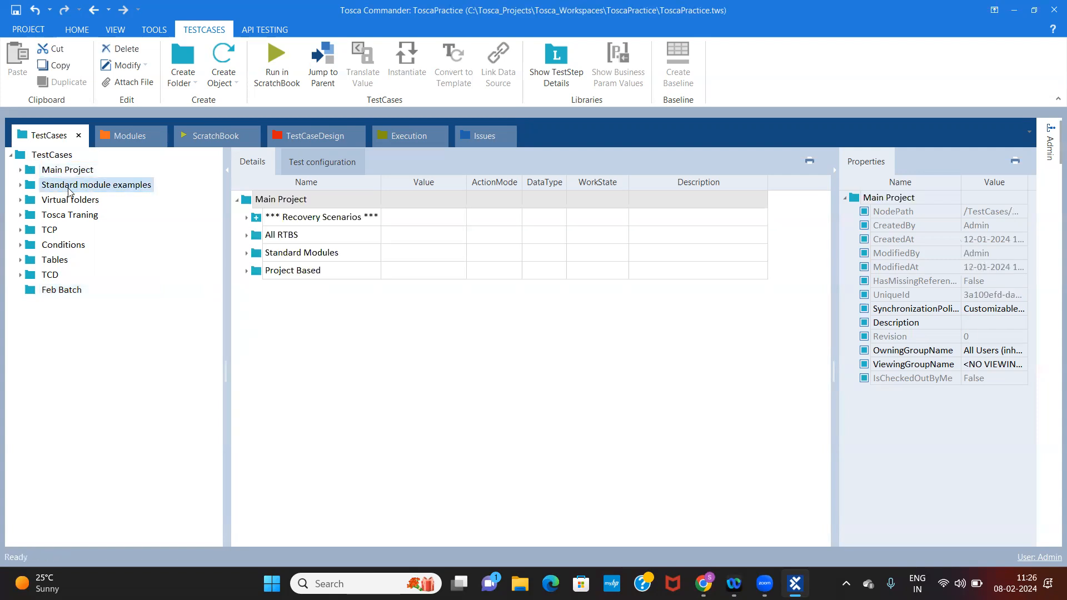
left_click(69, 189)
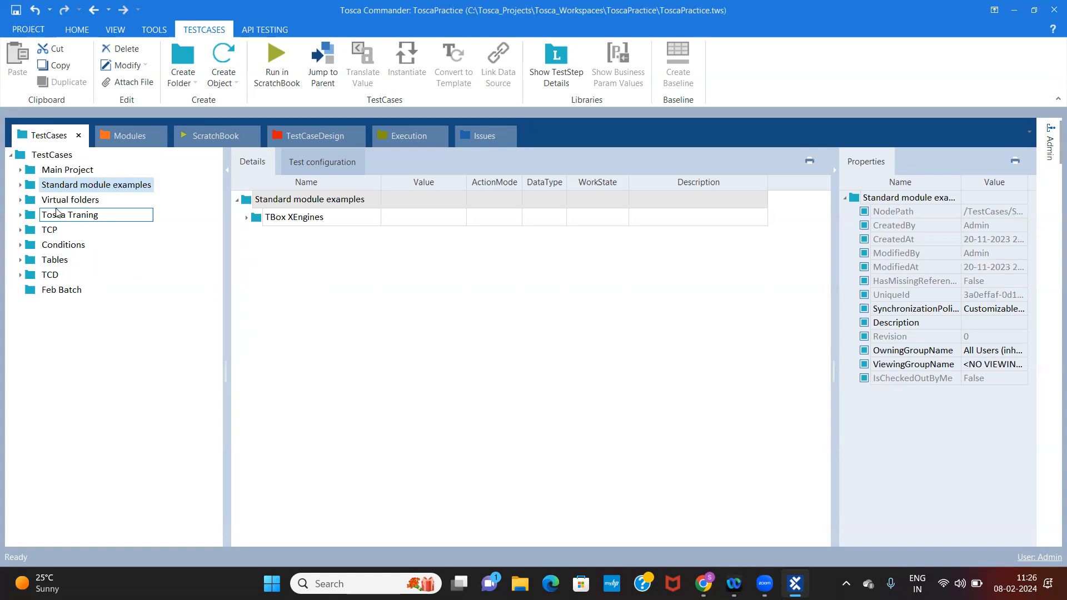
Create a test case named "Demo Web Shop" in the Feb Batch folder
left_click(50, 293)
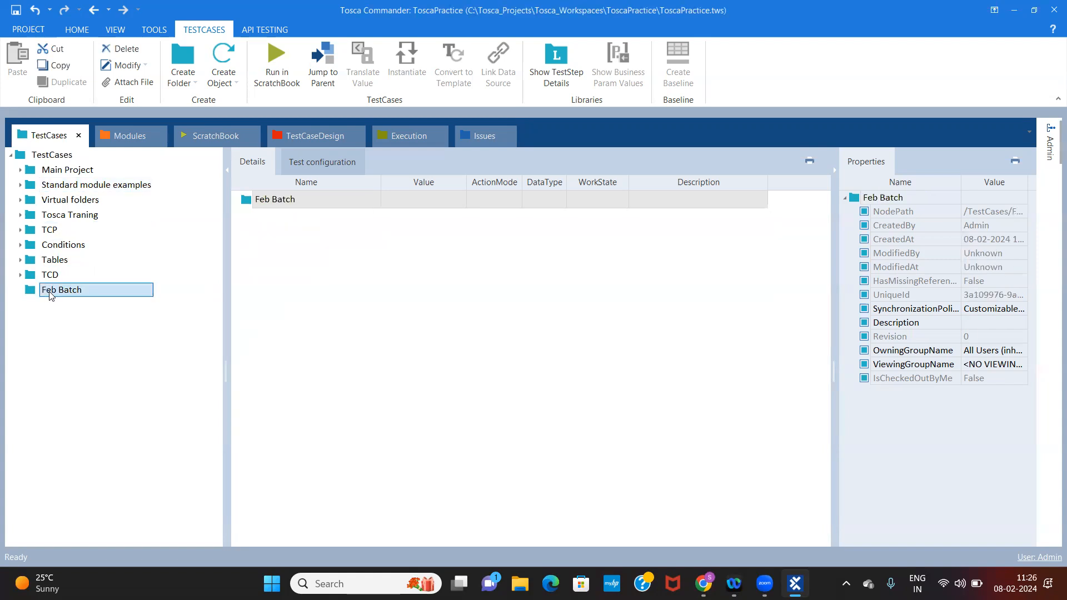
right_click(92, 291)
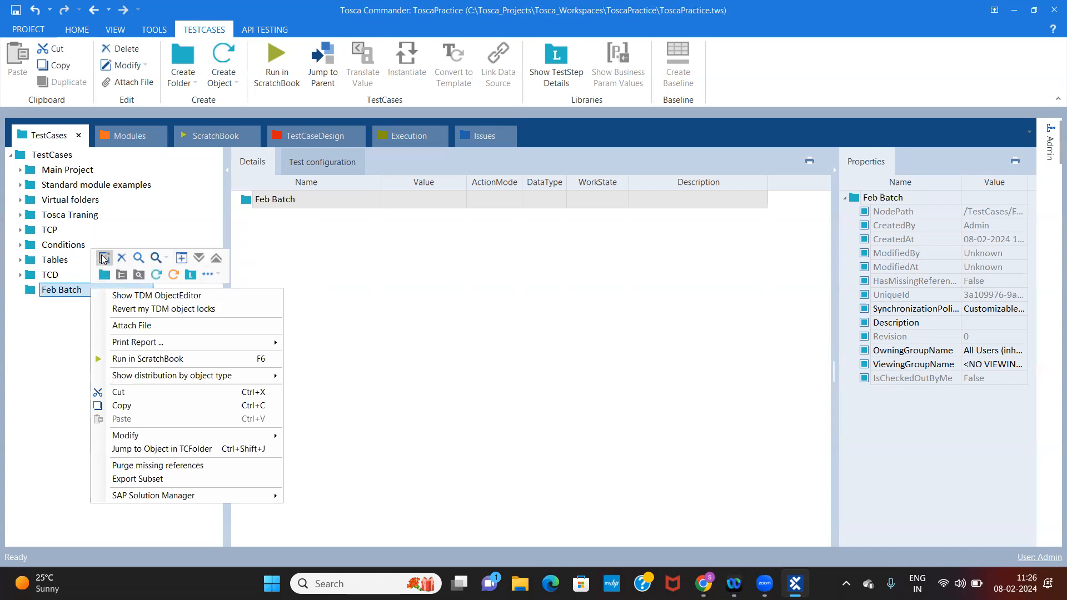
left_click(155, 275)
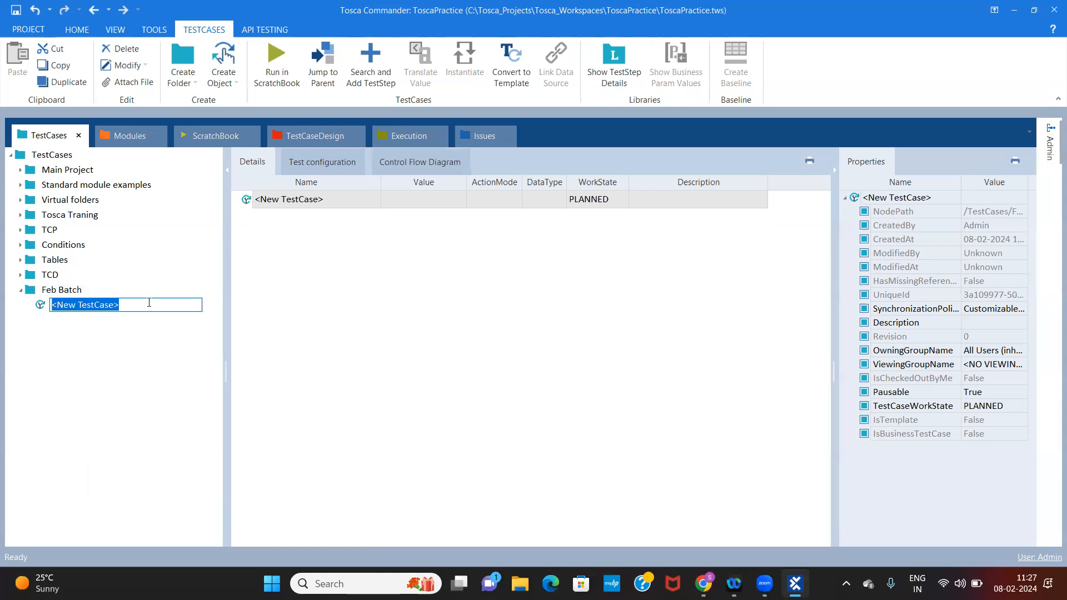
type("De")
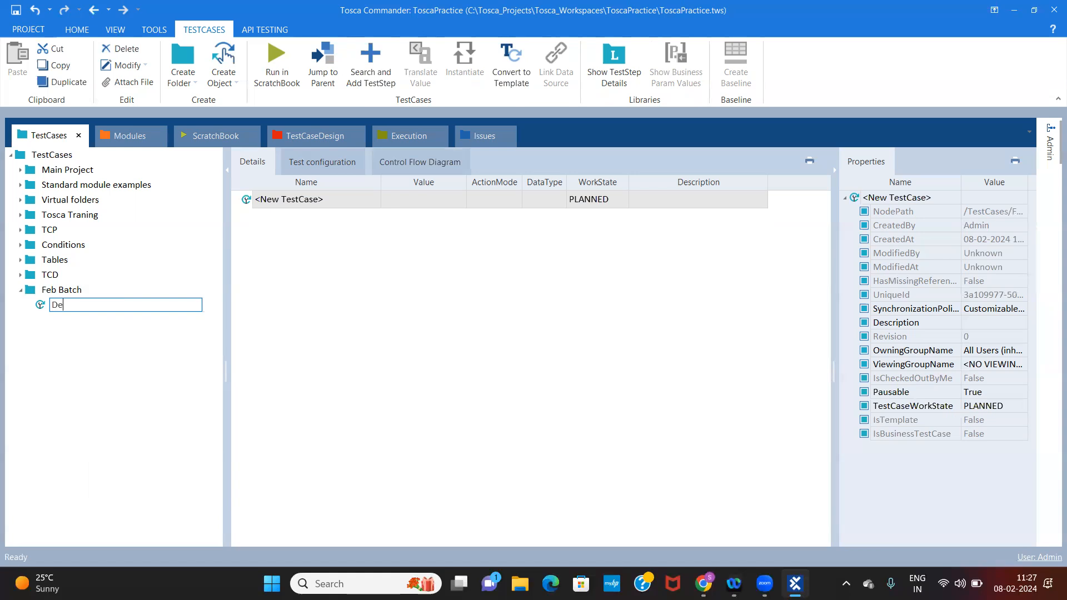
type("mo Web Shop")
key("Return")
left_click(88, 290)
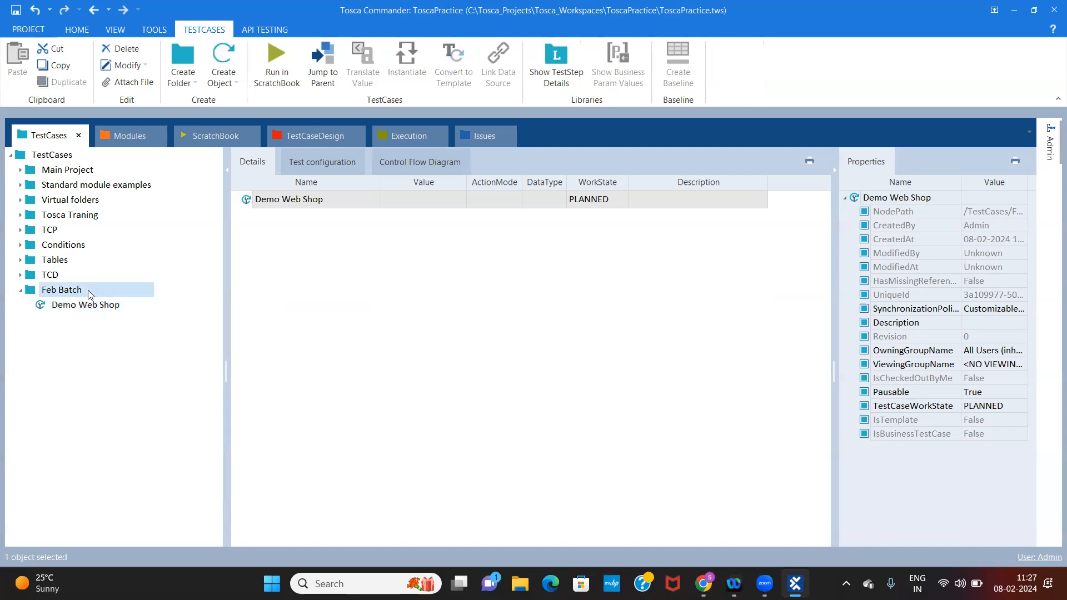
left_click(87, 308)
left_click(93, 289)
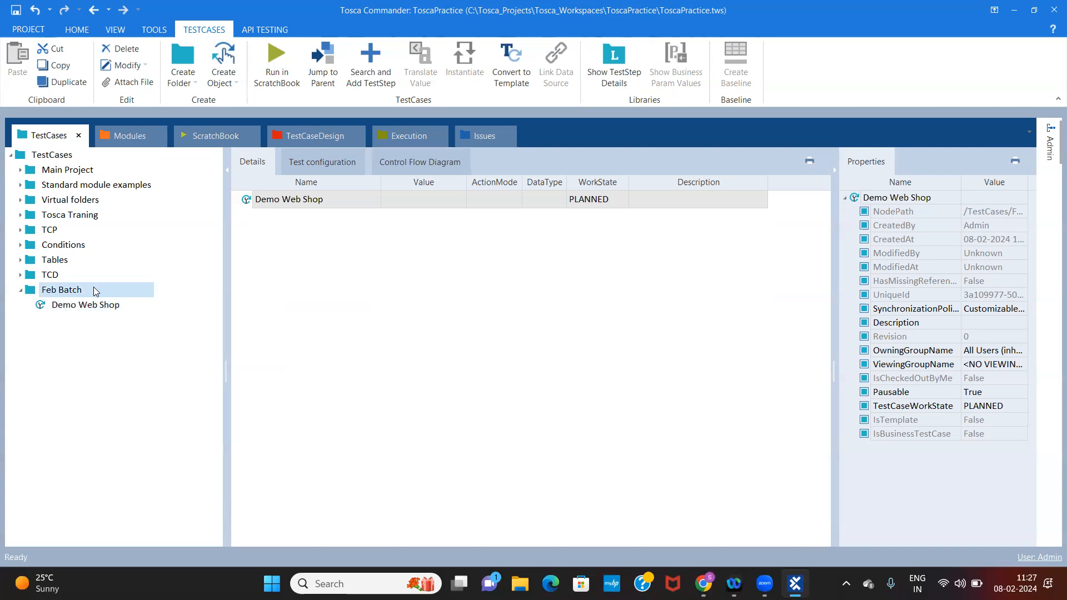
right_click(94, 290)
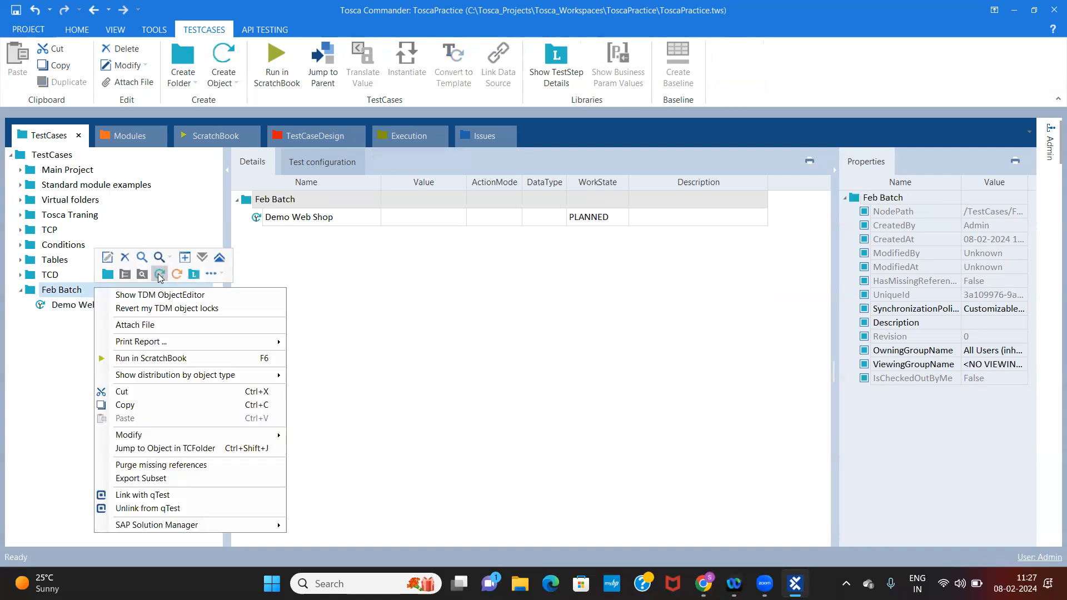
Set the Demo Web Shop test case's work state to IN_WORK after reselecting PLANNED
left_click(65, 307)
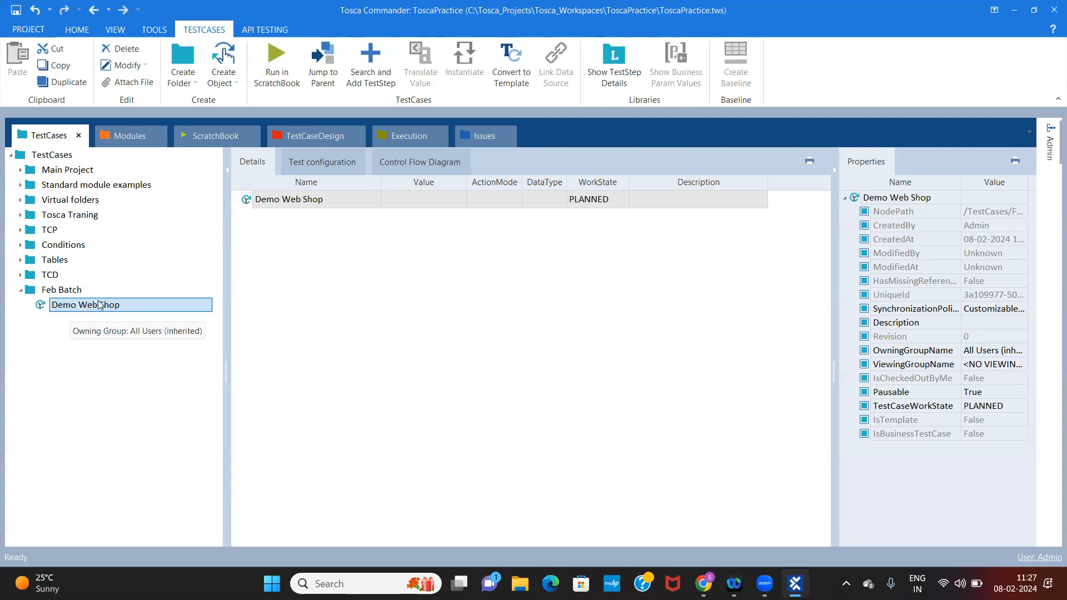
left_click(597, 204)
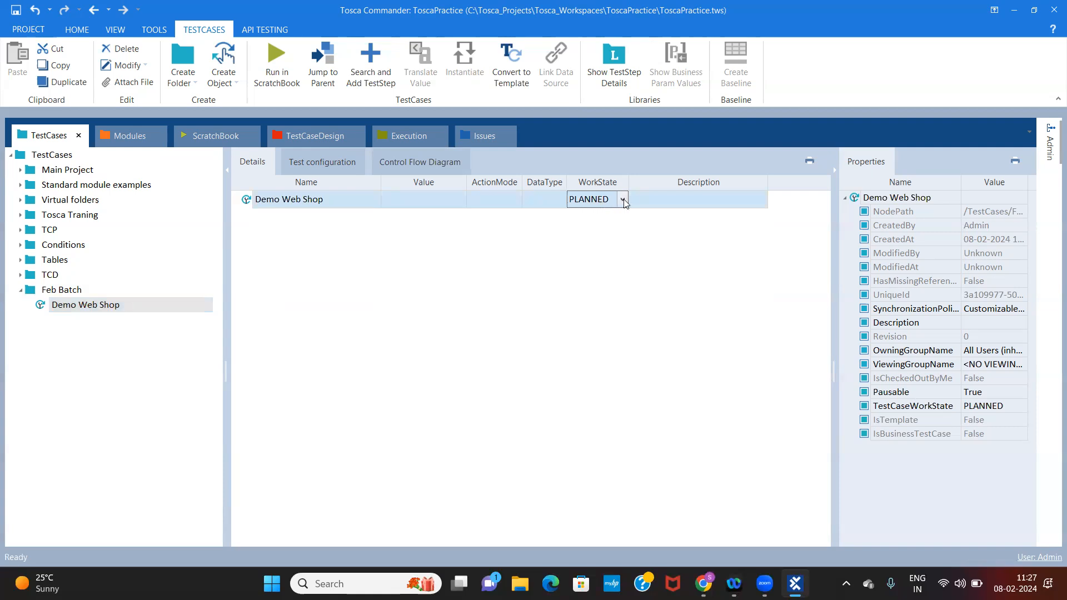
left_click(623, 201)
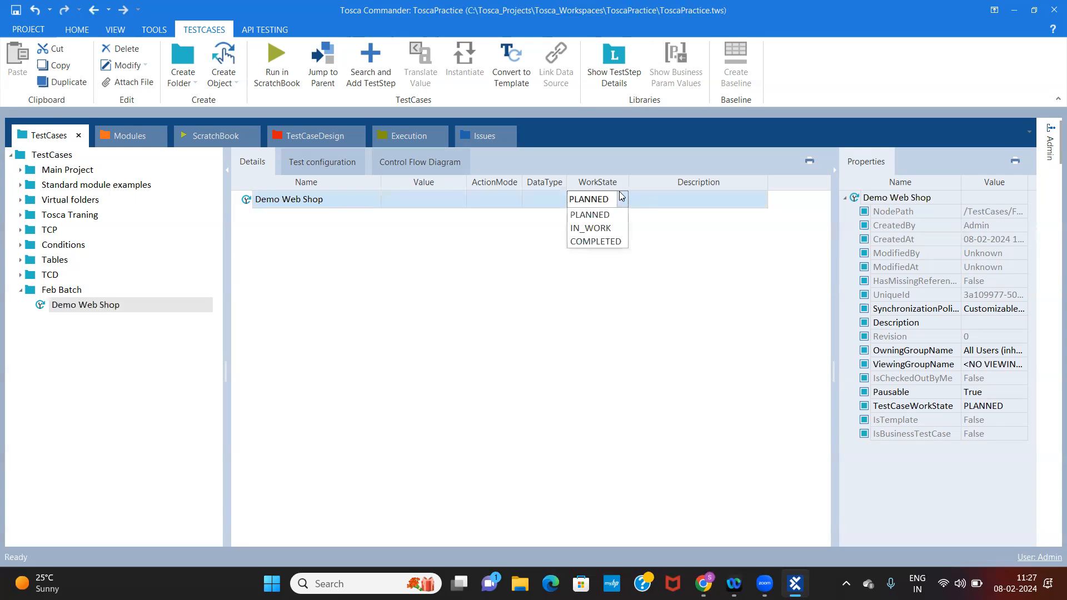
left_click(595, 218)
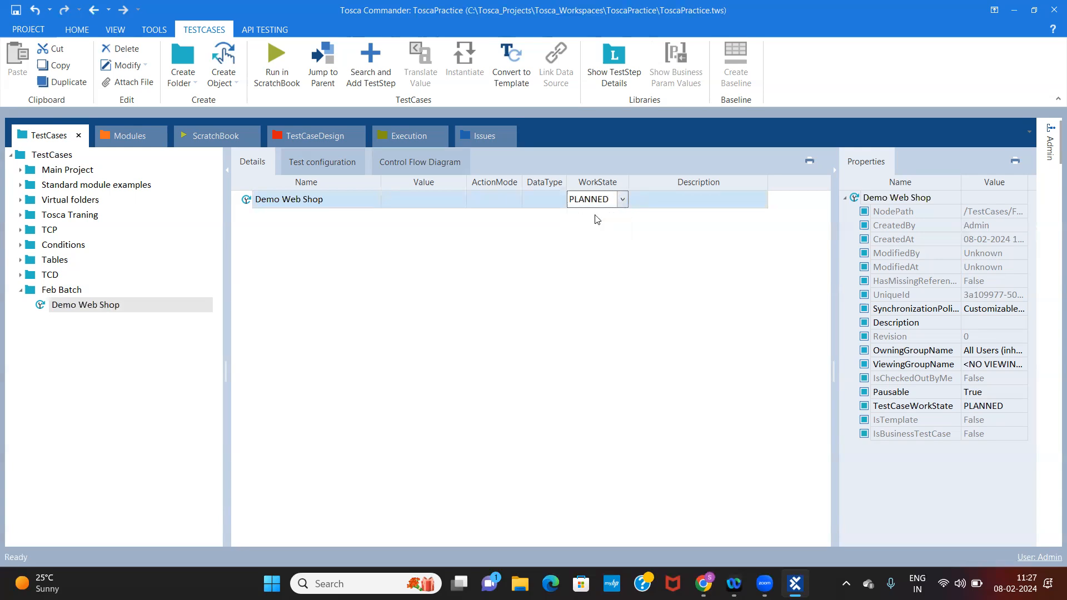
left_click(622, 201)
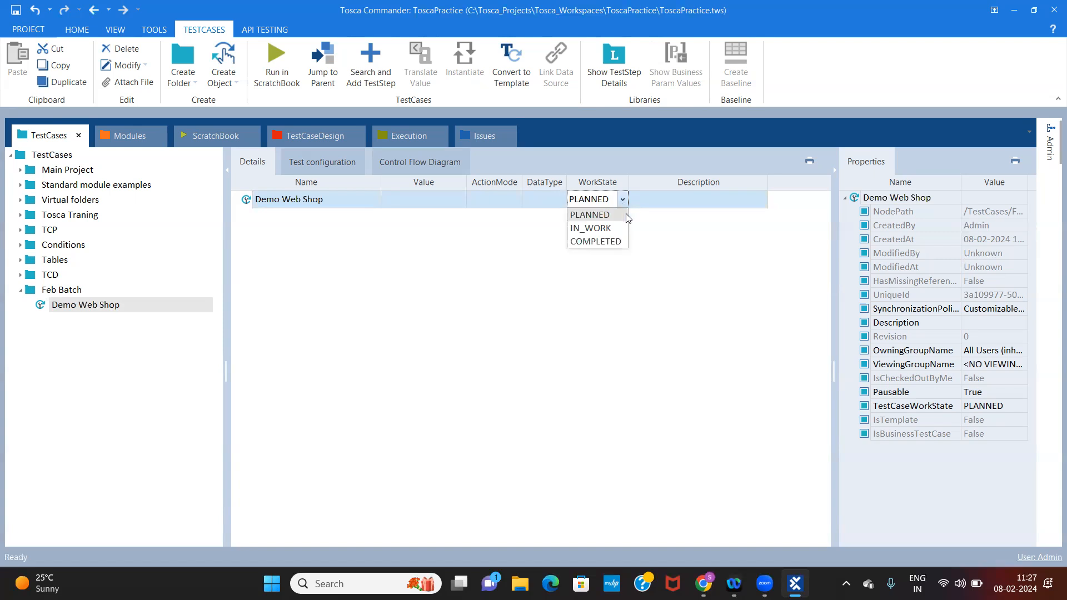
left_click(585, 232)
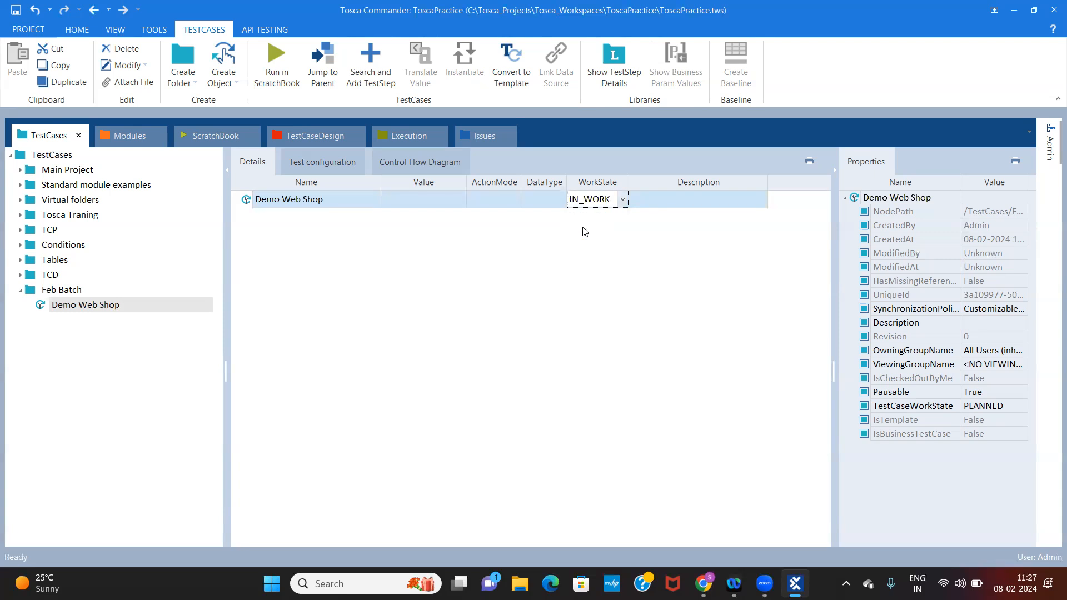
left_click(514, 272)
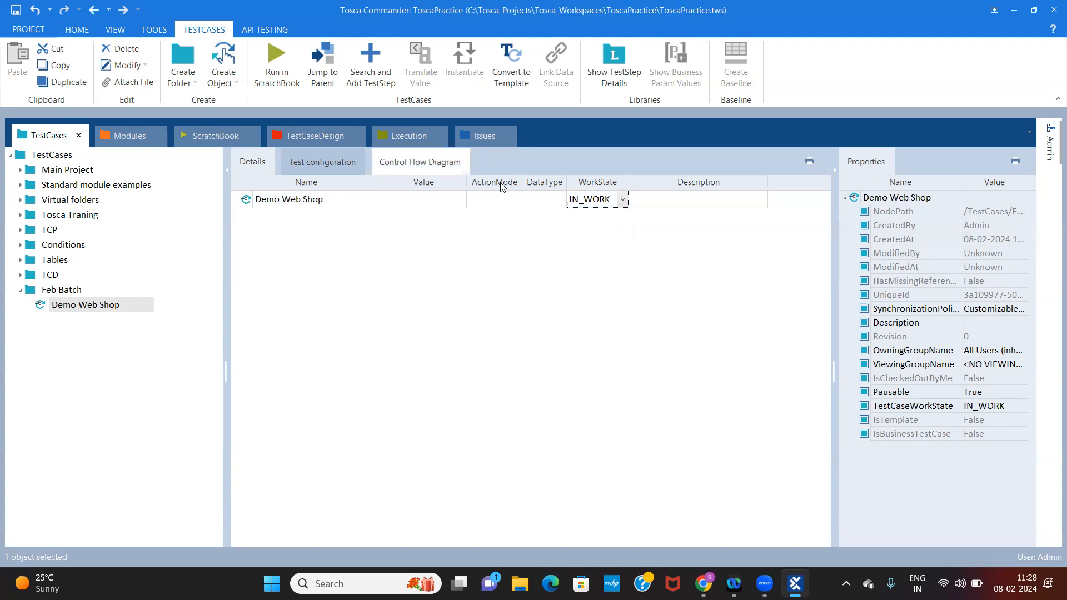
Change the Demo Web Shop test case's work state to COMPLETED
left_click(623, 200)
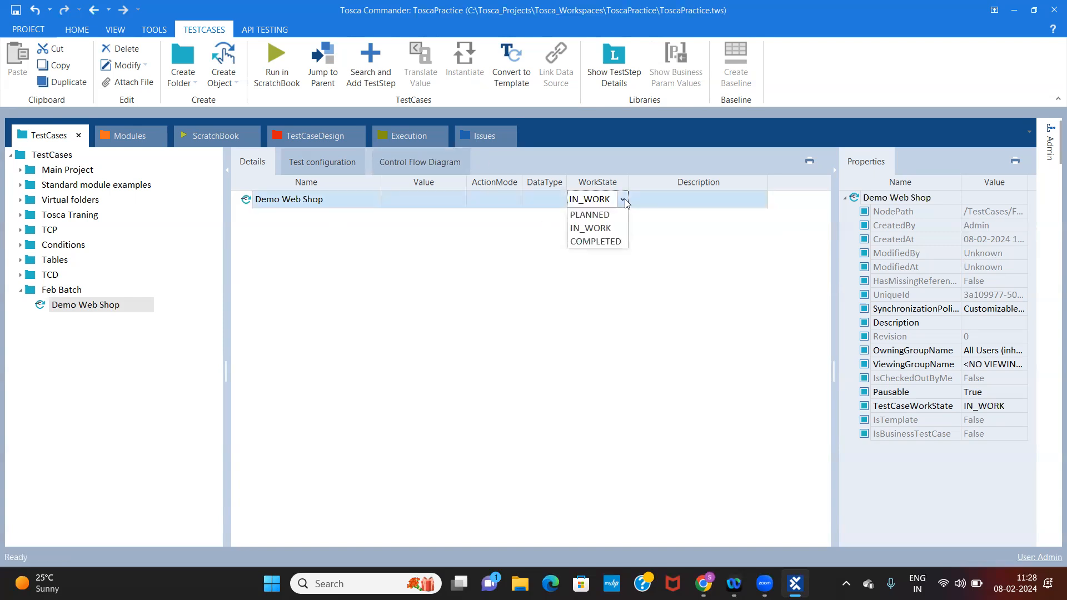
left_click(584, 240)
left_click(536, 295)
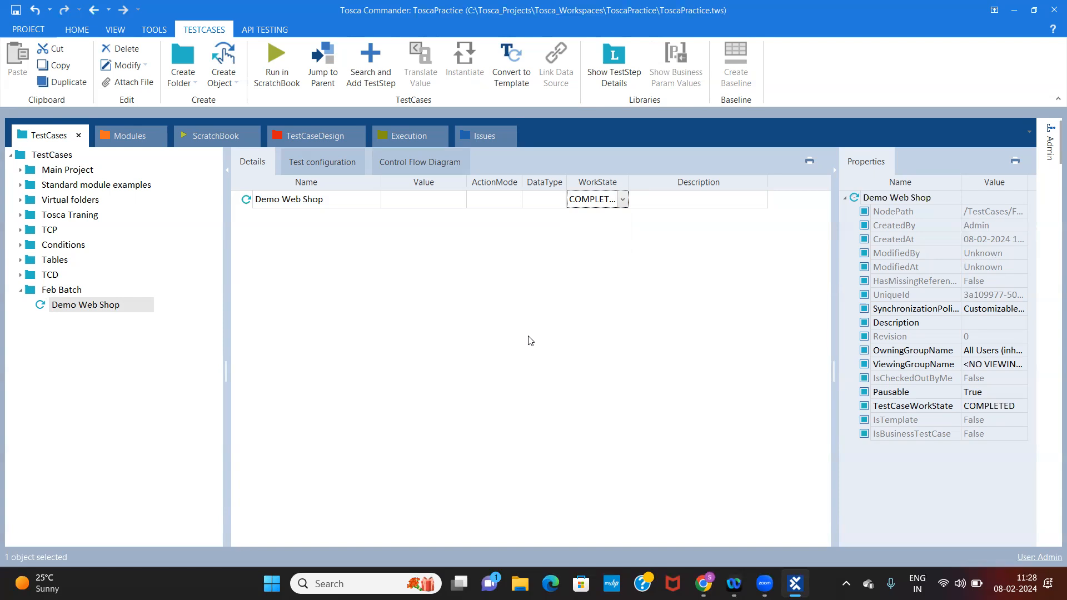
left_click(94, 305)
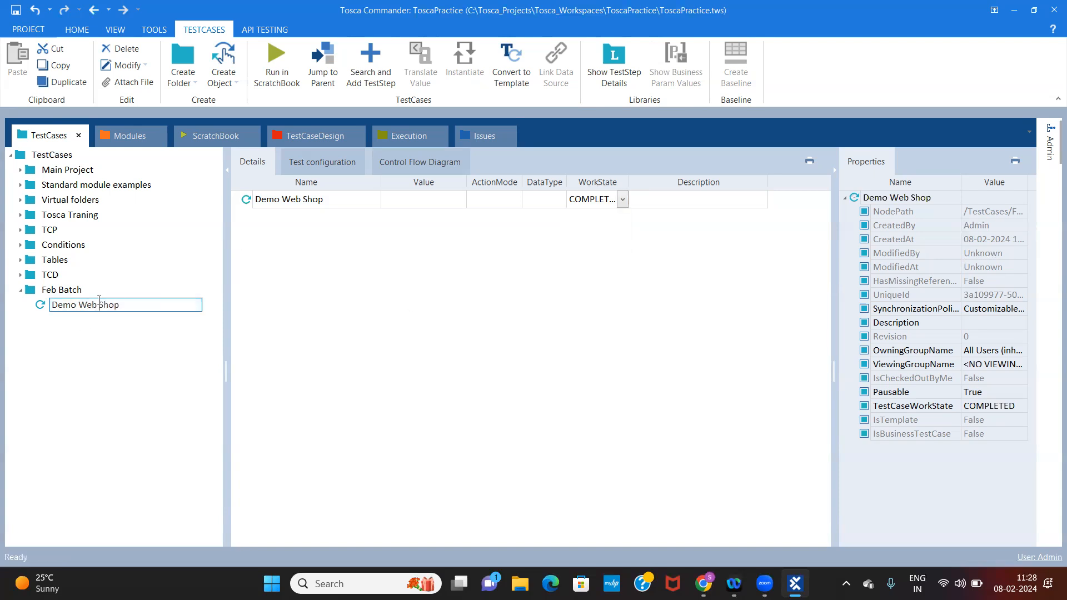
Return the Demo Web Shop test case's work state to PLANNED and advance it to IN_WORK
left_click(624, 201)
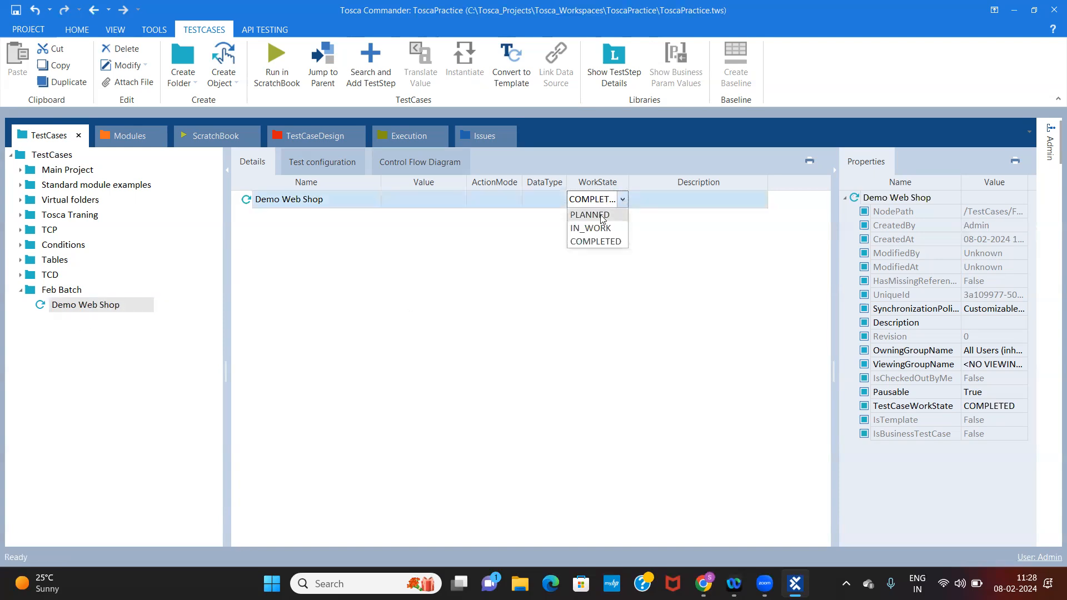
left_click(601, 214)
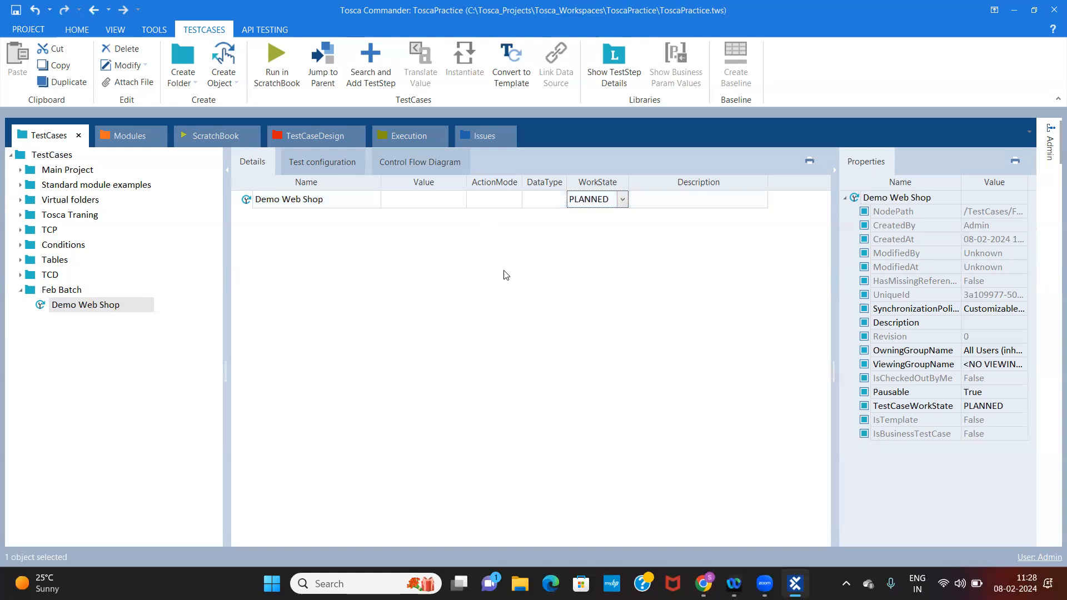
left_click(623, 201)
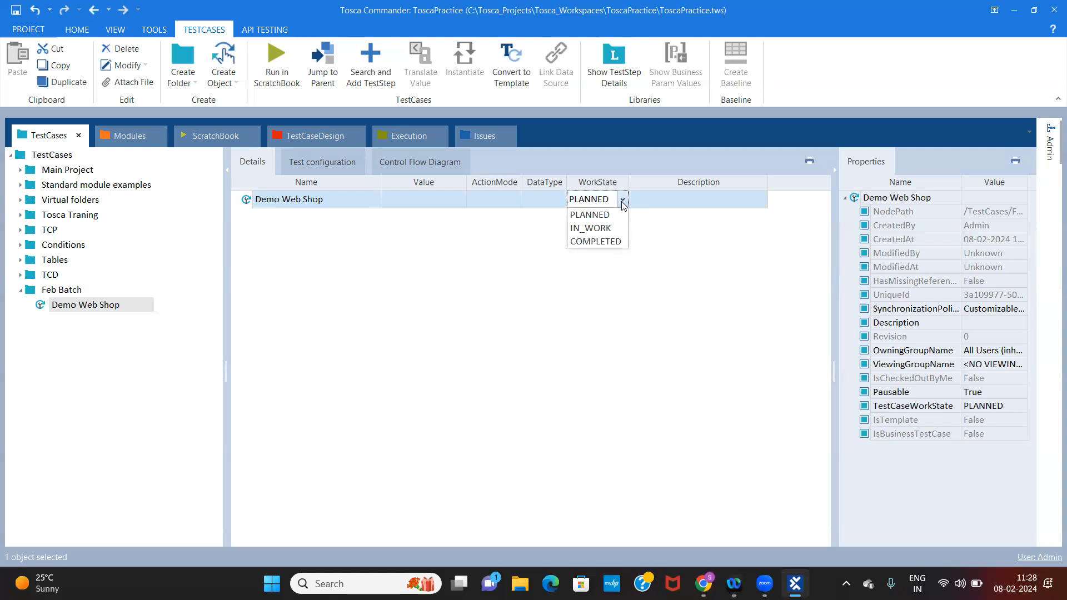
left_click(586, 229)
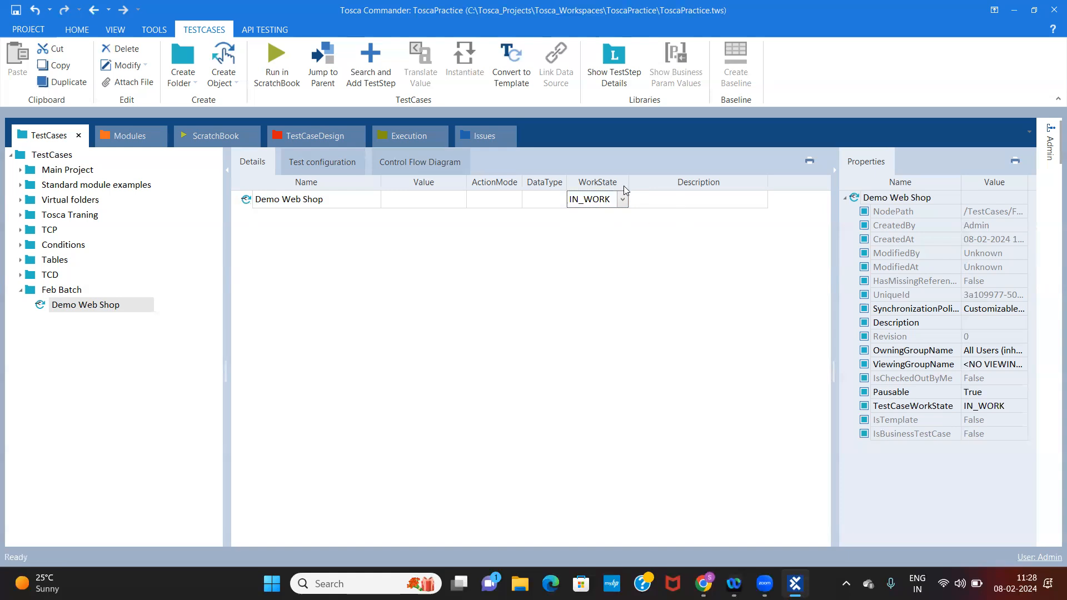
Mark the Demo Web Shop test case as COMPLETED in its work state
left_click(623, 200)
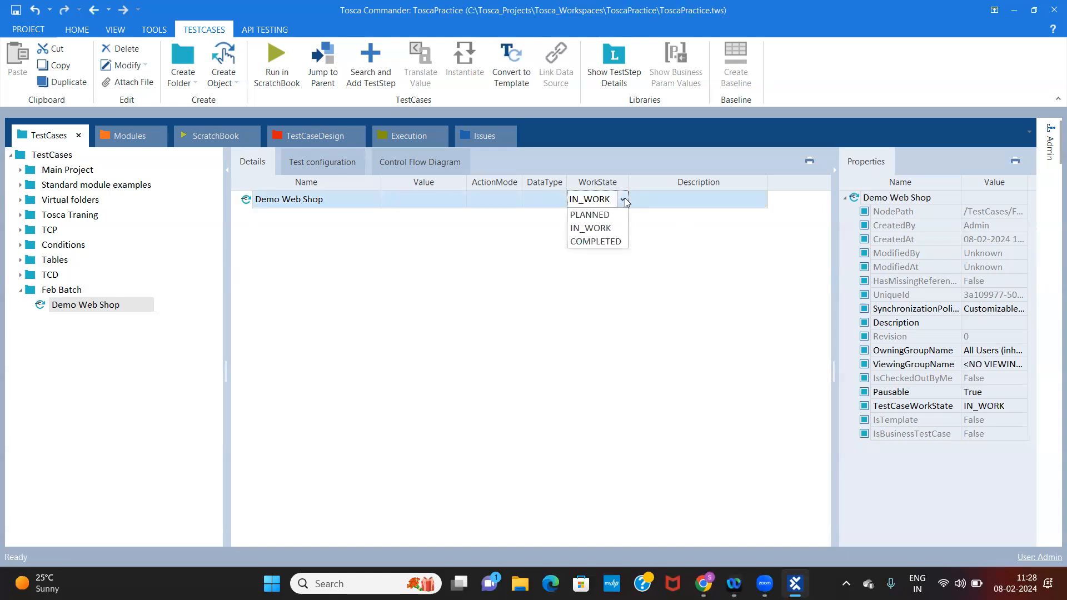
left_click(596, 242)
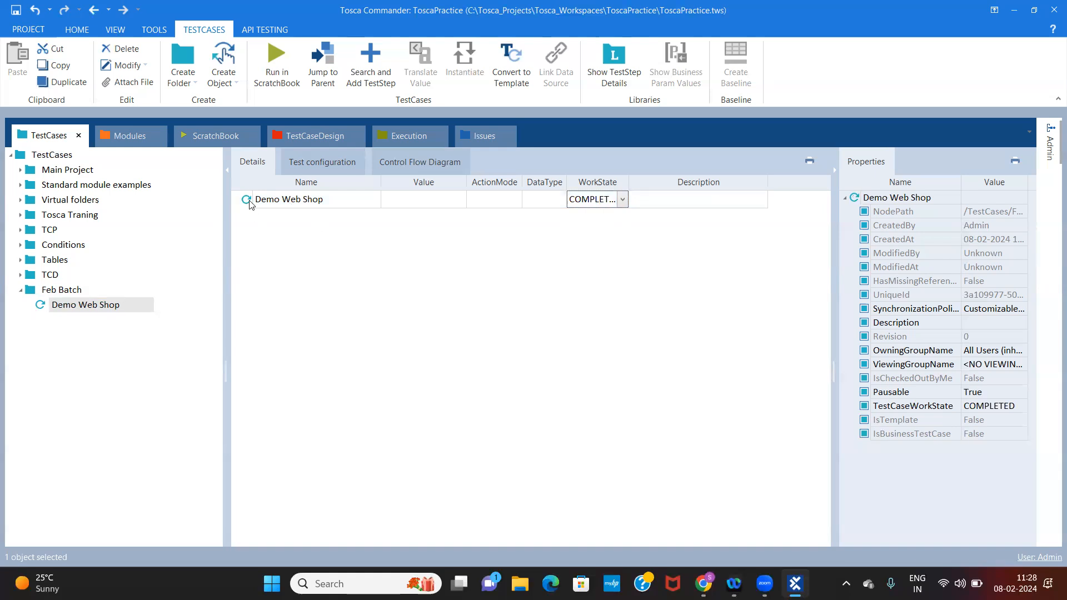
Set the Demo Web Shop test case's work state to PLANNED
left_click(623, 200)
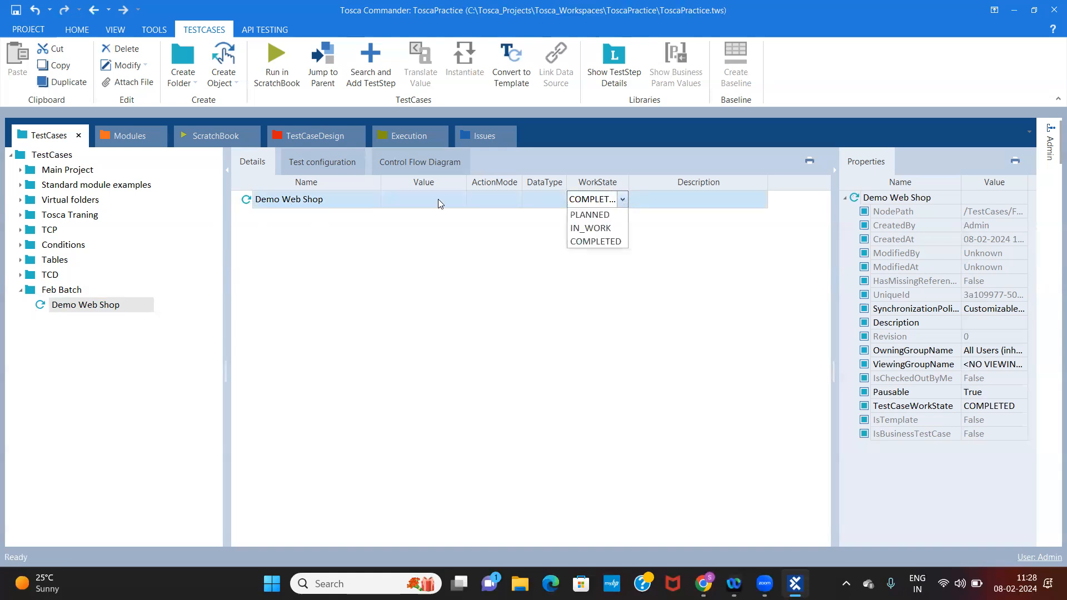
left_click(598, 215)
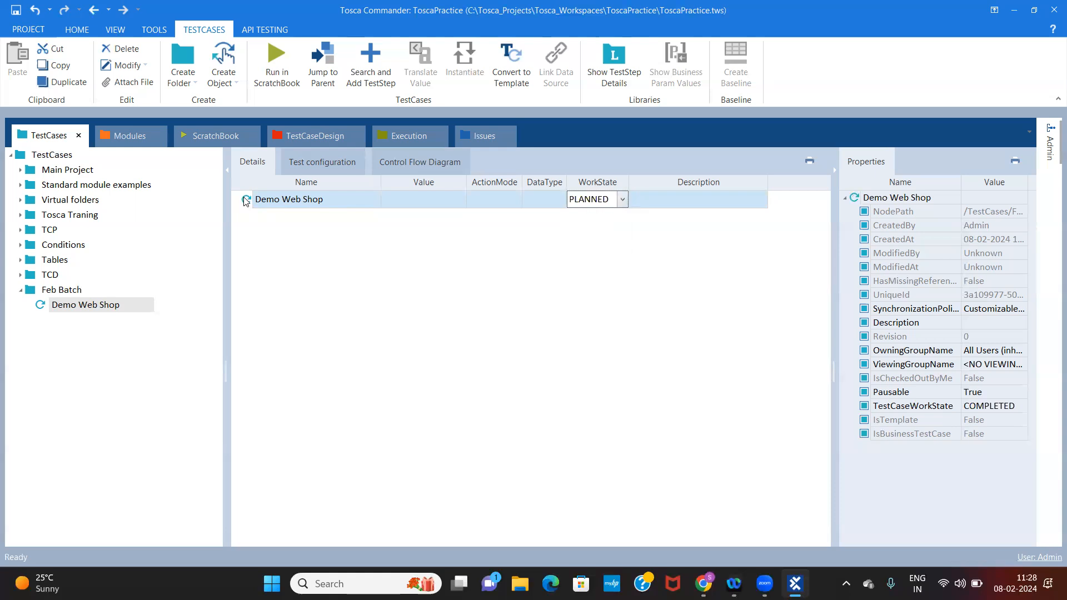
left_click(623, 313)
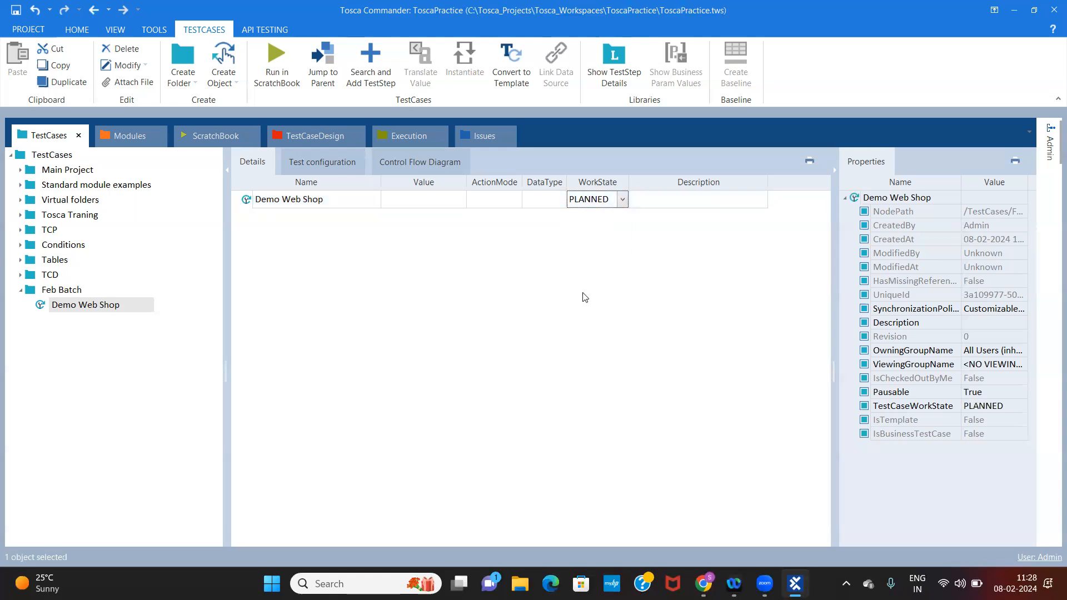
left_click(623, 200)
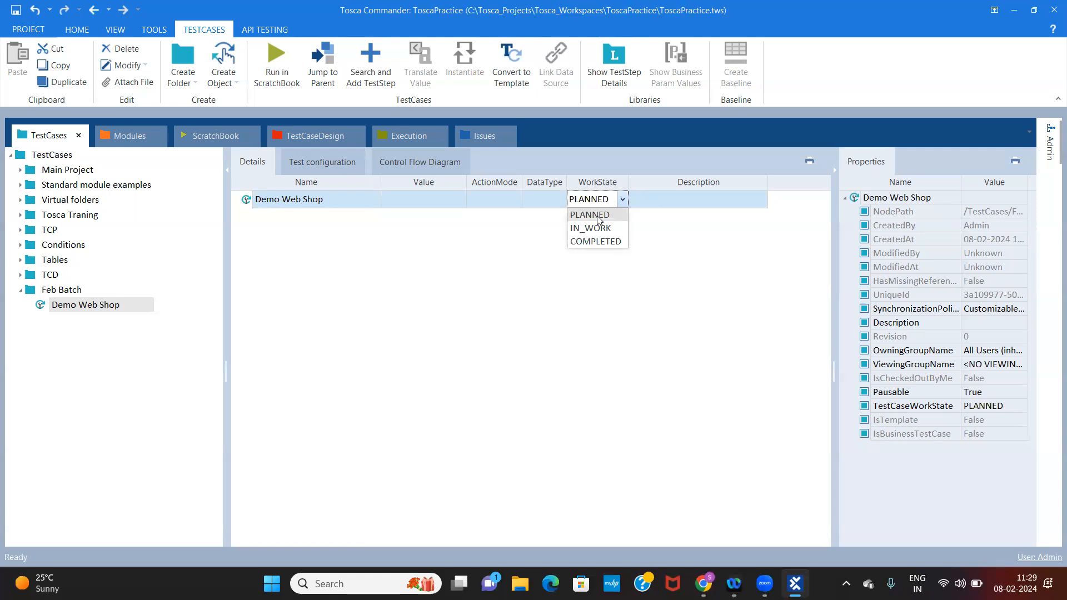
left_click(494, 258)
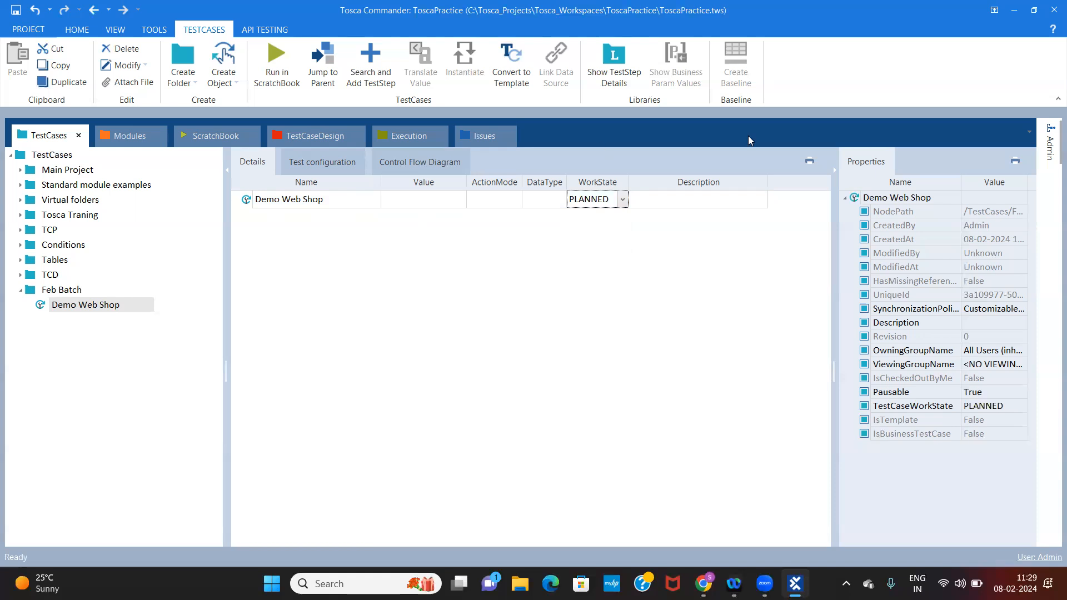
Set the Demo Web Shop test case's work state to IN_WORK and reselect the test case in the tree
left_click(624, 200)
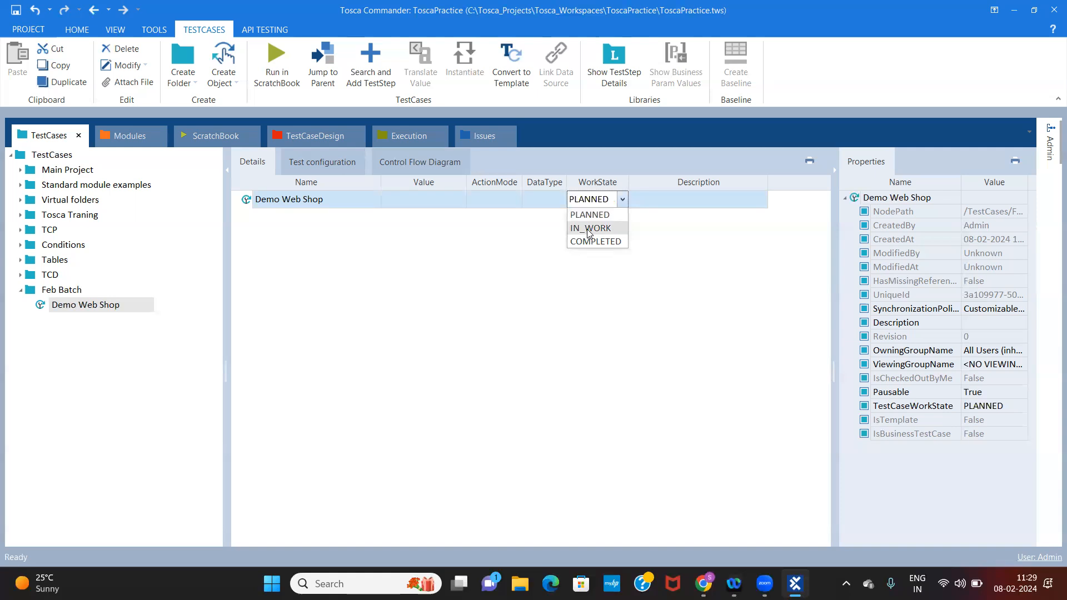
left_click(590, 228)
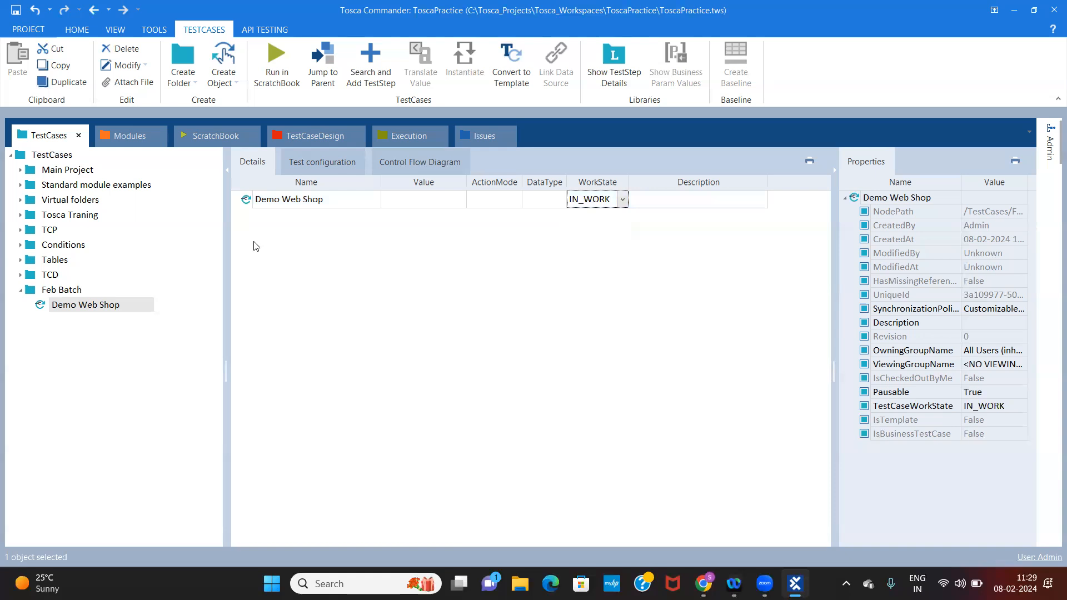
left_click(75, 309)
key("ctrl+Up")
key("ctrl+Up")
key("ctrl+Up")
key("ctrl+Up")
left_click(76, 305)
left_click(387, 226)
Switch the Demo Web Shop test case's work state to PLANNED and on to COMPLETED
left_click(622, 201)
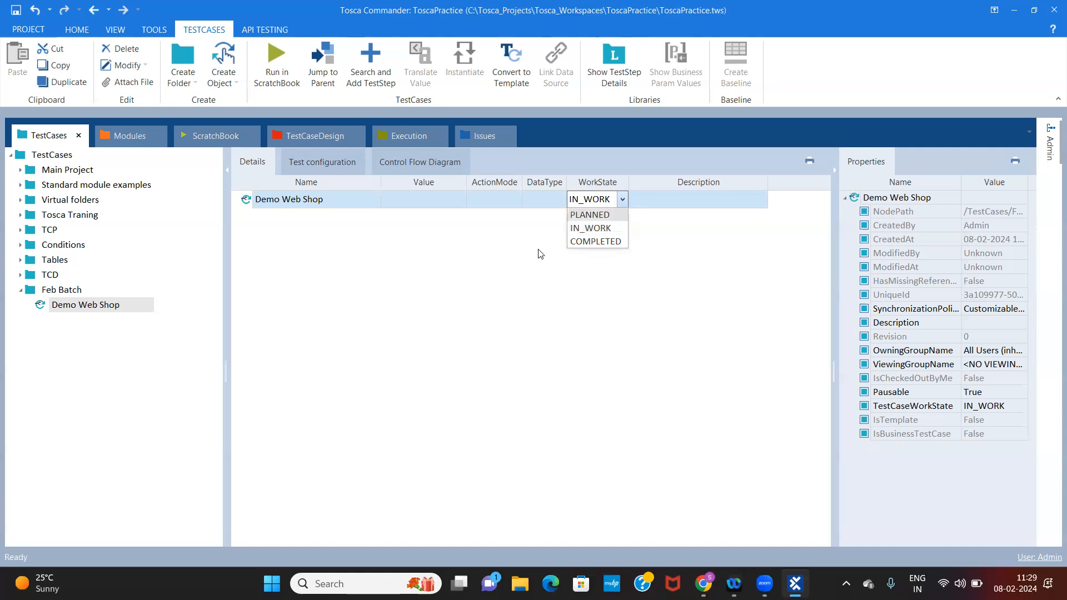
left_click(601, 220)
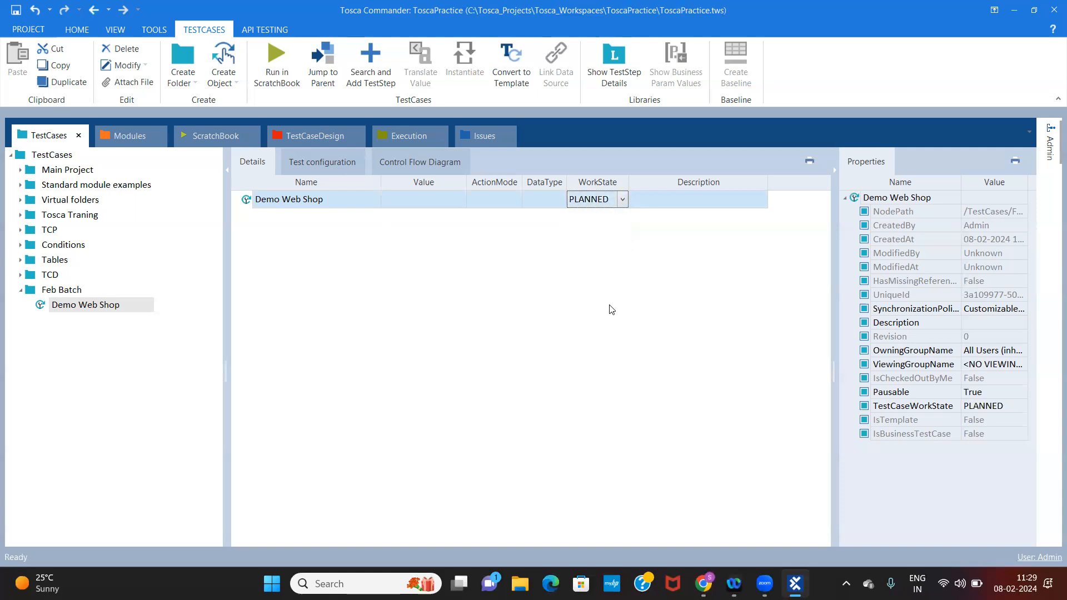
left_click(623, 199)
left_click(595, 242)
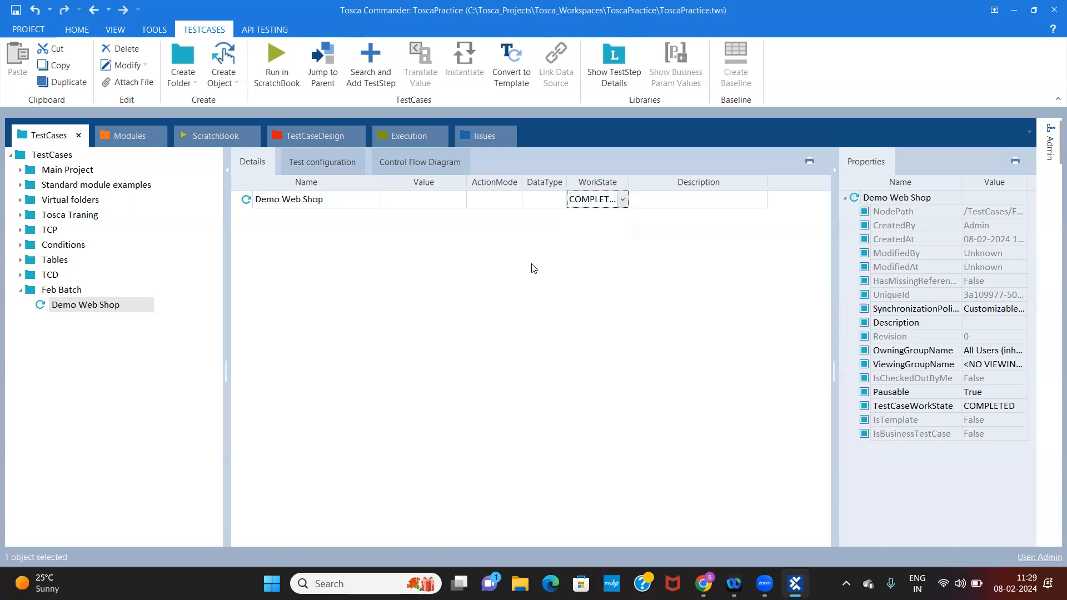
Change the Demo Web Shop test case's work state back to IN_WORK
left_click(622, 200)
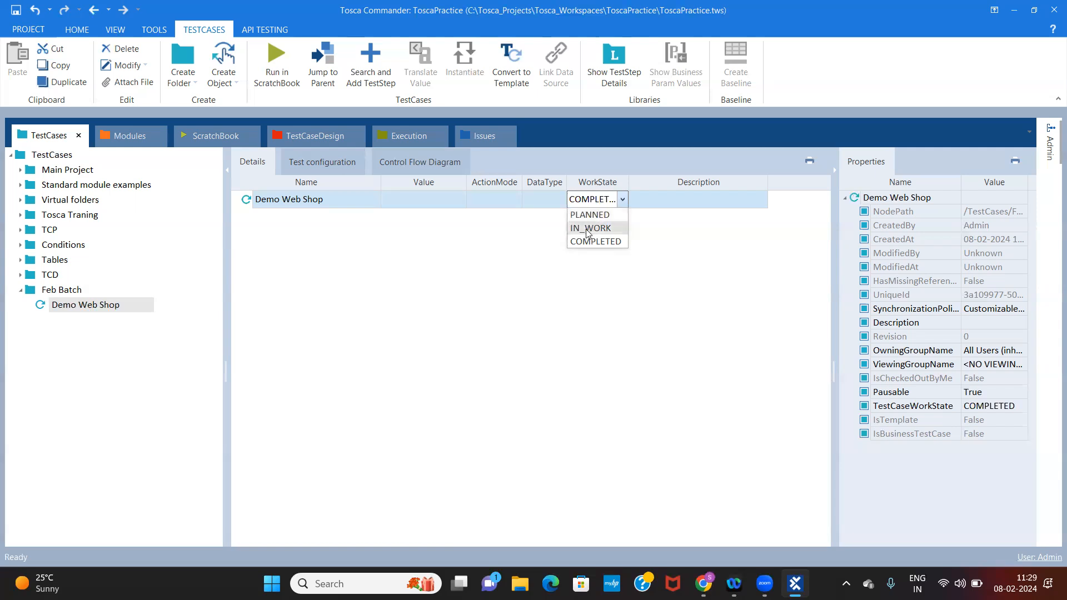
left_click(589, 229)
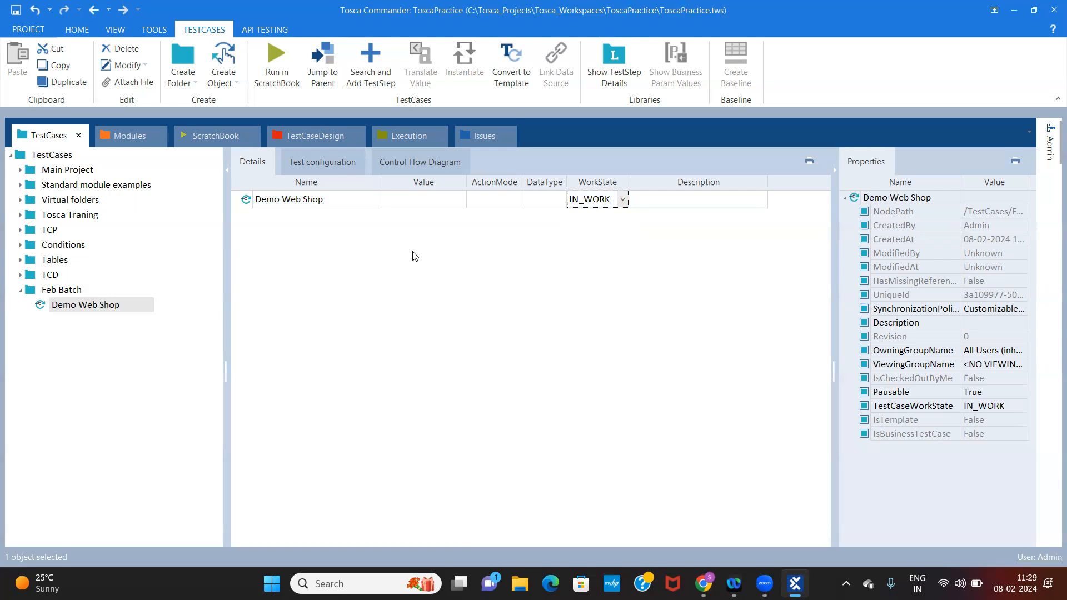
Create three new folders inside the Demo Web Shop test case
left_click(88, 307)
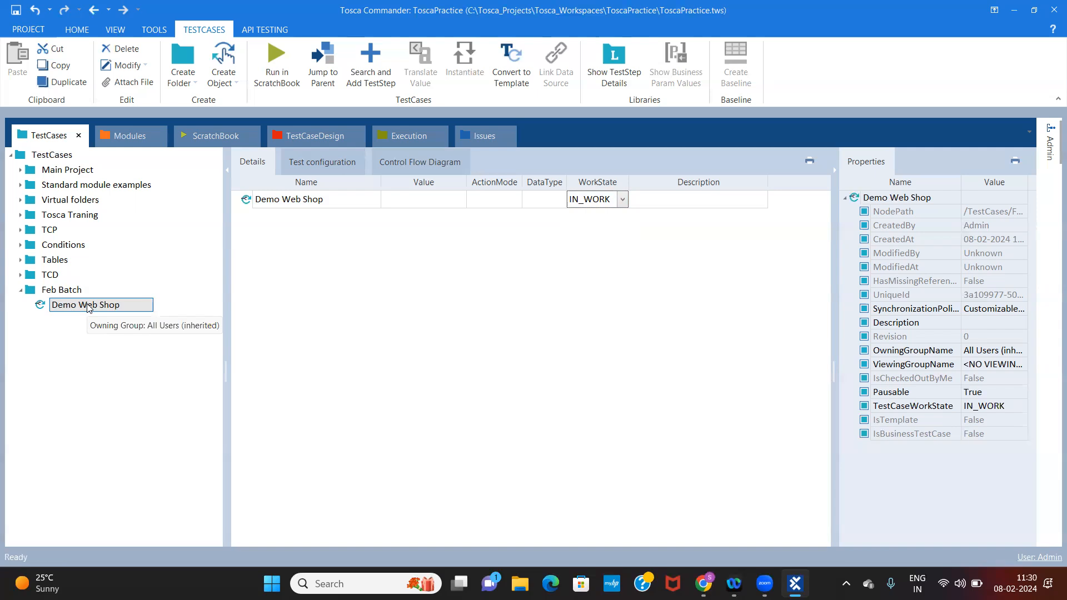
right_click(87, 307)
left_click(119, 292)
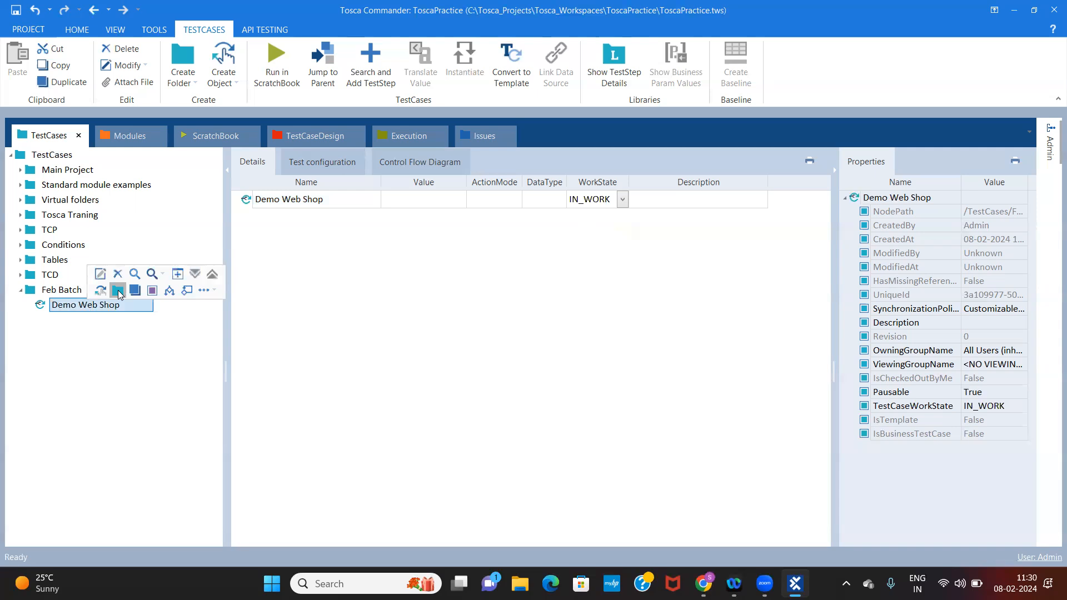
right_click(95, 307)
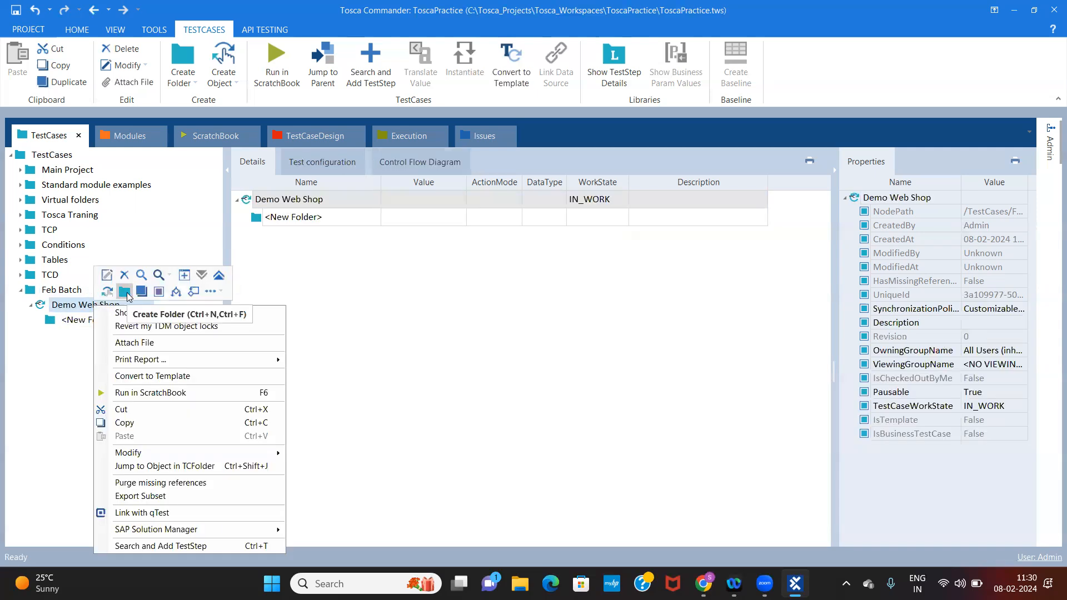
left_click(124, 292)
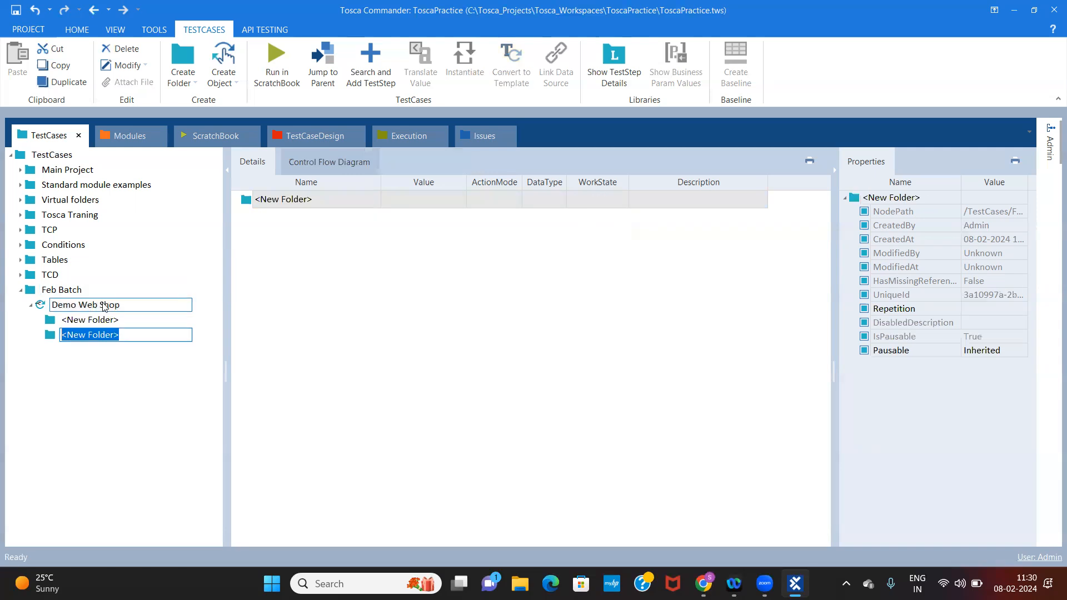
right_click(103, 306)
left_click(132, 293)
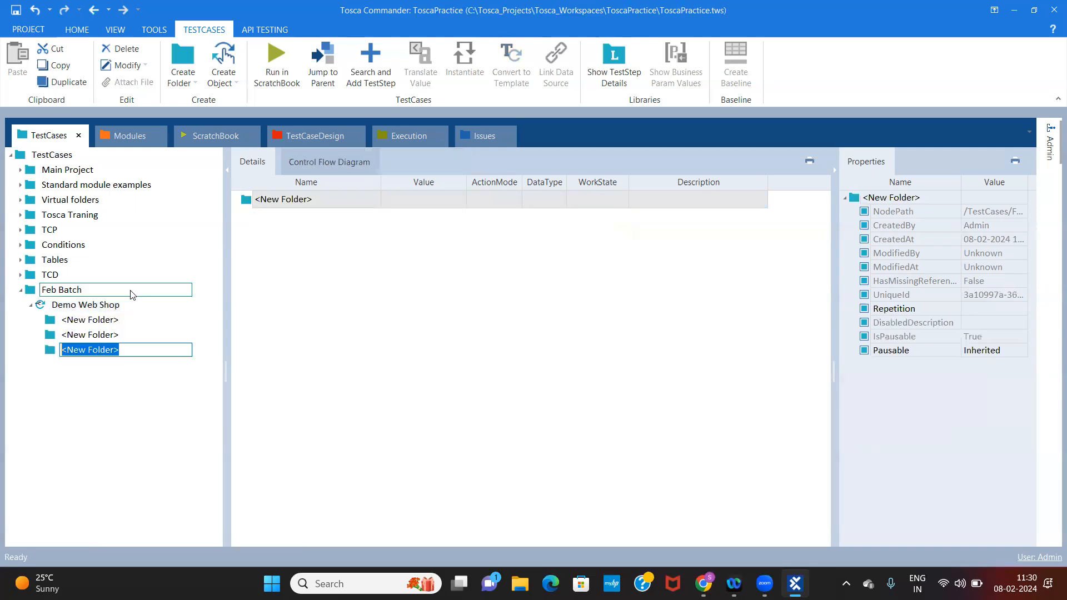
Rename the first new folder under the Demo Web Shop test case as Pre Condition
left_click(119, 322)
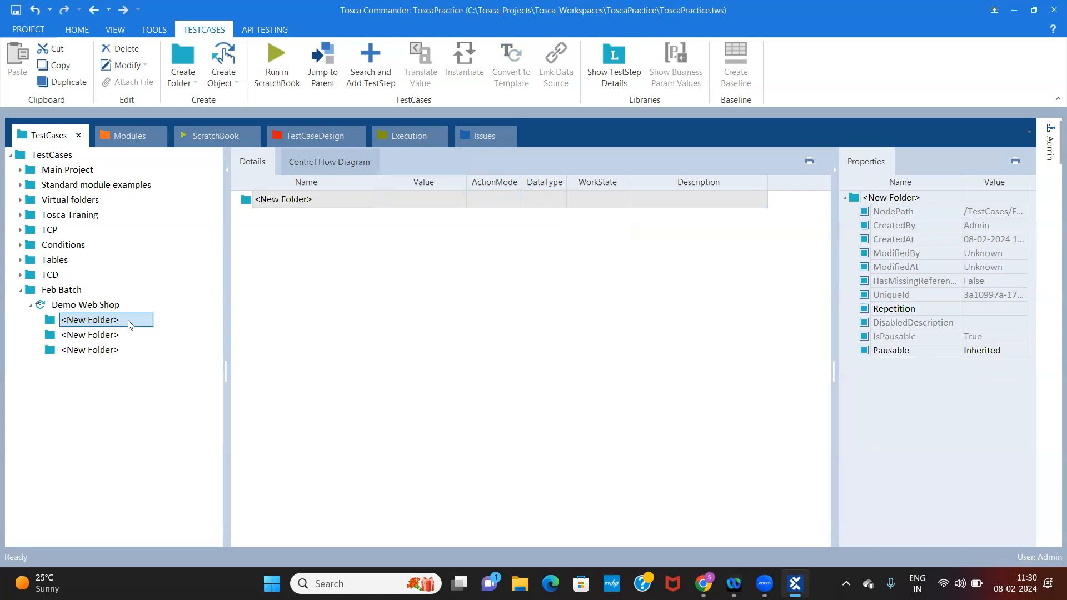
left_click(128, 322)
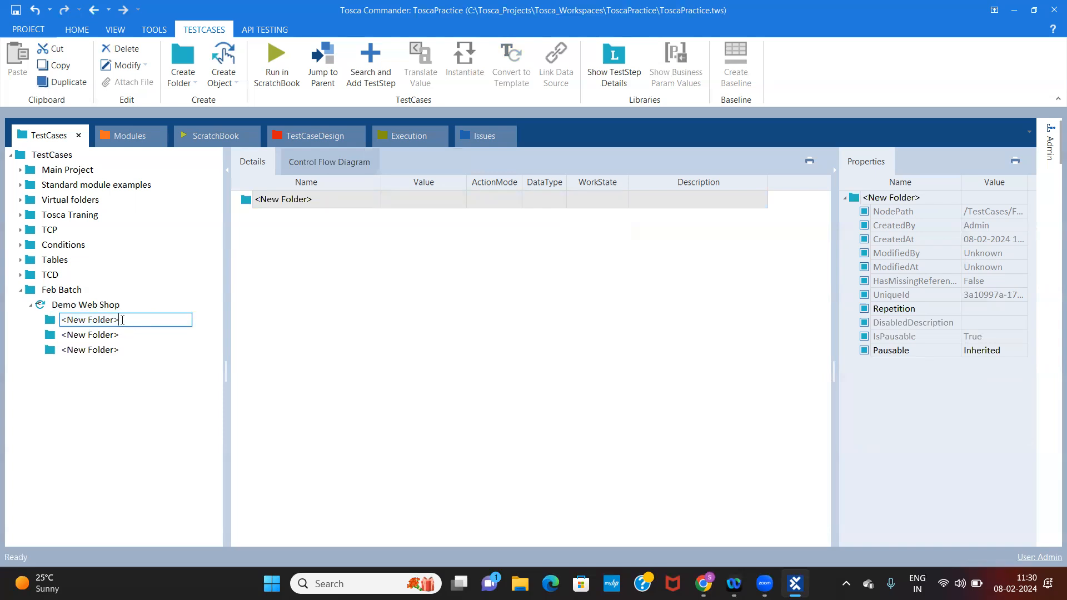
key("BackSpace")
key("BackSpace")
key("BackSpace")
key("BackSpace")
key("BackSpace")
key("BackSpace")
key("BackSpace")
key("BackSpace")
key("BackSpace")
key("BackSpace")
key("BackSpace")
type("Pre Condition")
left_click(124, 337)
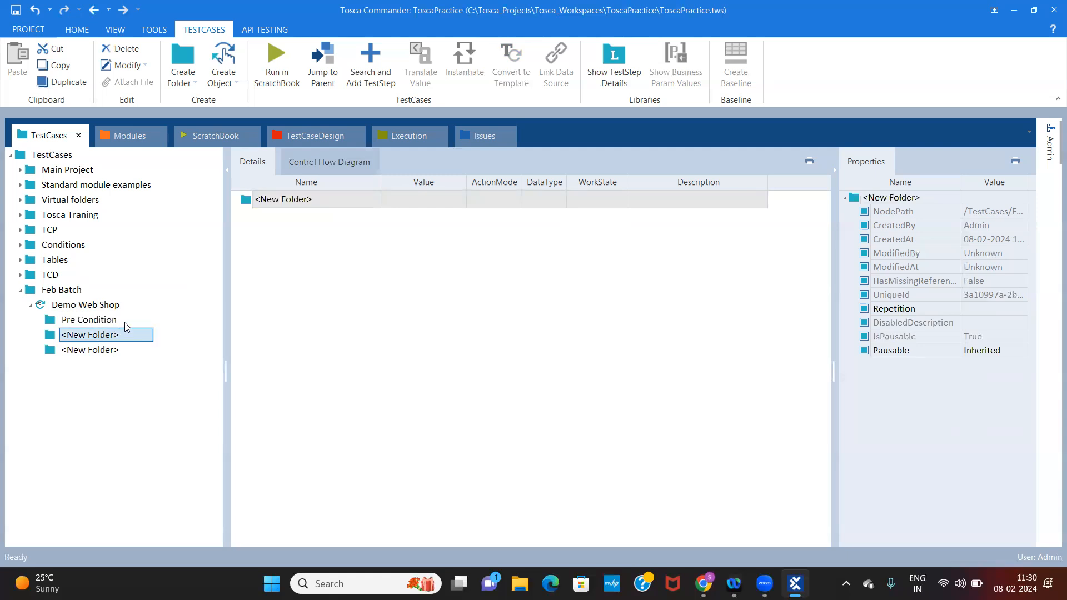
left_click(127, 326)
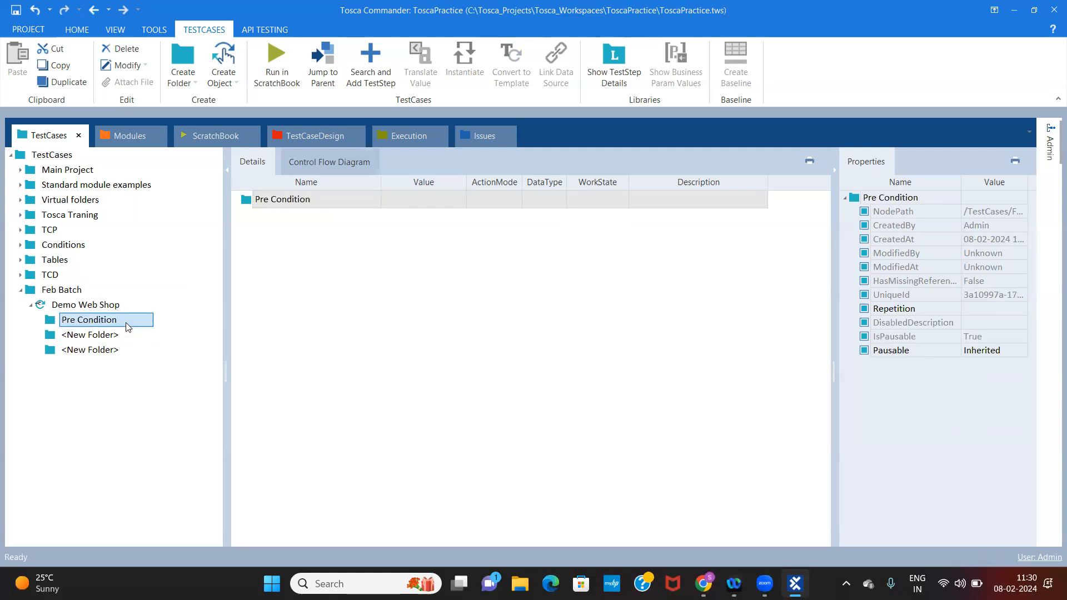
Rename the second folder under the Demo Web Shop test case as Process
left_click(111, 336)
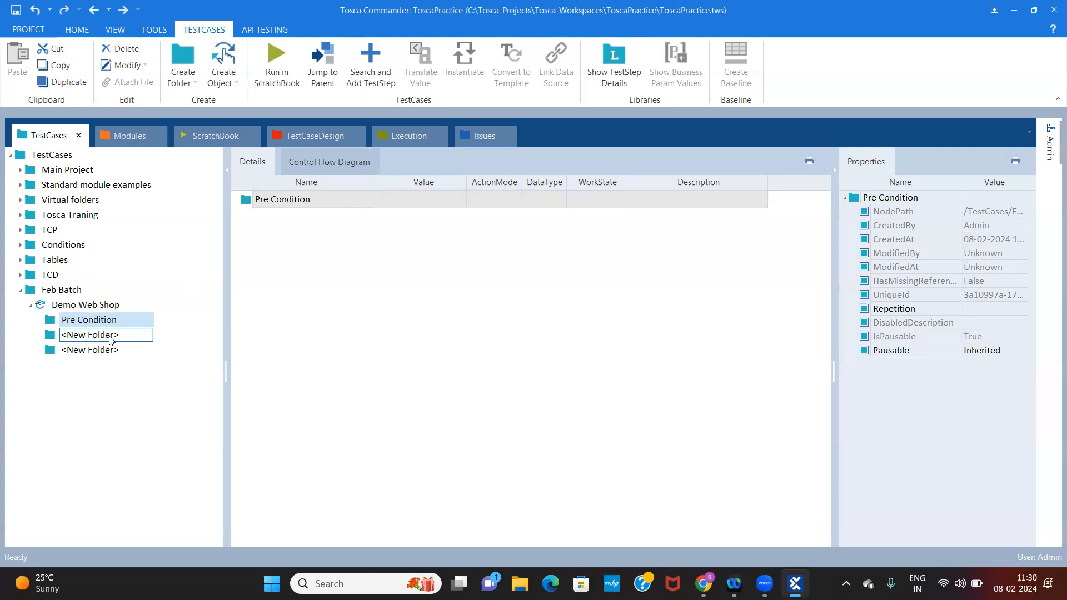
left_click(111, 337)
double_click(126, 335)
key("ctrl+a")
type("Process")
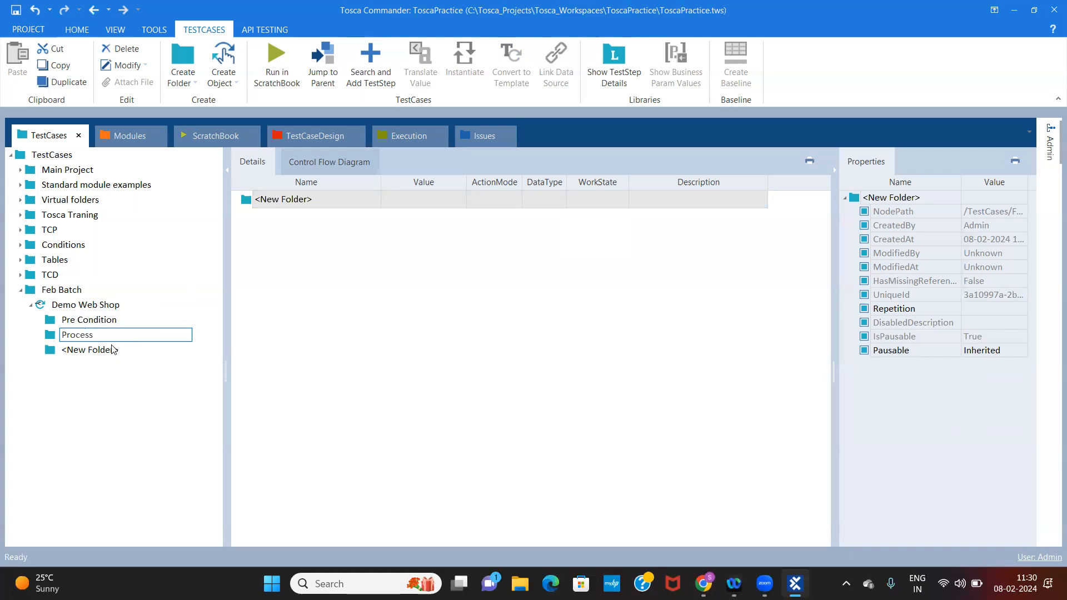
left_click(114, 321)
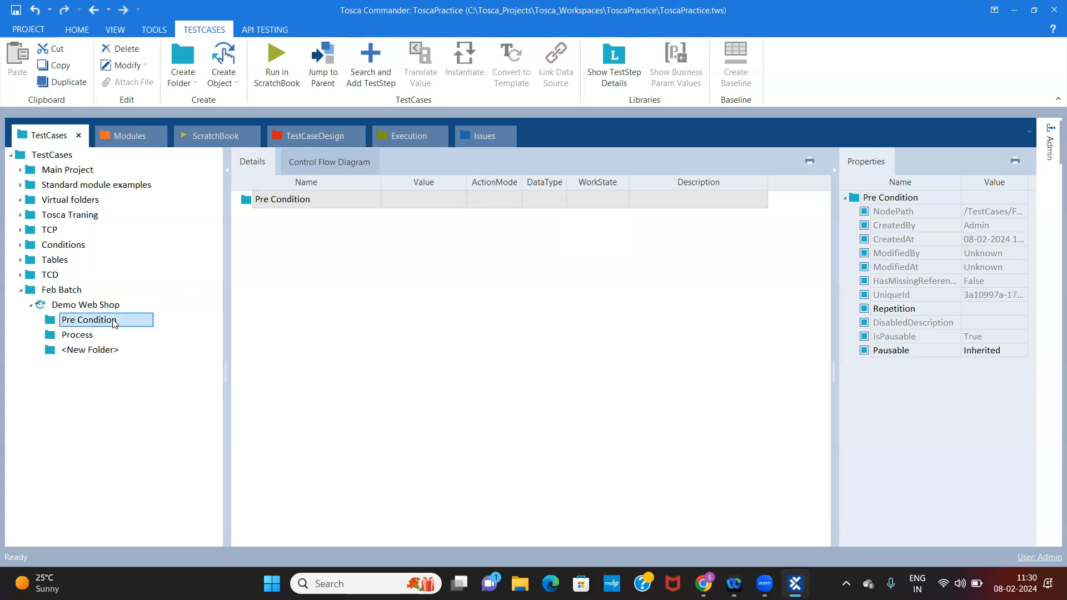
Rename the third folder under the Demo Web Shop test case as Post Condition
left_click(119, 350)
left_click(118, 351)
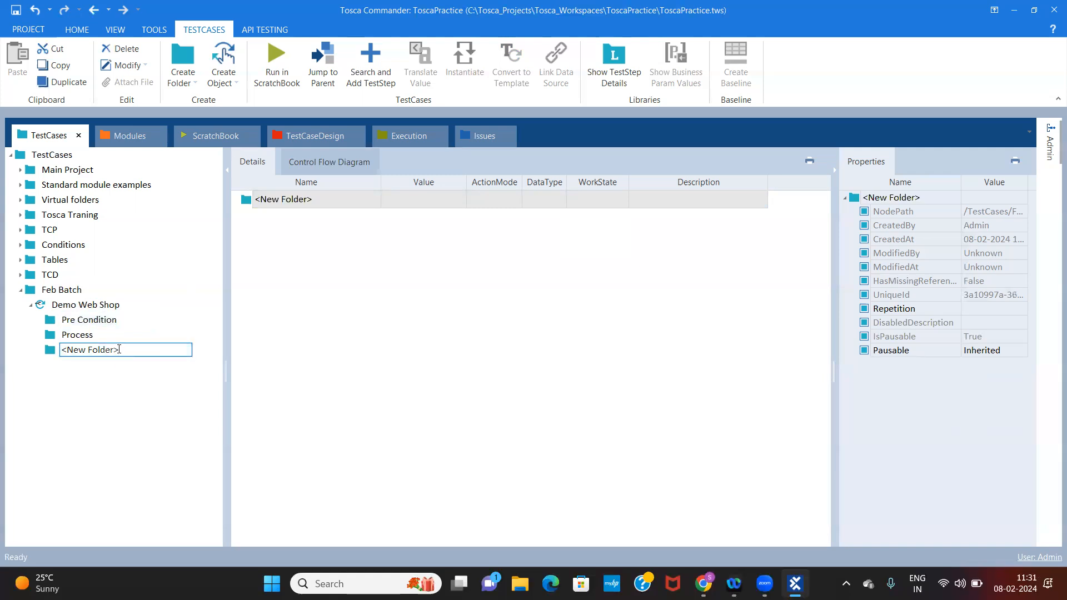
key("ctrl+a")
type("Post Condition")
key("Return")
Review the Feb Batch structure by examining the Demo Web Shop test case and its Pre Condition, Process and Post Condition folders
left_click(57, 294)
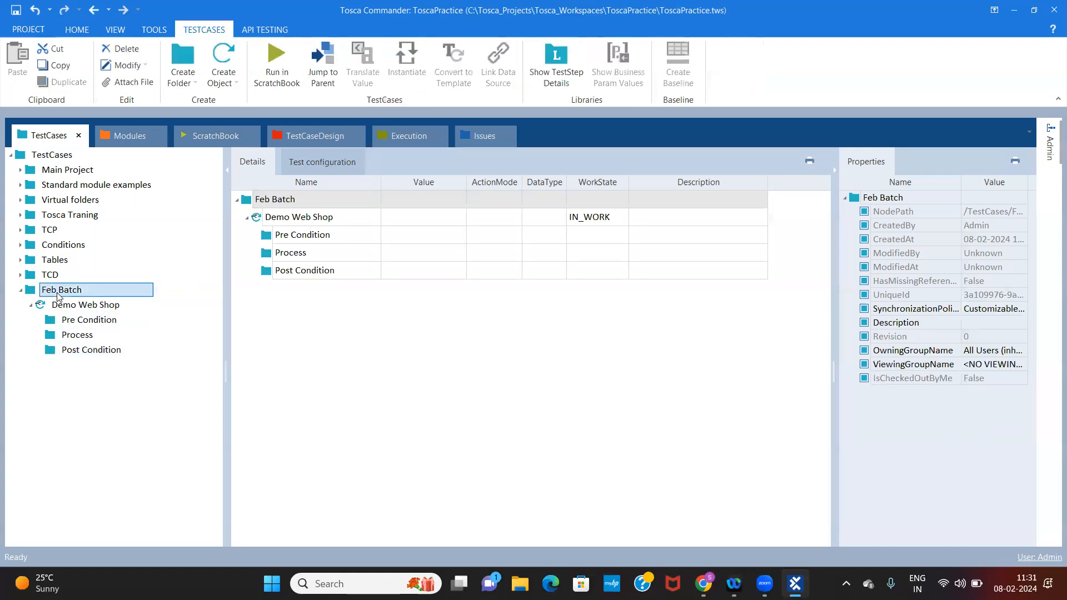
left_click(80, 310)
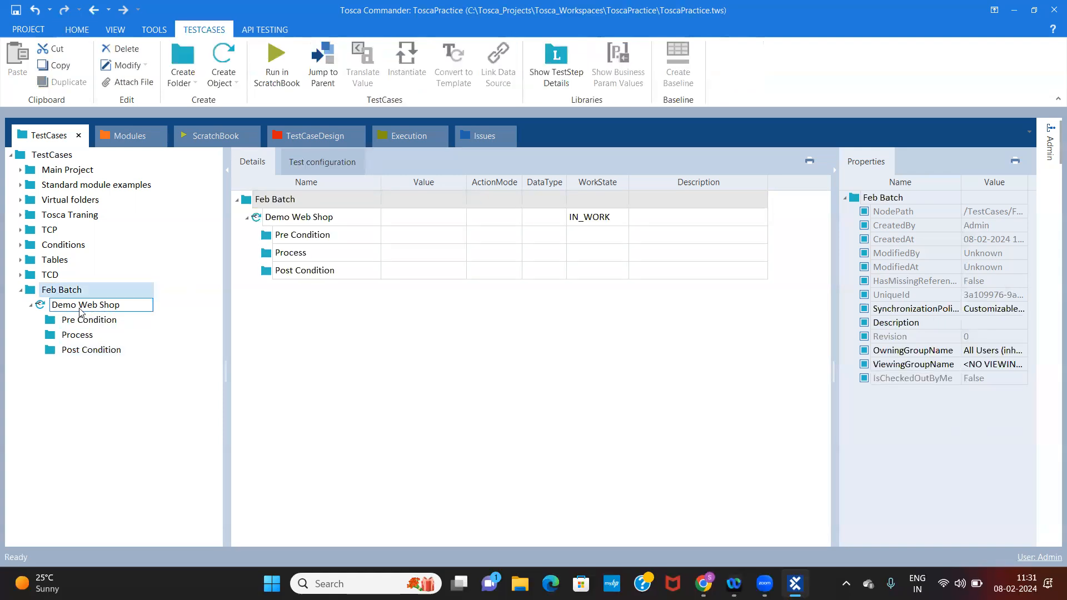
left_click(77, 291)
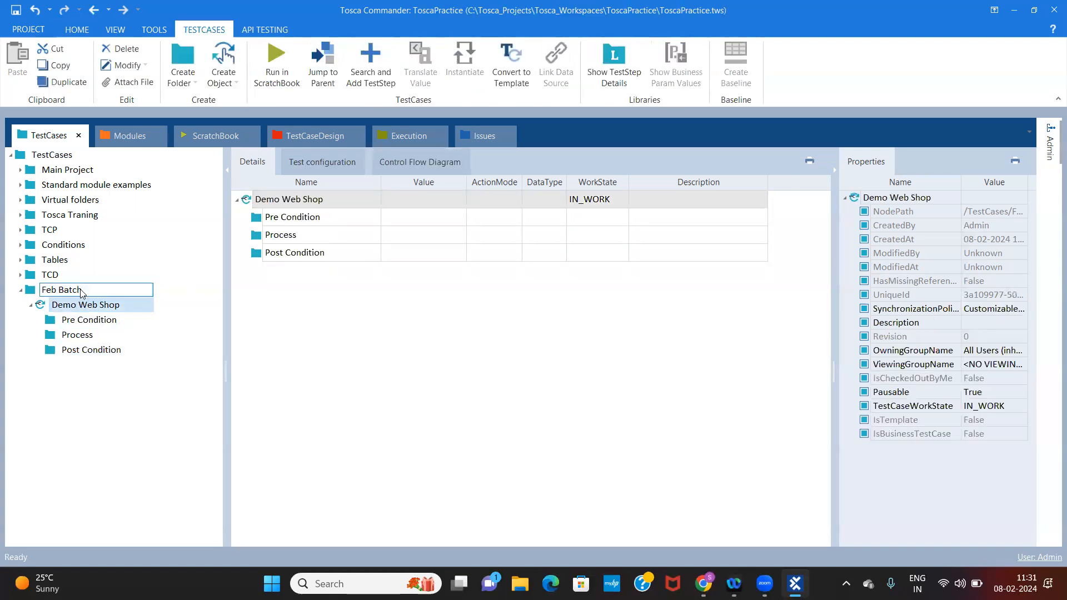
left_click(83, 307)
left_click(90, 321)
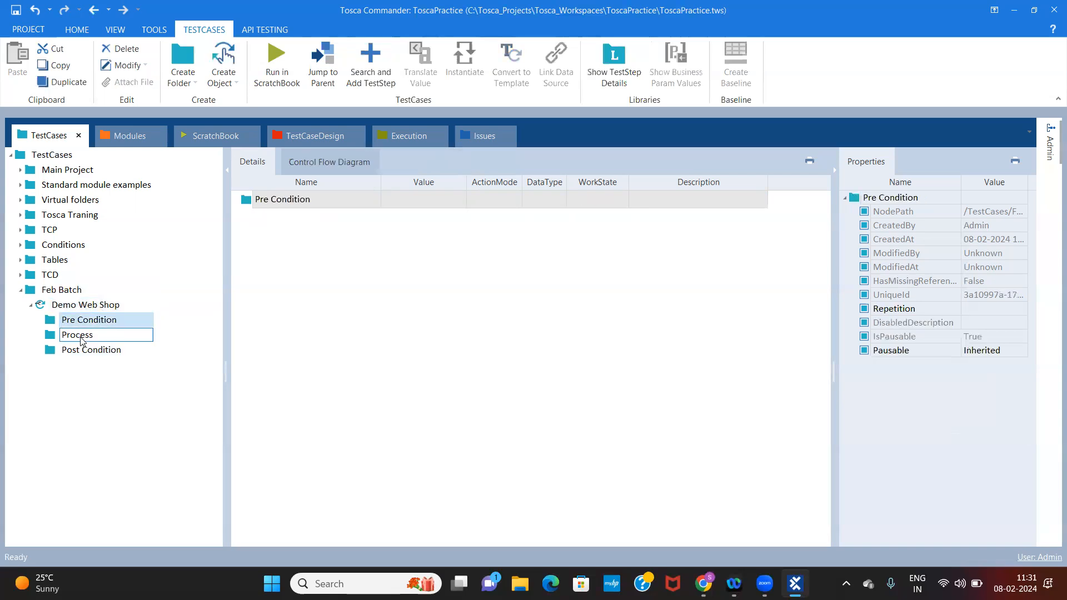
left_click(82, 336)
left_click(88, 350)
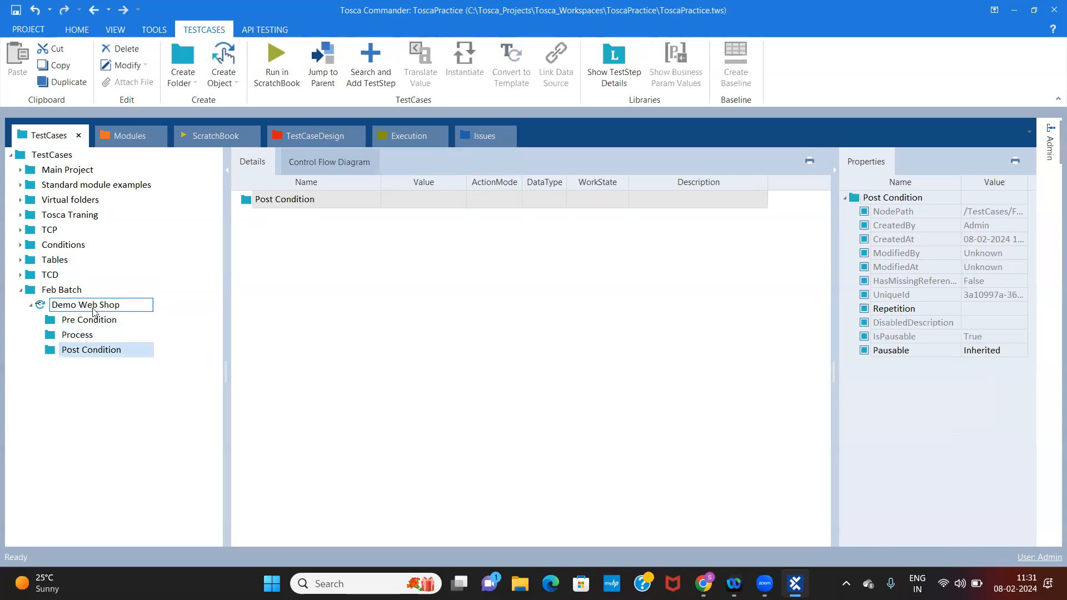
left_click(91, 321)
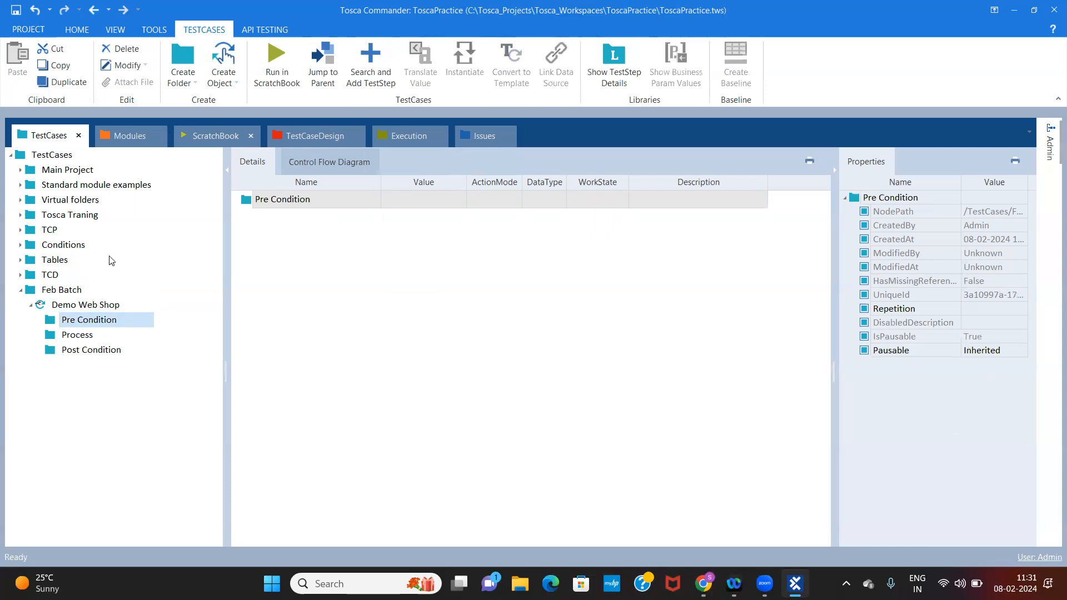
Show the Demo Web Shop_Registration Details module from the Practise modules folder and widen the module tree to read the names
left_click(127, 139)
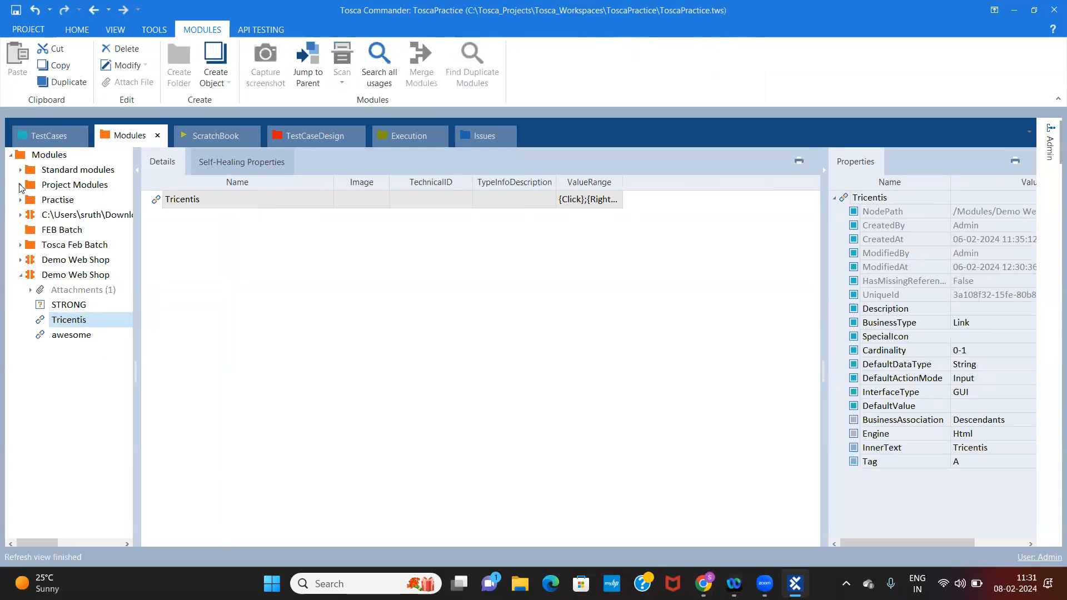
left_click(20, 200)
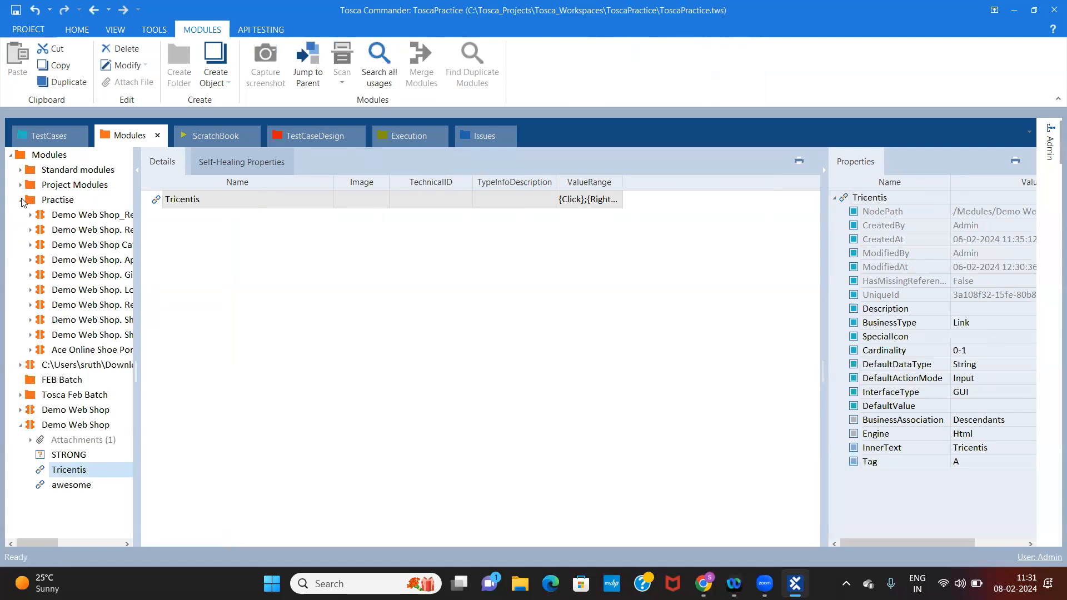
left_click(95, 217)
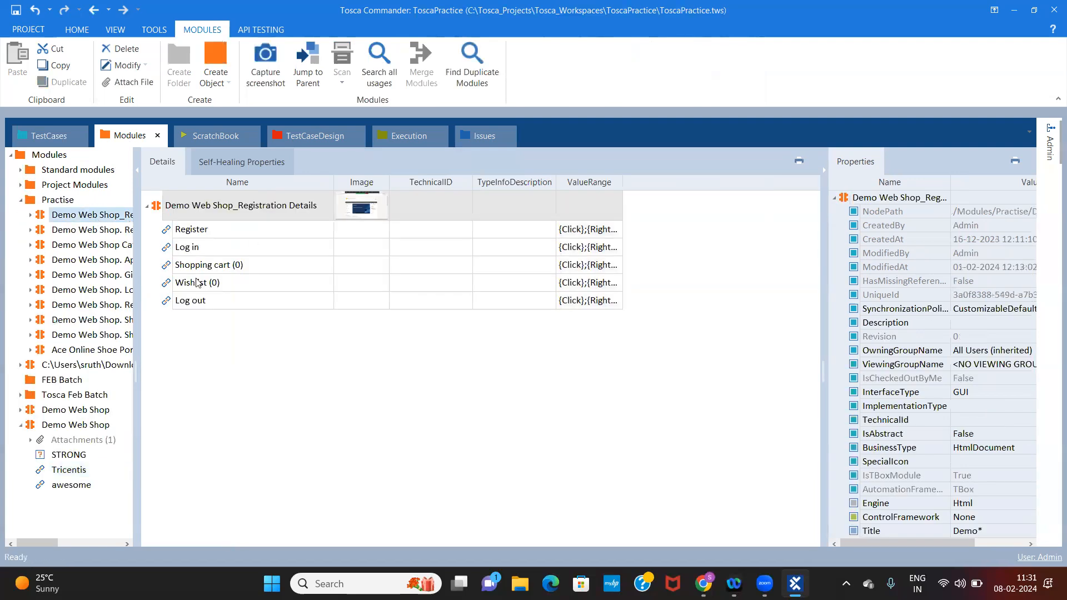
left_click_drag(137, 259, 173, 289)
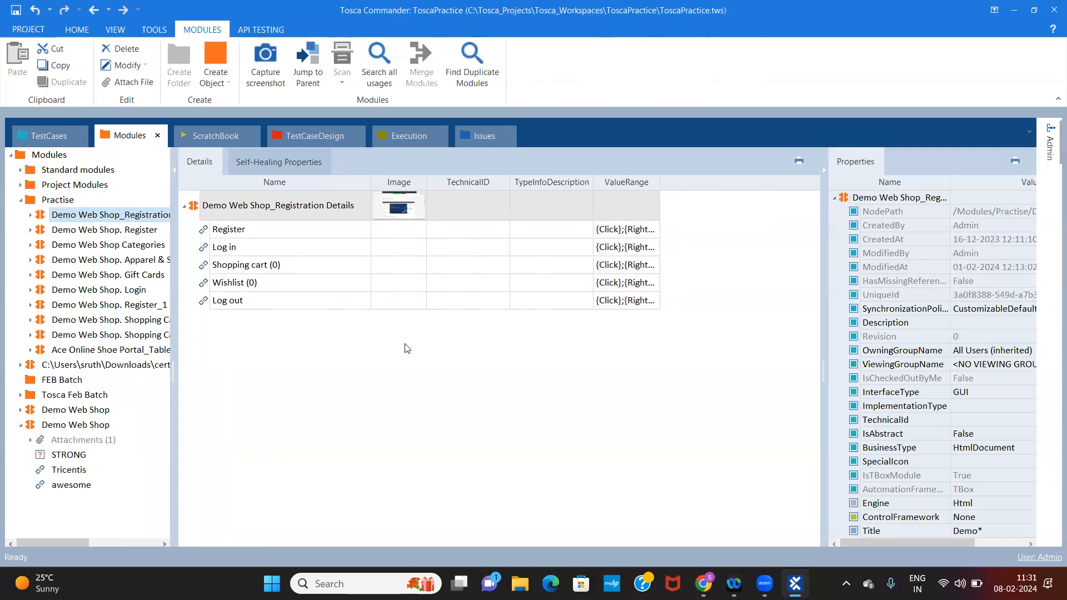
Add the Demo Web Shop_Registration Details module to the Demo Web Shop test case's Pre Condition folder as a test step
left_click(310, 234)
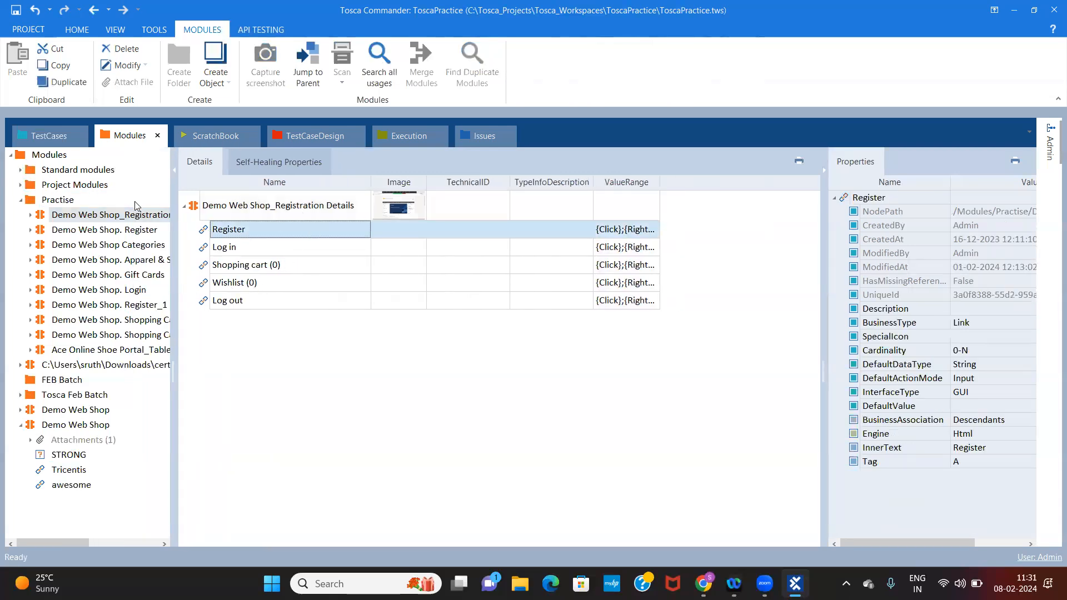
left_click(278, 246)
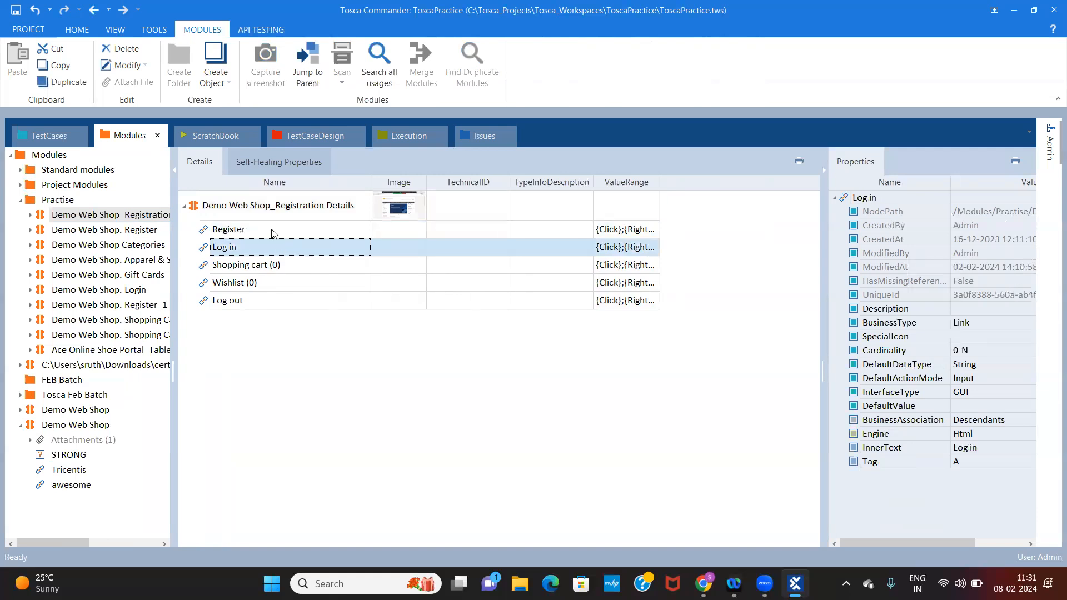
left_click(272, 229)
left_click(266, 248)
left_click_drag(99, 232, 80, 321)
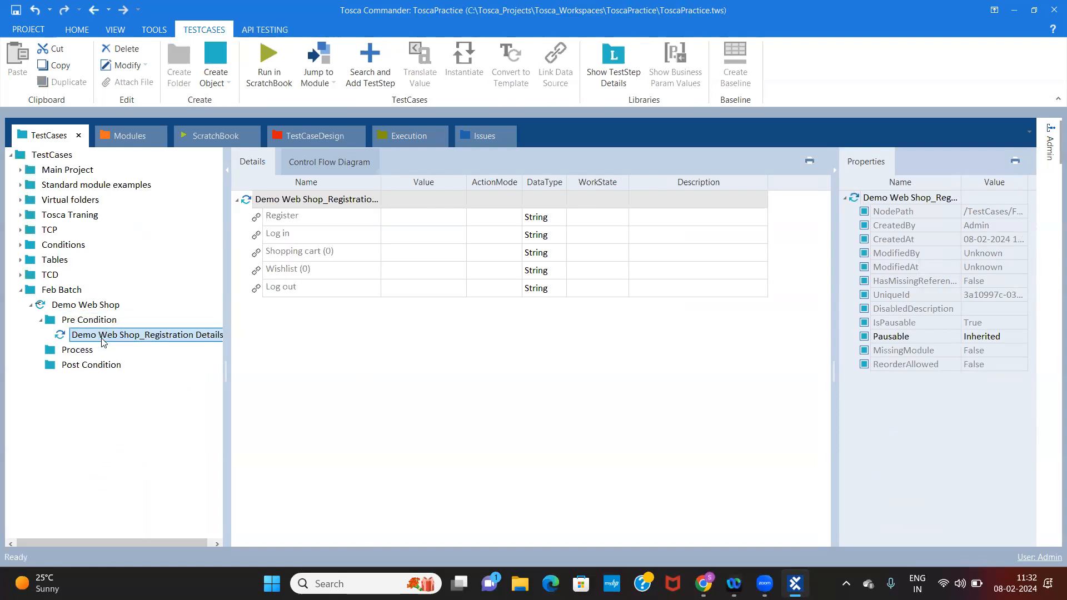
Search for "open" among the available test steps and add the OpenUrl standard module to the Pre Condition folder
left_click(109, 324)
left_click(98, 340)
left_click(97, 342)
left_click(90, 322)
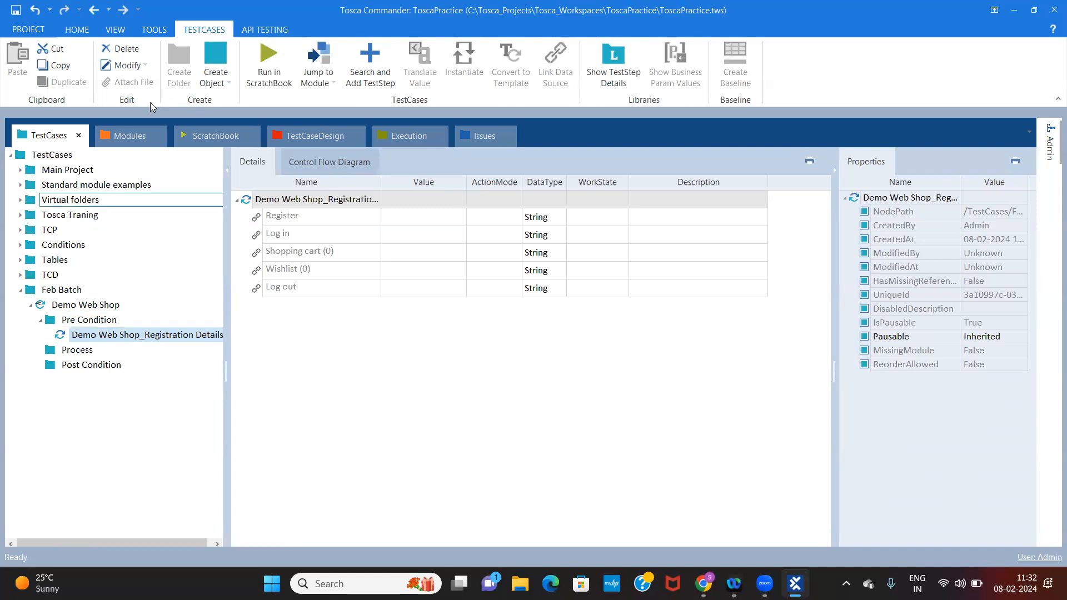
left_click(90, 322)
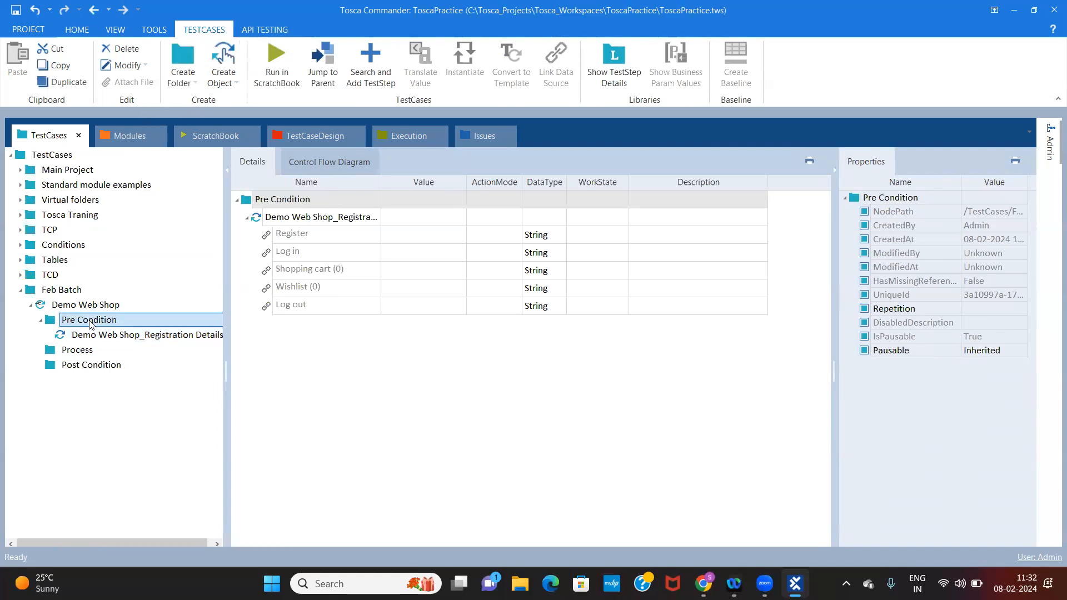
right_click(92, 324)
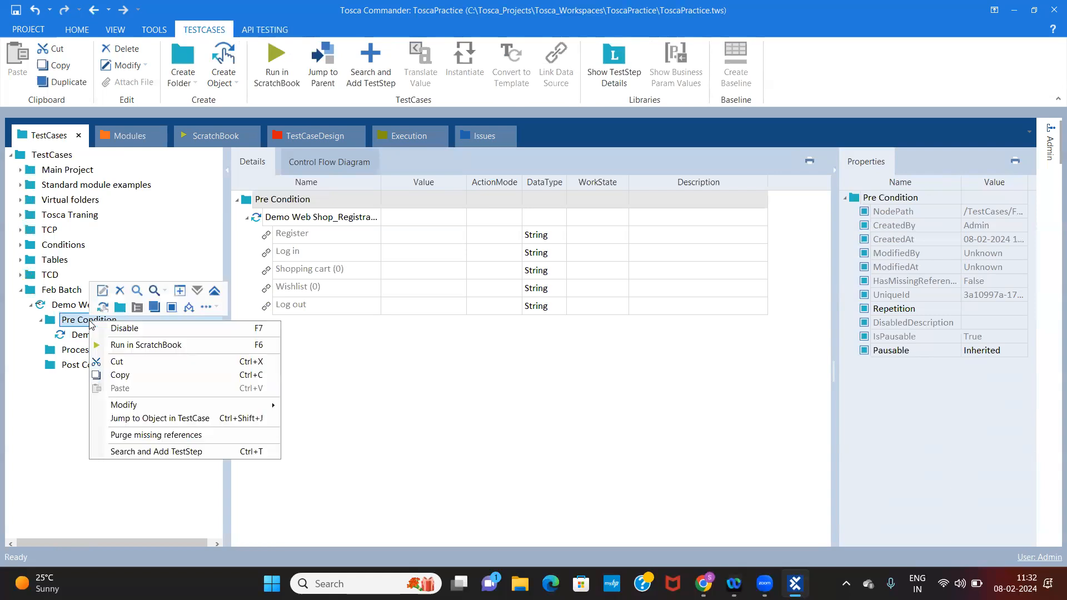
left_click(165, 454)
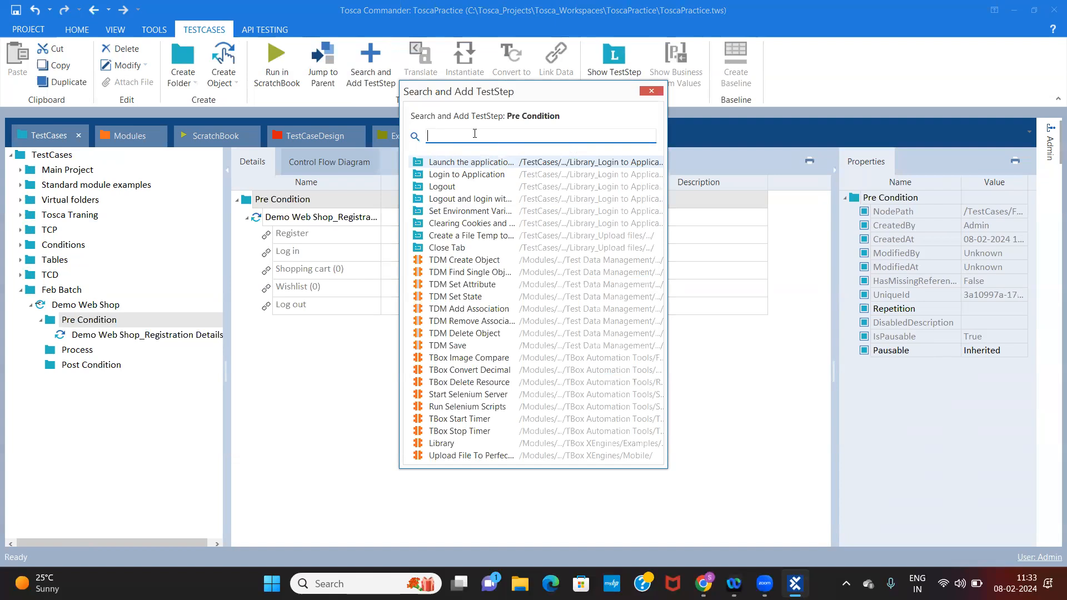
type("ope")
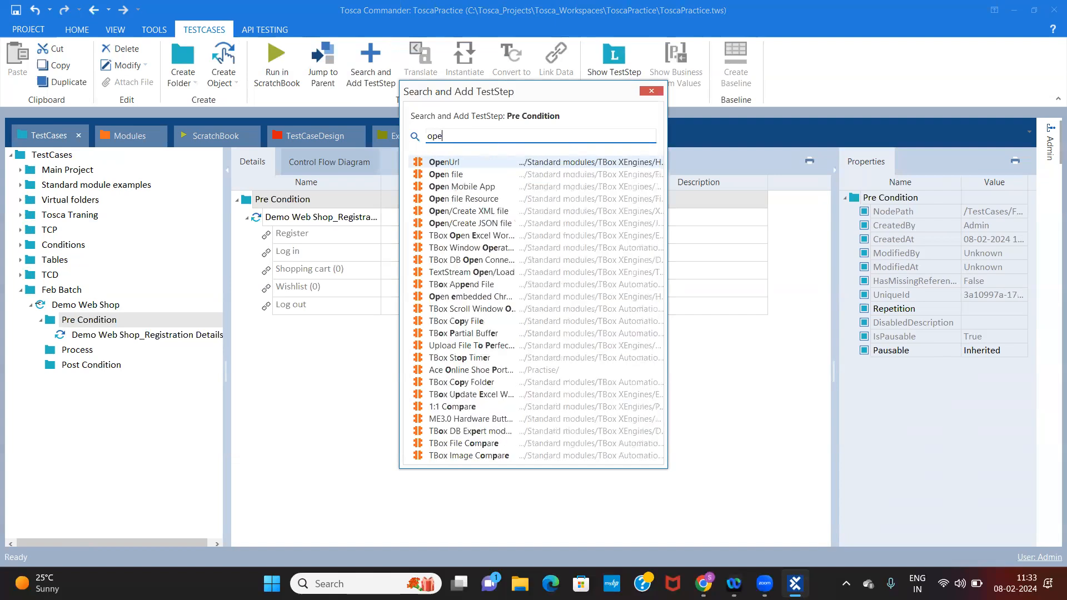
type("n")
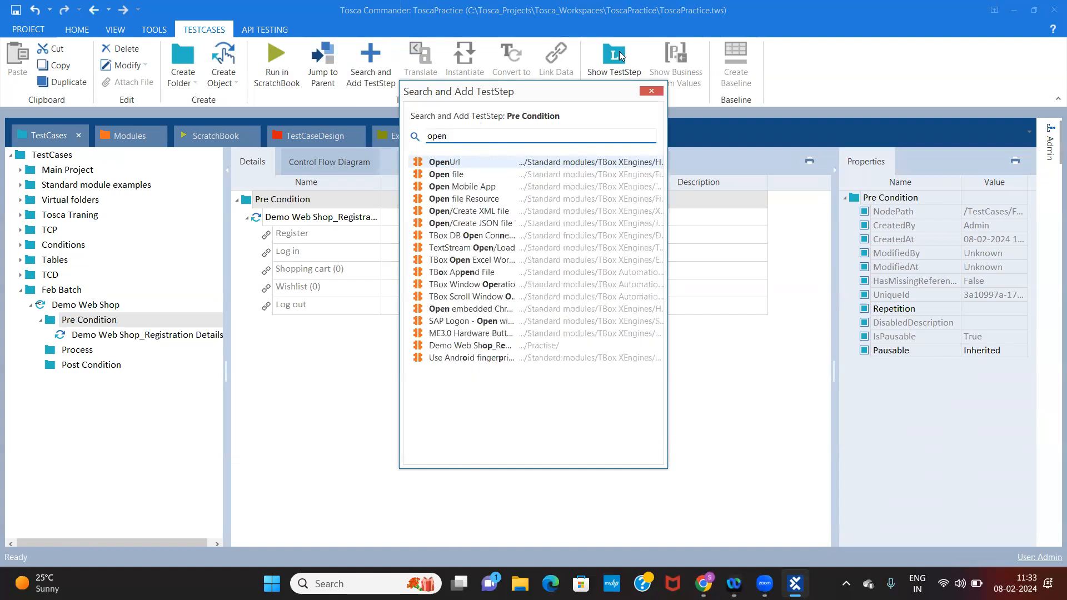
double_click(443, 165)
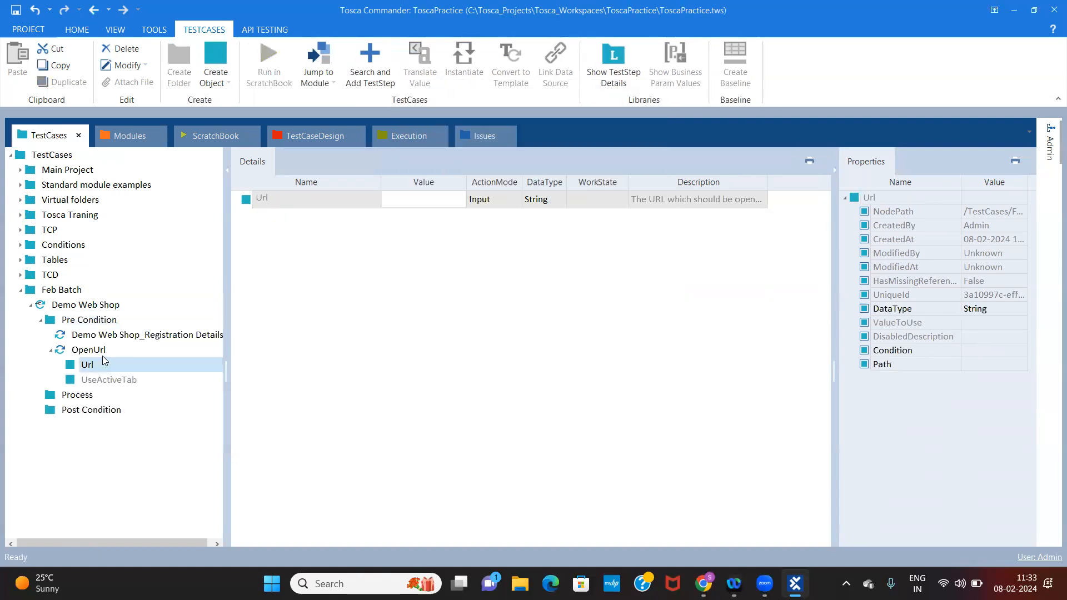
Move the OpenUrl test step above Demo Web Shop_Registration Details in the Pre Condition folder and collapse it
left_click_drag(90, 351, 95, 334)
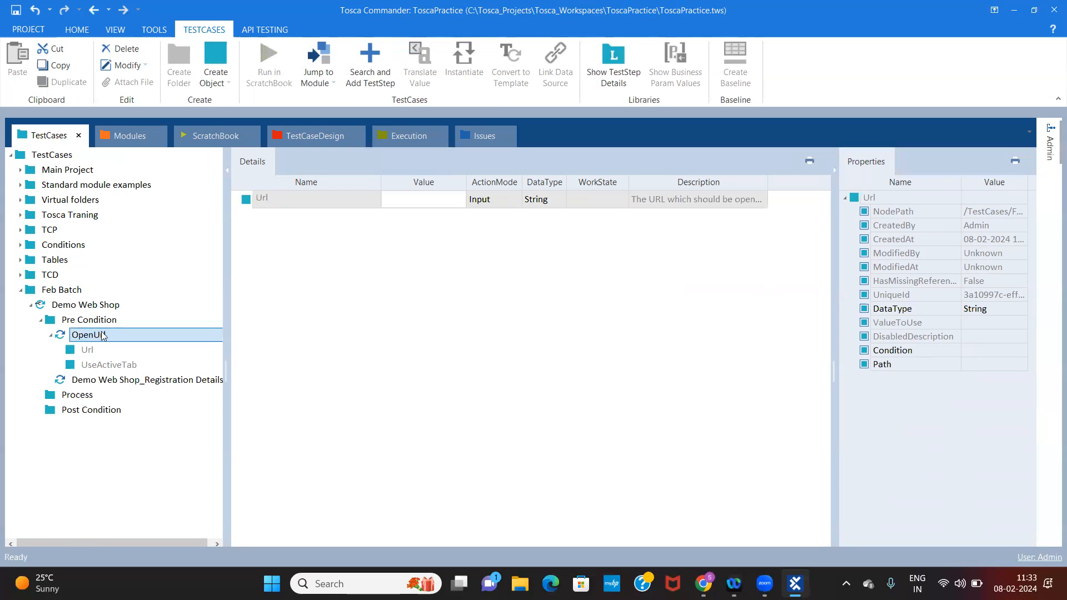
left_click(86, 320)
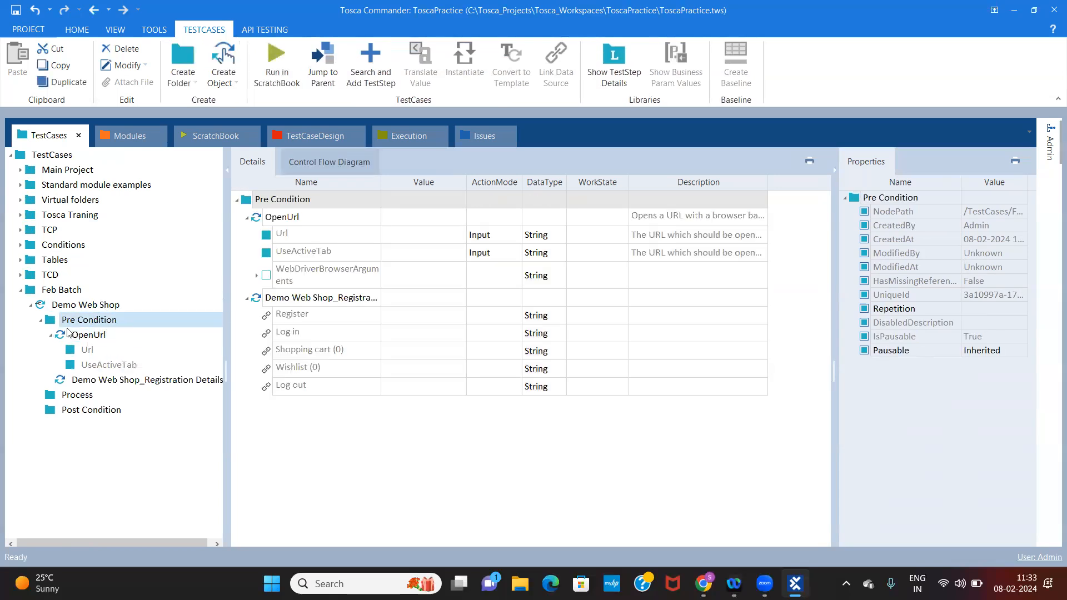
left_click(51, 335)
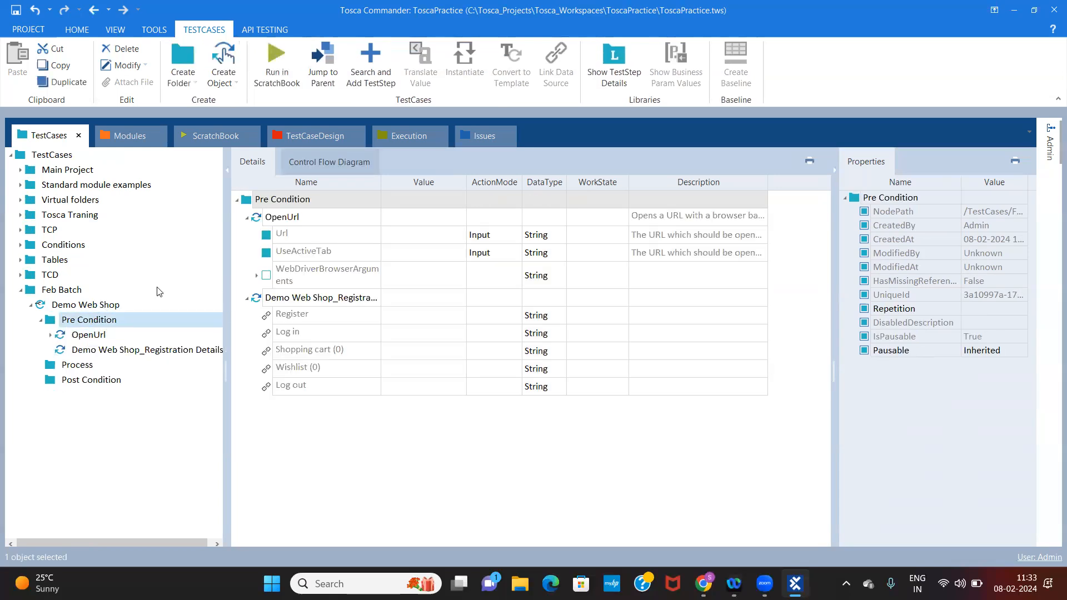
Compare the Demo Web Shop_Registration Details module's attributes with its test step in Pre Condition, and examine the OpenUrl test step
left_click(120, 132)
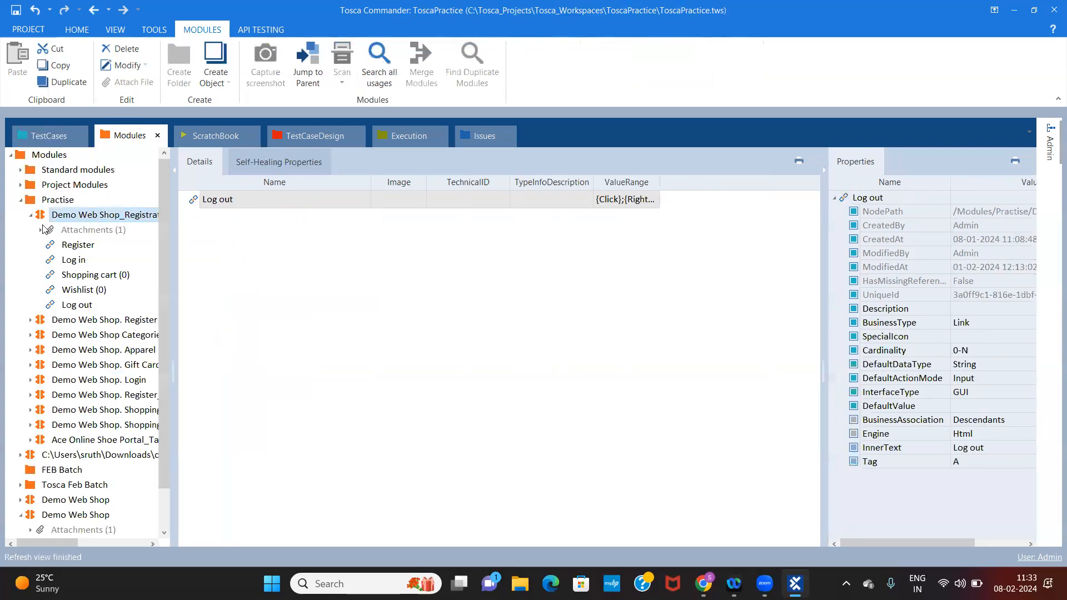
left_click(71, 201)
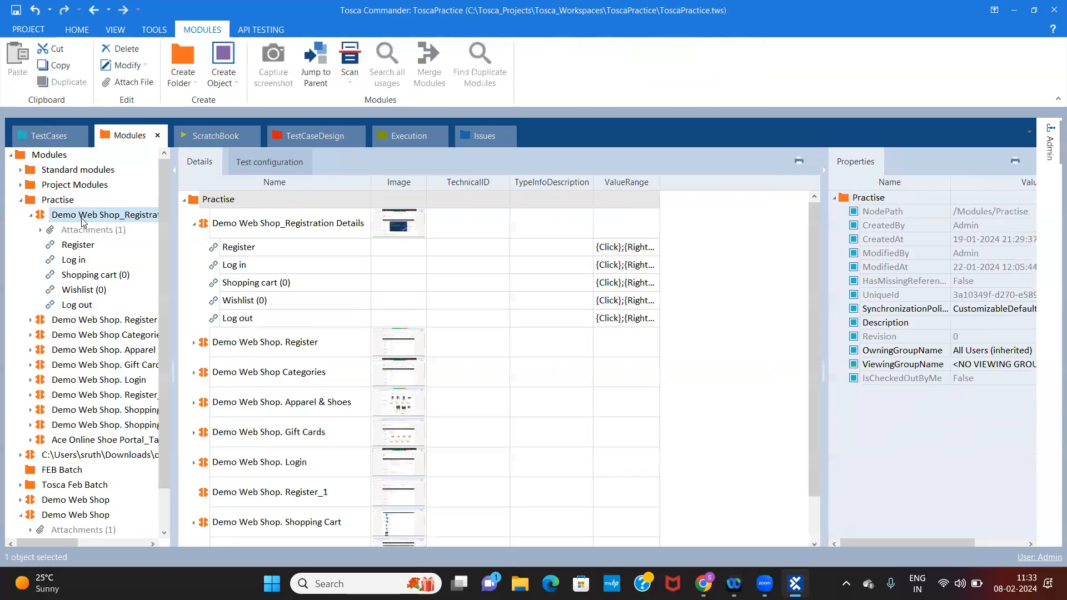
left_click(82, 221)
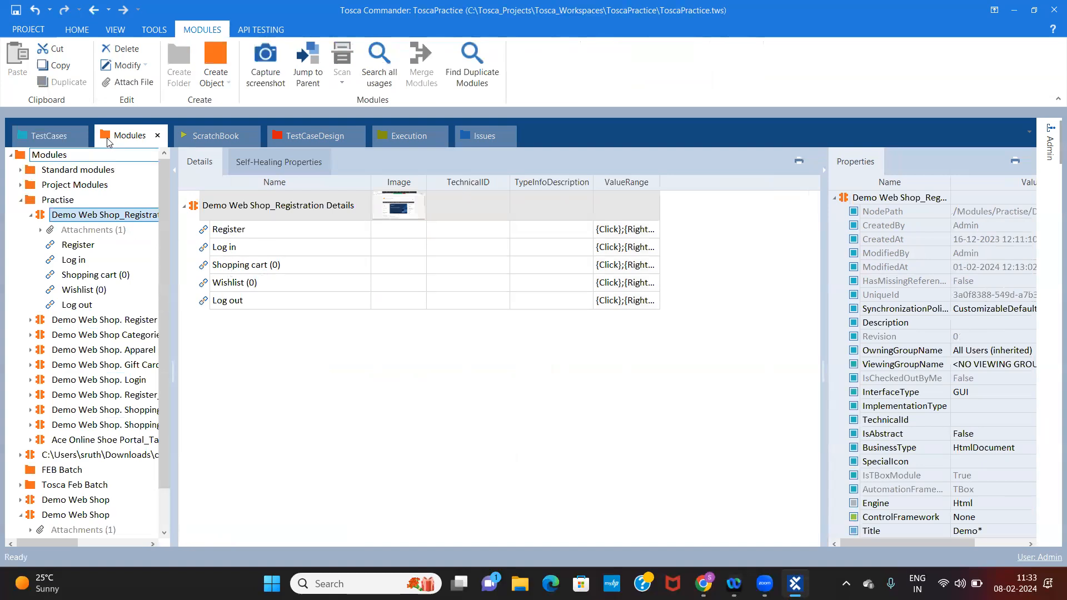
left_click(50, 136)
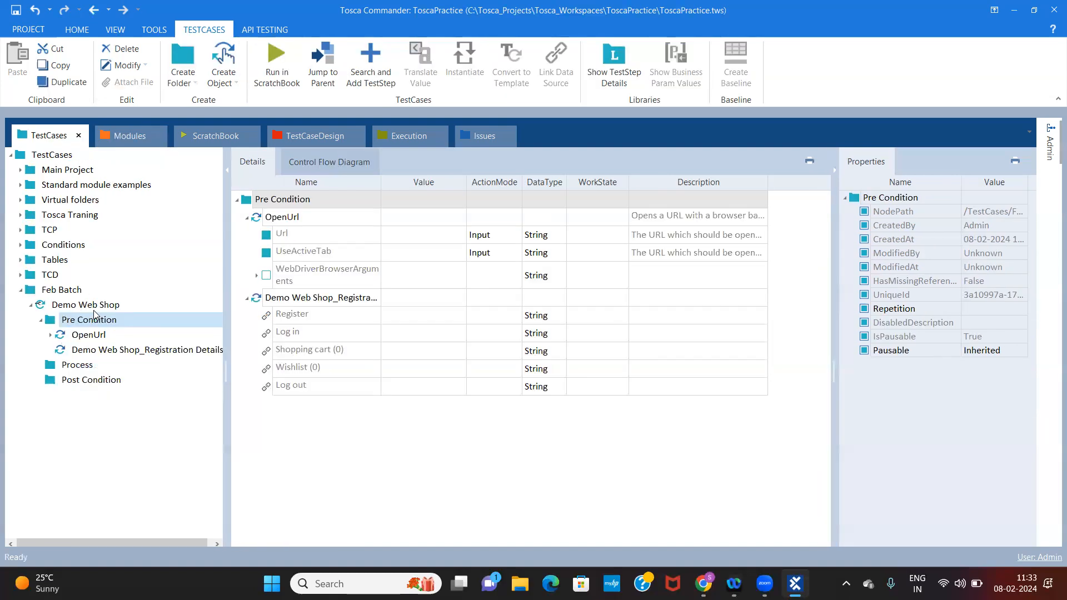
left_click(87, 349)
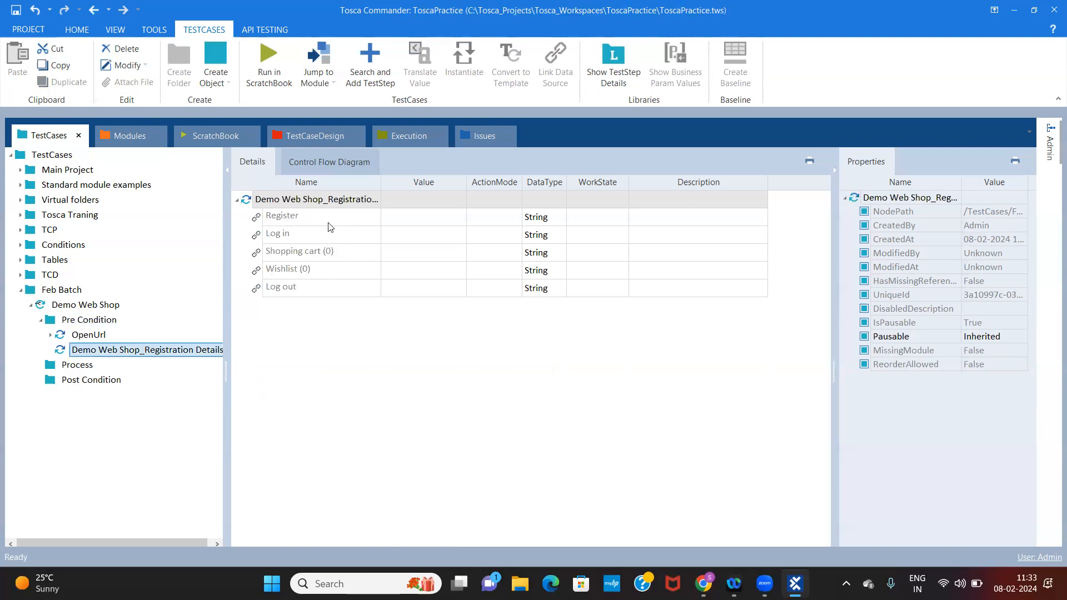
left_click(123, 135)
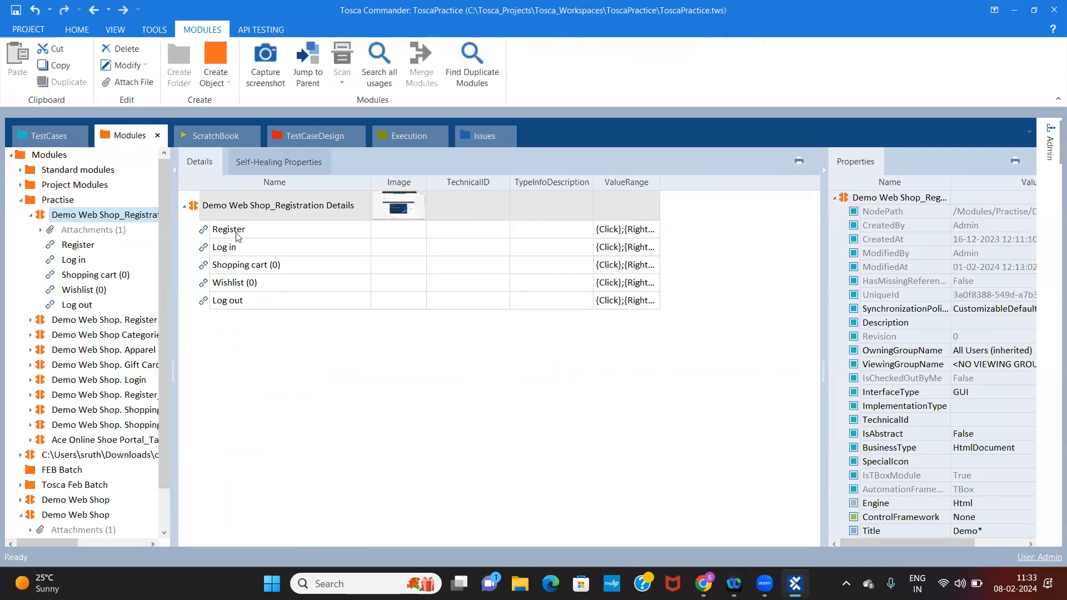
left_click(54, 134)
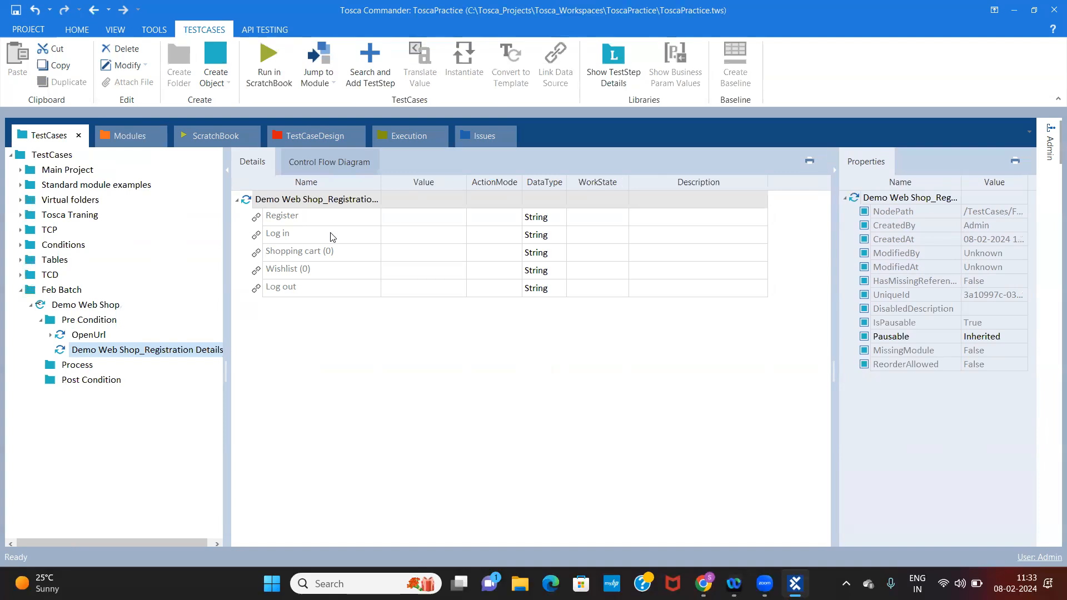
left_click(124, 129)
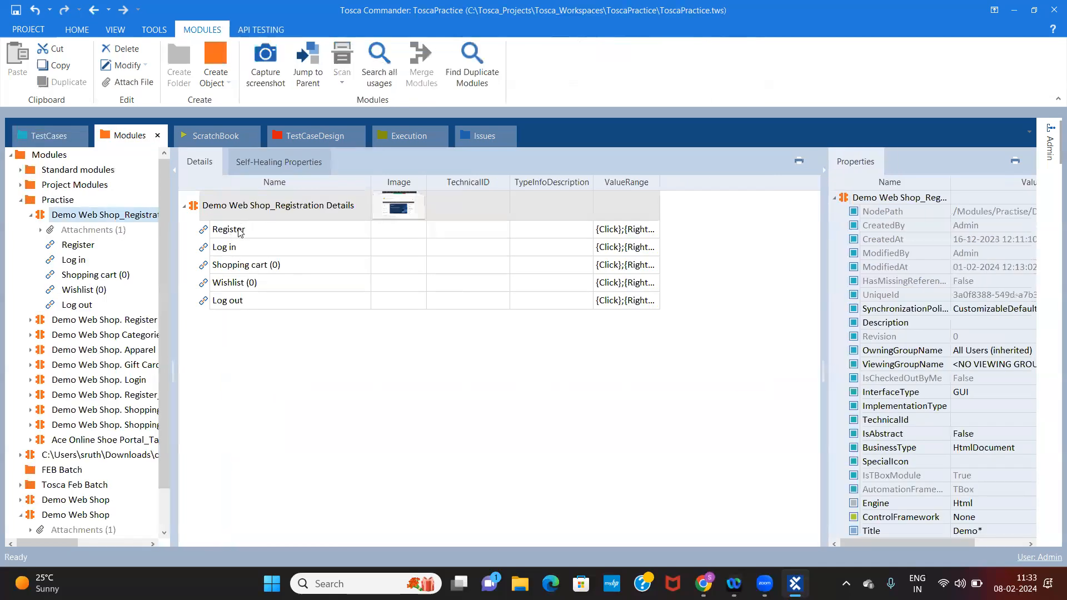
left_click(41, 137)
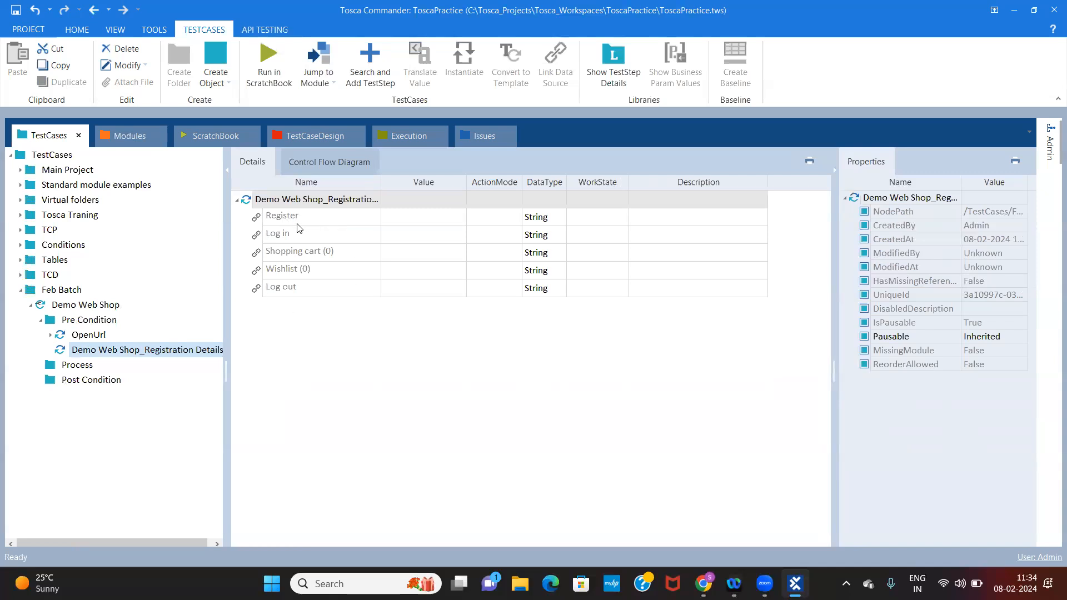
left_click(93, 339)
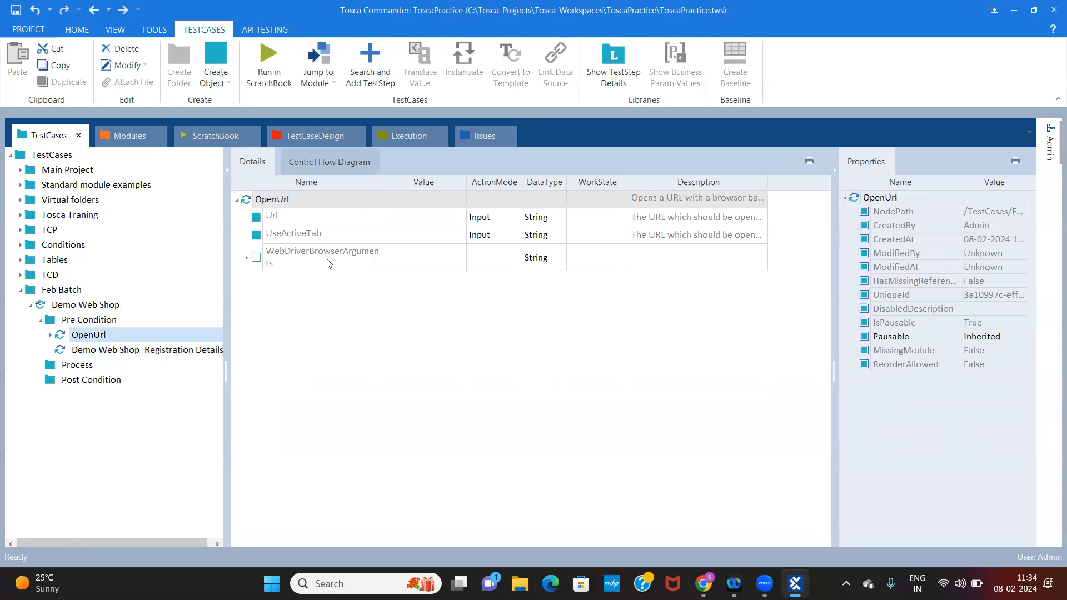
left_click(87, 325)
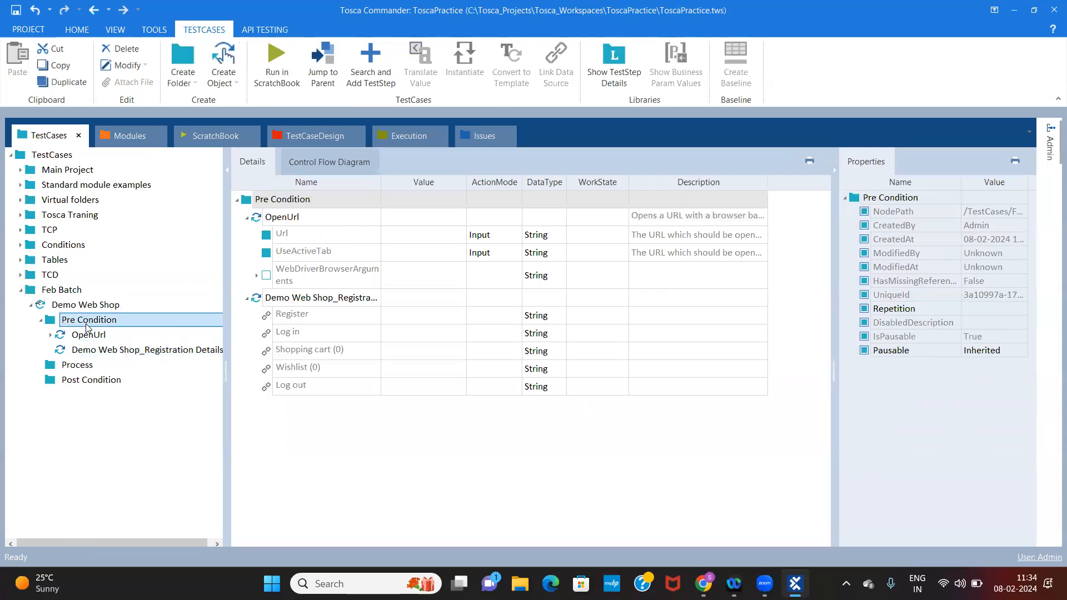
right_click(87, 325)
left_click(153, 454)
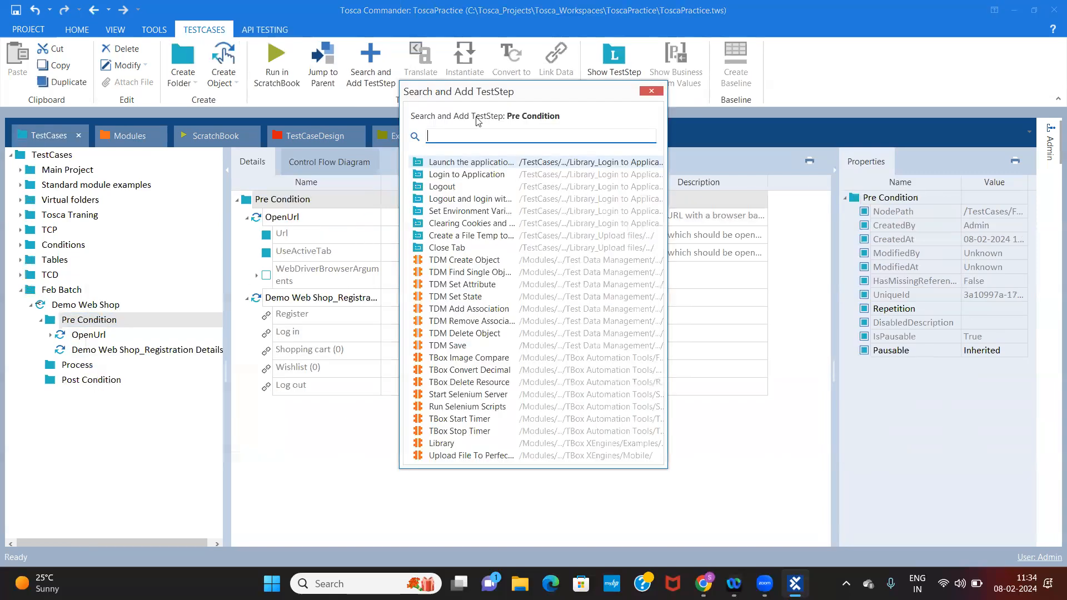
type("o")
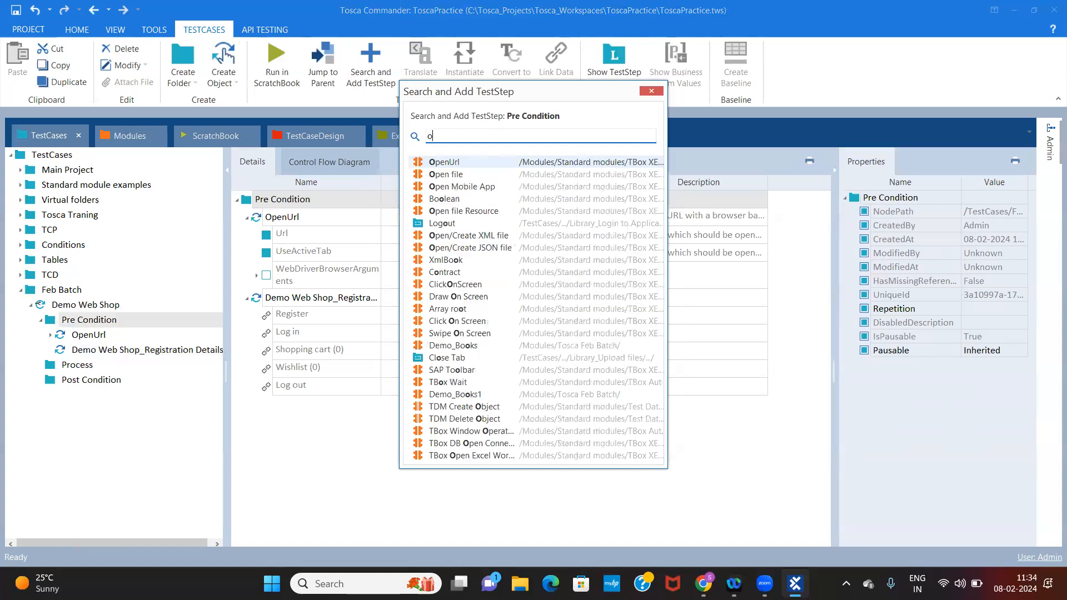
type("pen")
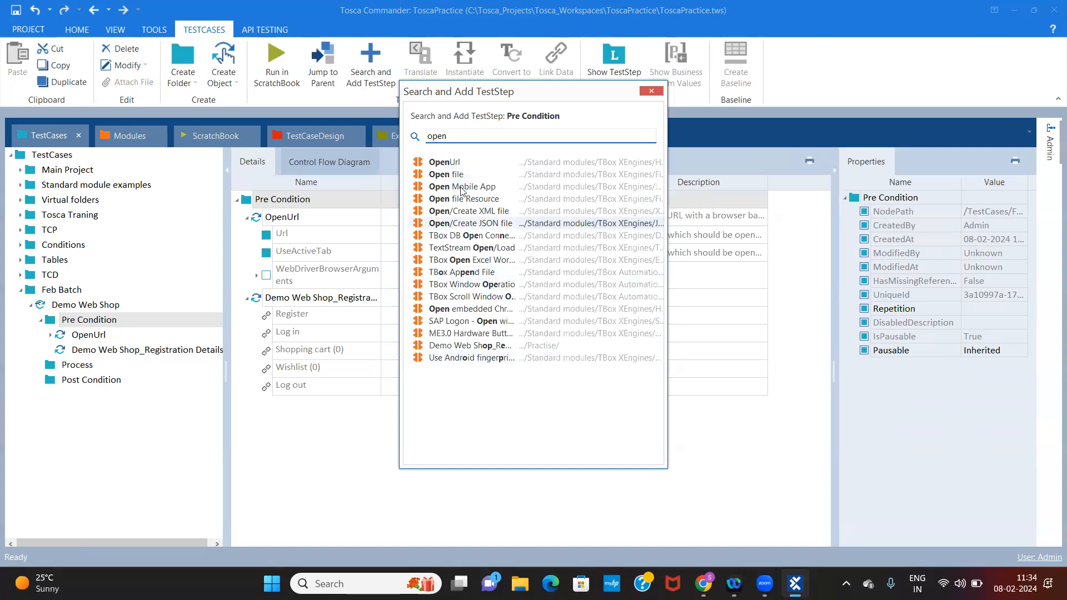
left_click(652, 91)
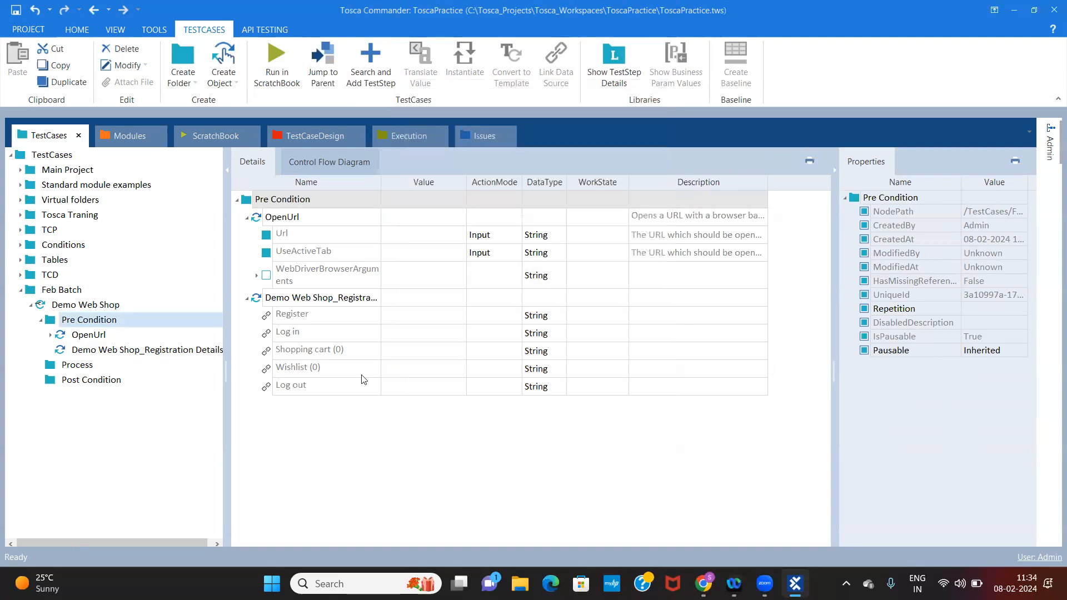
Review the attributes of the OpenUrl and Demo Web Shop_Registration Details test steps in the Pre Condition folder
left_click(149, 350)
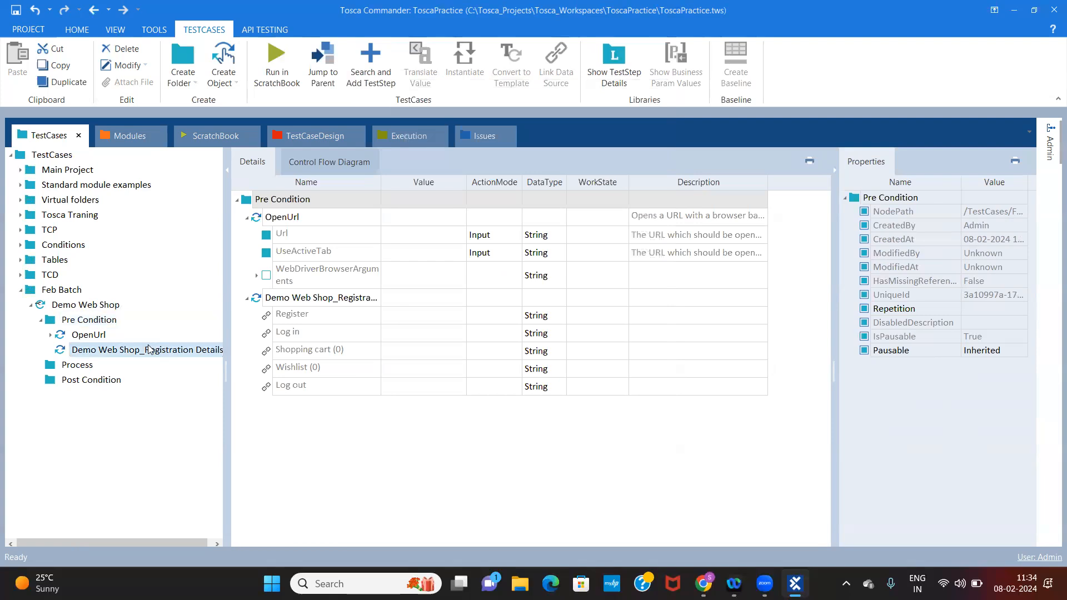
left_click(102, 324)
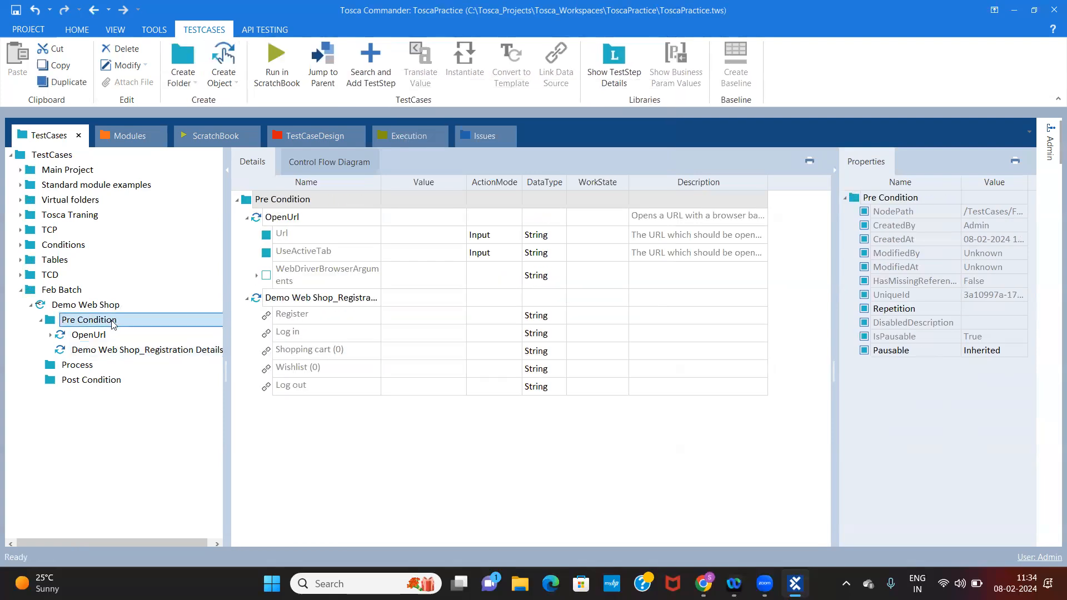
left_click(100, 337)
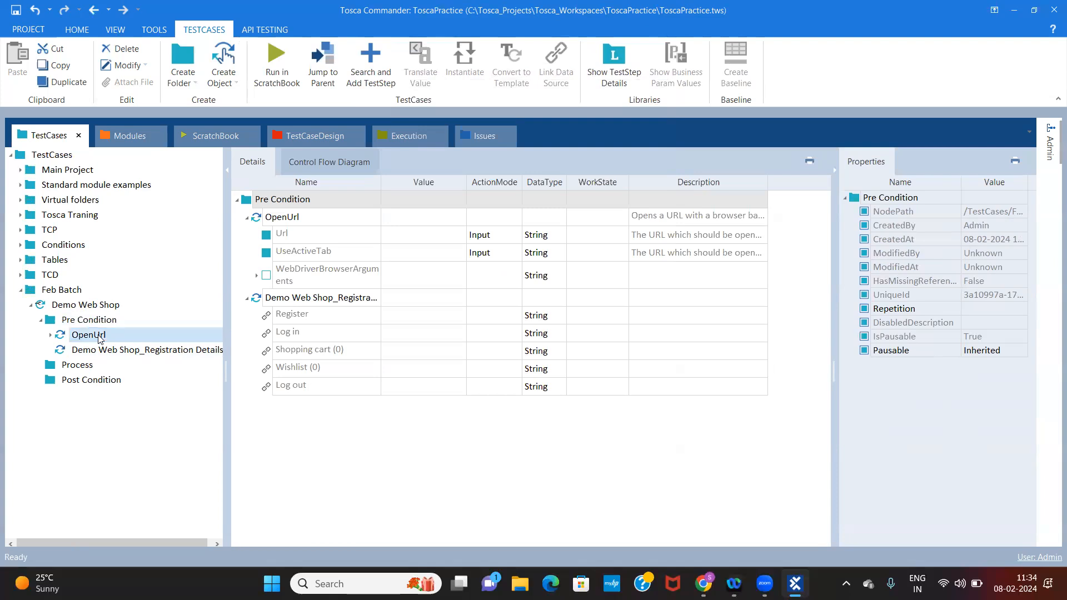
left_click(128, 350)
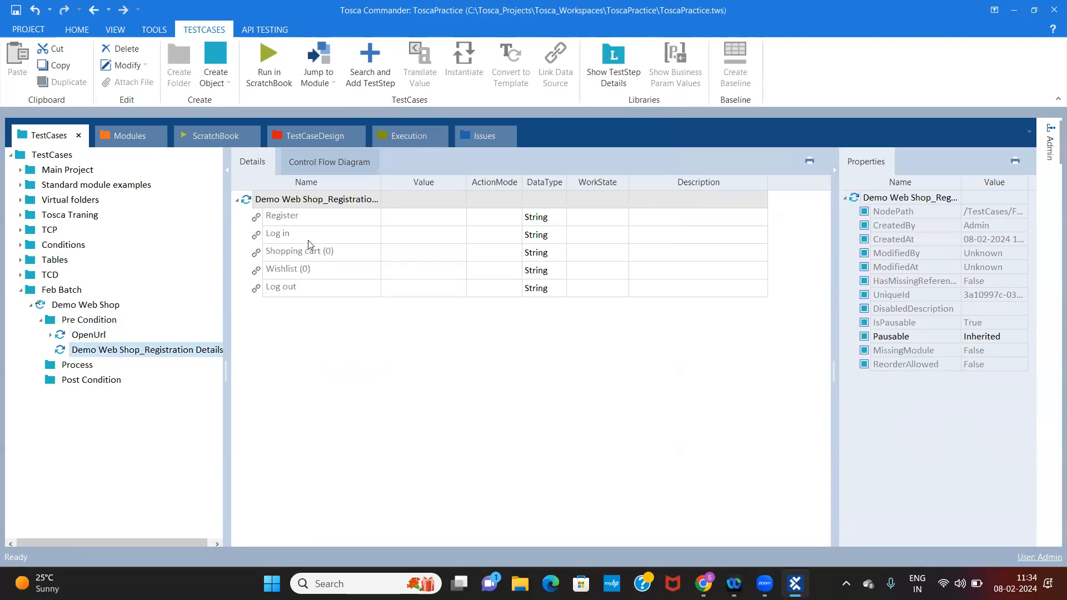
left_click(420, 224)
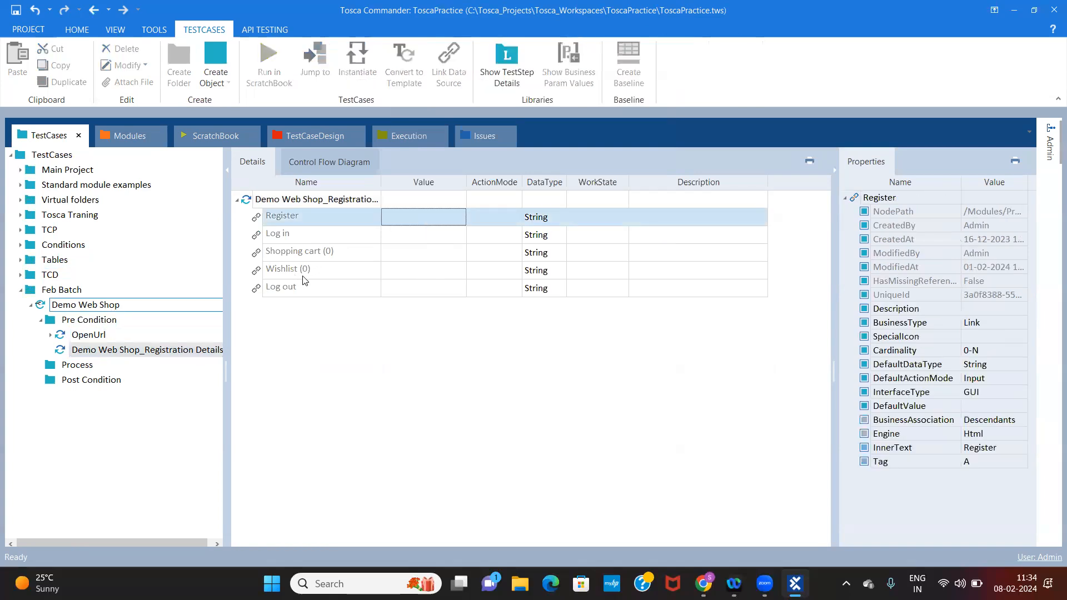
Switch to Chrome, copy the Demo Web Shop page address for OpenUrl's Url value, and close the page
left_click(88, 334)
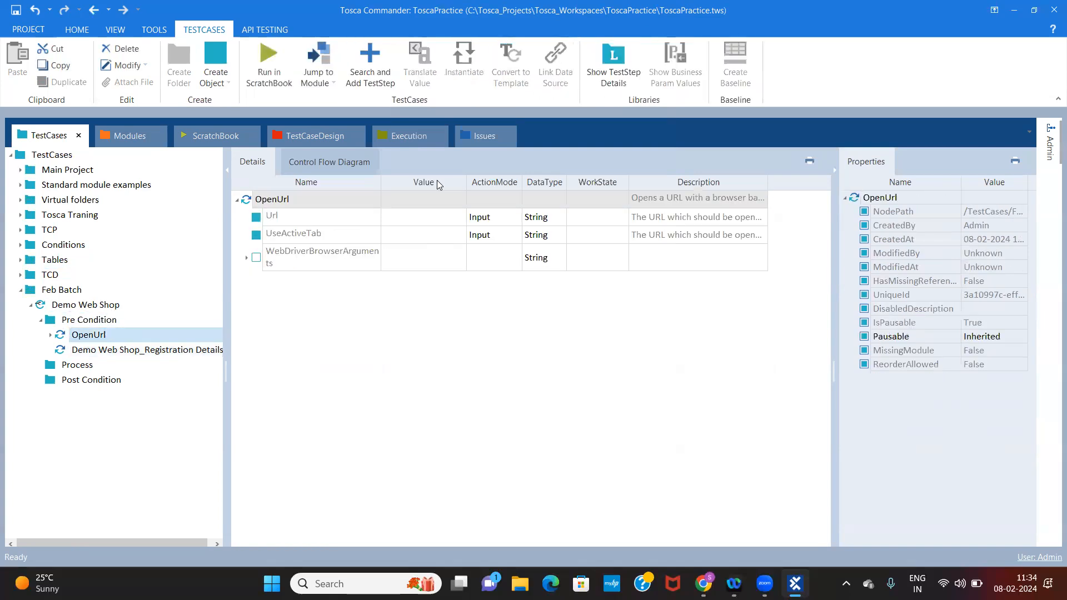
left_click(417, 218)
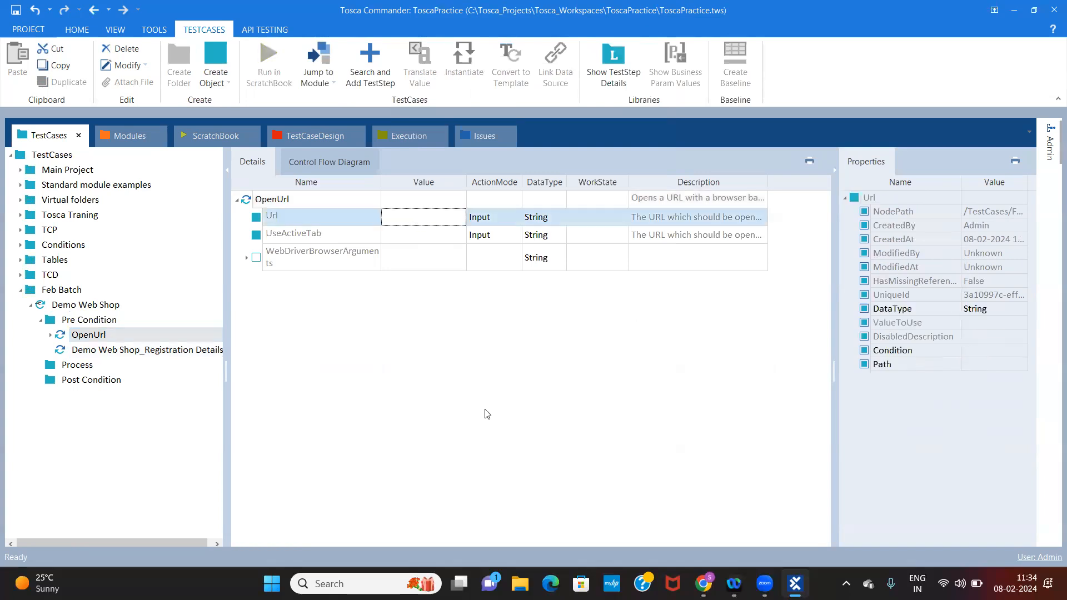
left_click(703, 583)
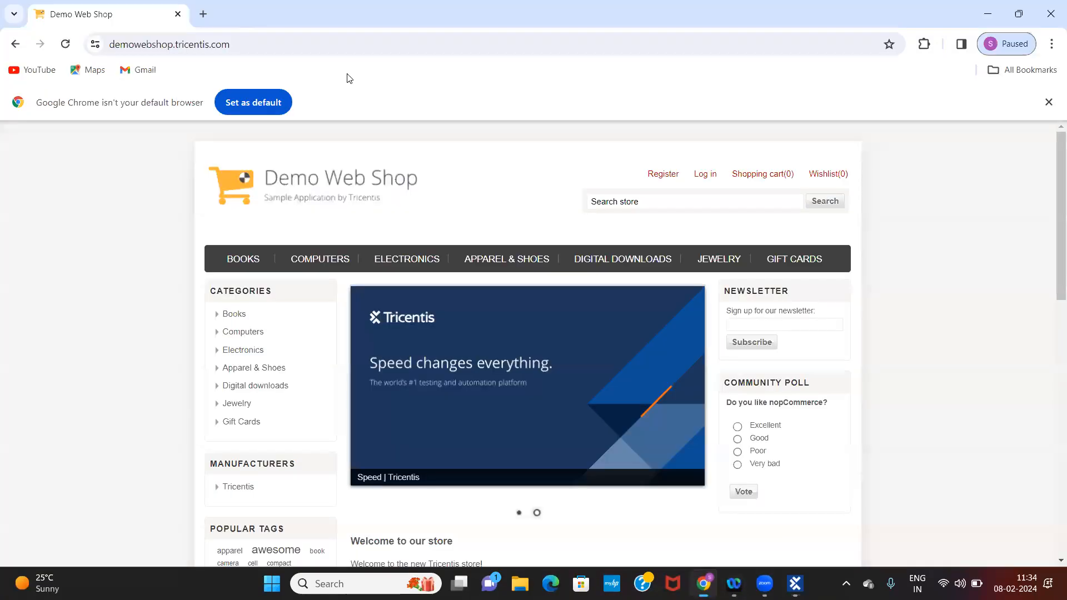
left_click(261, 44)
key("ctrl+c")
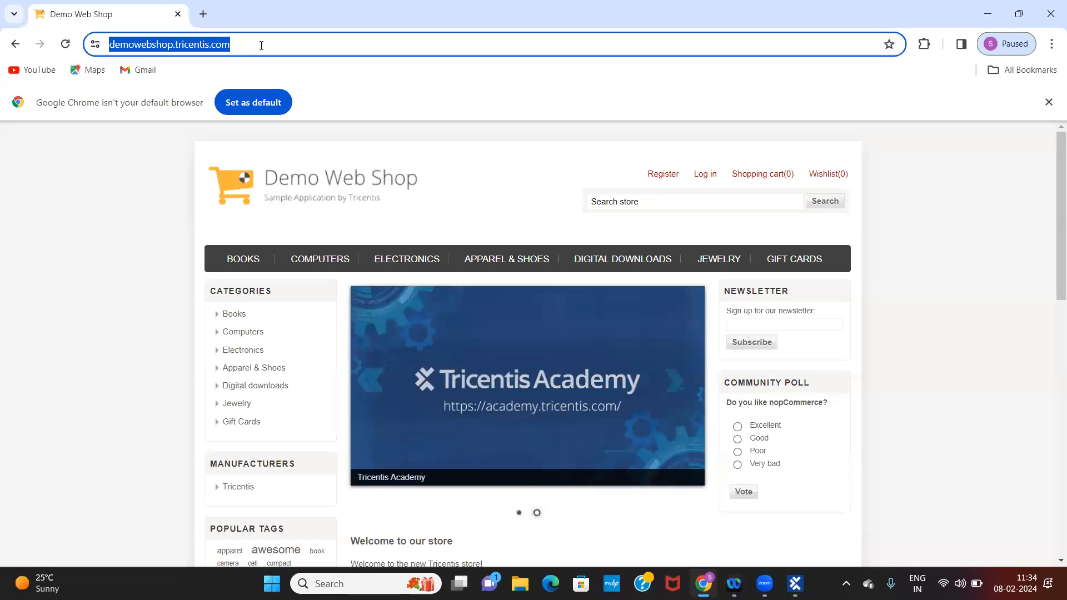
left_click(178, 15)
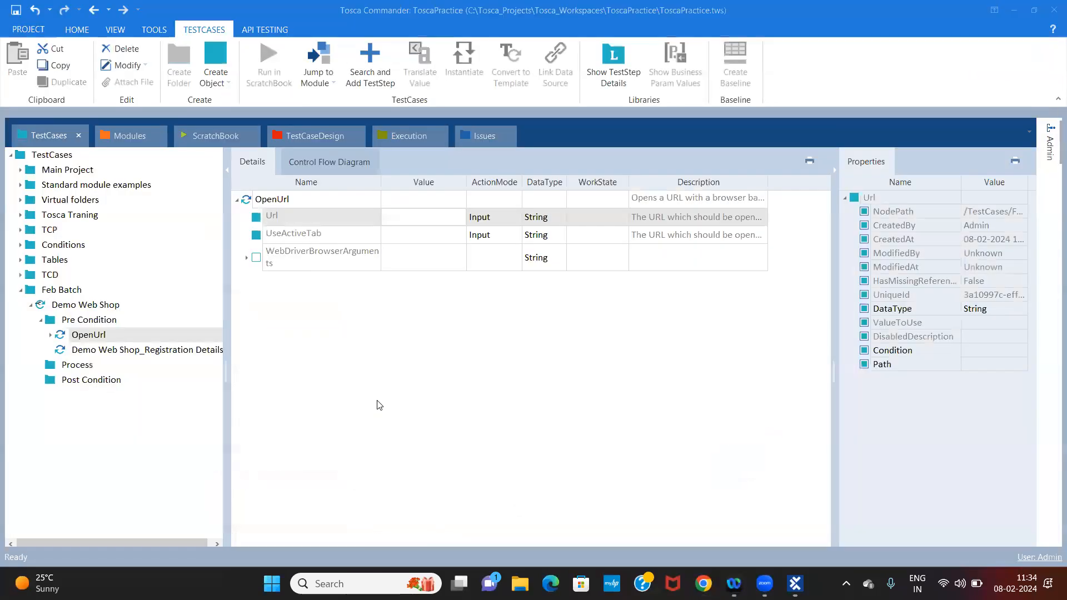
left_click(144, 324)
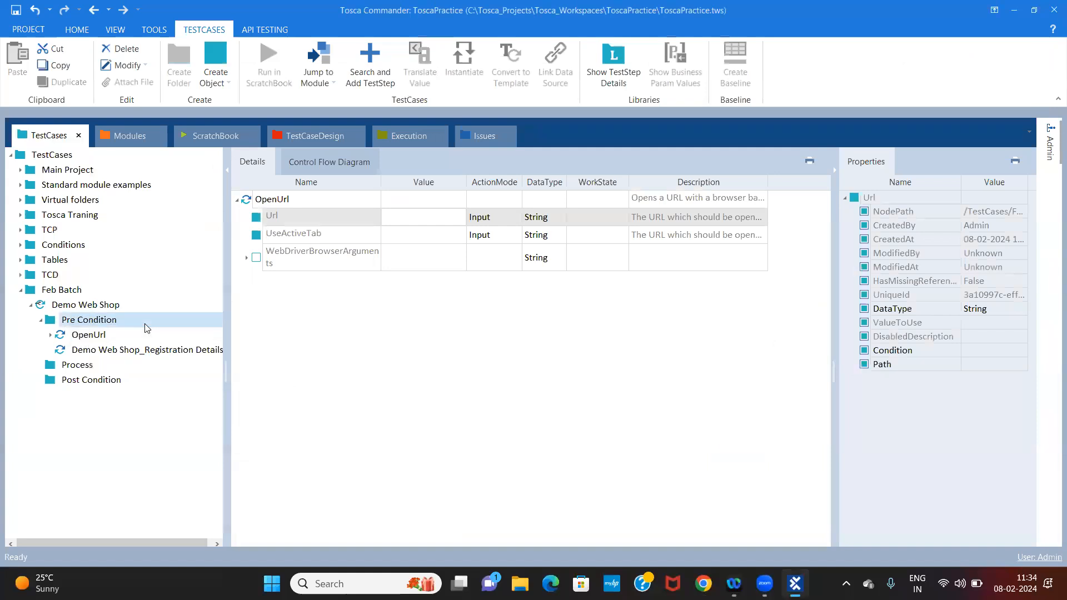
left_click(99, 335)
left_click(408, 221)
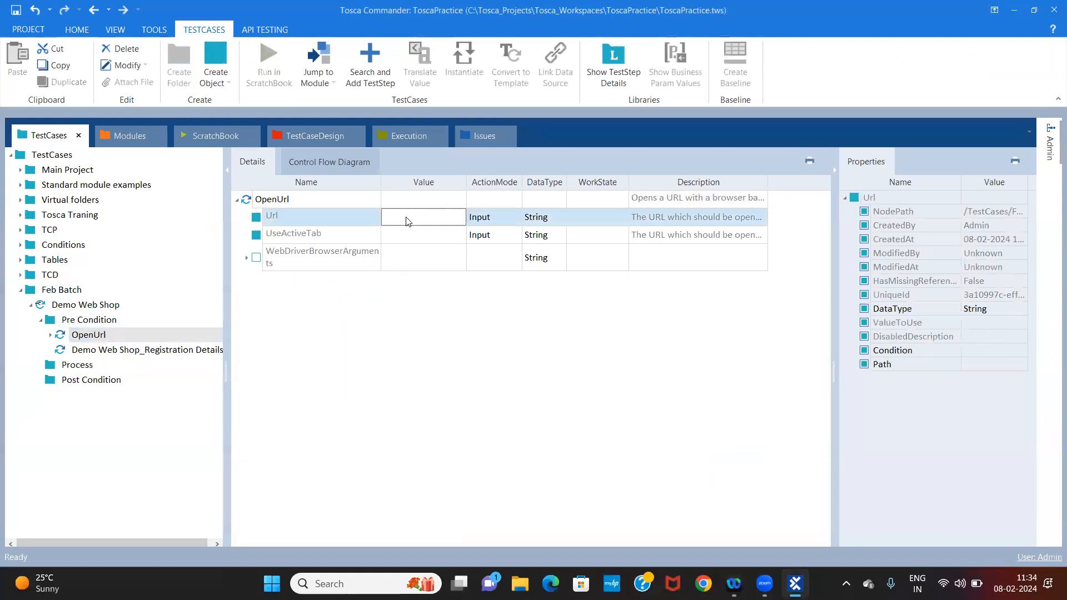
left_click(407, 220)
key("ctrl+v")
key("Return")
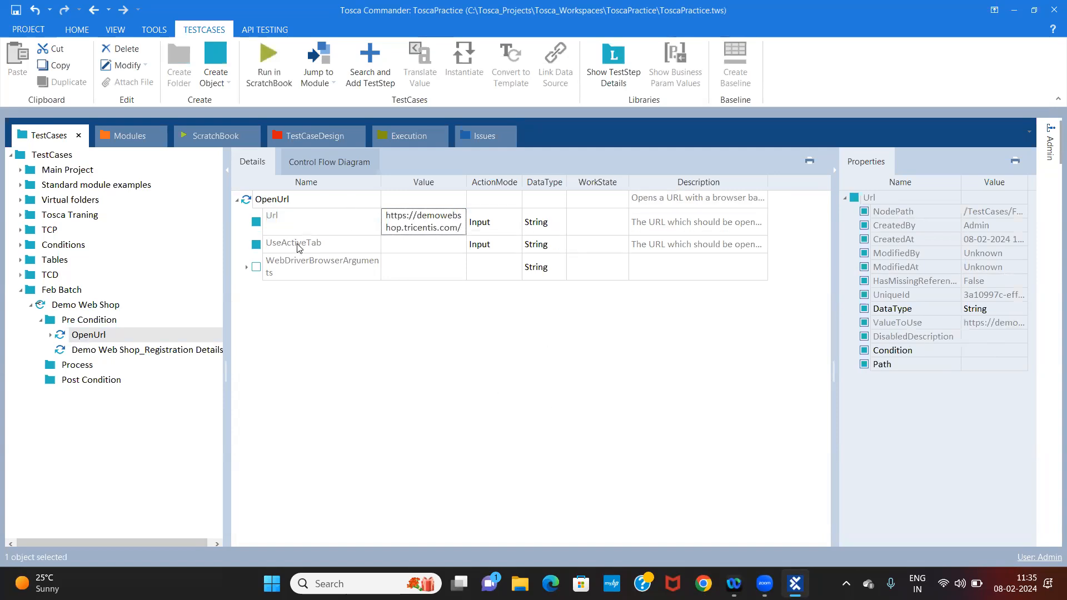
Examine the OpenUrl test step's UseActiveTab, WebDriverBrowserArguments and Url attributes
left_click(297, 244)
left_click(300, 268)
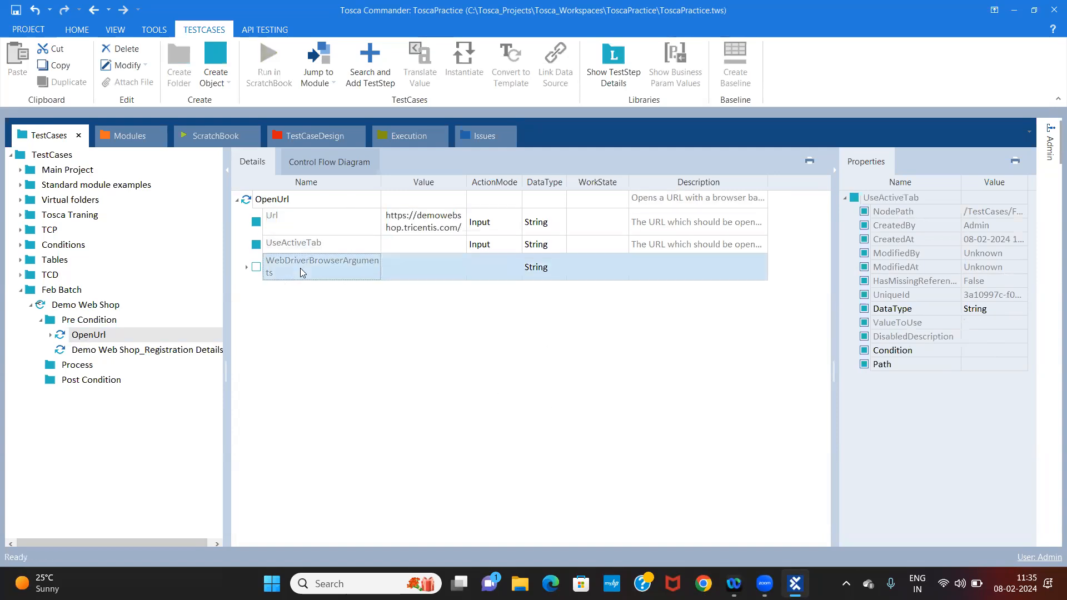
left_click(408, 224)
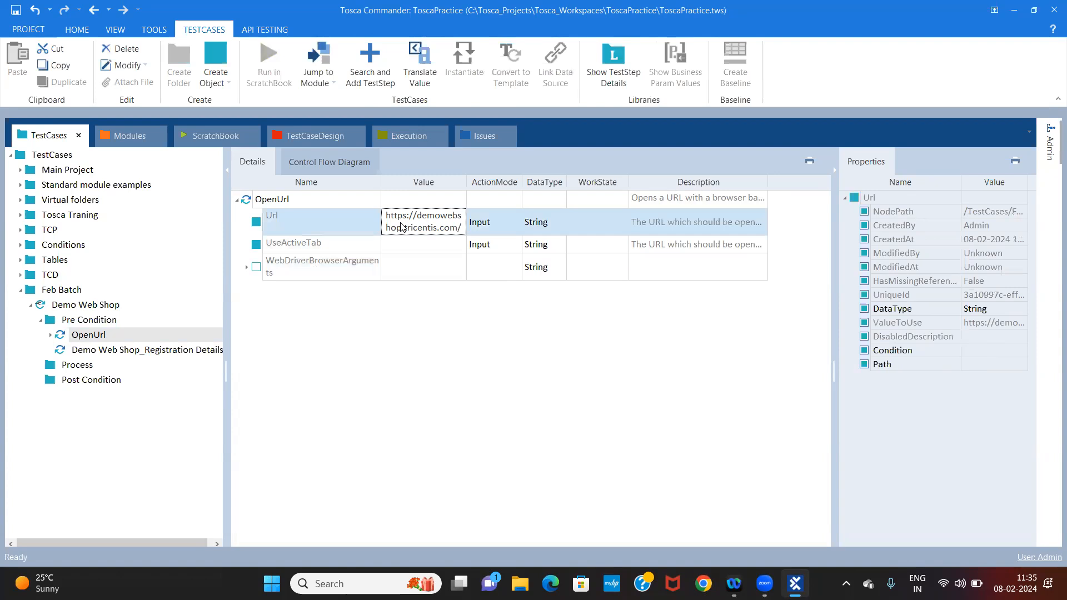
left_click(446, 221)
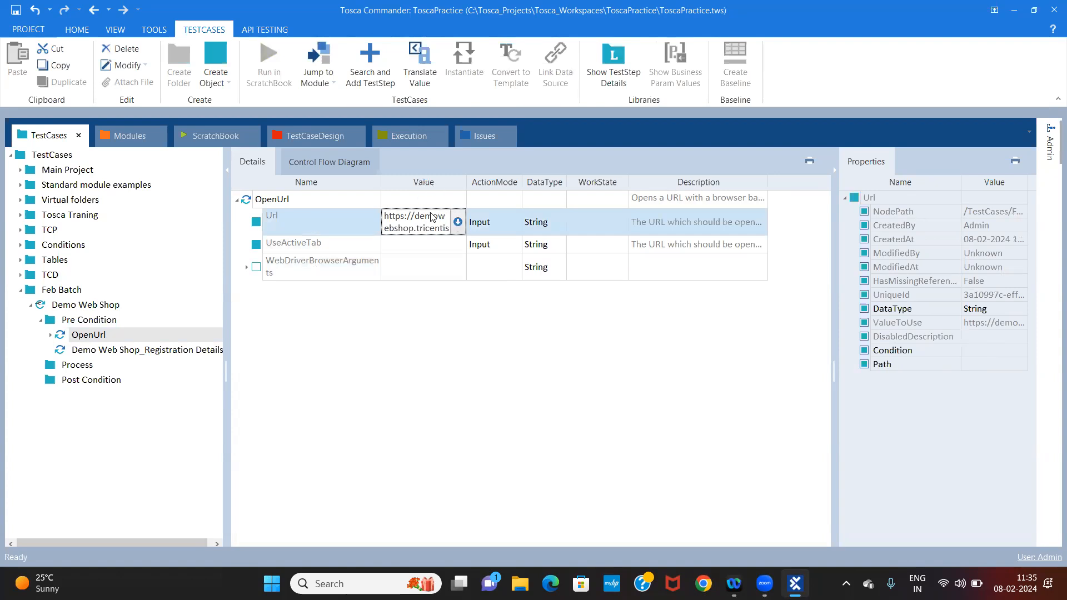
left_click(422, 376)
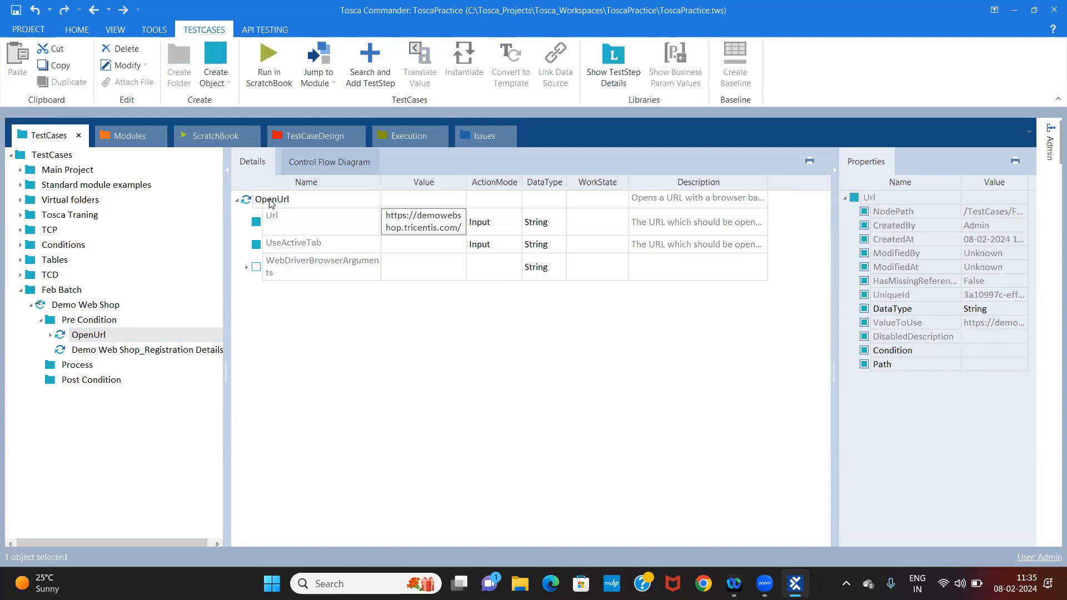
left_click(276, 204)
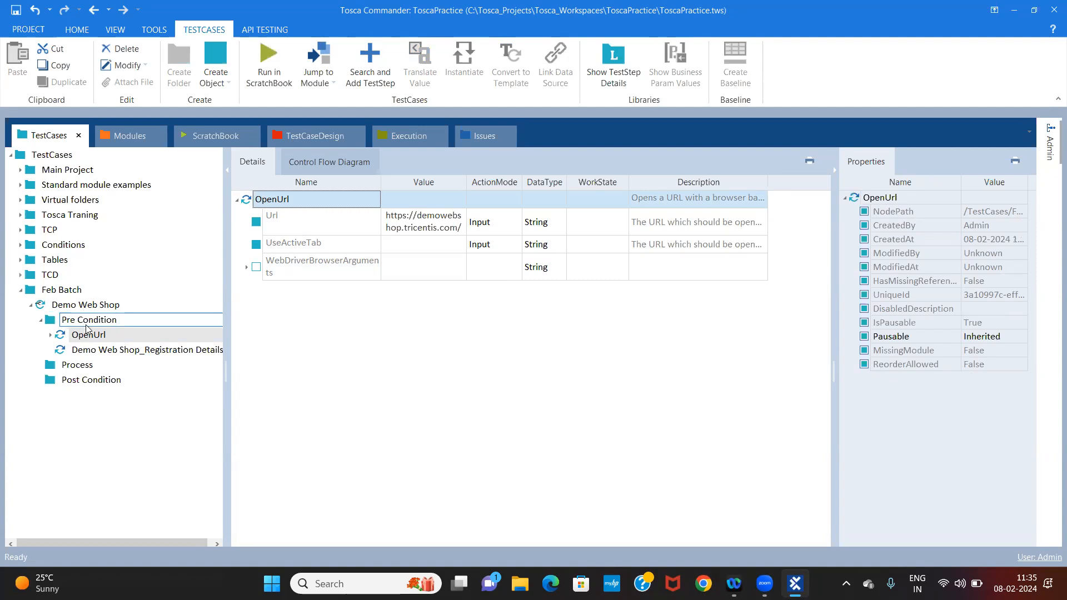
Inspect the Demo Web Shop test case's test configuration and its empty parameter entry, then return to OpenUrl
left_click(86, 322)
left_click(89, 305)
left_click(349, 155)
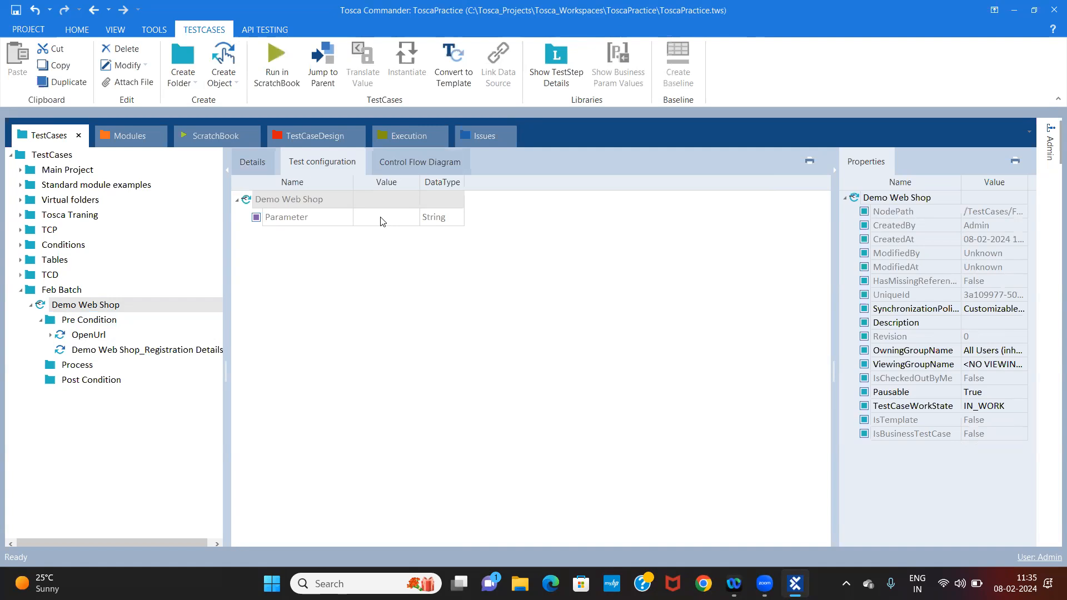
left_click(324, 217)
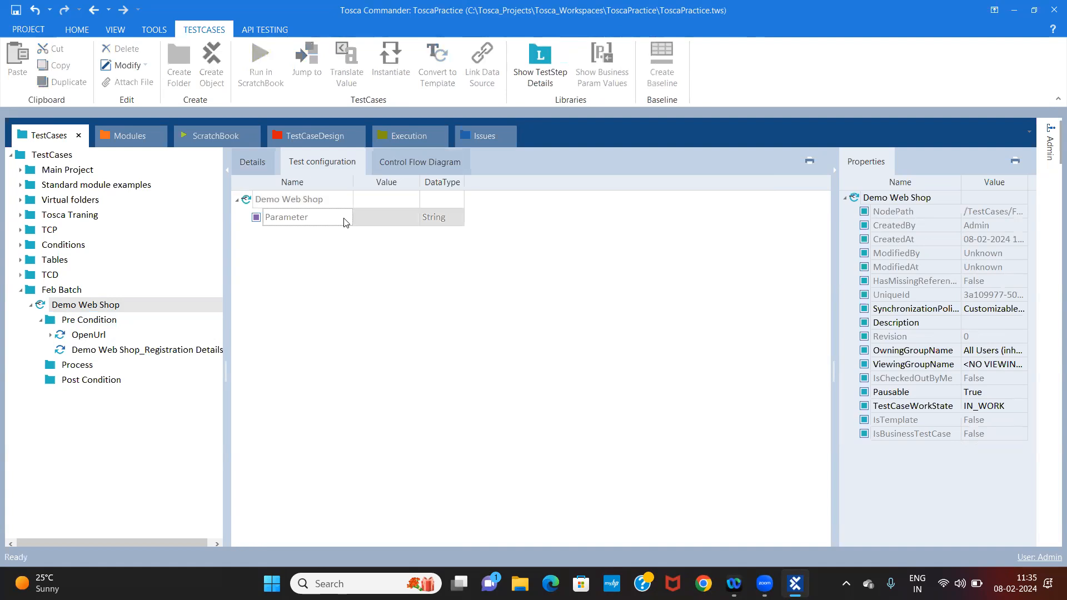
left_click(336, 222)
left_click(94, 322)
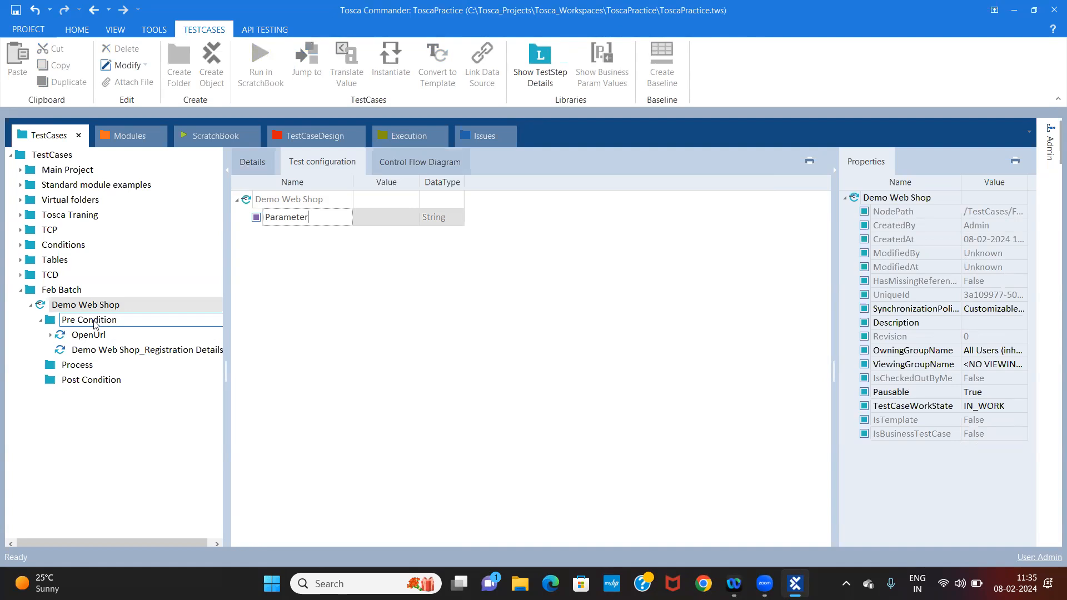
left_click(95, 335)
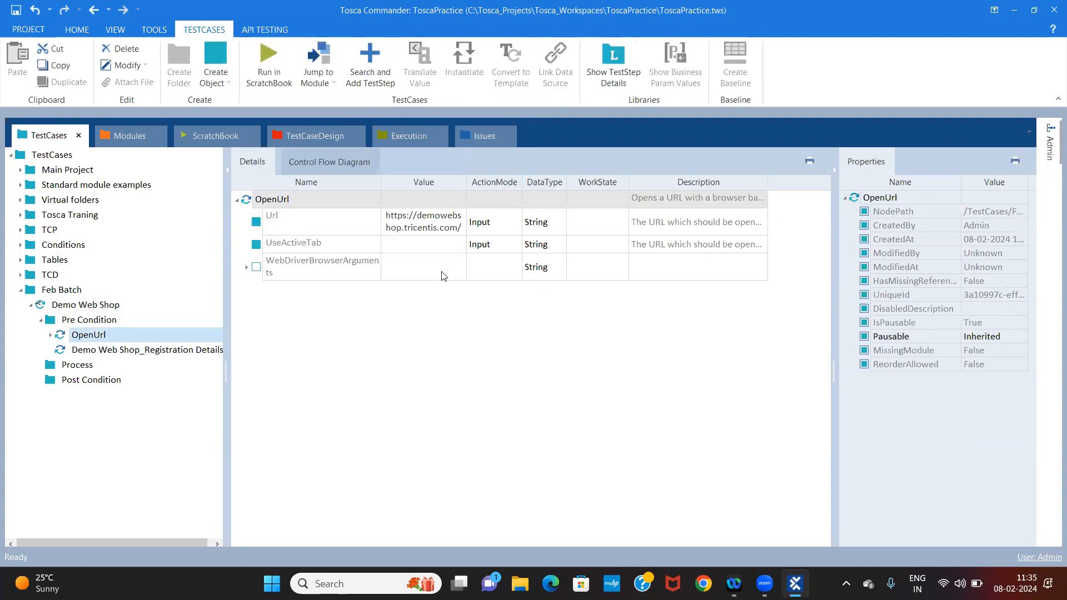
Create a test configuration parameter named Browser on the Demo Web Shop test case
left_click(87, 305)
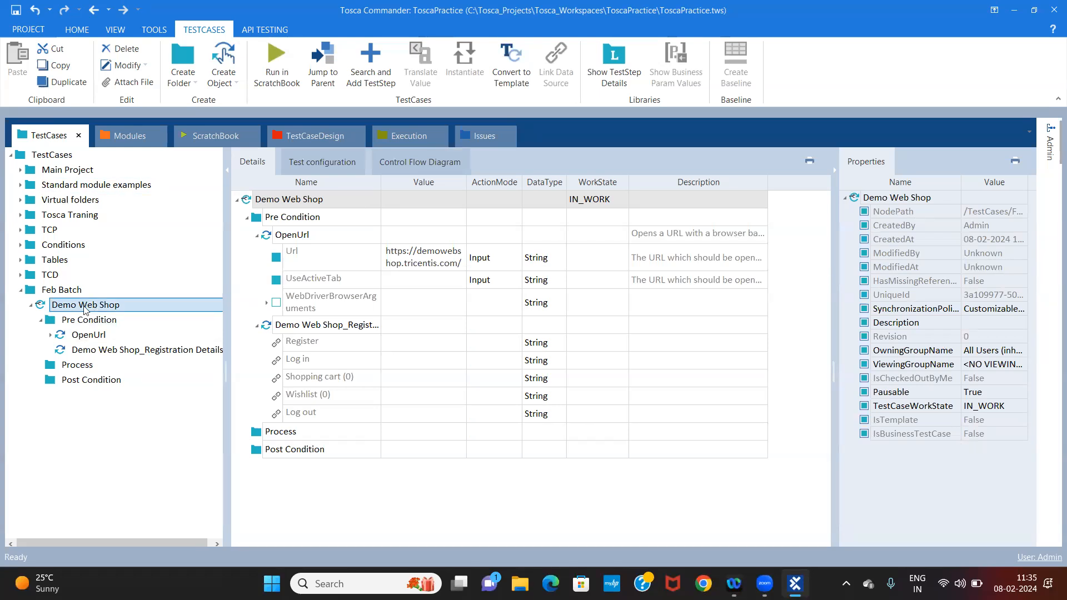
left_click(326, 162)
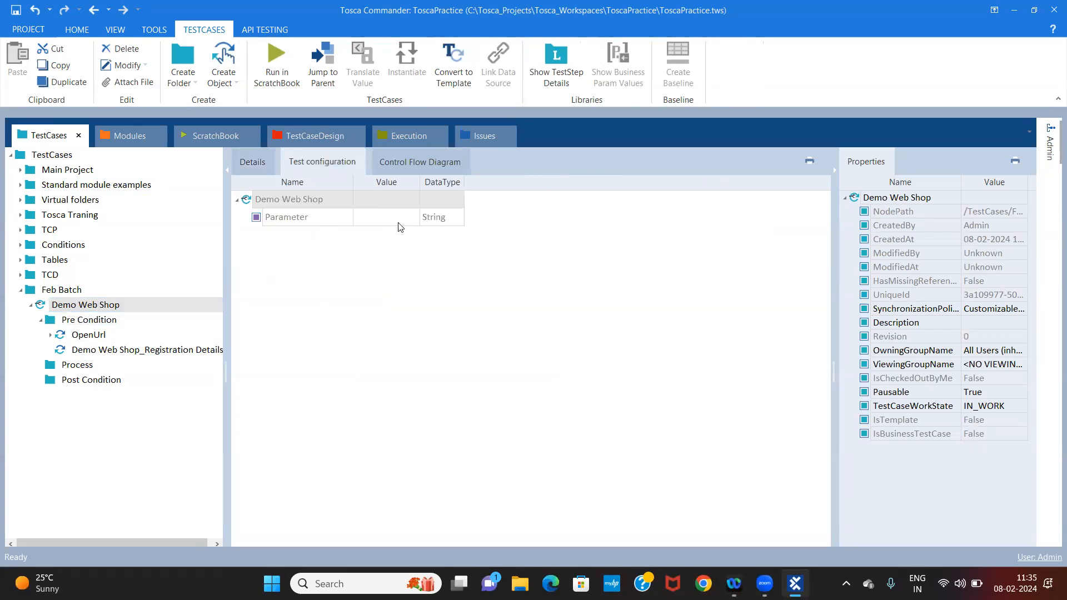
left_click(400, 222)
left_click(334, 217)
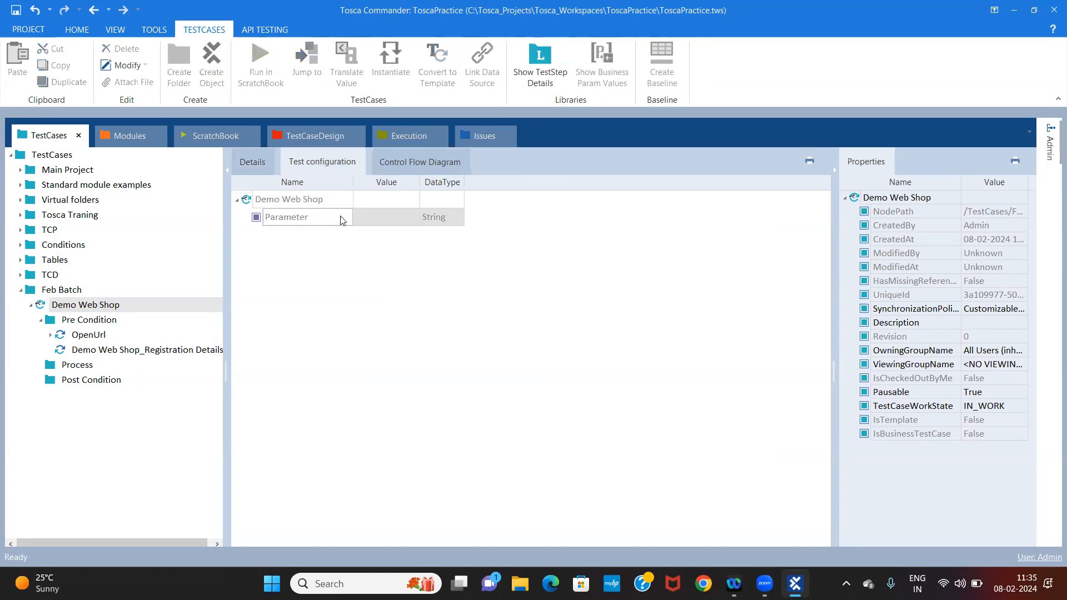
right_click(300, 198)
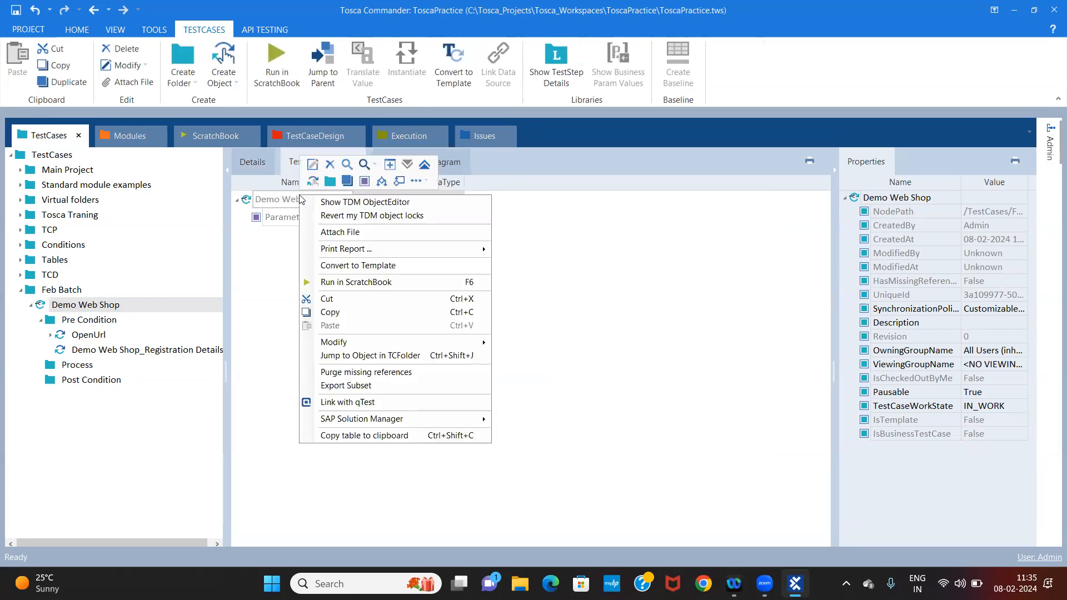
left_click(365, 181)
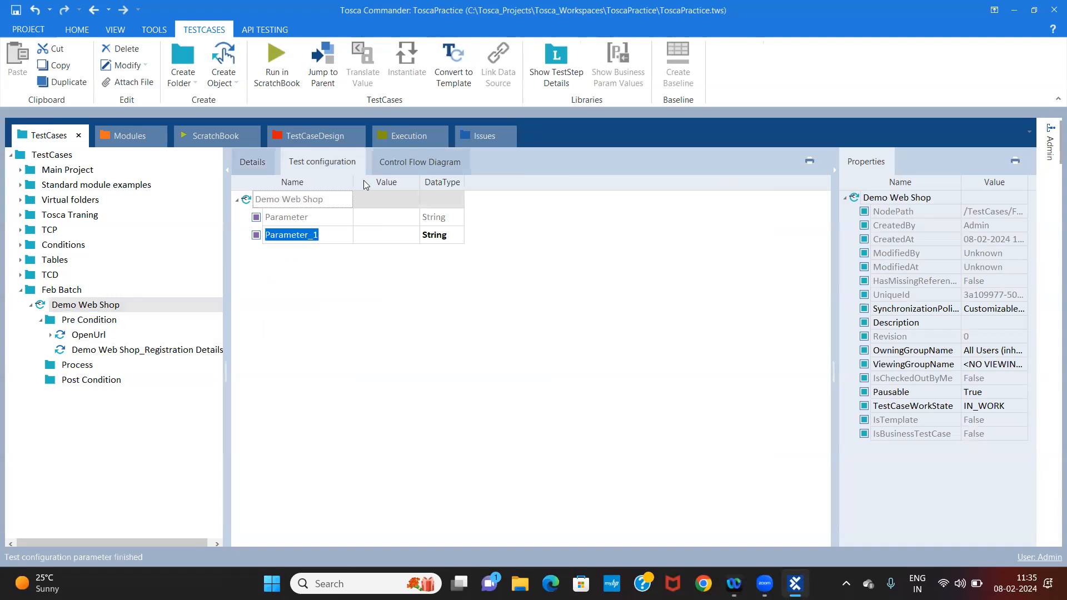
left_click(347, 235)
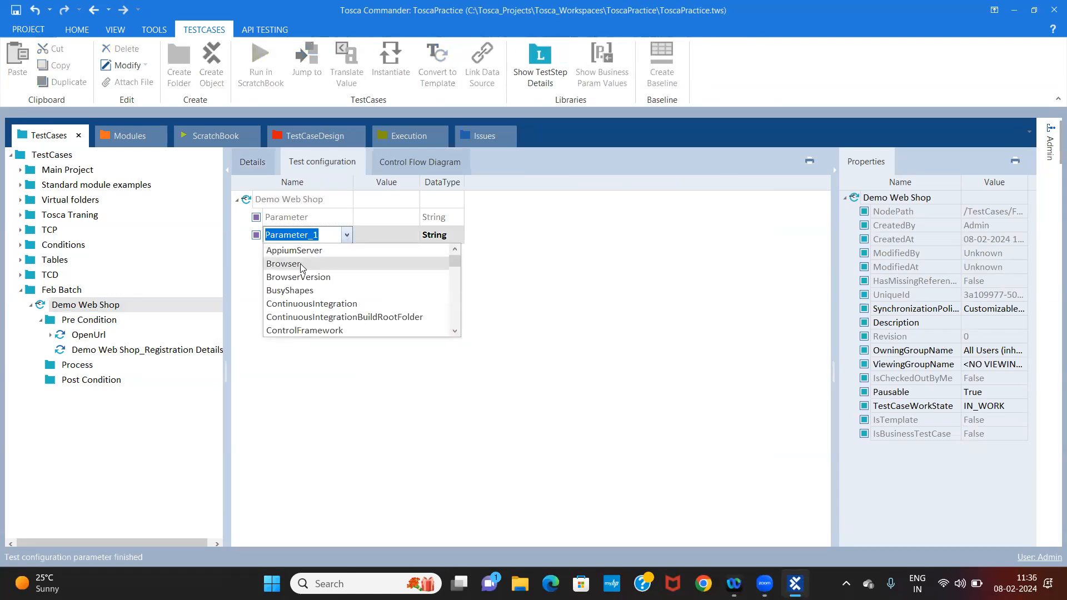
left_click(300, 263)
Set the value of the Browser test configuration parameter to Chrome
left_click(386, 234)
left_click(376, 222)
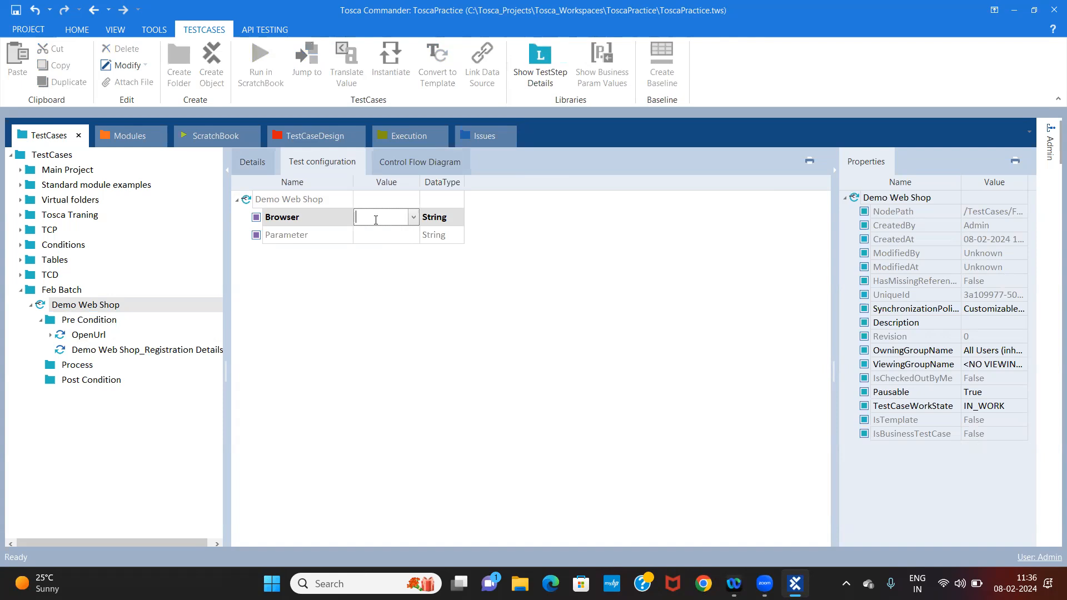
type("Chrome")
key("Return")
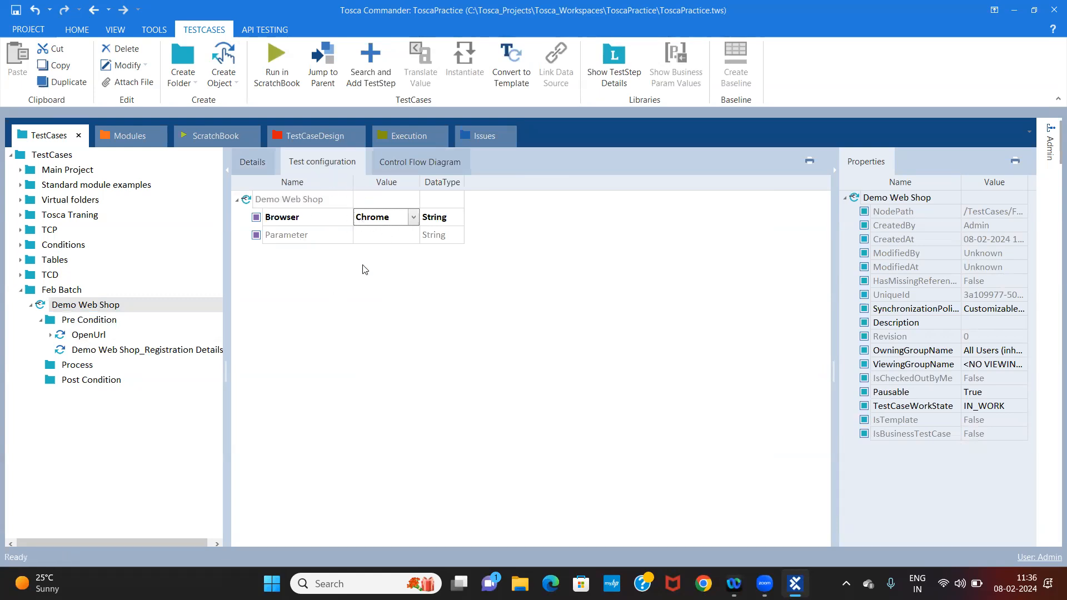
Check the Url value of the OpenUrl test step and the contents of the Pre Condition folder
left_click(103, 322)
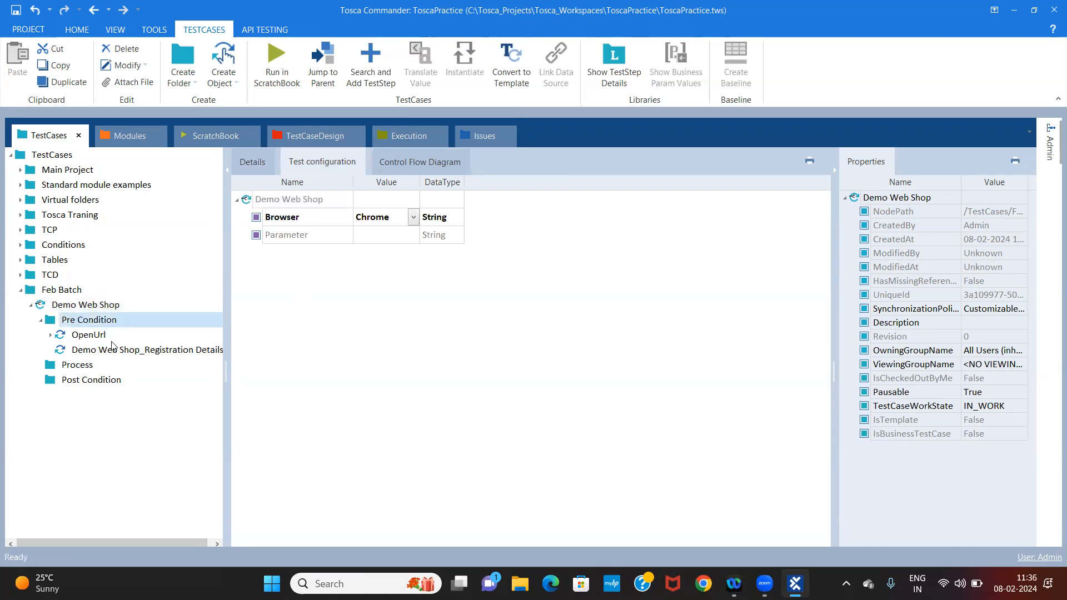
left_click(88, 335)
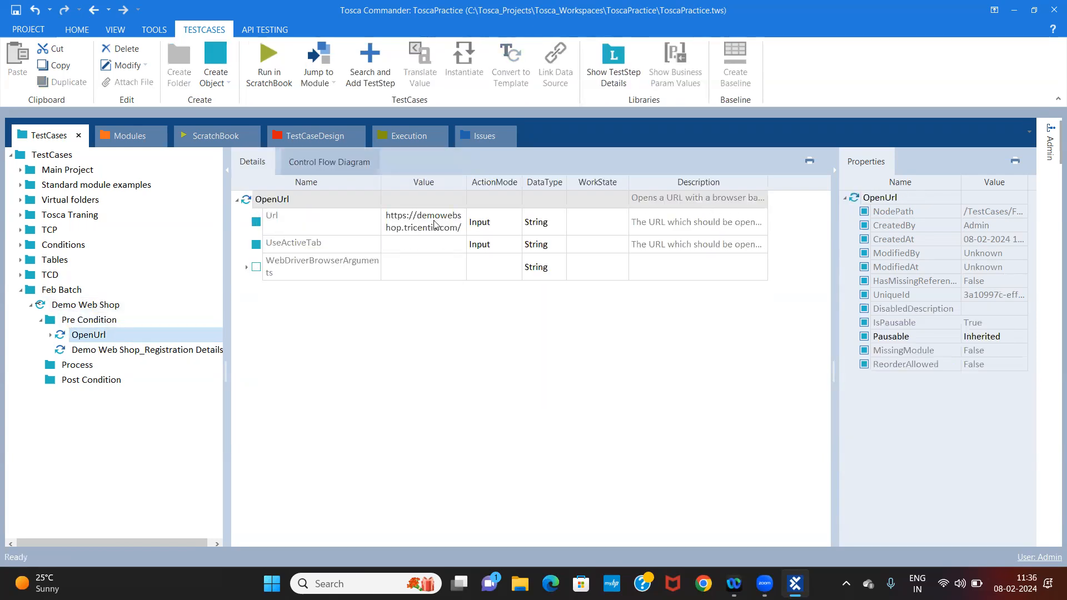
left_click(435, 224)
left_click(435, 224)
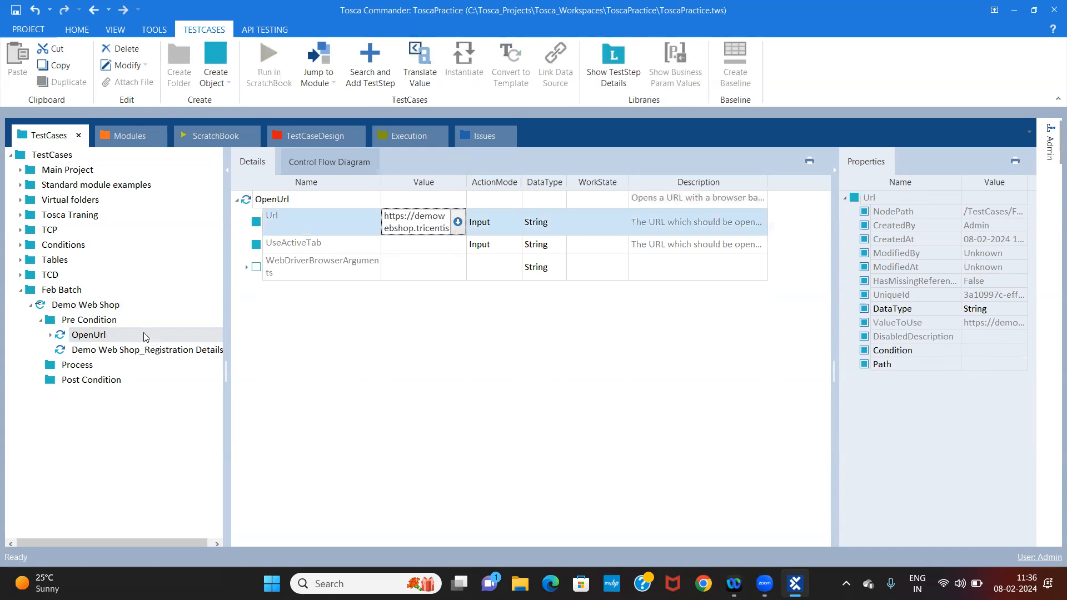
left_click(104, 325)
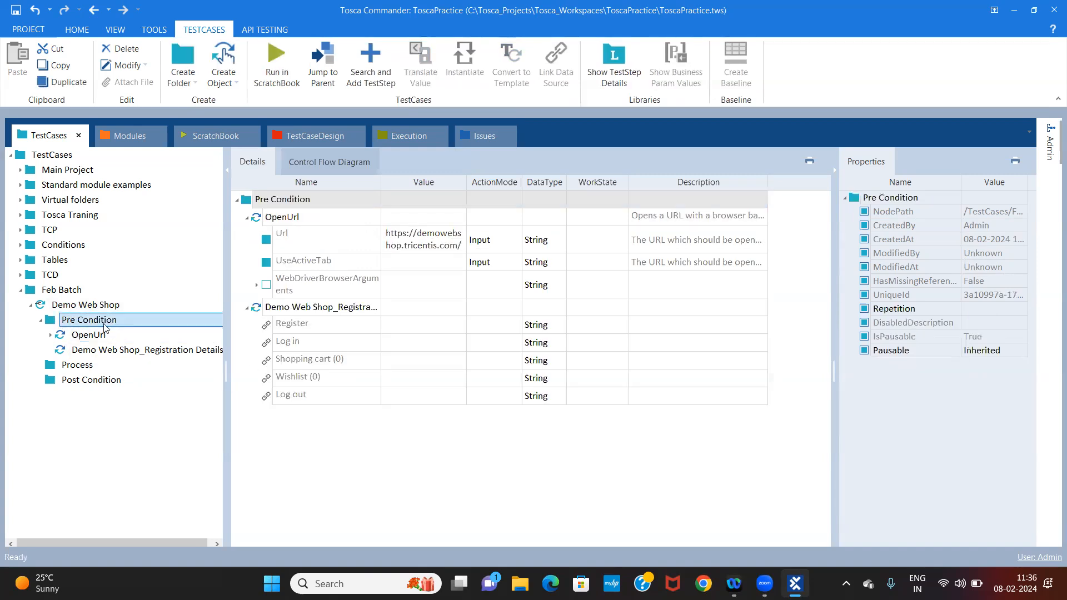
left_click(89, 336)
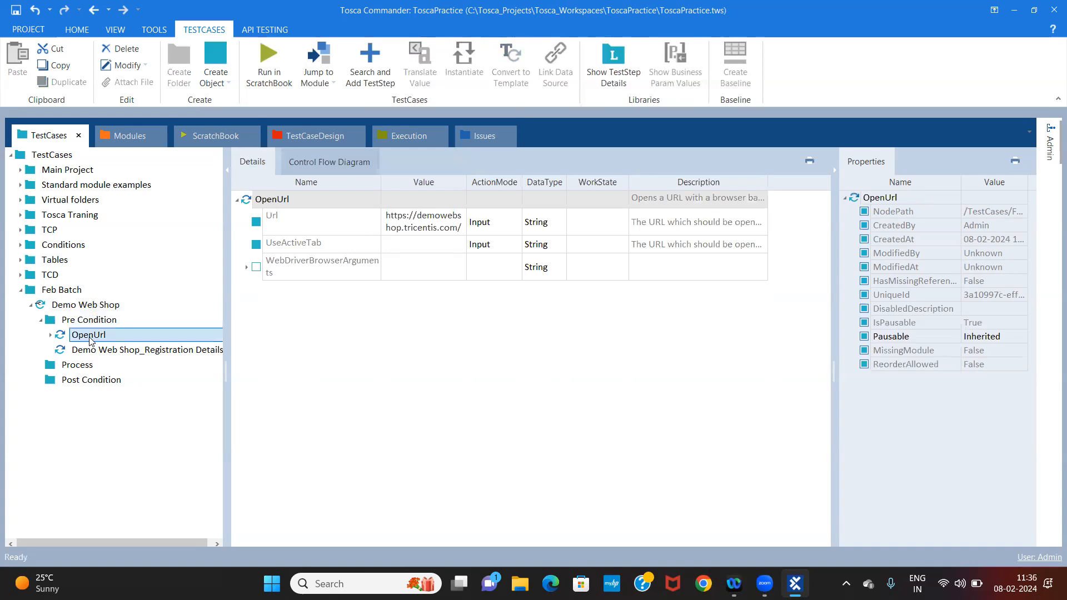
Run the OpenUrl test step in ScratchBook and return to the test cases
right_click(91, 340)
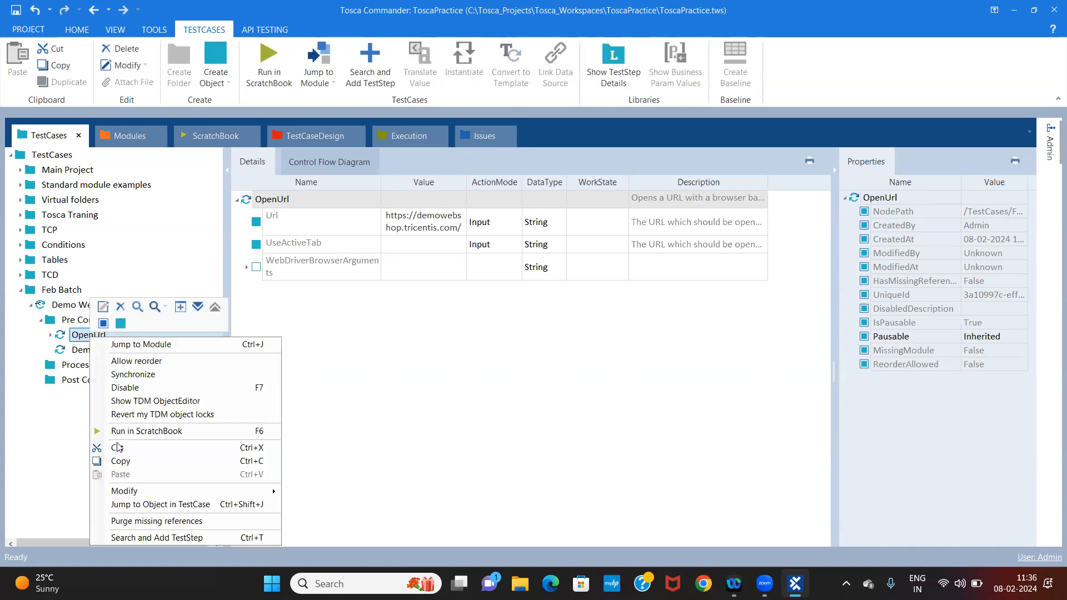
left_click(146, 432)
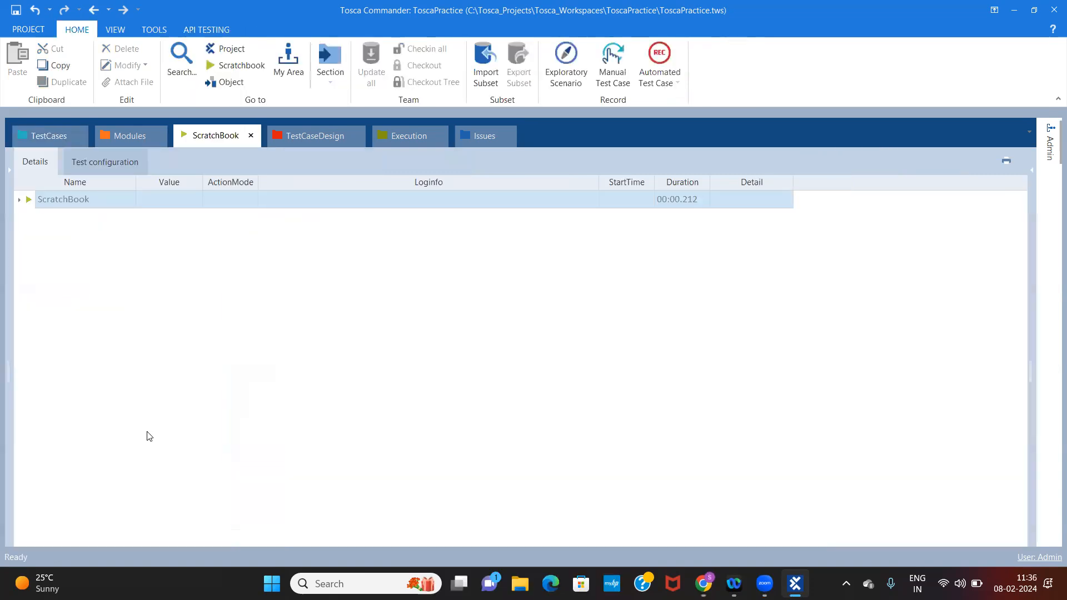
left_click(44, 137)
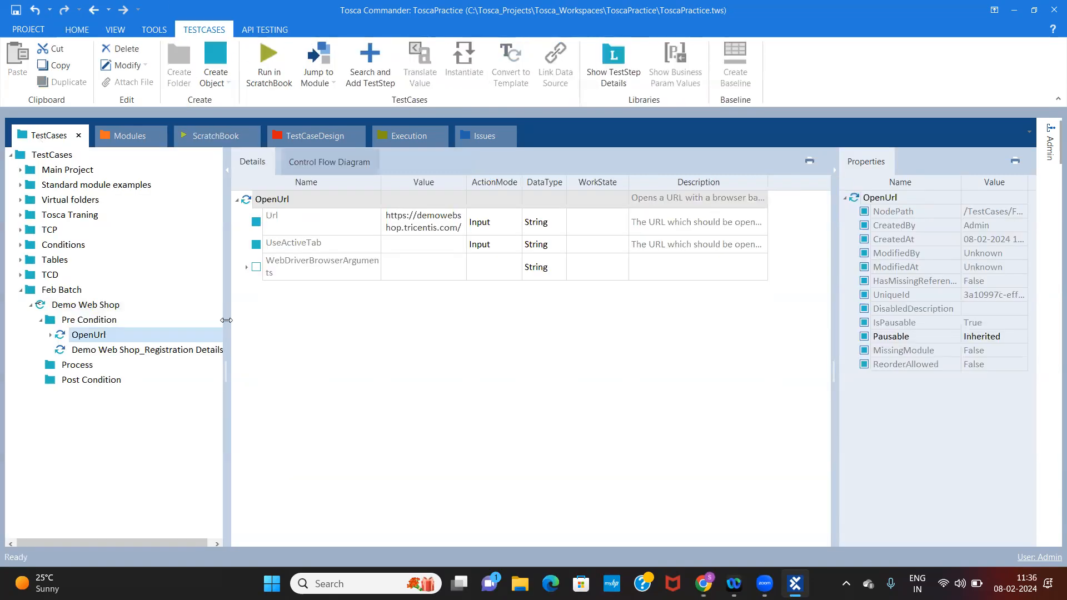
Review the Demo Web Shop test case and its Pre Condition folder, collapsing the OpenUrl details
left_click(97, 310)
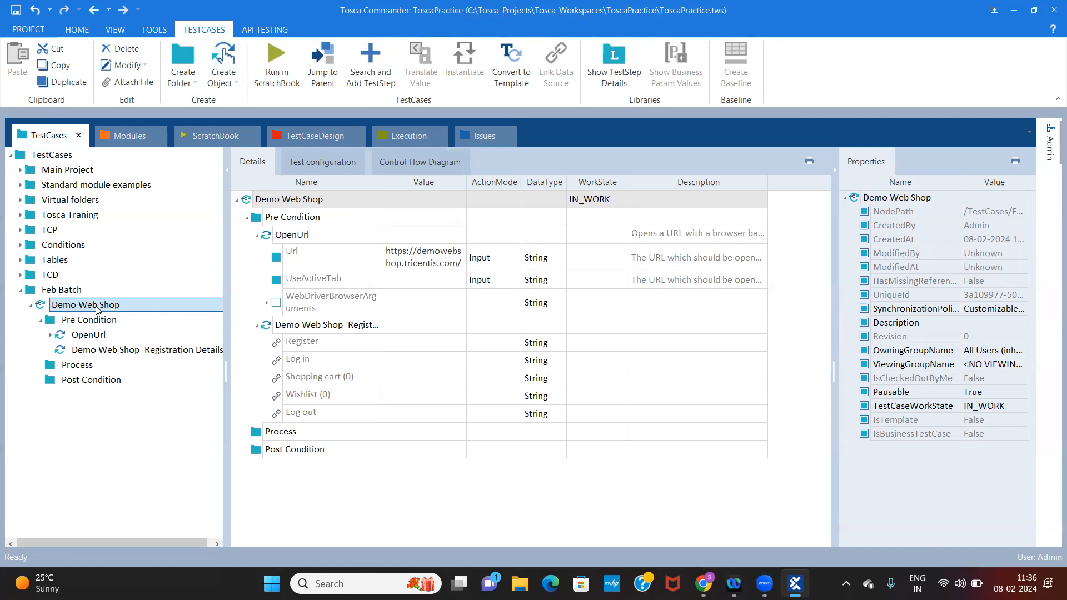
left_click(91, 322)
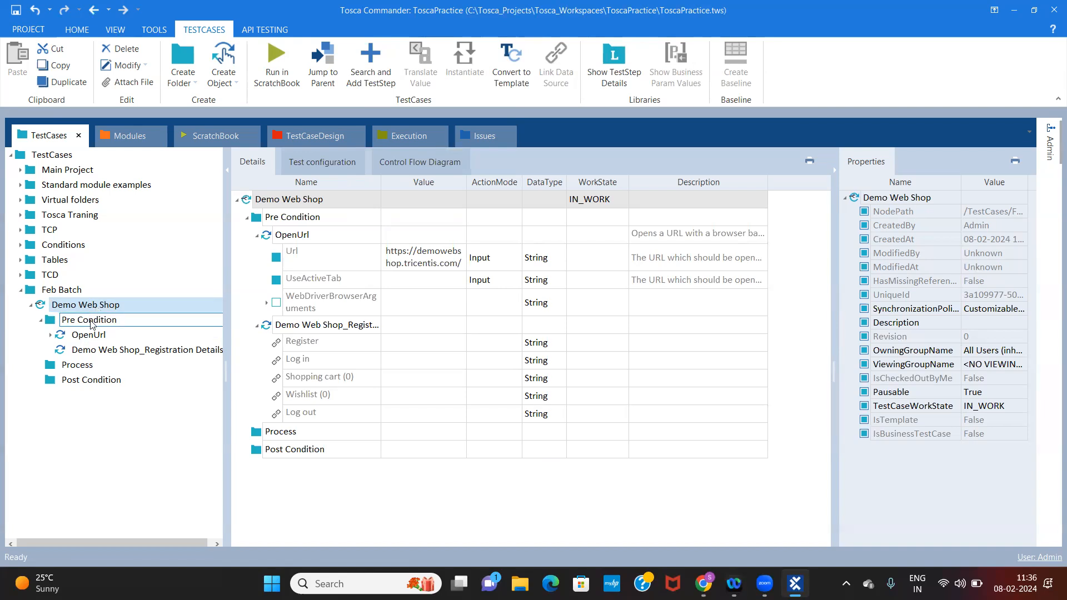
left_click(134, 306)
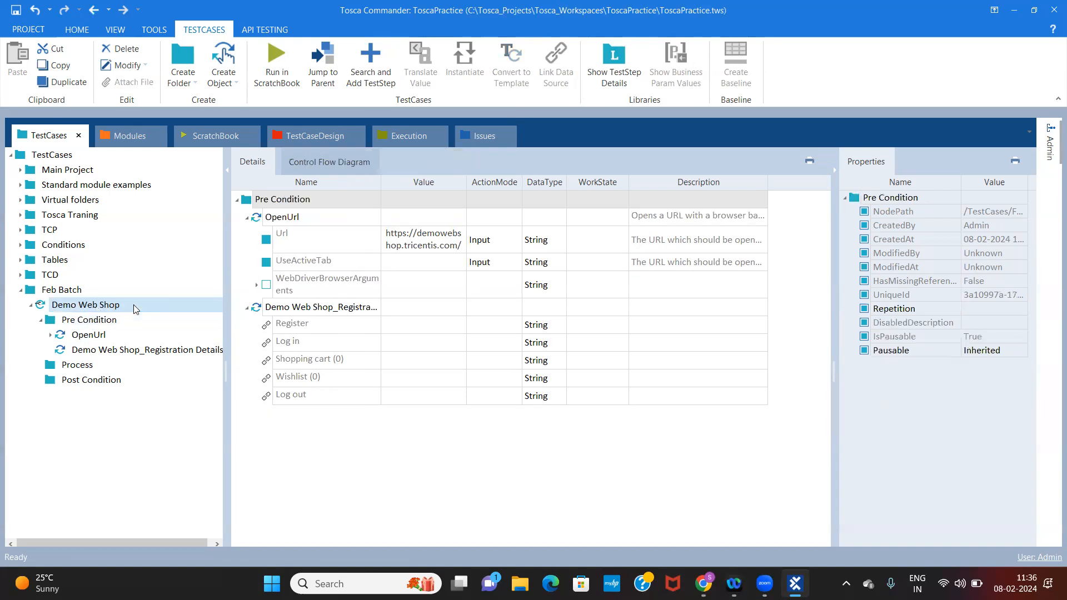
left_click(91, 322)
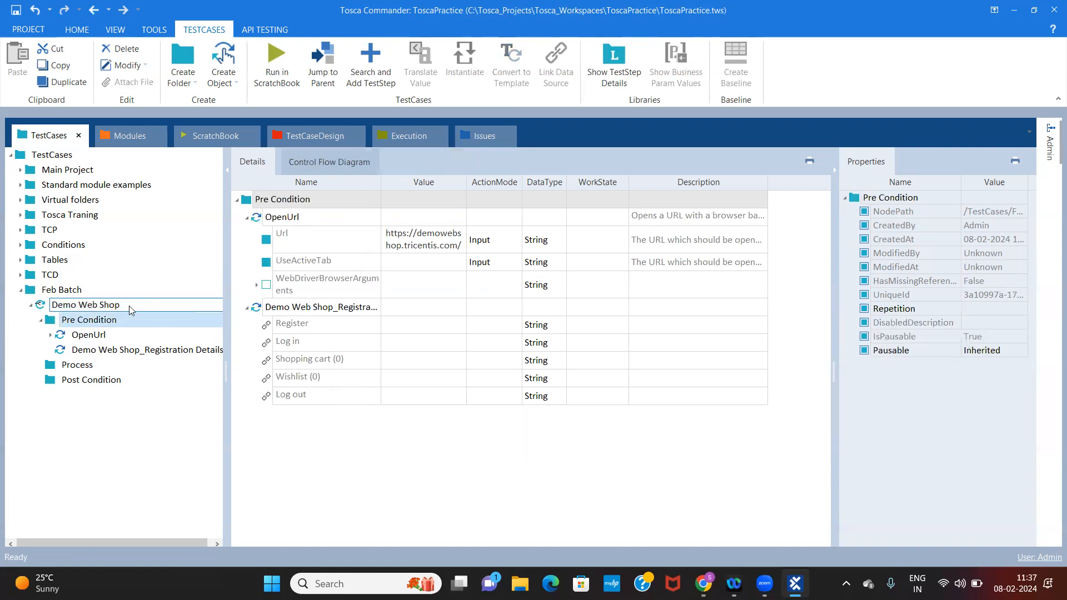
left_click(247, 218)
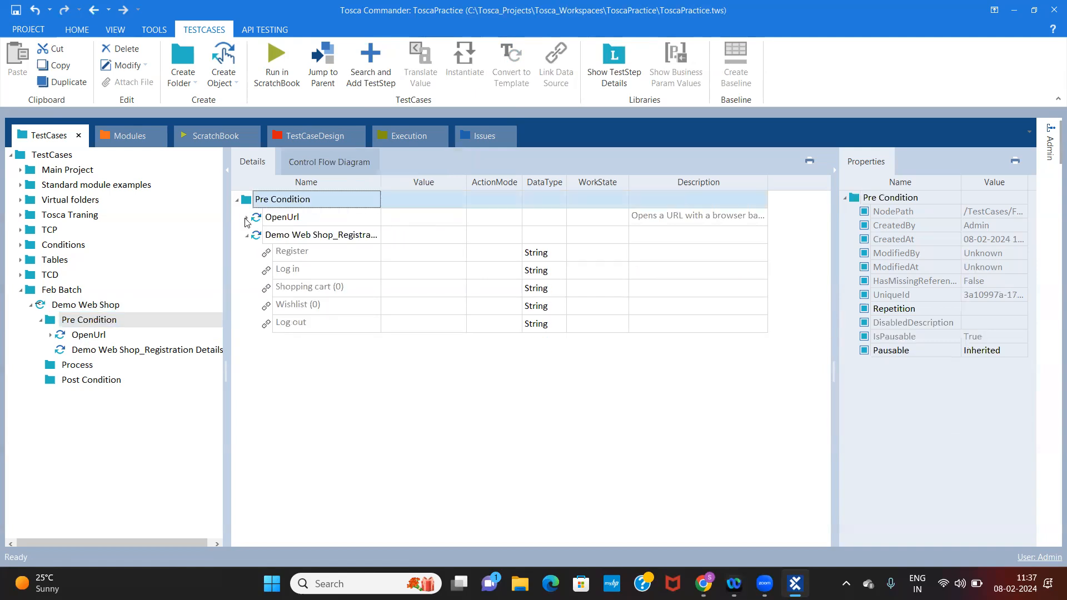
Set the Register link's value to {Click} in the Demo Web Shop_Registration Details test step
left_click(105, 351)
key("Up")
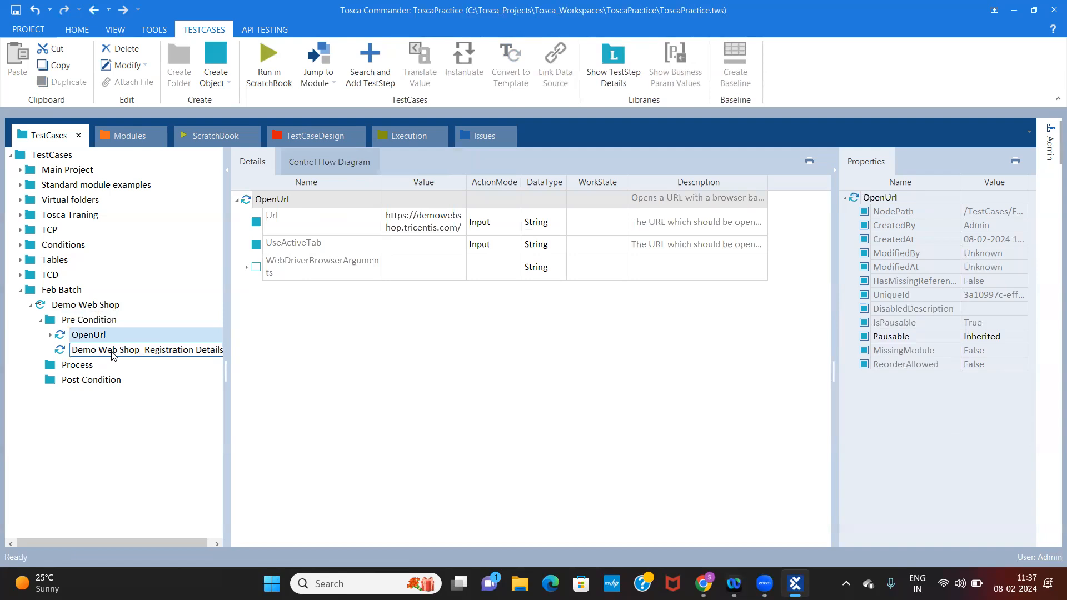
key("Down")
left_click(410, 216)
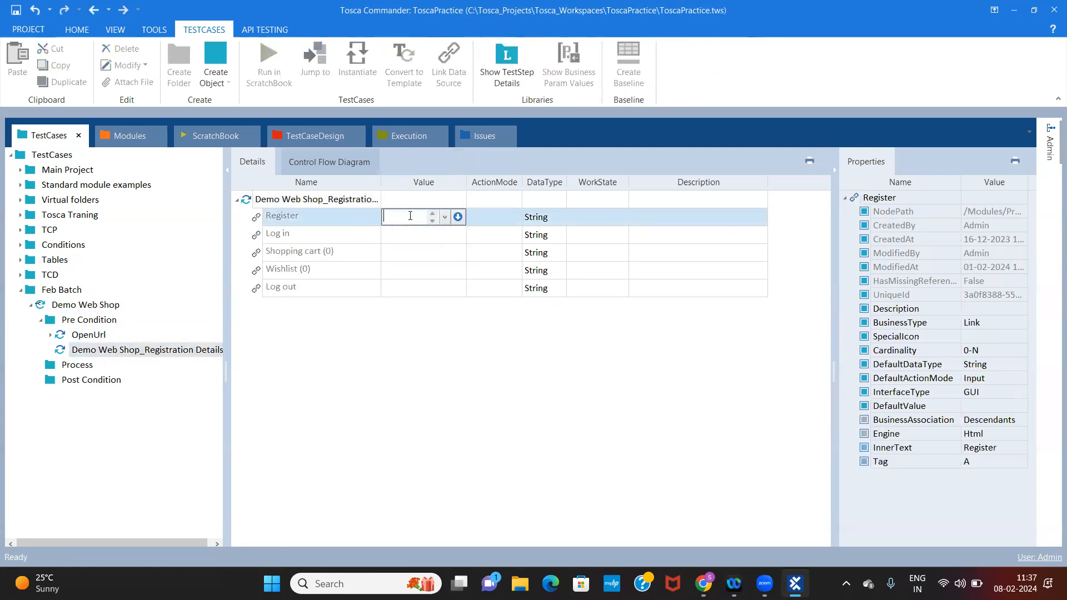
type("{Click")
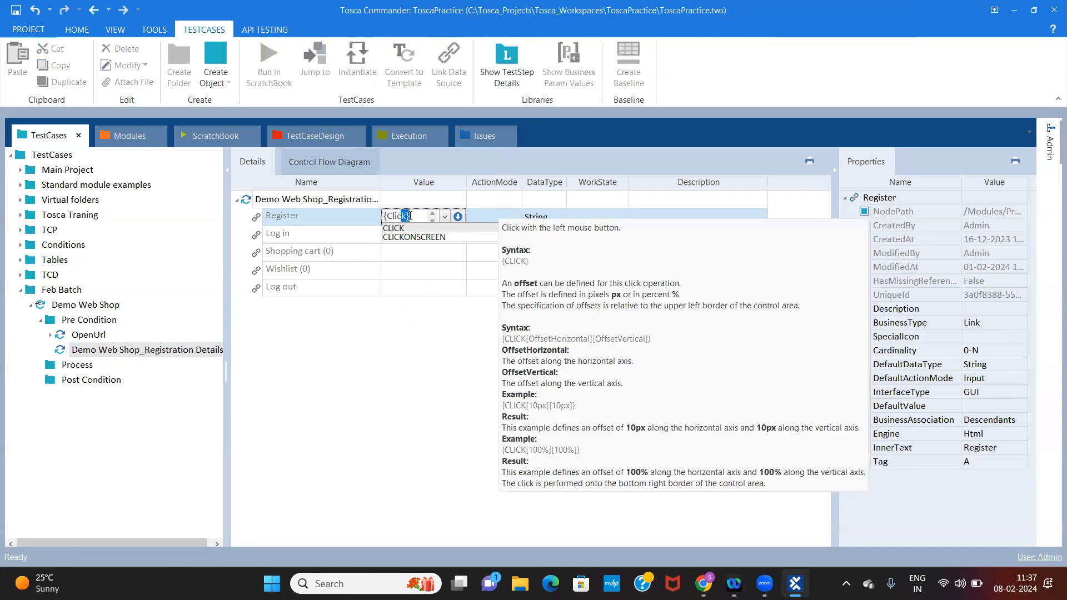
key("BackSpace")
key("BackSpace")
key("BackSpace")
key("BackSpace")
key("BackSpace")
key("BackSpace")
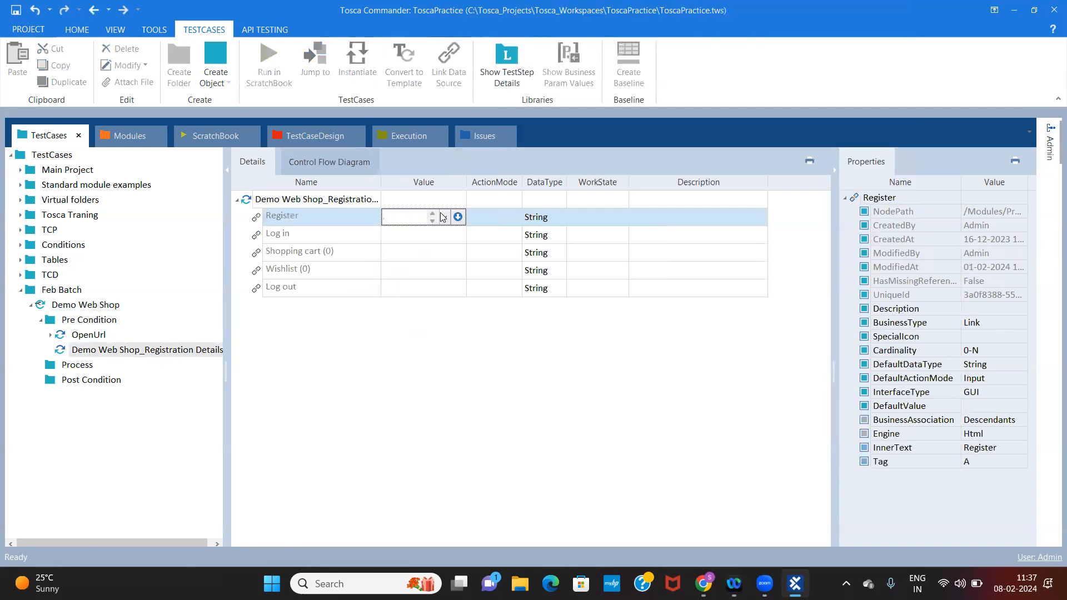
left_click(445, 217)
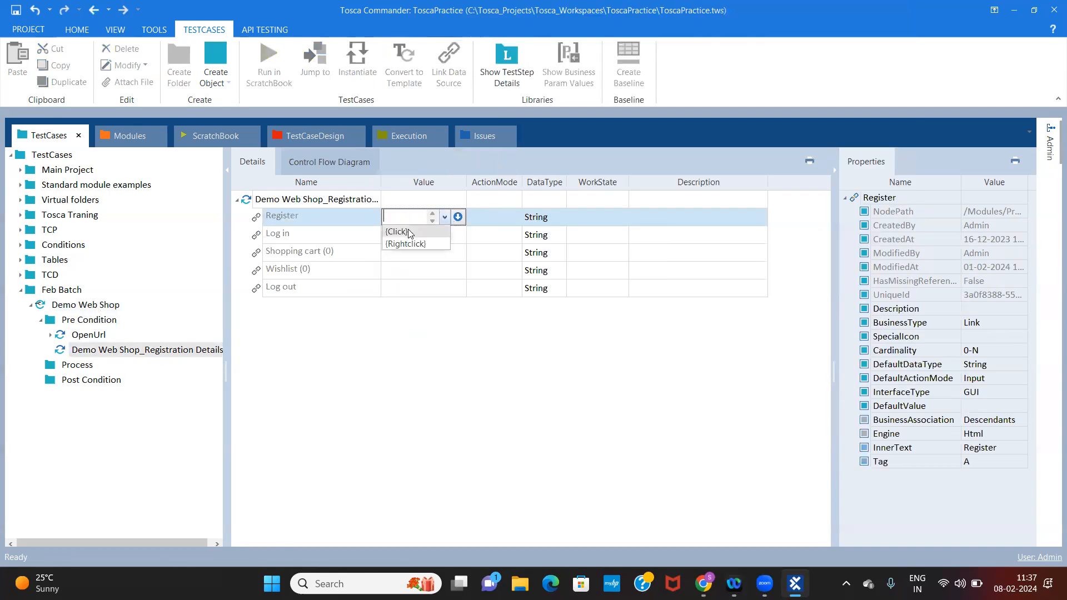
left_click(409, 232)
left_click(414, 270)
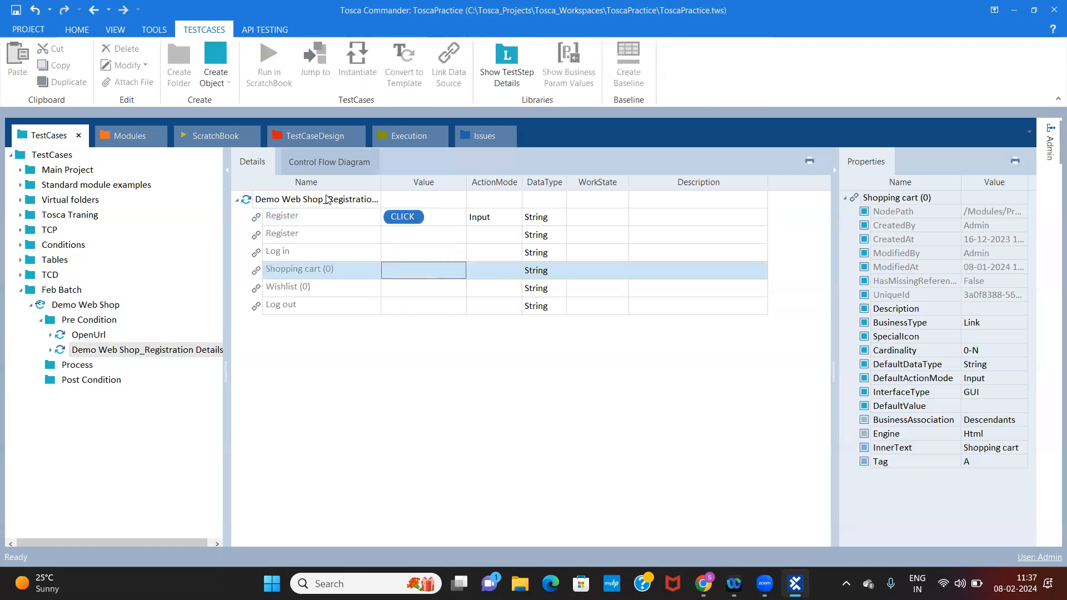
Run the Demo Web Shop_Registration Details test step in ScratchBook and look over the registration form in Chrome
left_click(327, 199)
right_click(327, 200)
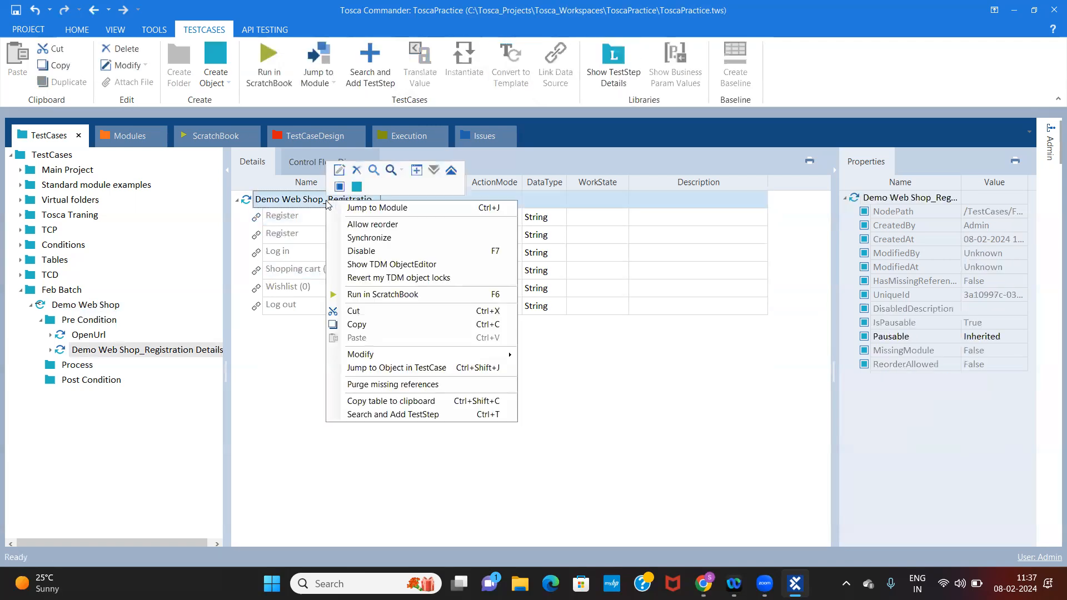
left_click(370, 295)
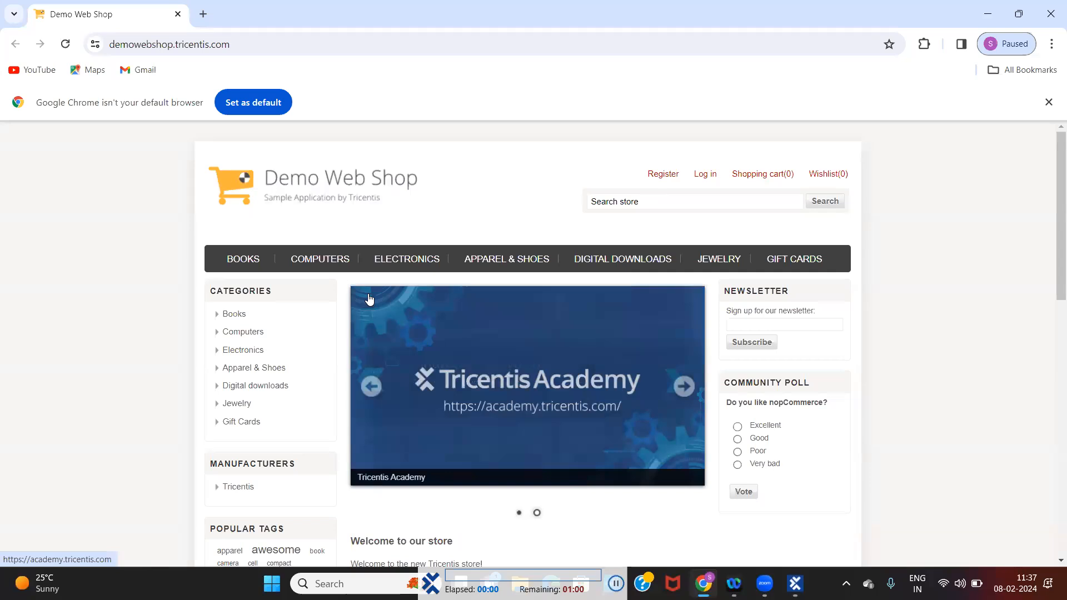
left_click(661, 179)
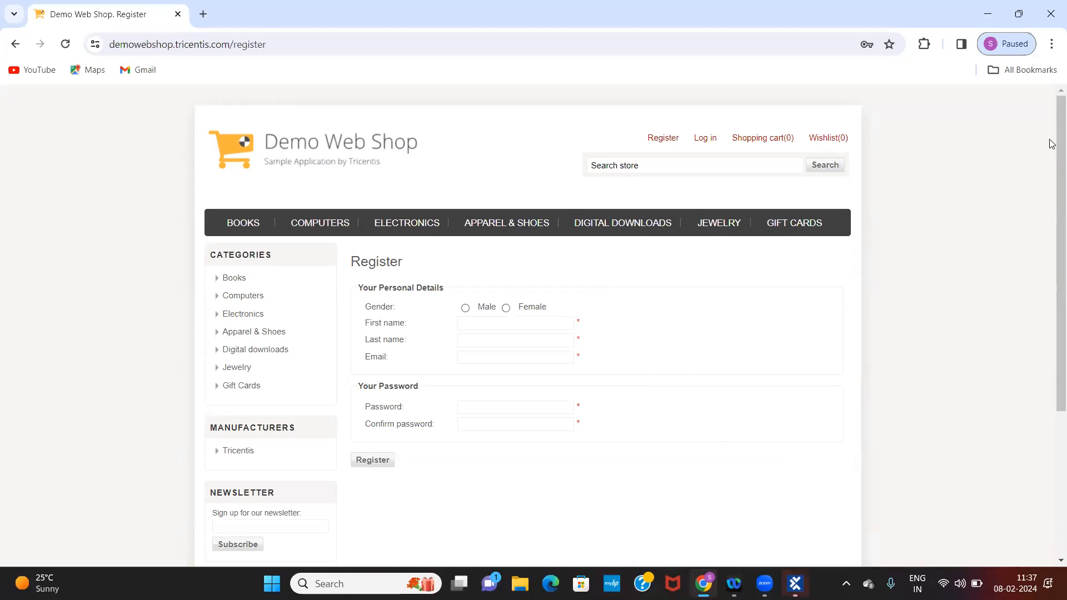
scroll(1045, 216, "down", 2)
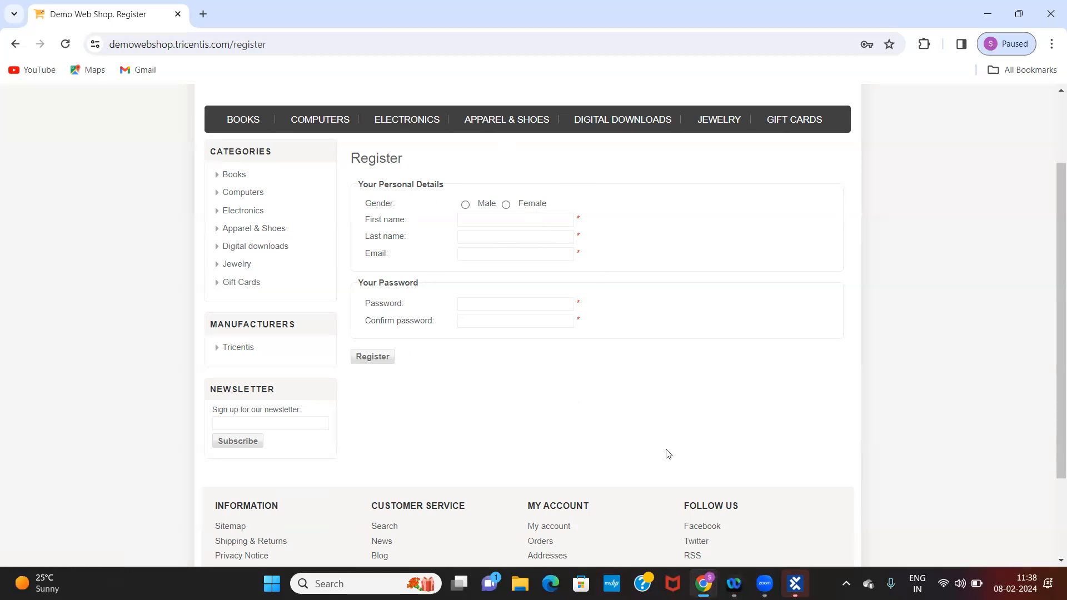
Switch back to Tosca Commander and show the Demo Web Shop. Register module from the Practise folder with its properties area widened
left_click(796, 584)
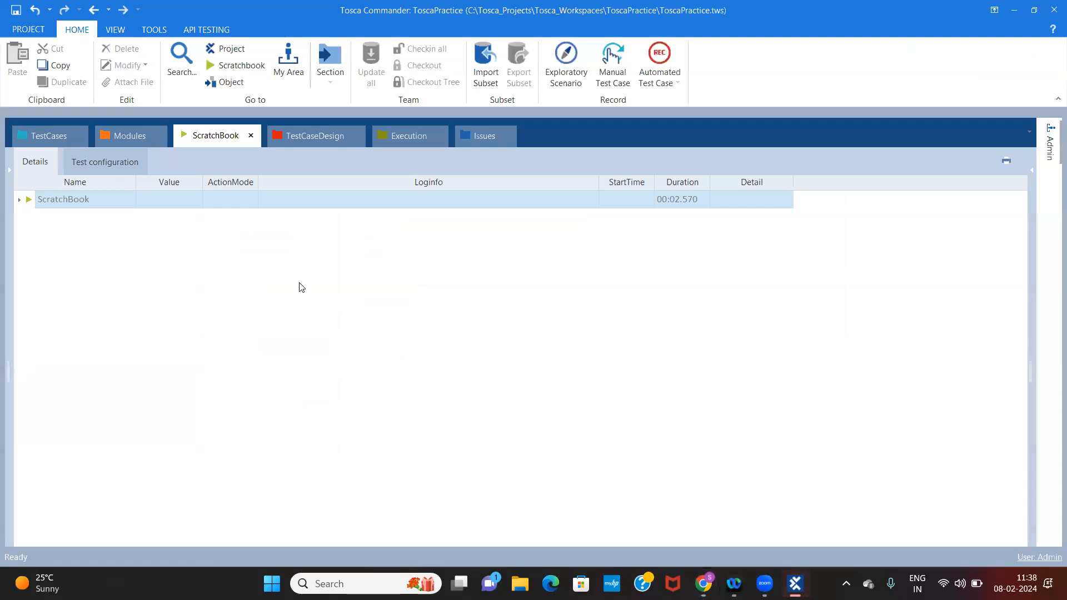
left_click(122, 133)
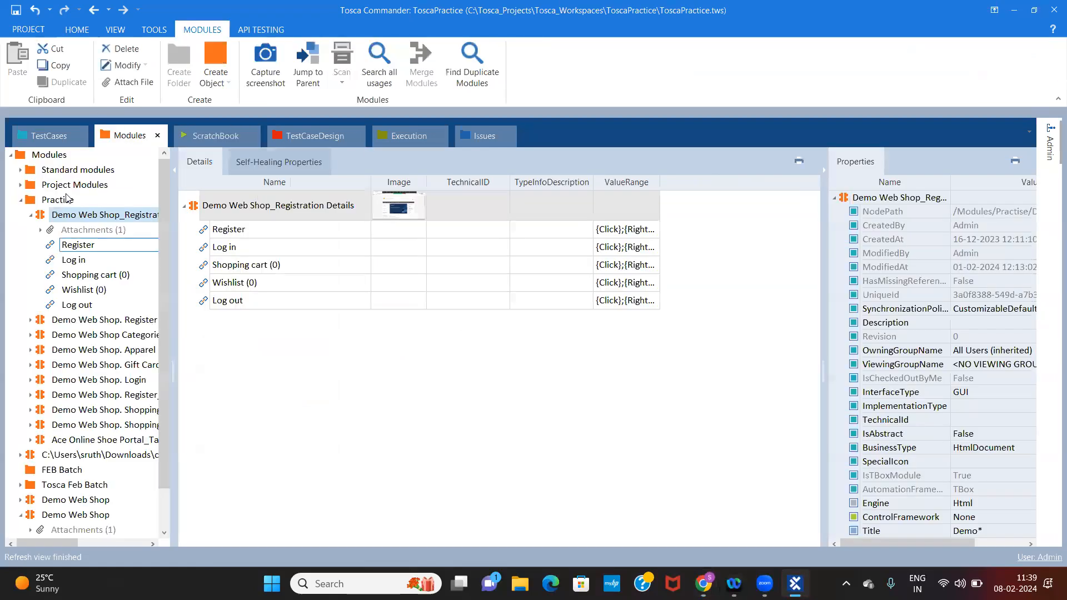
left_click(73, 187)
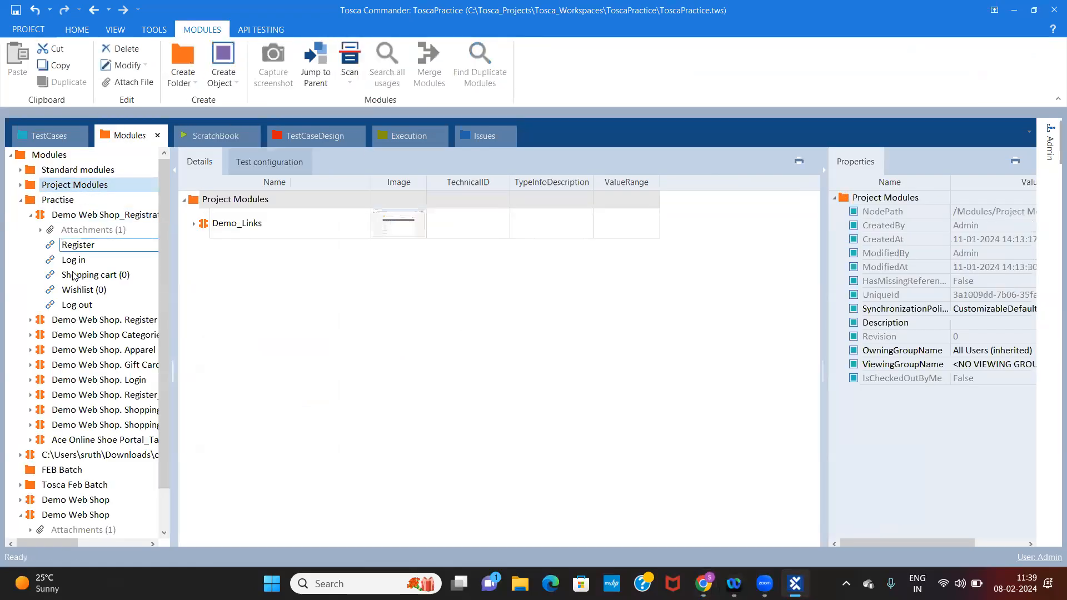
left_click(114, 321)
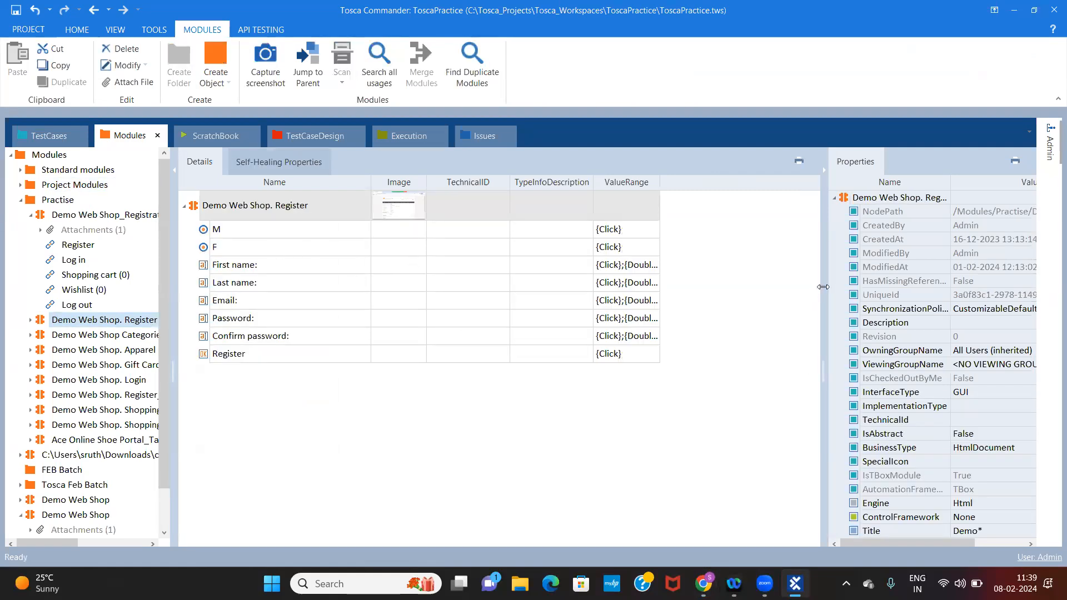
left_click_drag(774, 284, 723, 280)
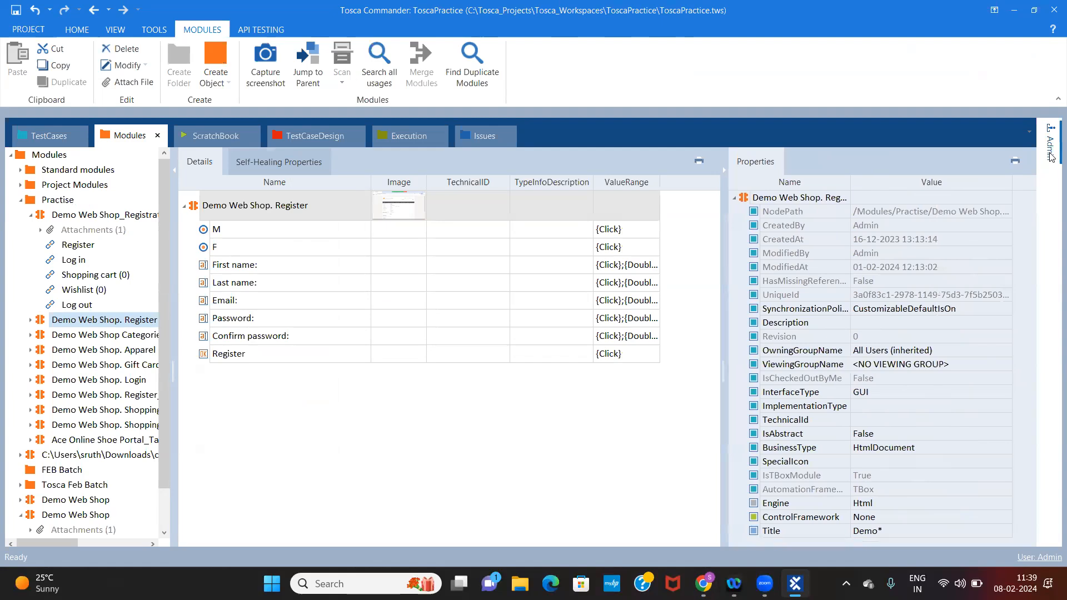
Inspect the properties of the M, F and First name controls in the Demo Web Shop. Register module
left_click(242, 230)
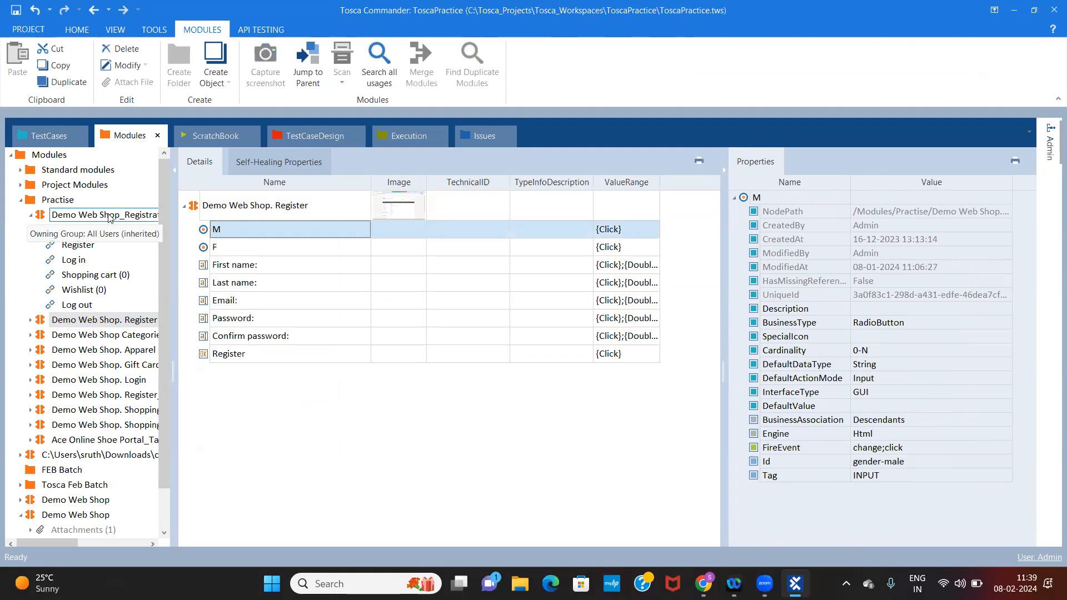
left_click(243, 251)
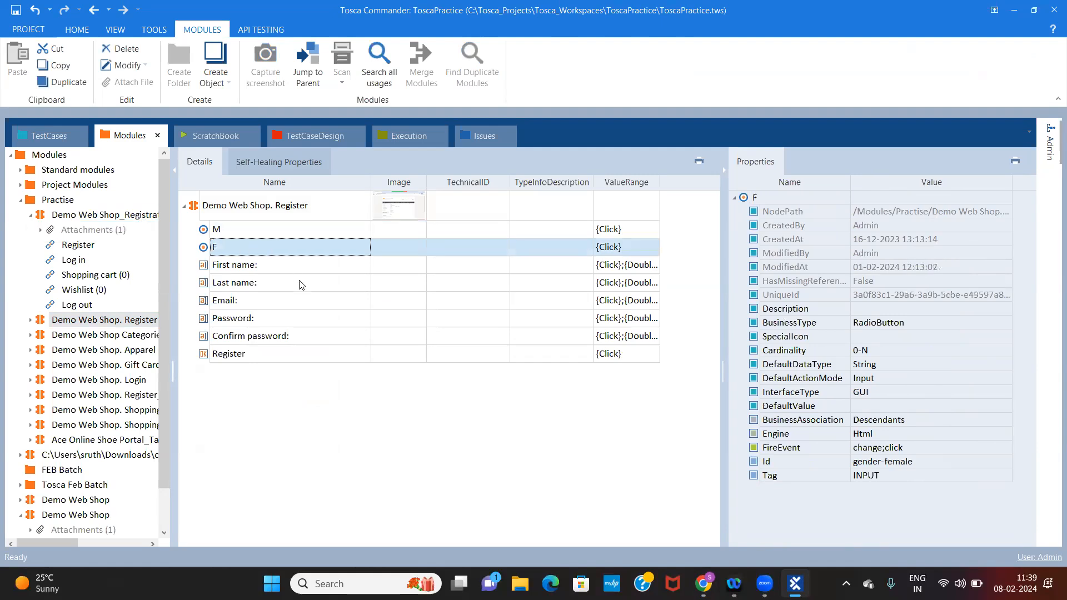
left_click(273, 272)
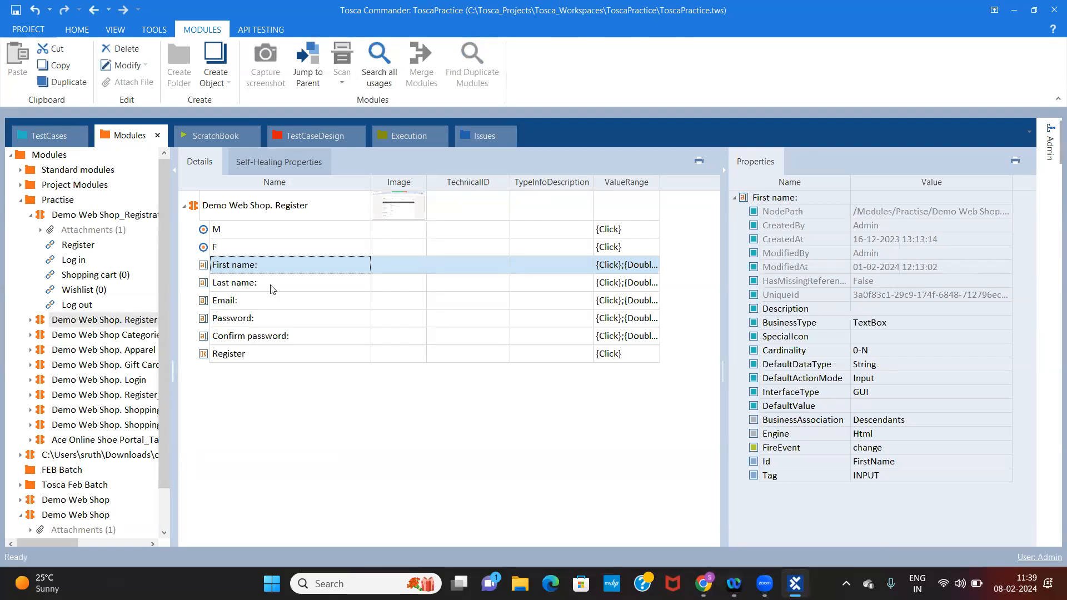
left_click(275, 250)
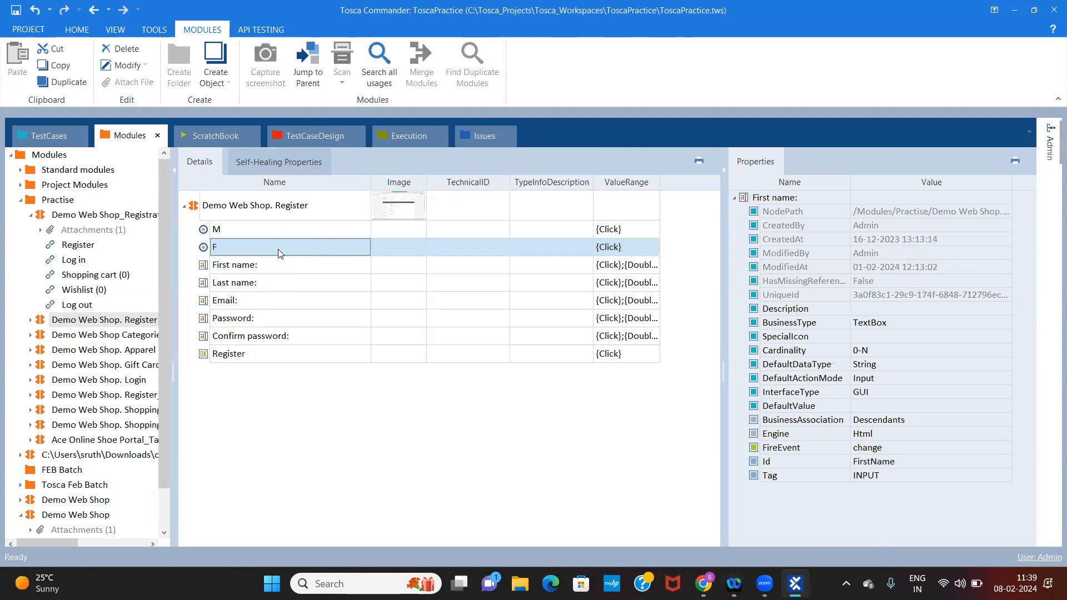
left_click(303, 227)
left_click(286, 214)
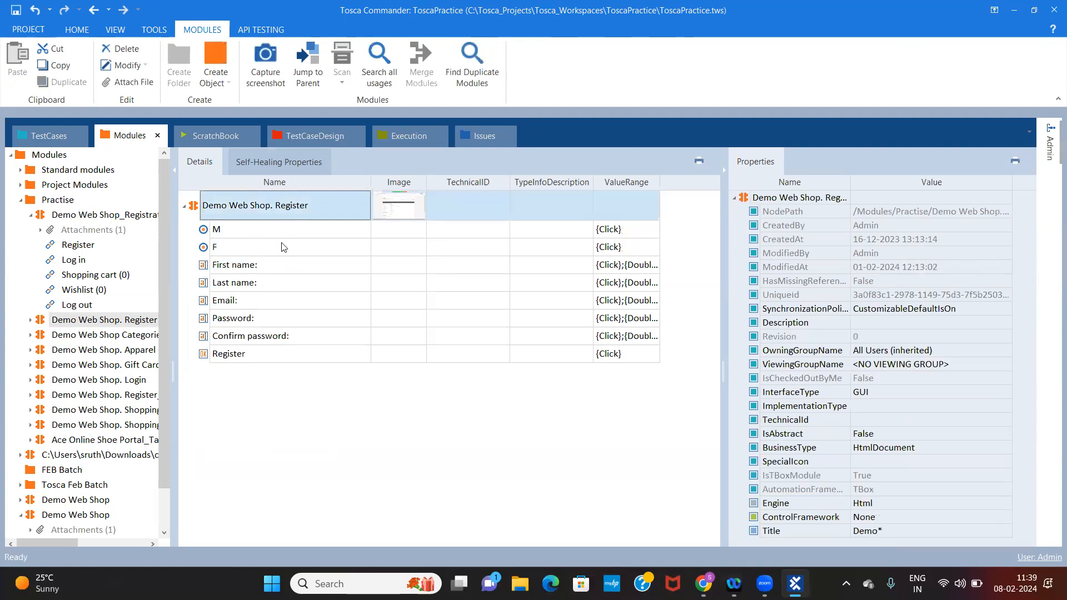
left_click(262, 260)
Add the Demo Web Shop. Register module as a test step in the Pre Condition folder and show its details
left_click_drag(248, 206, 96, 321)
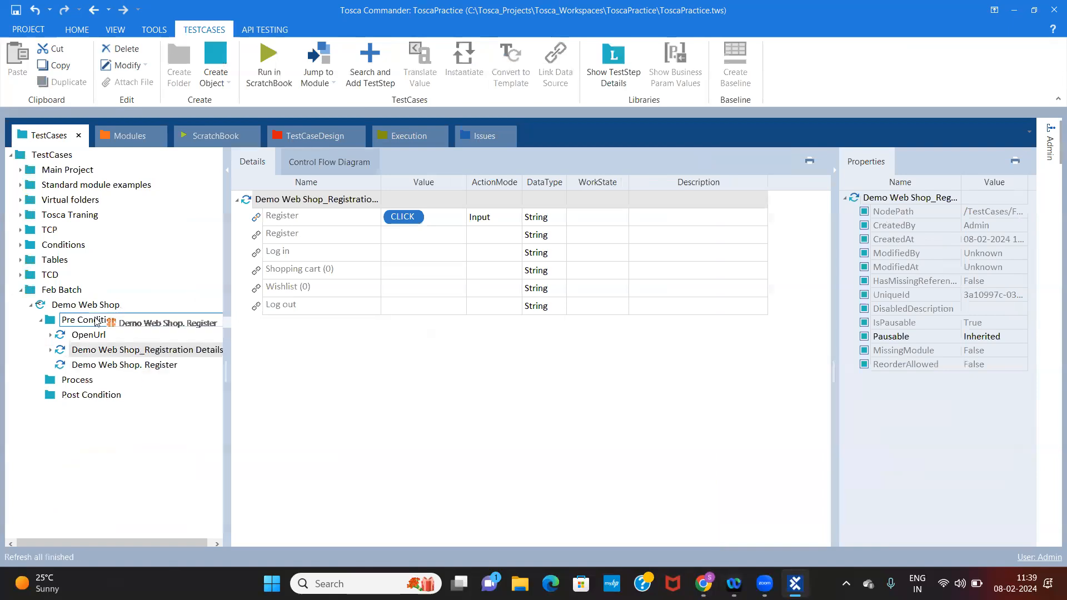
left_click(145, 366)
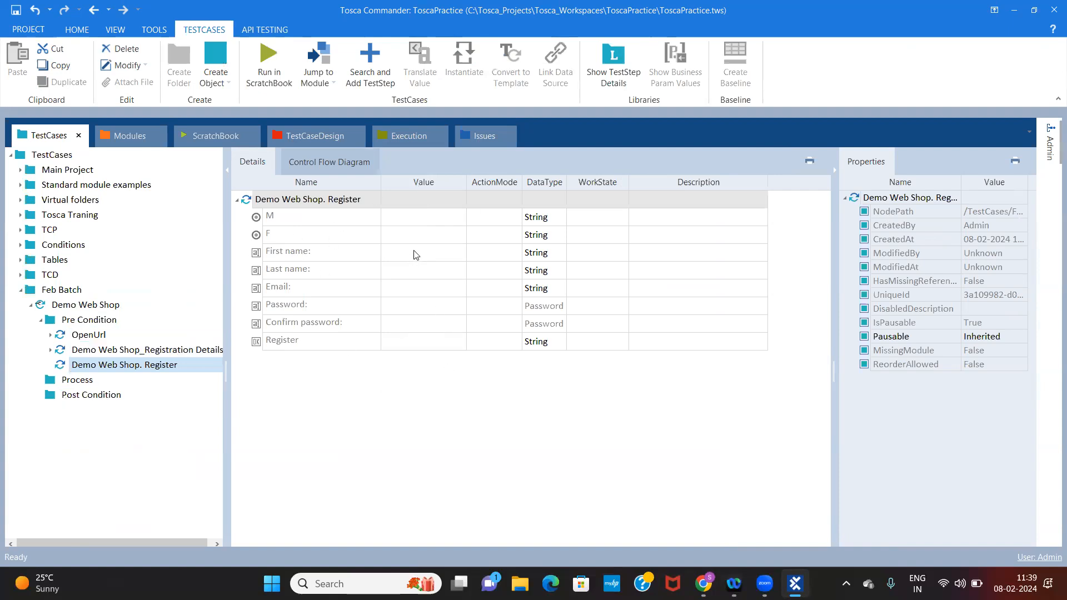
left_click(397, 336)
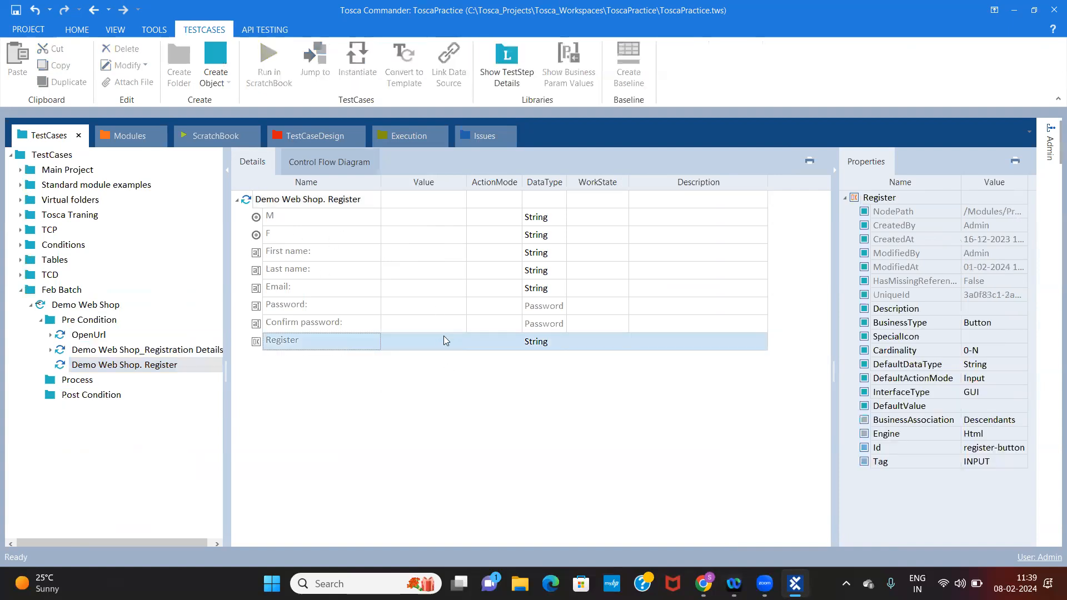
Set the F radio button's value to {Click} in the Demo Web Shop. Register test step
left_click(406, 232)
left_click(406, 232)
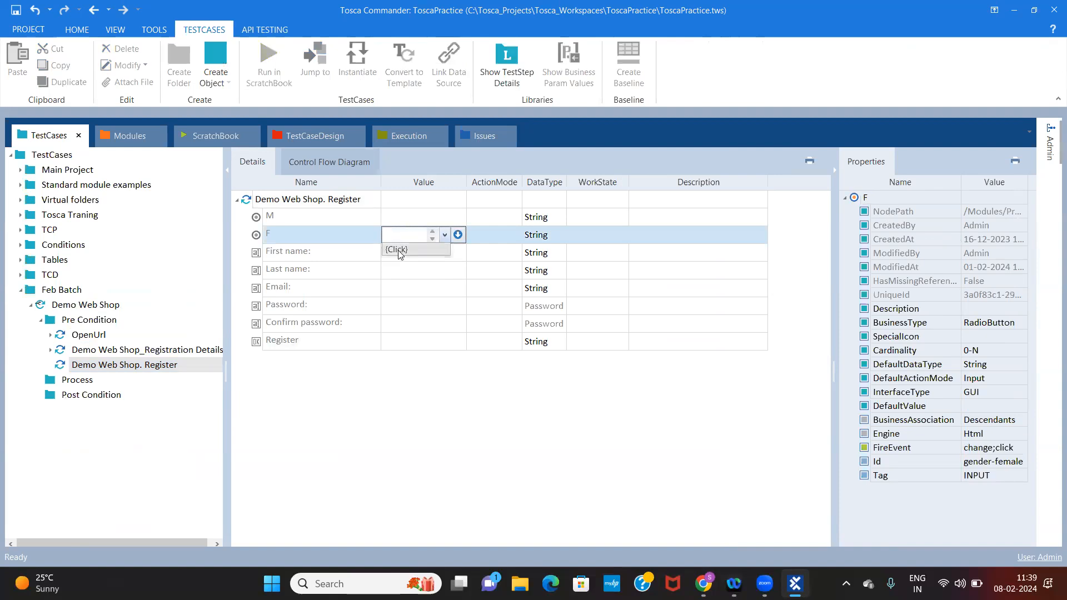
left_click(398, 250)
key("Return")
left_click(445, 253)
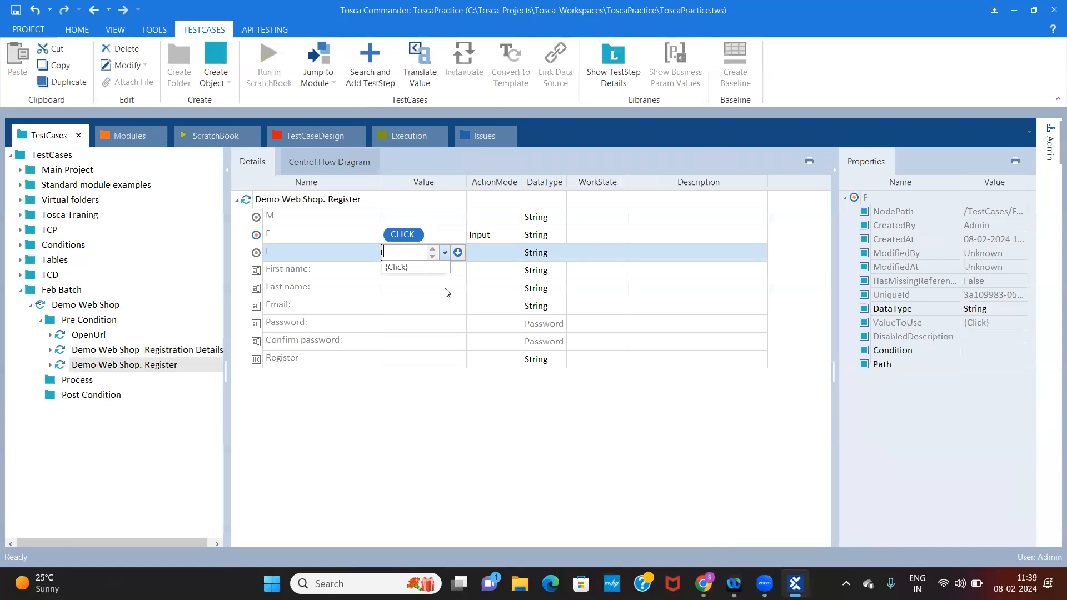
left_click(414, 306)
Fill in the First name value of the Demo Web Shop. Register test step and move on to Last name
left_click(429, 274)
left_click(432, 276)
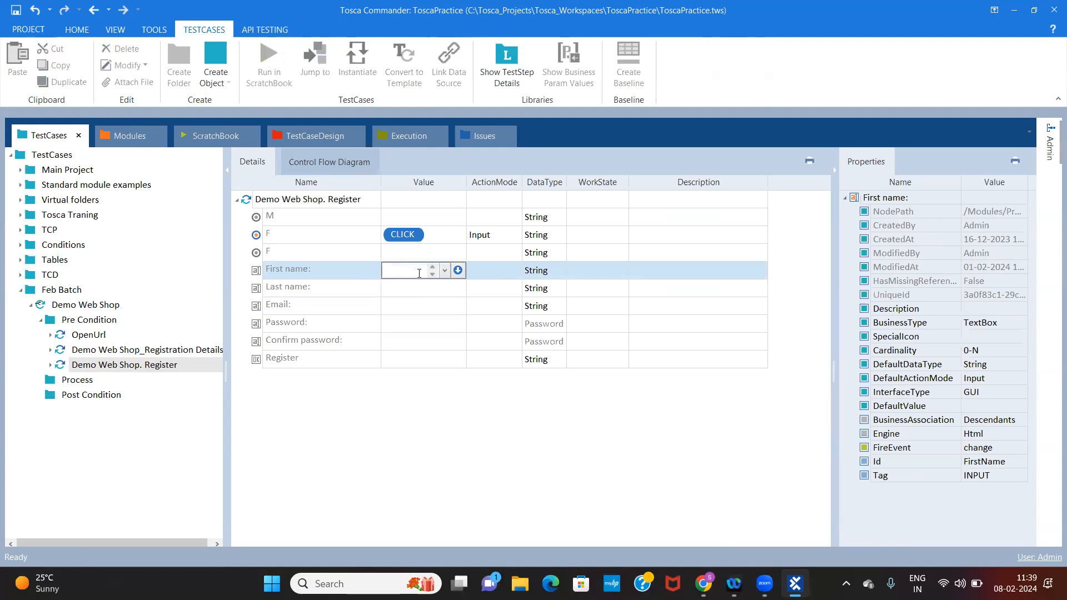
type("vashdhs")
left_click(414, 293)
left_click(407, 312)
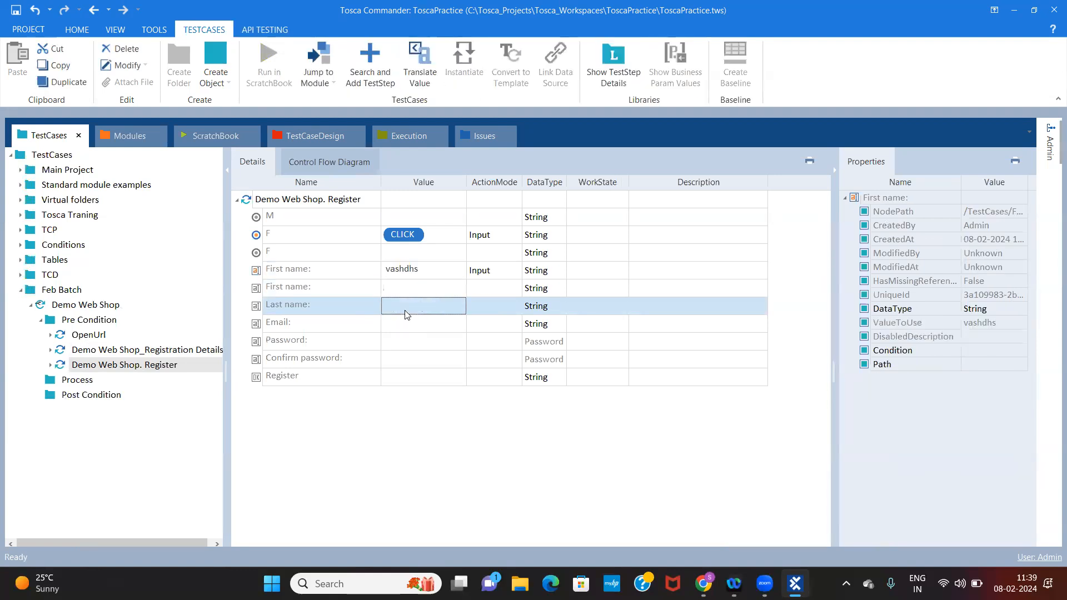
Fill in the Last name value of the Demo Web Shop. Register test step
left_click(412, 307)
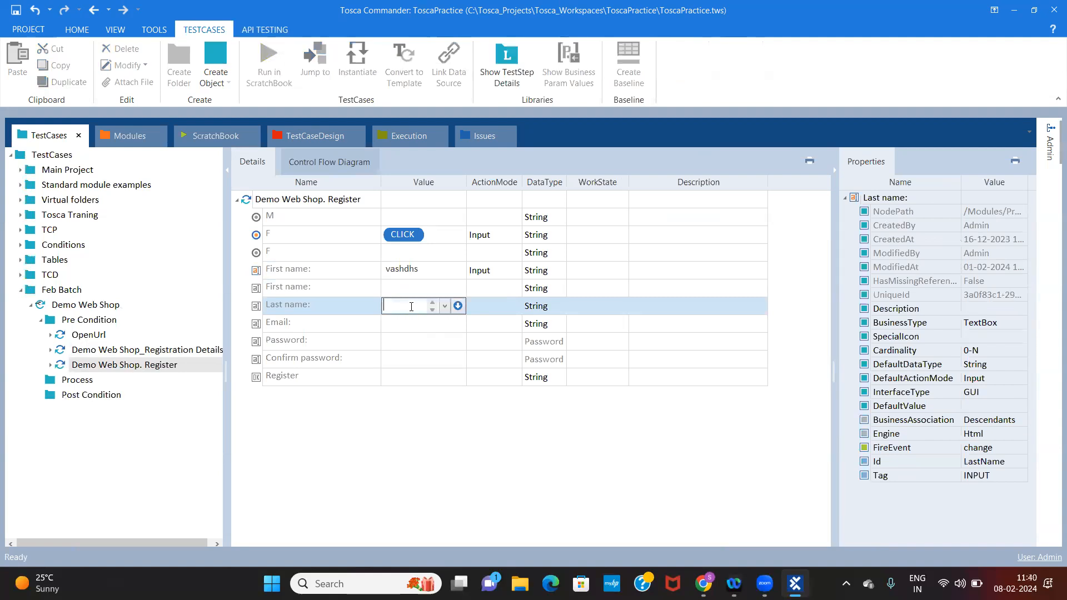
type("jdhdsjhdj")
left_click(421, 323)
type("ATSGGASH")
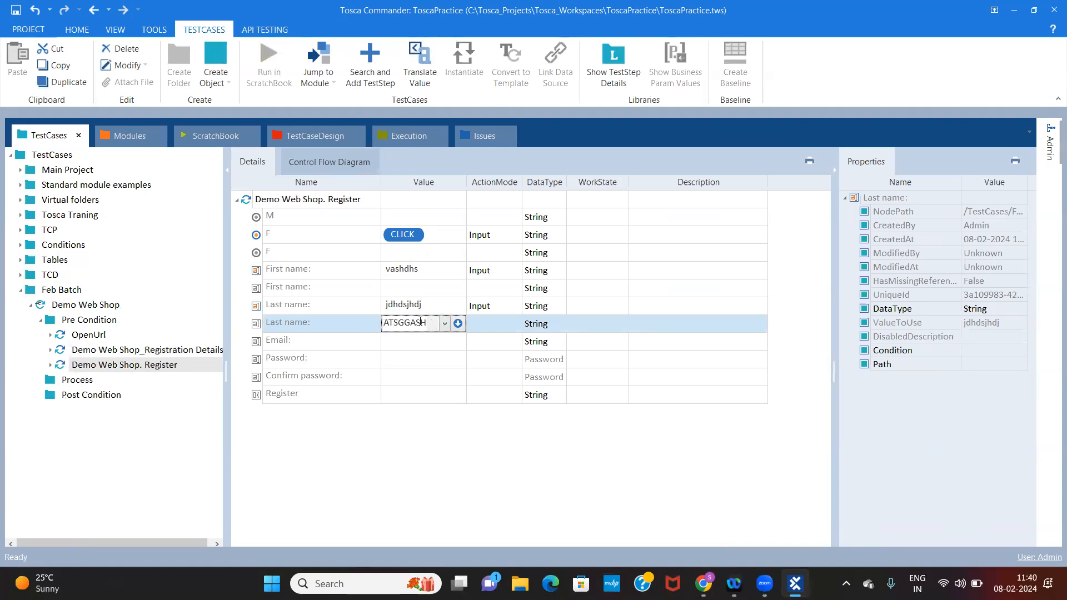
key("ctrl+a")
key("BackSpace")
type("SDGSHD")
key("ctrl+a")
type("34")
key("ctrl+a")
key("BackSpace")
Compare the filled and empty First name and F rows of the Demo Web Shop. Register test step
left_click(412, 360)
left_click(318, 273)
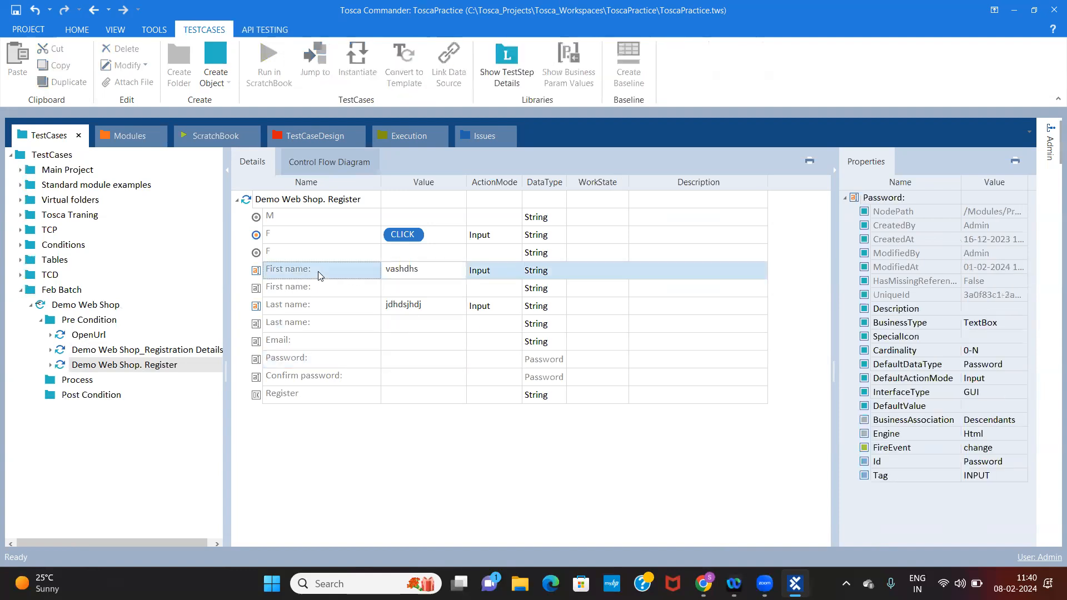
left_click(420, 294)
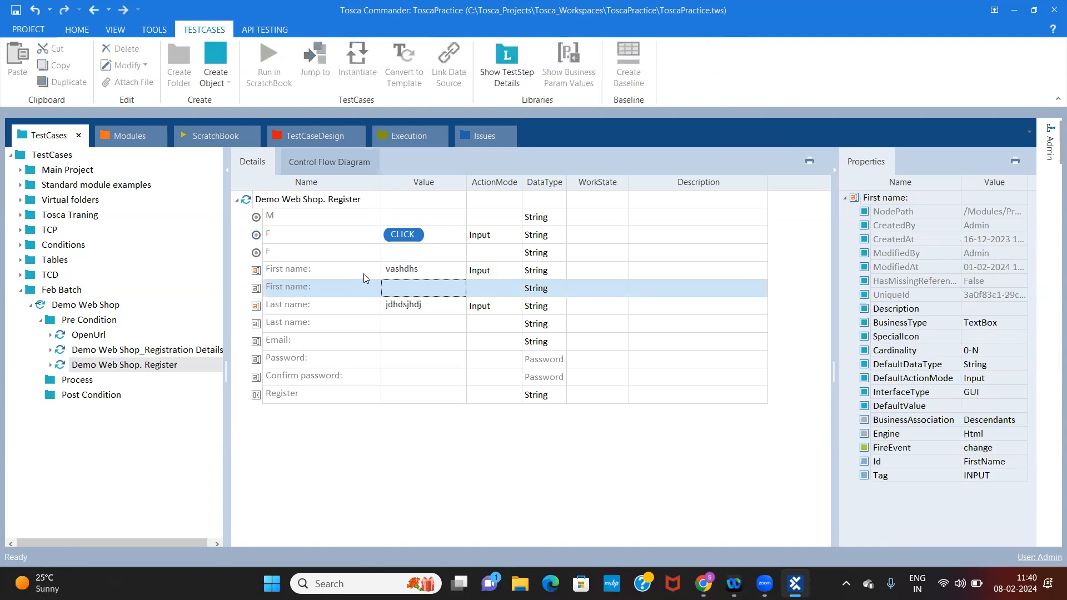
left_click(333, 274)
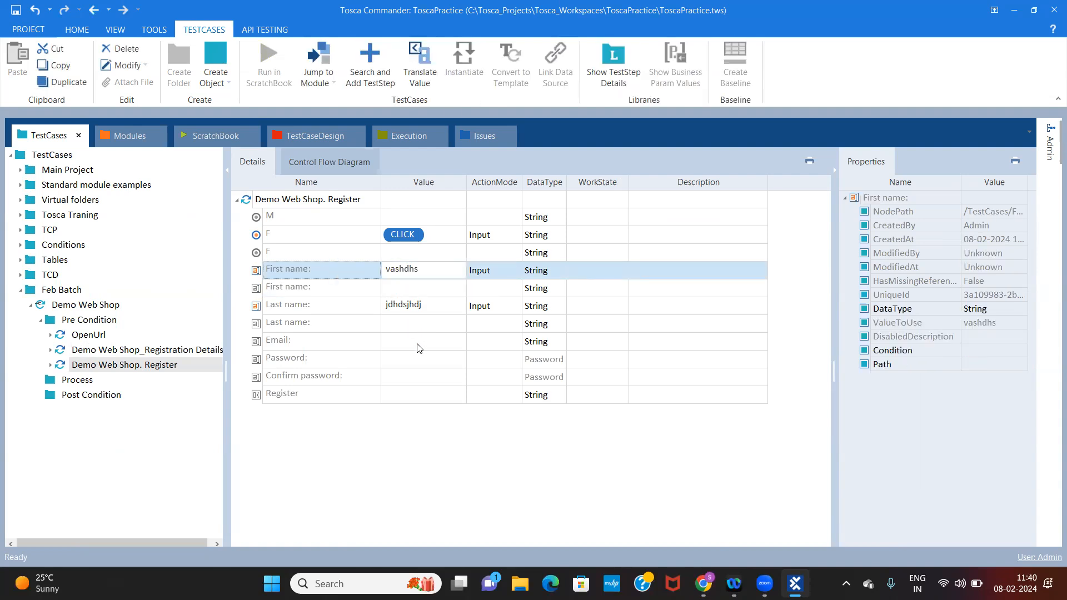
left_click_drag(502, 199, 494, 189)
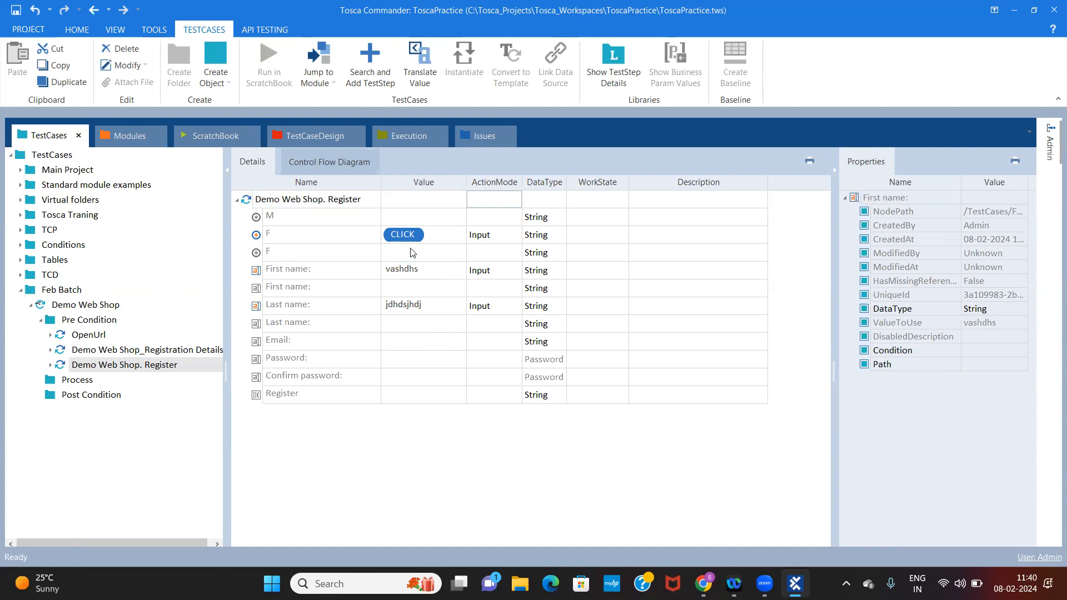
left_click(393, 257)
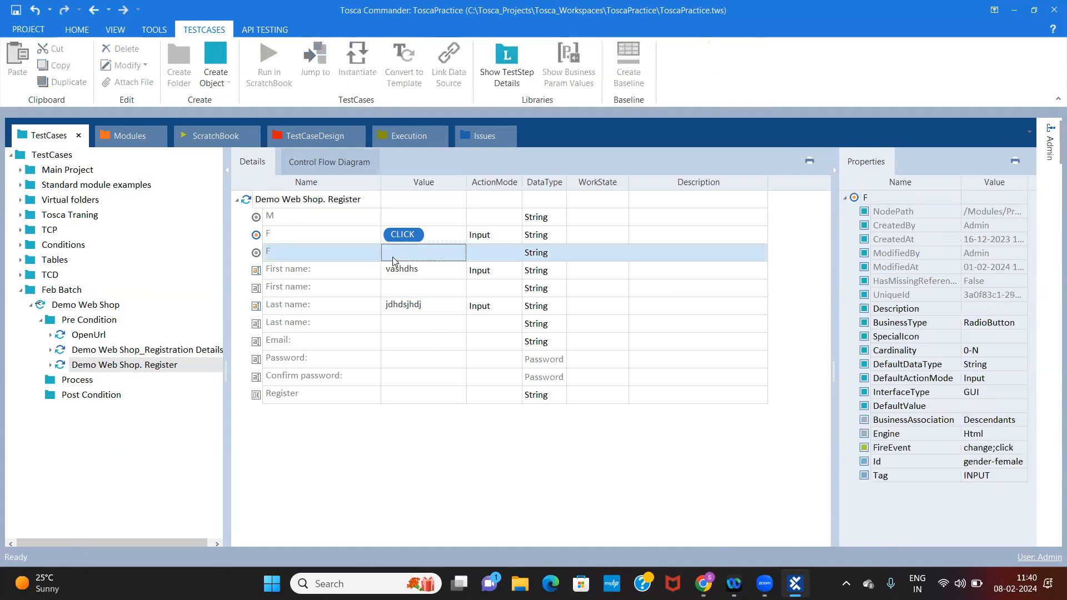
Fill in an e-mail address as the Email value of the Demo Web Shop. Register test step
left_click(416, 340)
type("ASKHDH")
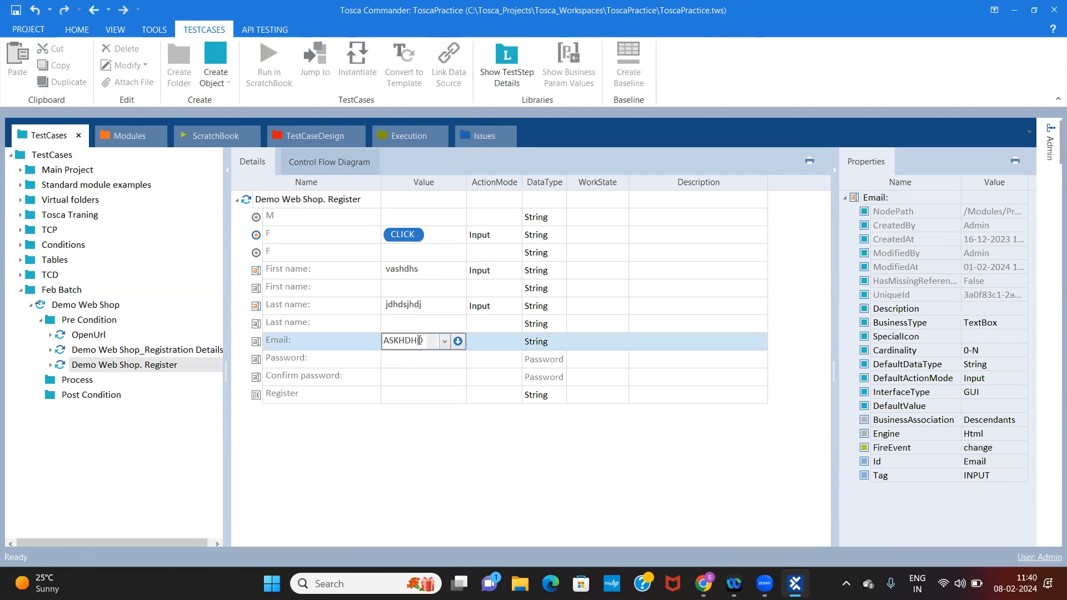
key("ctrl+a")
key("BackSpace")
type("dgsdg")
left_click(468, 392)
Enter the account password as the Password value of the Demo Web Shop. Register test step
left_click(417, 379)
type("T")
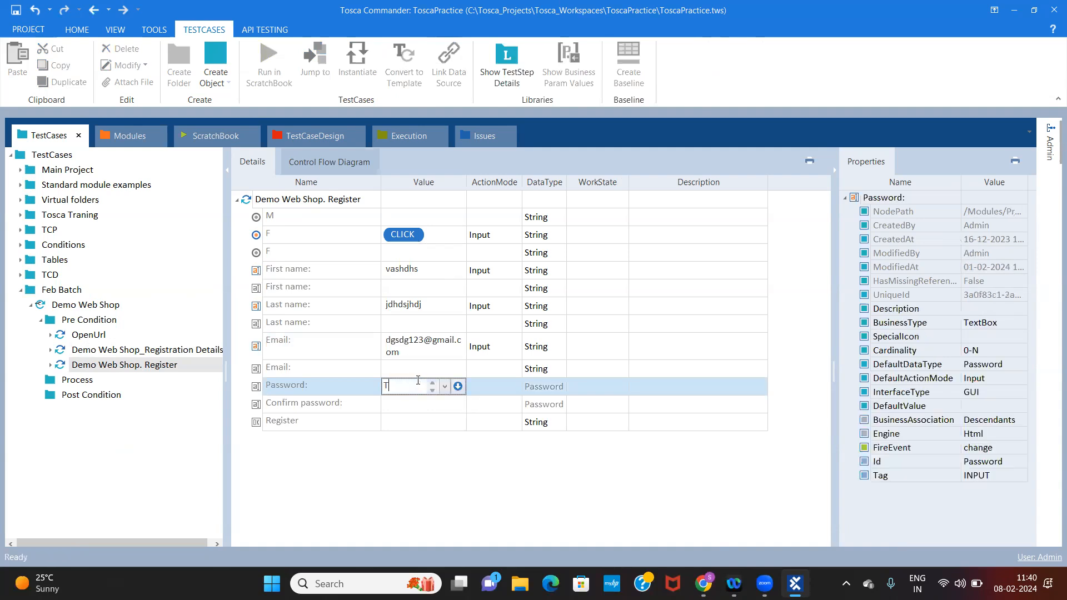
type("osca@12")
Enter the account password again in the second Password row of the test step
left_click(405, 407)
type("Tosca@12")
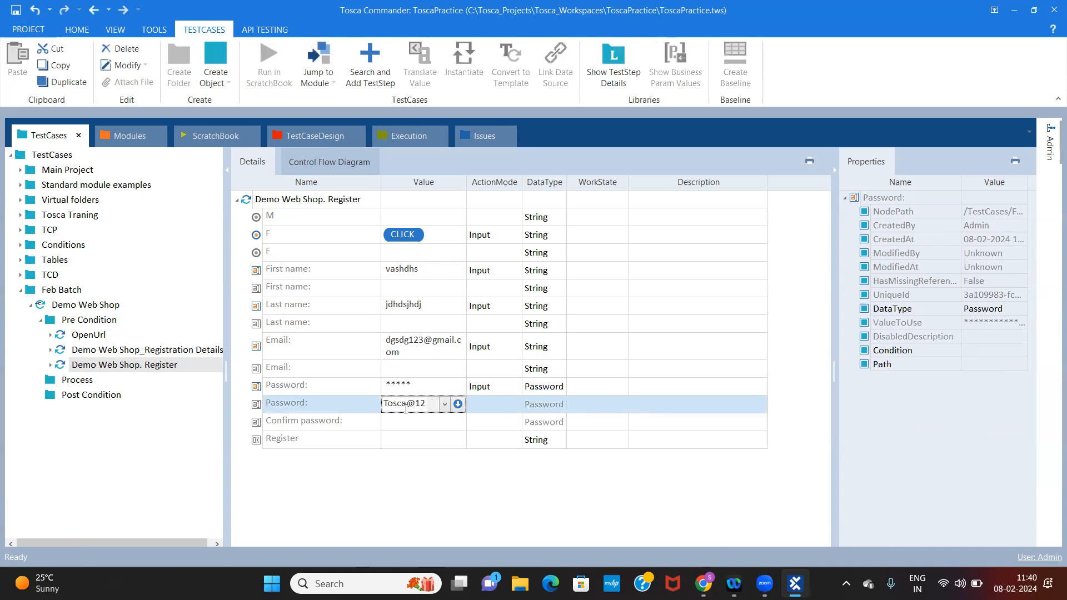
left_click(411, 448)
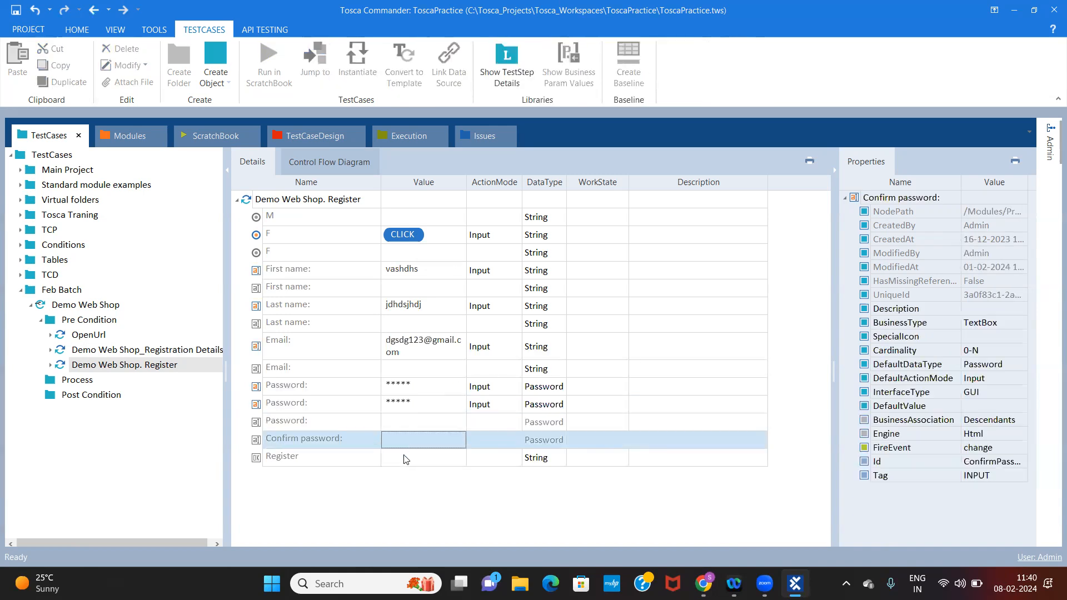
left_click(404, 456)
left_click(404, 455)
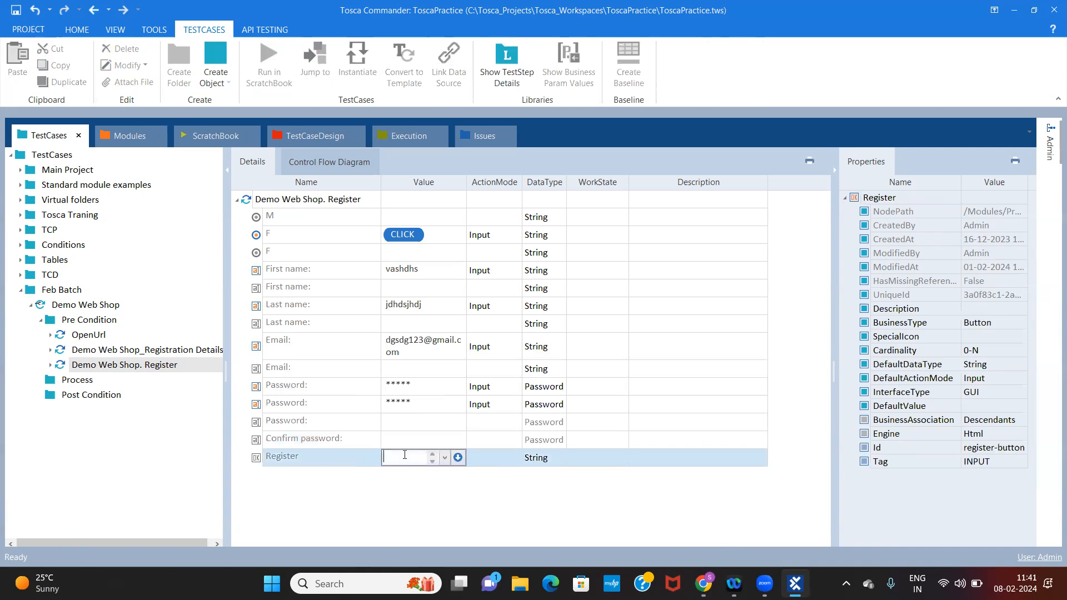
Clear the extra second Password entry and delete it from the Demo Web Shop. Register test step
left_click(419, 407)
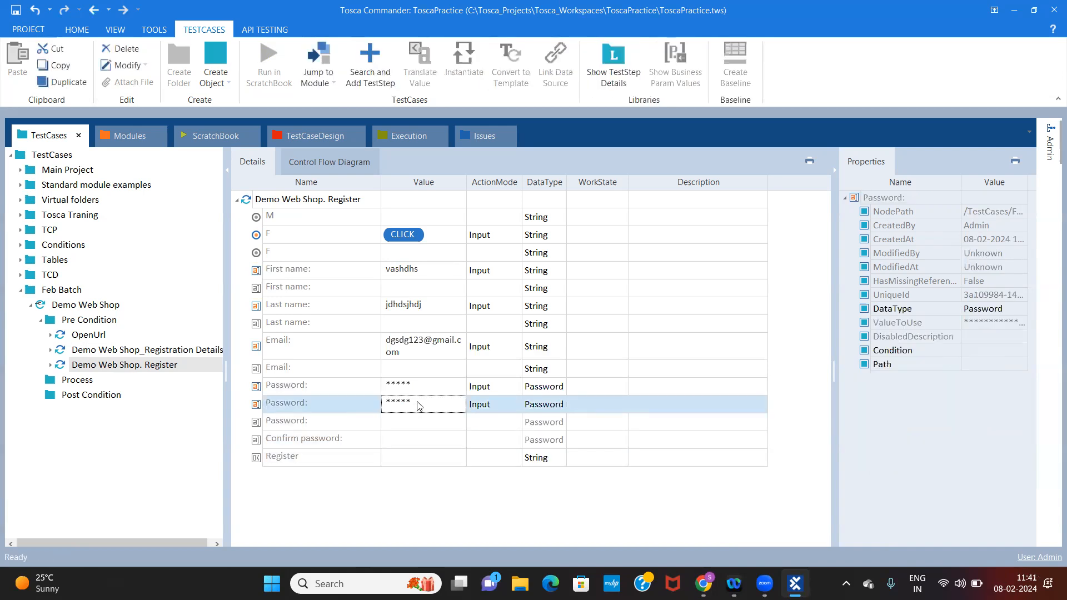
left_click(418, 404)
key("BackSpace")
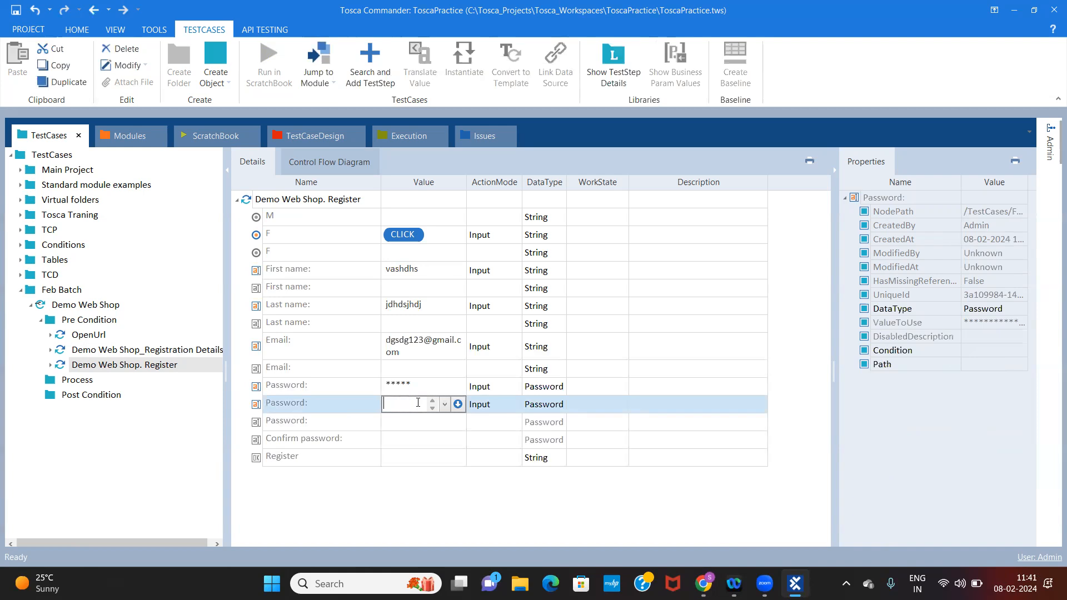
left_click(419, 439)
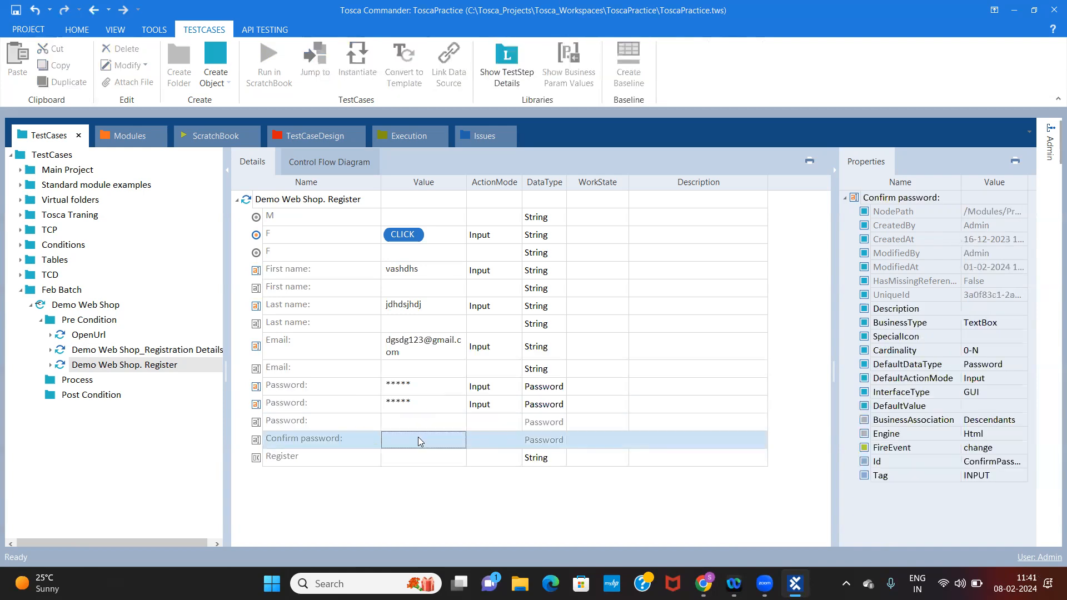
left_click(421, 407)
left_click(422, 406)
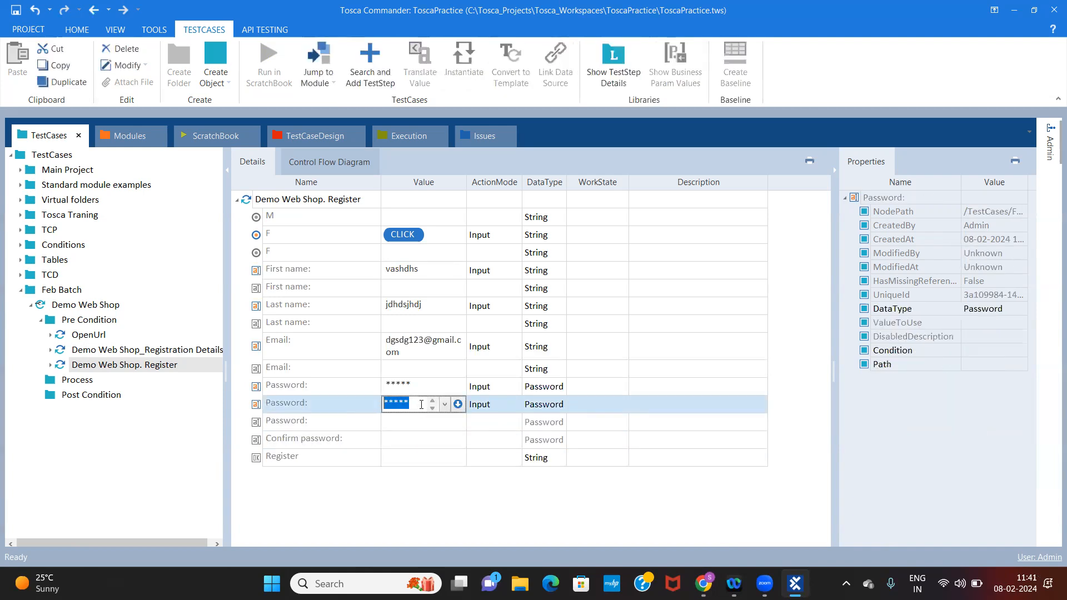
key("BackSpace")
left_click(308, 405)
right_click(308, 404)
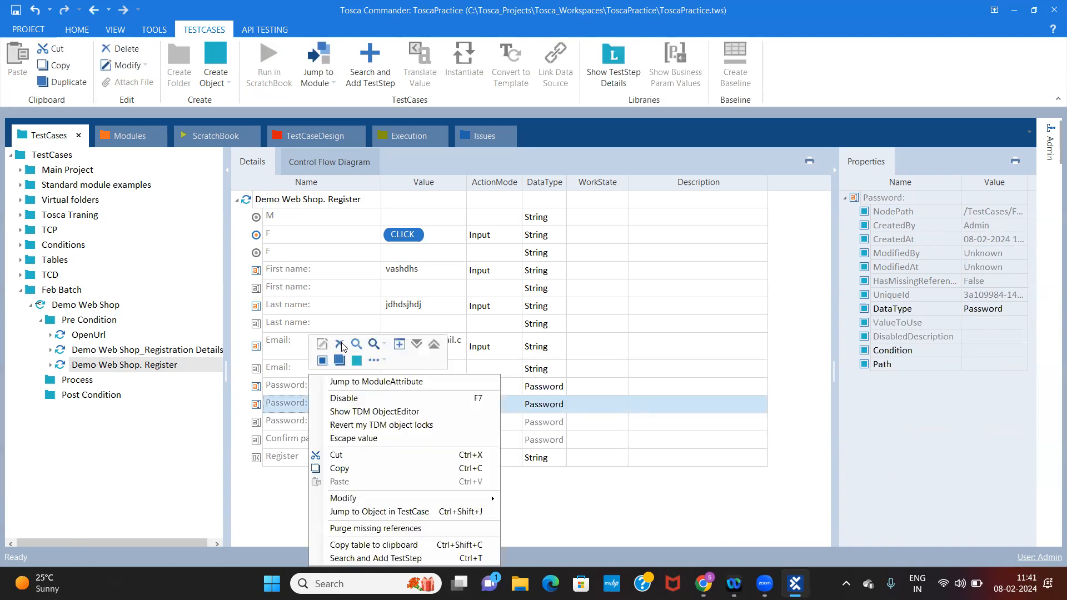
left_click(340, 344)
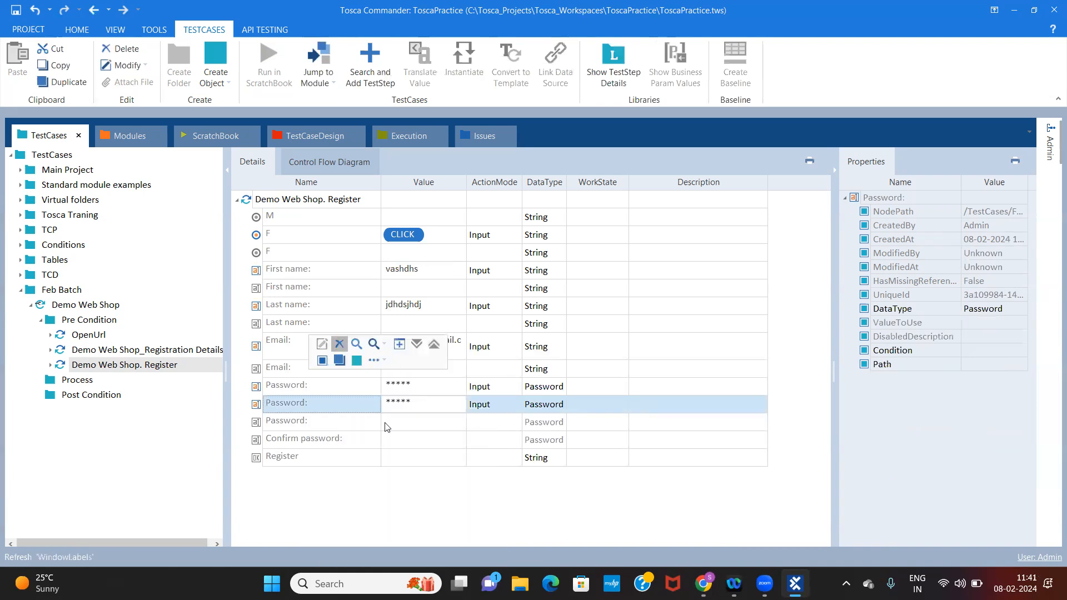
Enter the account password as the Confirm password value of the Demo Web Shop. Register test step
left_click(419, 429)
left_click(419, 427)
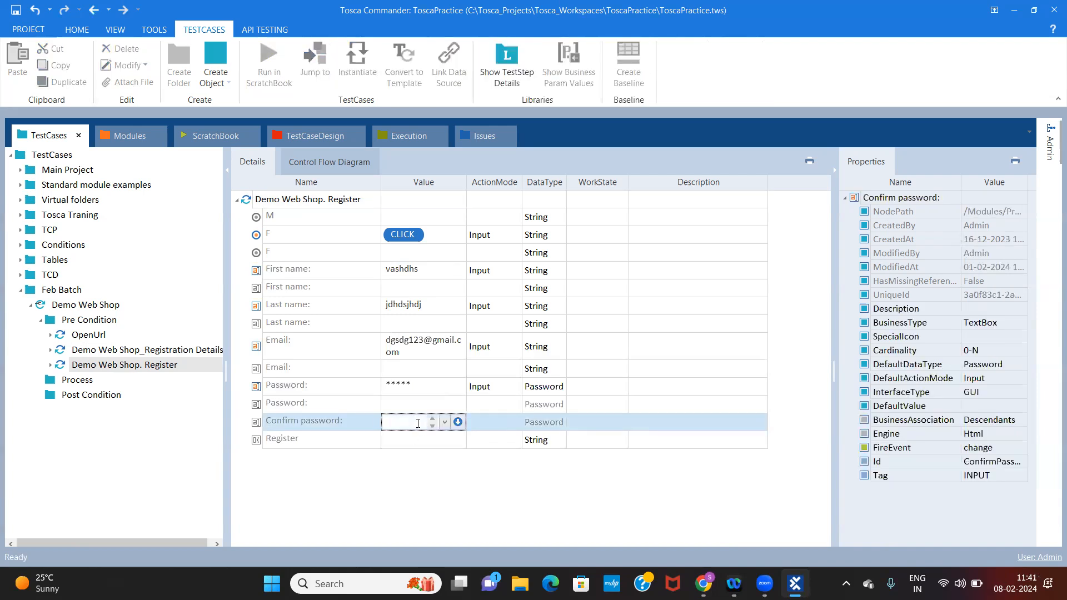
type("Tosca@12")
key("Return")
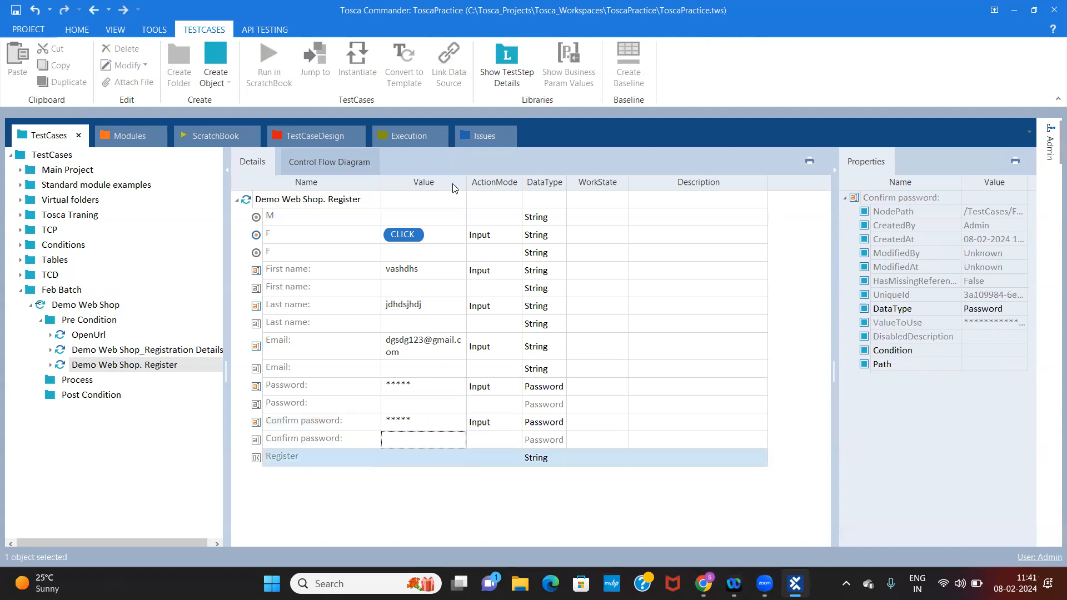
Widen the Value column and set the Register button's value to {Click}
left_click_drag(464, 179, 573, 179)
left_click(417, 452)
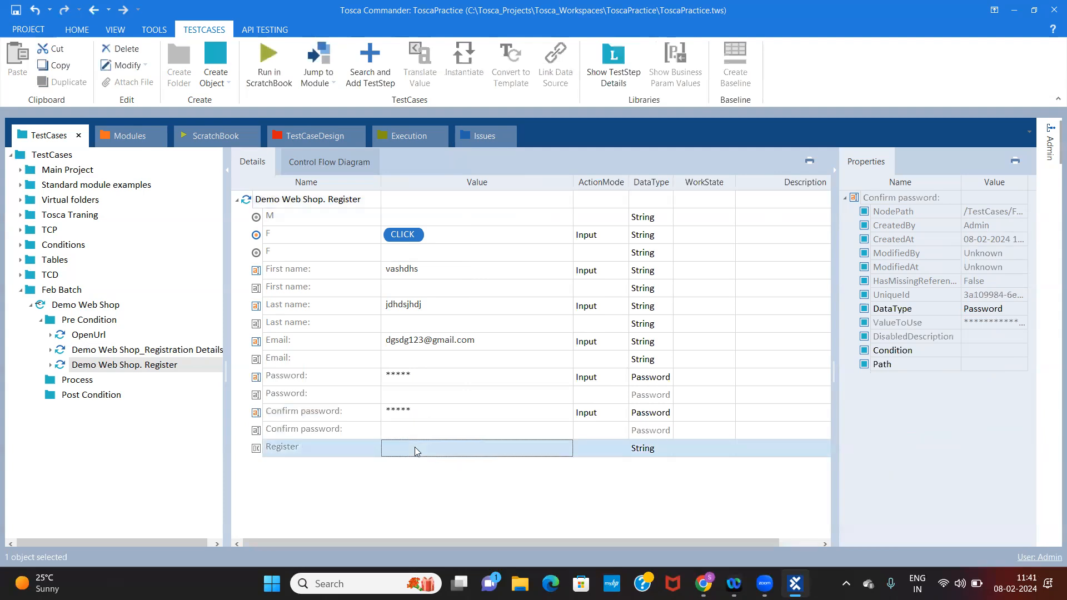
left_click(535, 453)
left_click(551, 449)
left_click(419, 463)
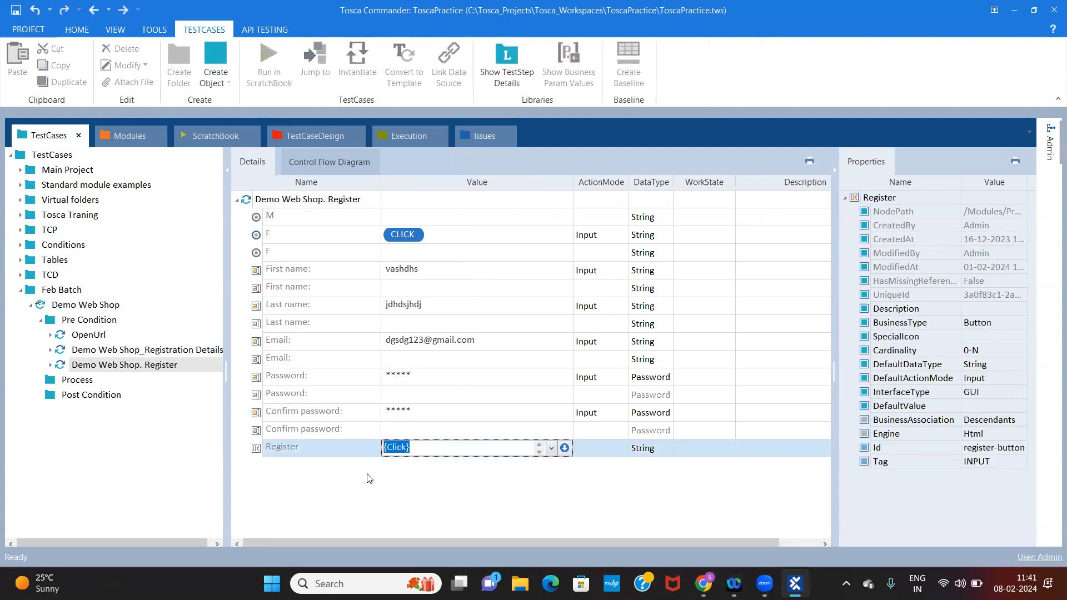
key("Return")
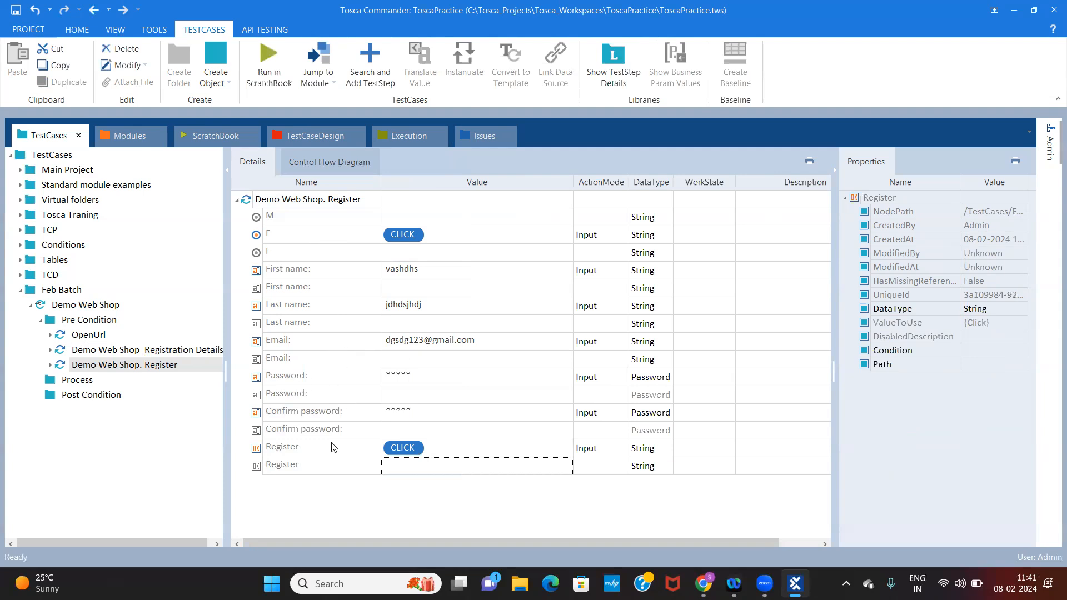
Run the Demo Web Shop. Register test step in ScratchBook
left_click(311, 201)
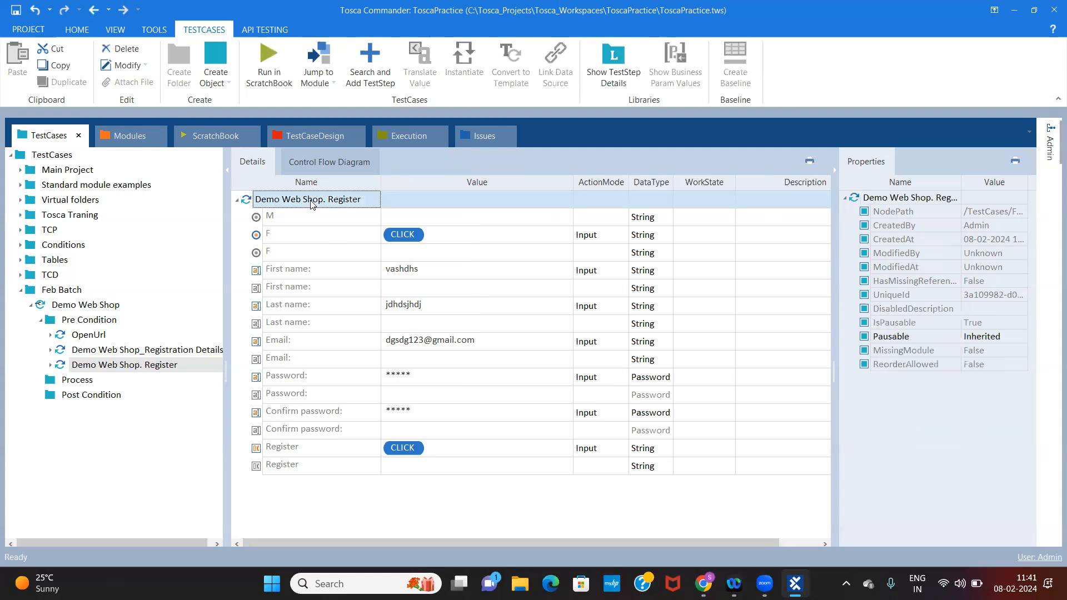
right_click(311, 204)
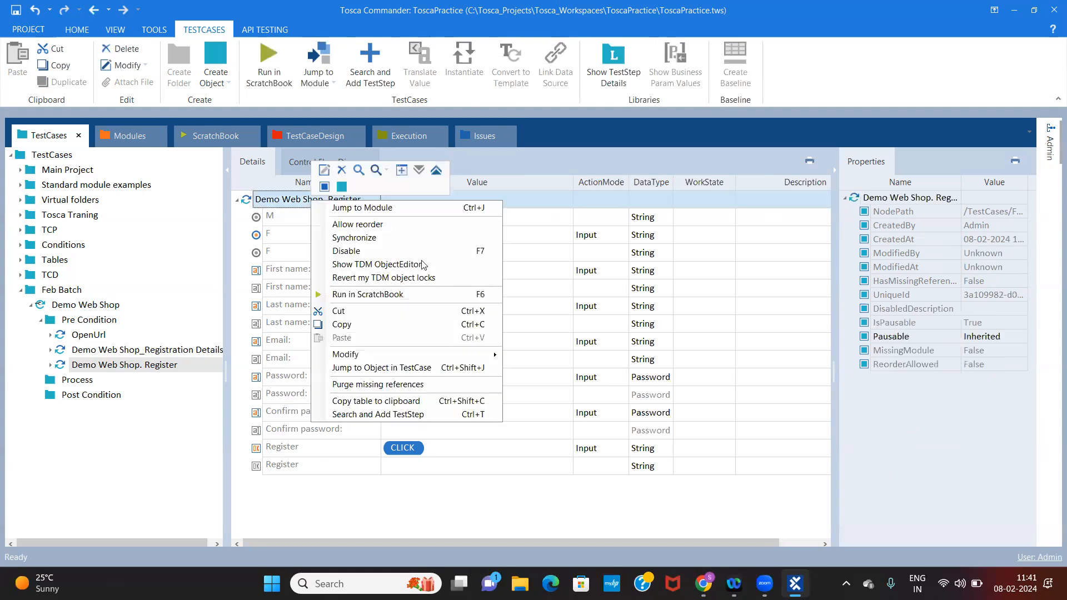
left_click(362, 296)
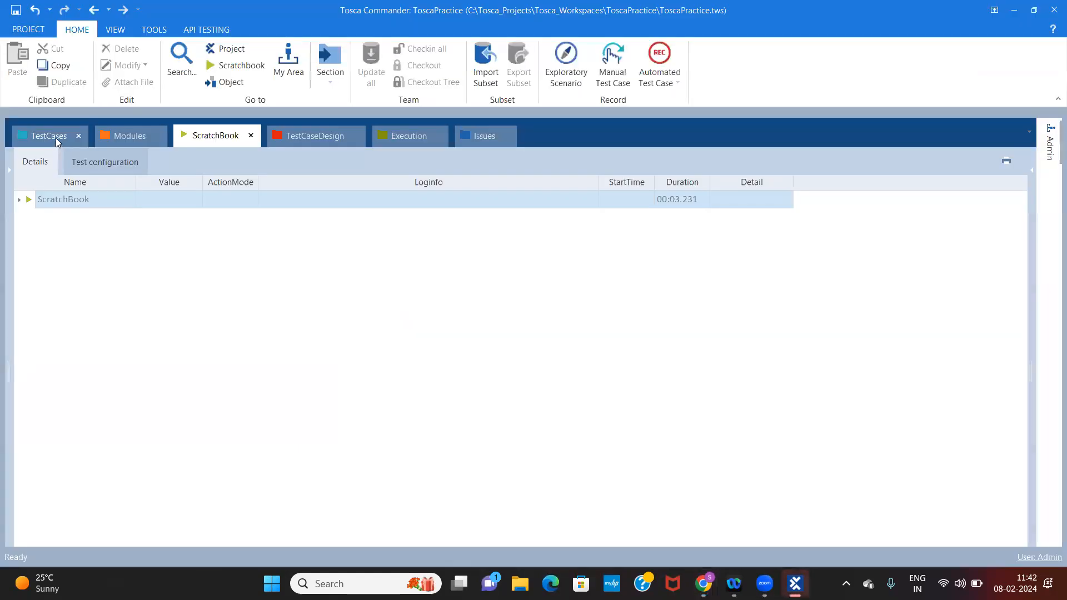
Return to Tosca Commander, review the Pre Condition folder's three test steps and the Process folder, and collapse Pre Condition
left_click(56, 138)
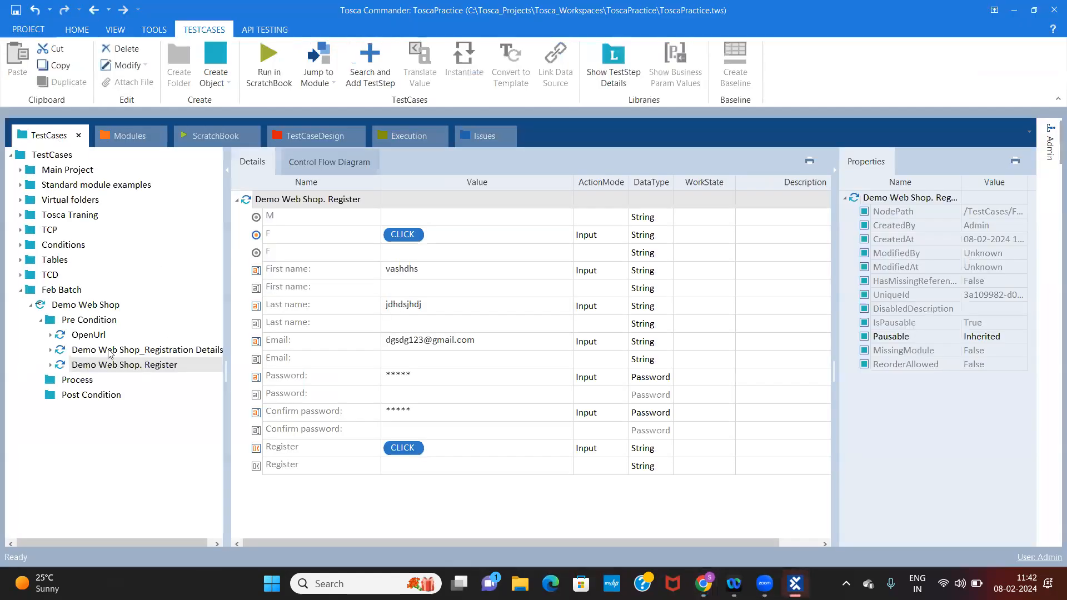
left_click(98, 323)
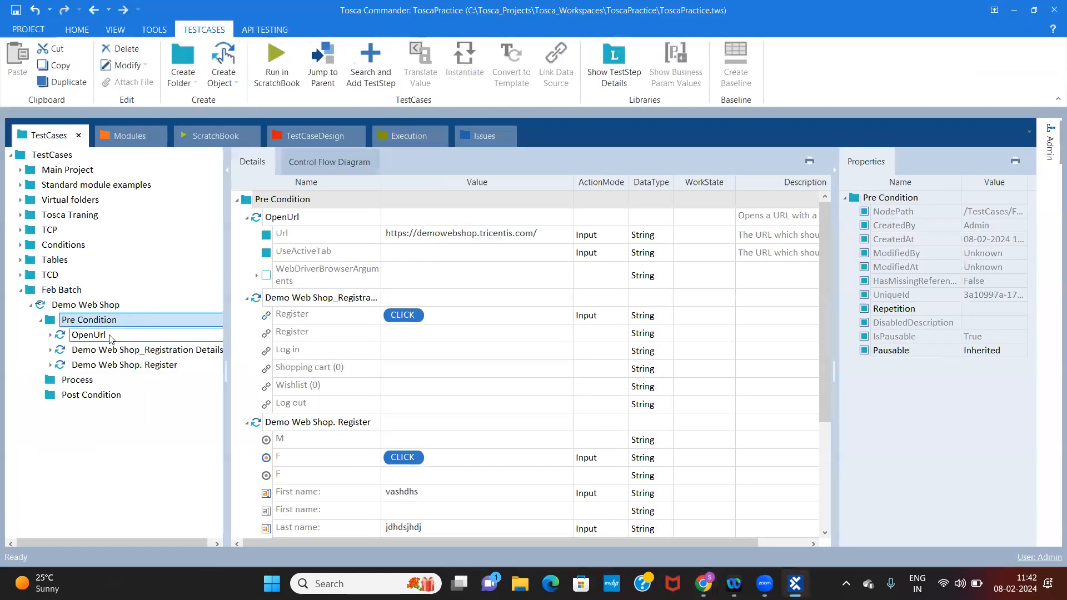
left_click(111, 336)
left_click(102, 351)
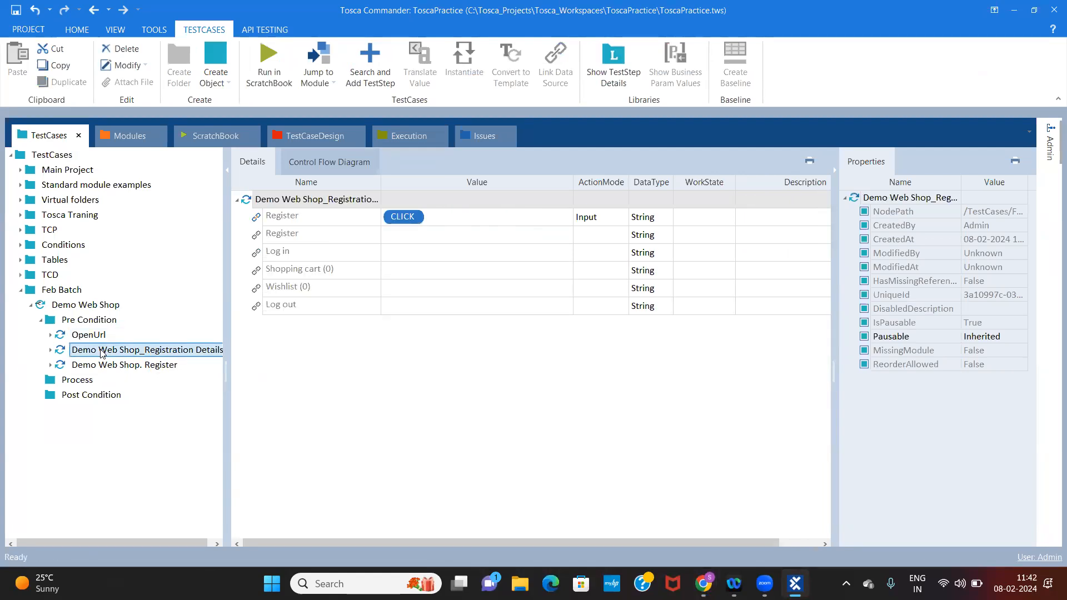
left_click(104, 367)
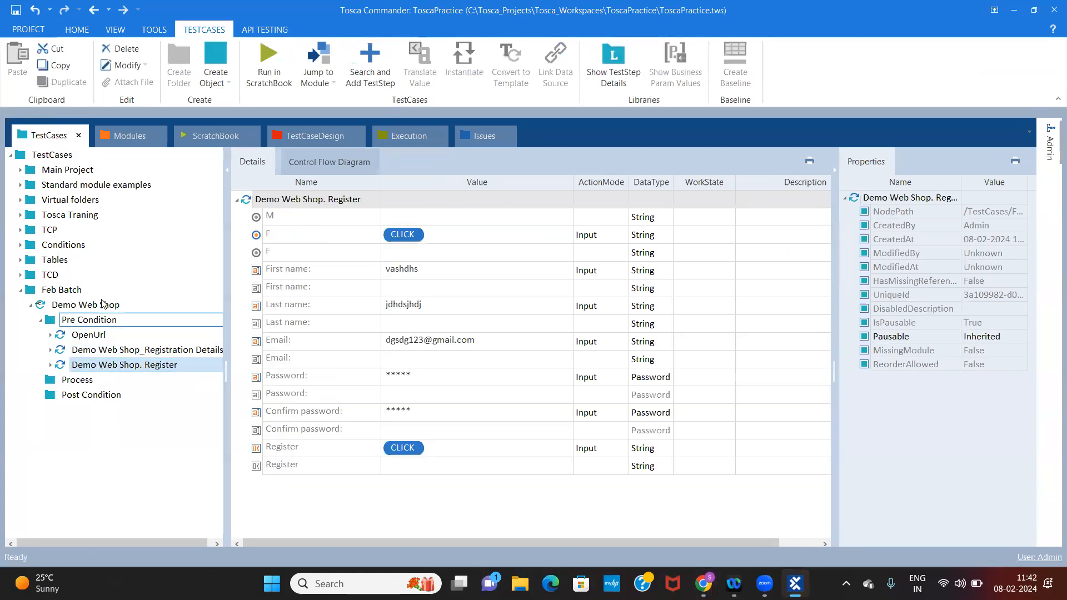
left_click(68, 382)
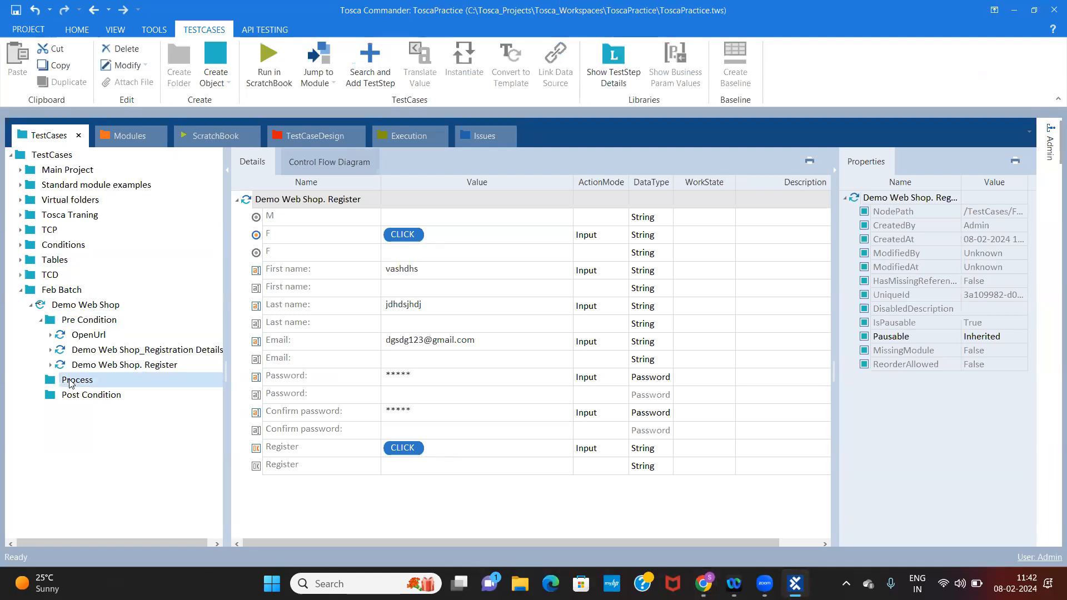
left_click(41, 321)
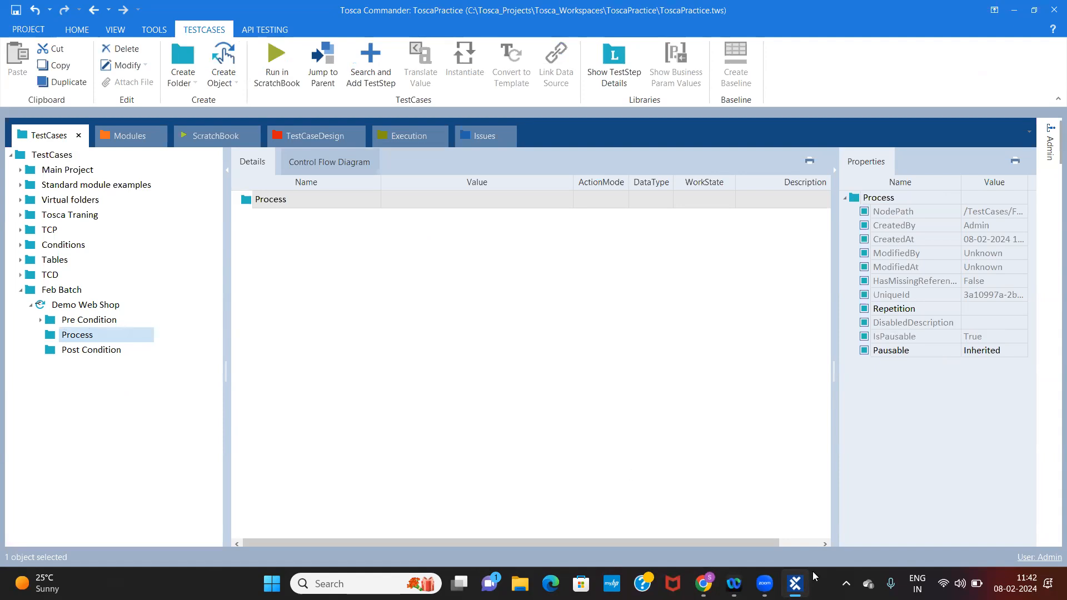
Switch to Chrome, continue past the registration confirmation and open the Books category to view its products
left_click(703, 583)
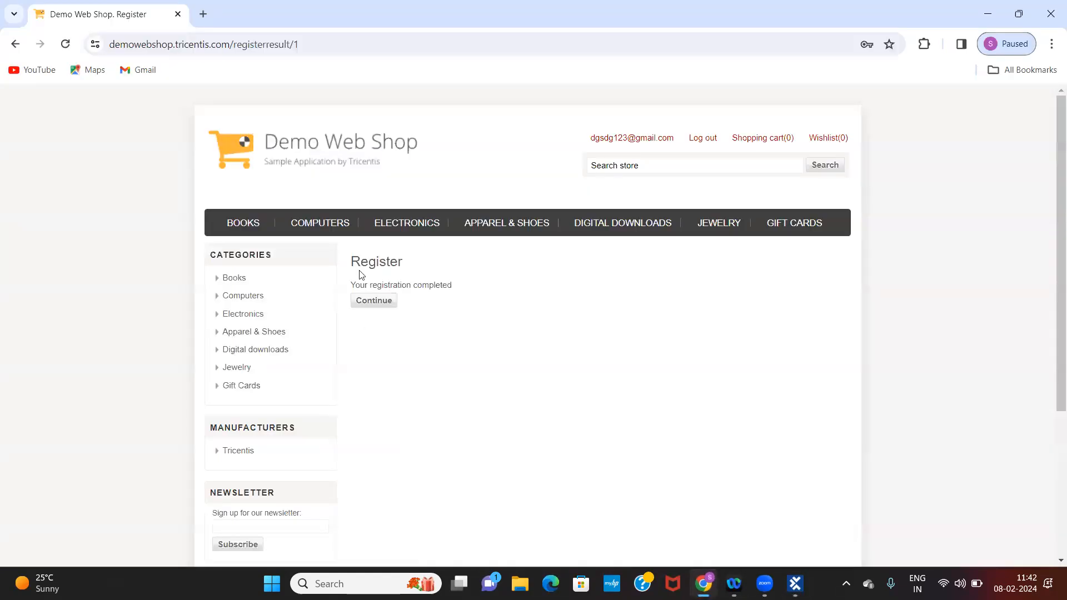
left_click(386, 300)
left_click(234, 277)
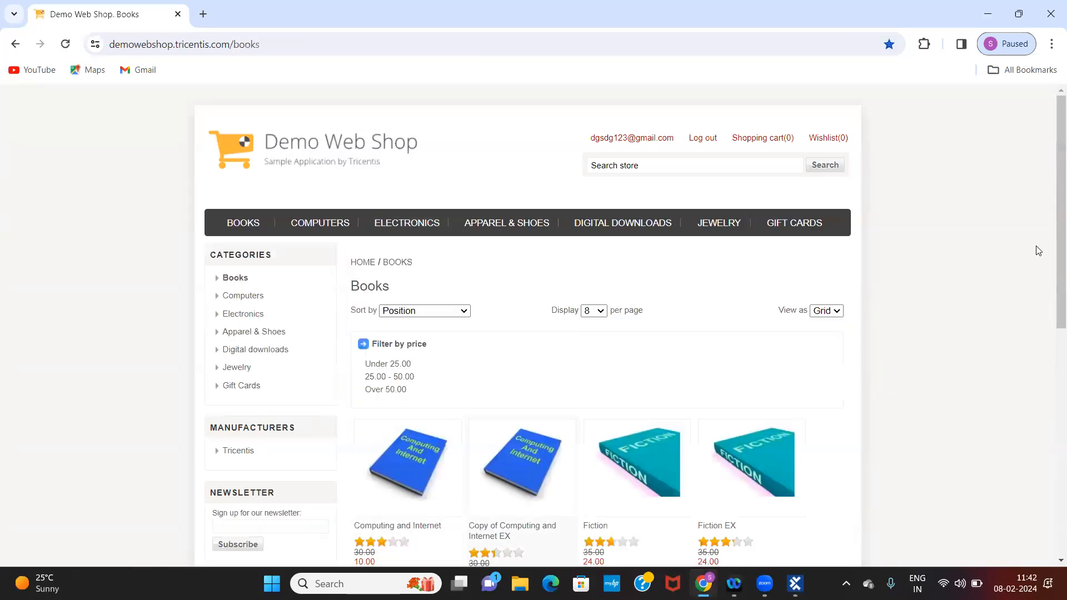
scroll(1053, 374, "down", 3)
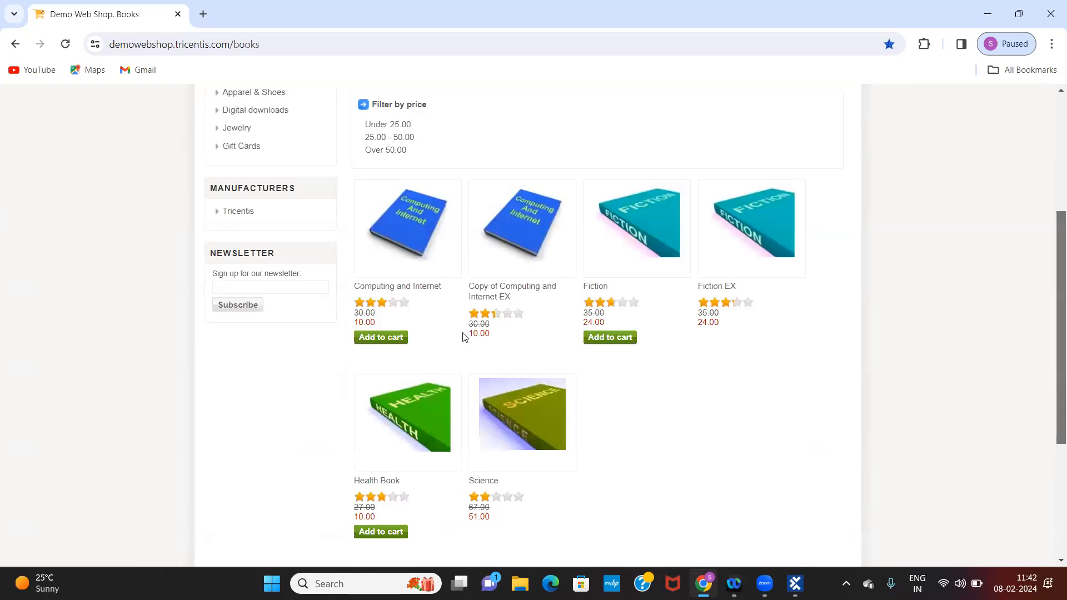
Add the Computing and Internet, Fiction and Health Book titles to the cart, and open the shopping cart
left_click(381, 338)
left_click(621, 337)
left_click(389, 533)
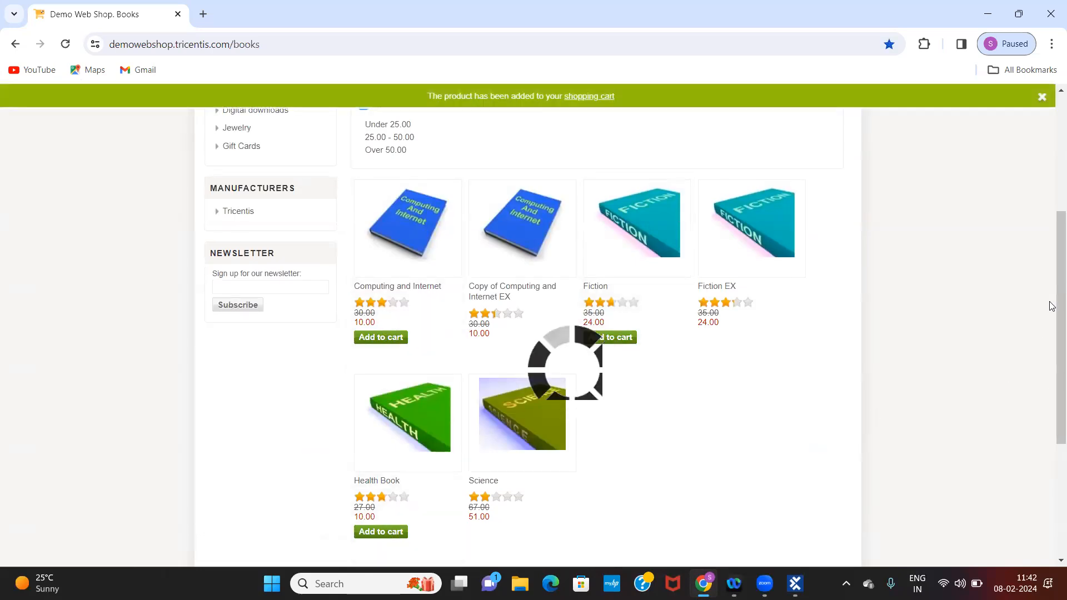
scroll(1052, 306, "up", 5)
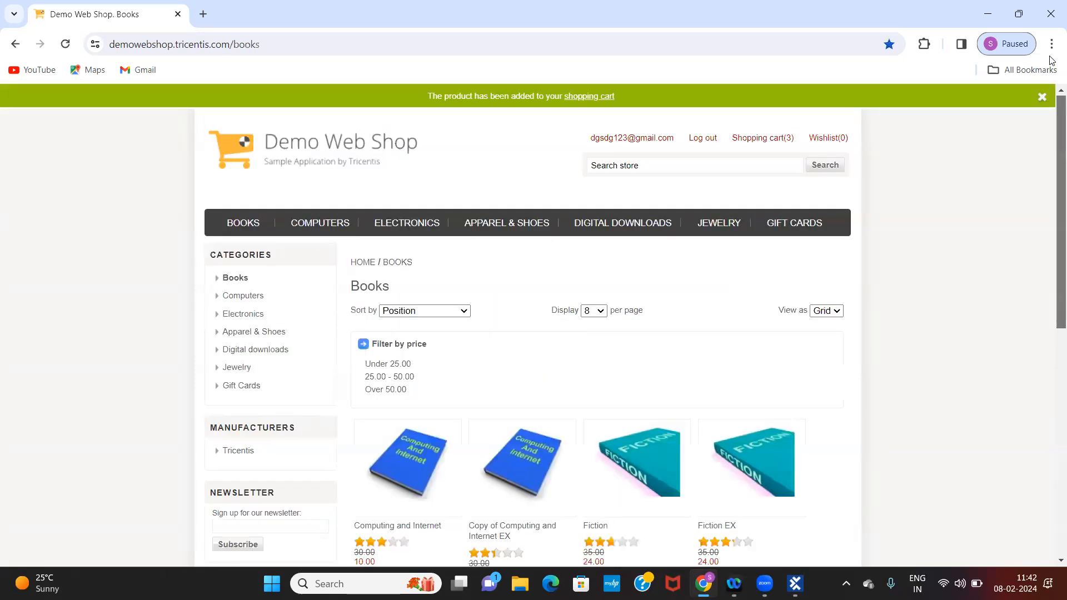
left_click(765, 139)
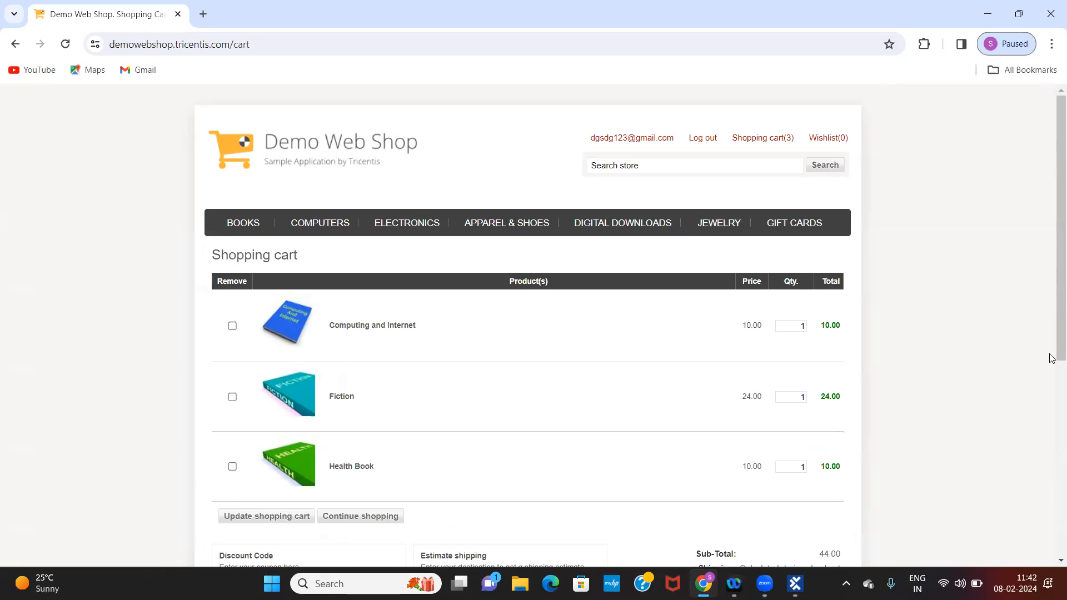
Accept the terms of service in the shopping cart and proceed to checkout
scroll(1052, 358, "down", 2)
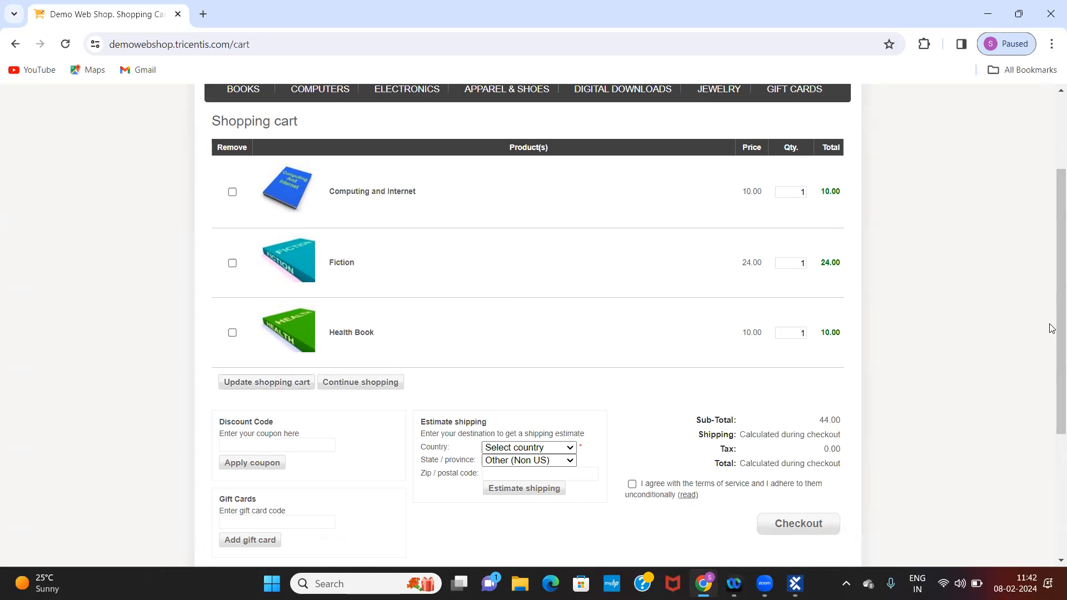
left_click_drag(1052, 329, 1052, 385)
left_click(633, 381)
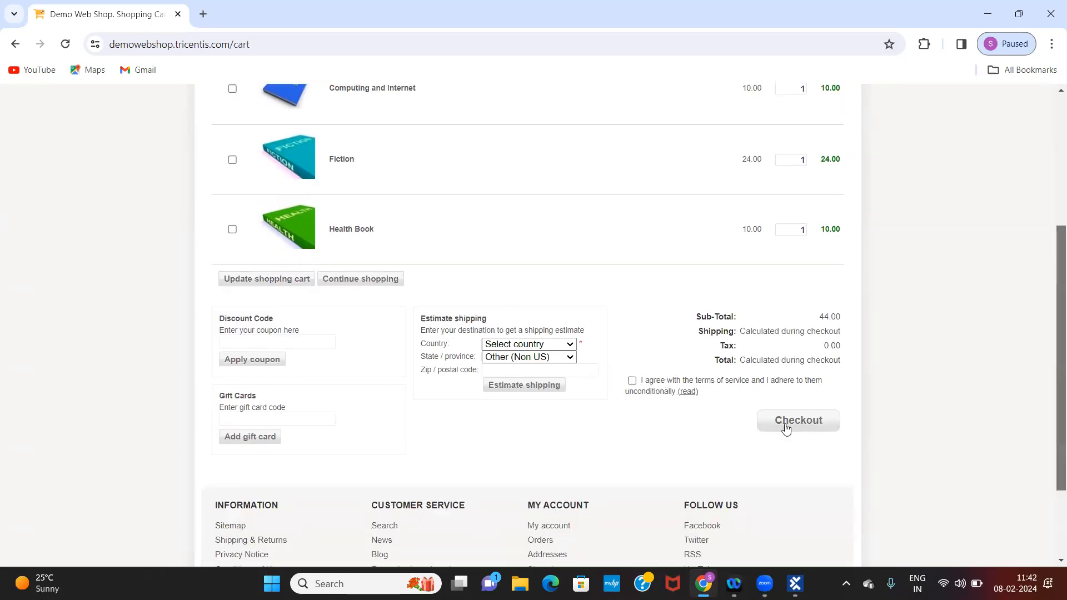
left_click(803, 424)
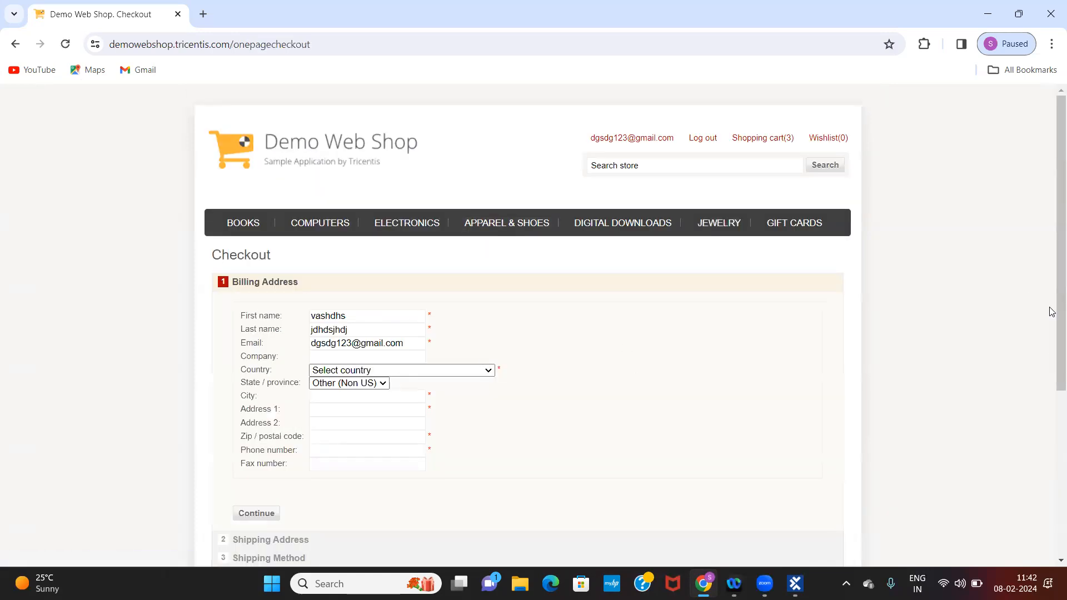
Try to continue checkout with the required Billing Address fields left empty, and review the form's mandatory fields
scroll(1052, 313, "down", 3)
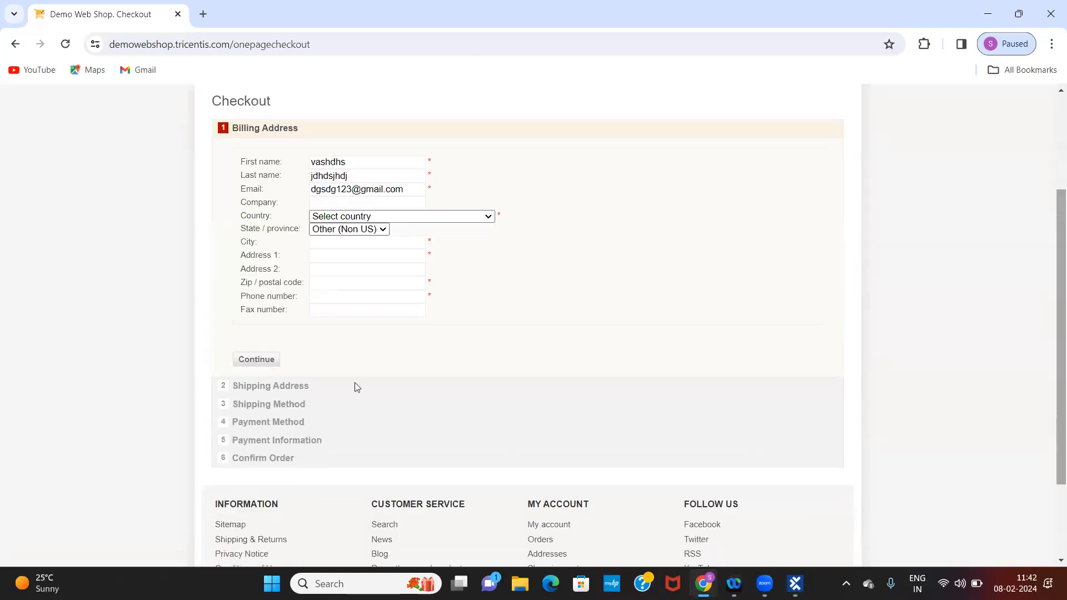
left_click(271, 363)
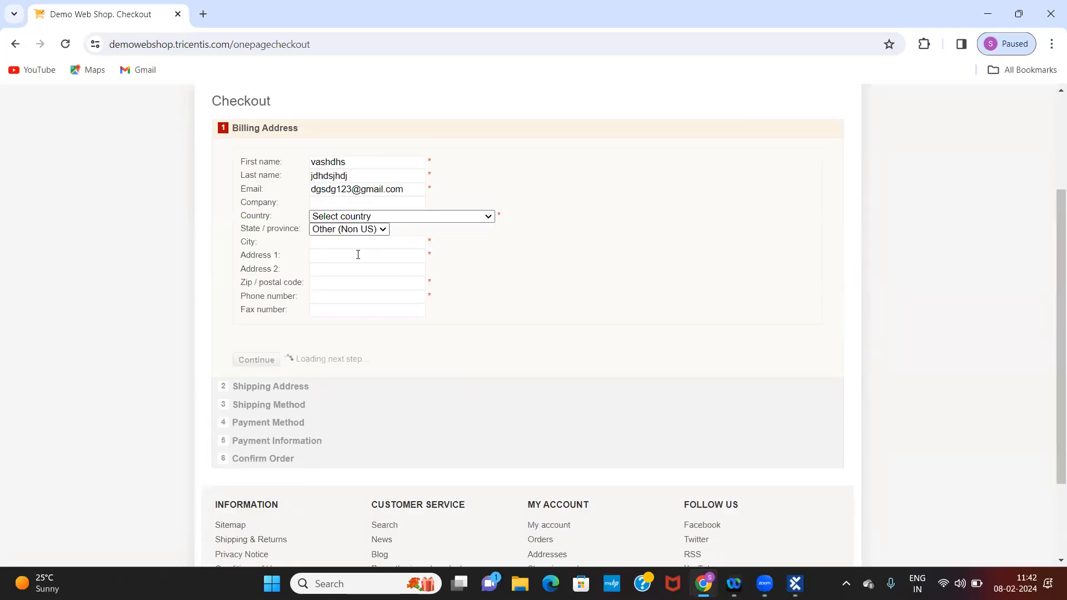
left_click(375, 242)
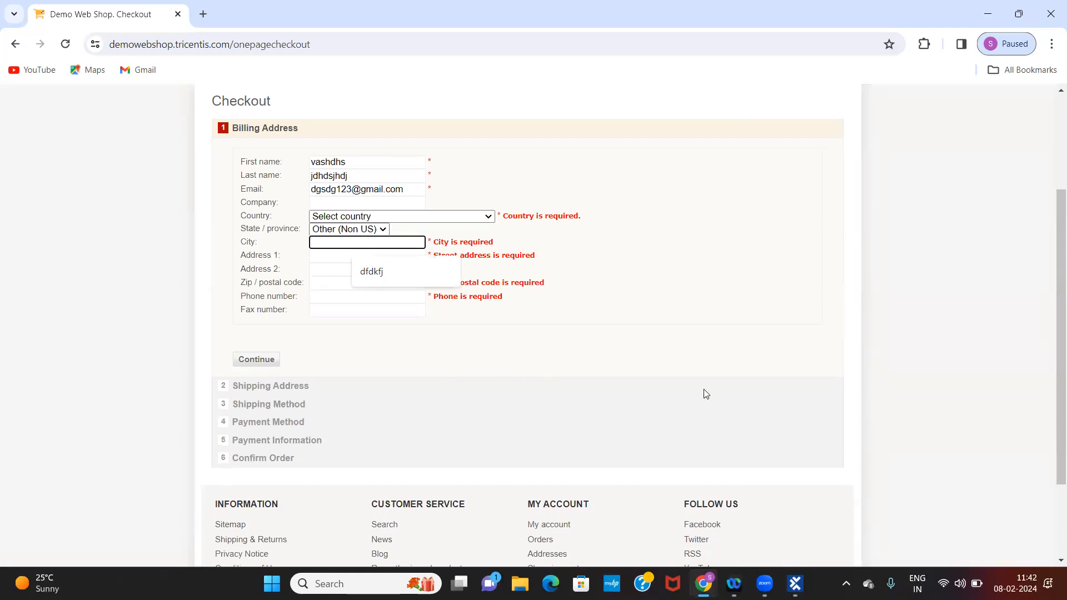
scroll(1052, 273, "up", 2)
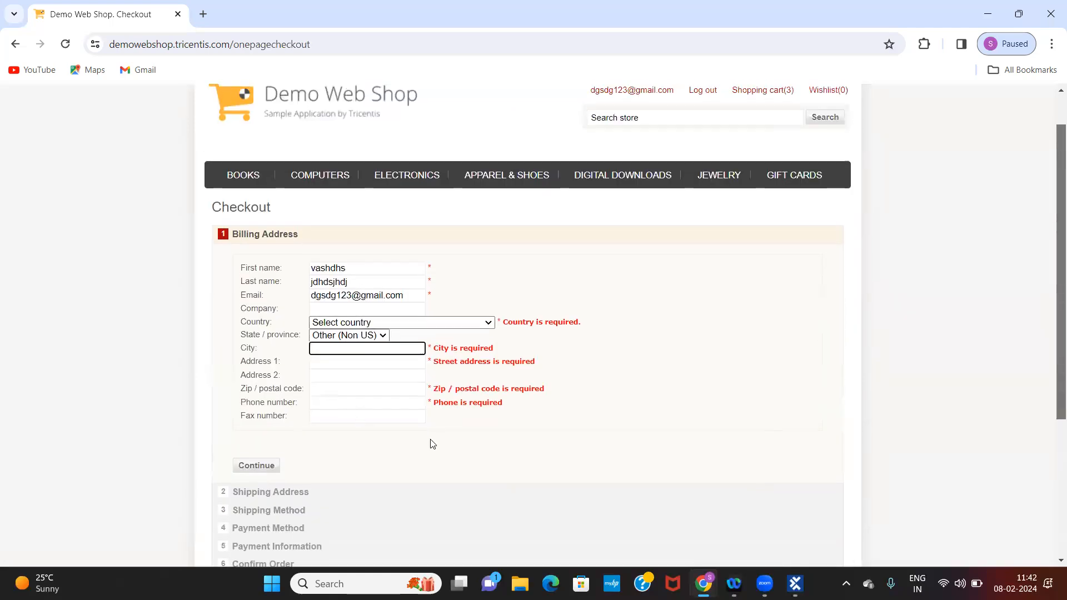
Switch to Tosca Commander and select the Process folder of the Demo Web Shop test case
left_click(796, 583)
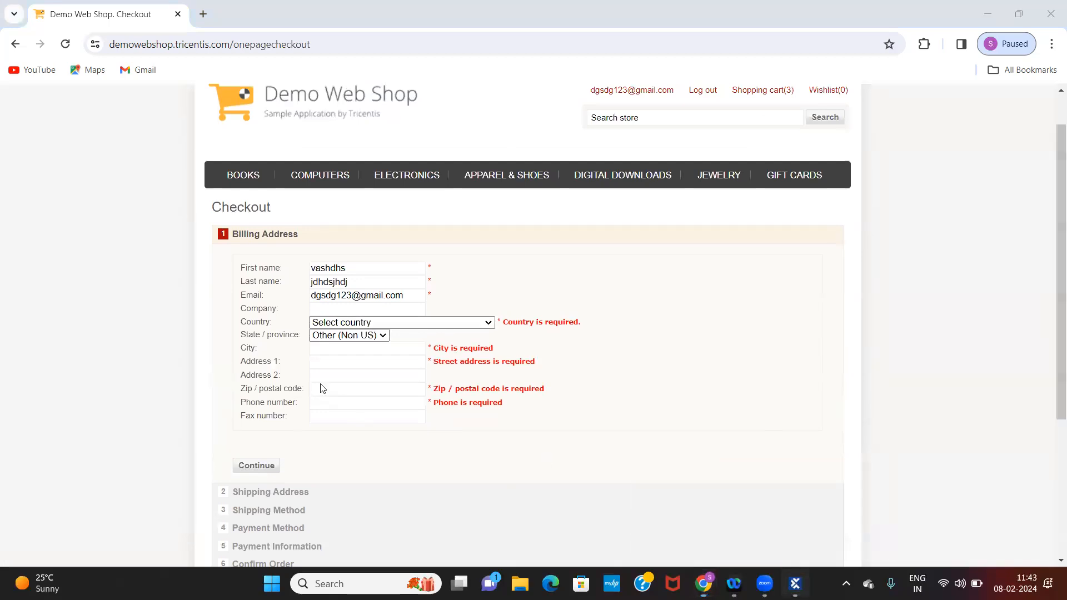
left_click(73, 337)
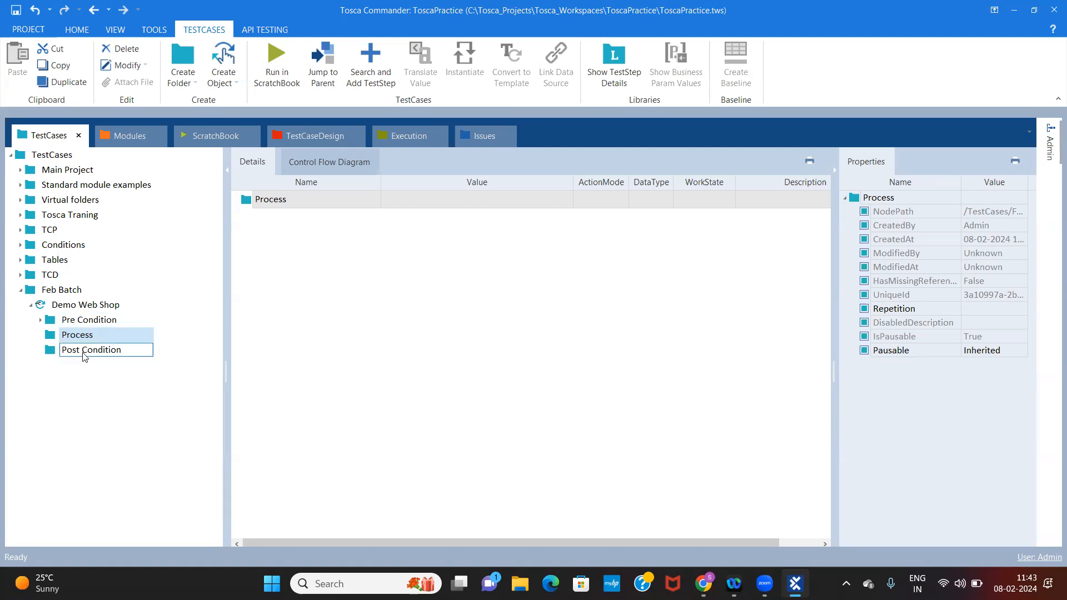
Select the Post Condition folder, check the Demo Web Shop checkout page in Chrome, and return to Tosca Commander
left_click(85, 350)
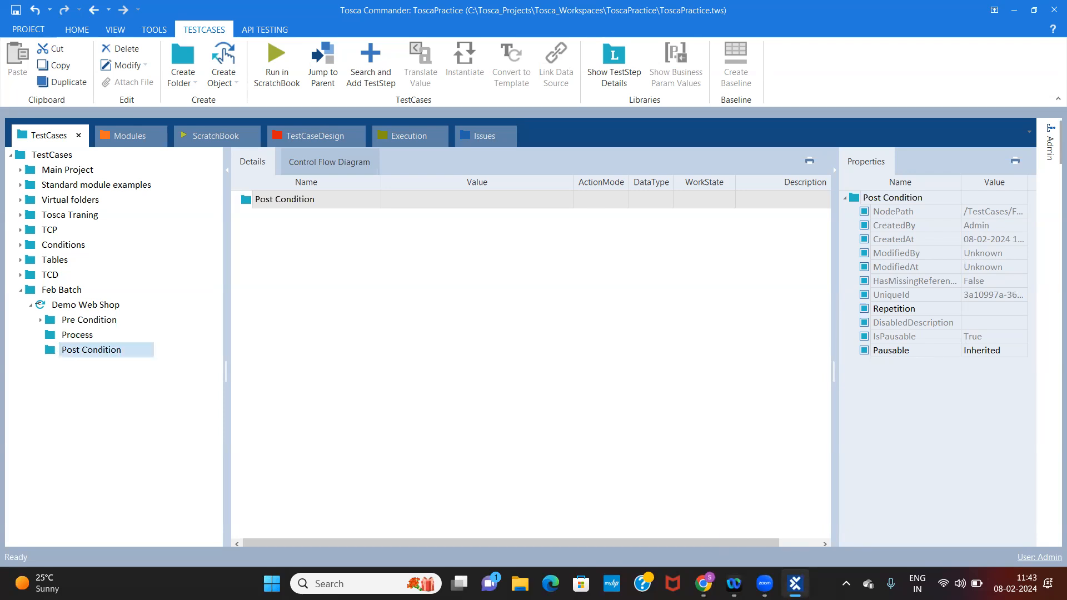
mouse_move(703, 584)
left_click(817, 508)
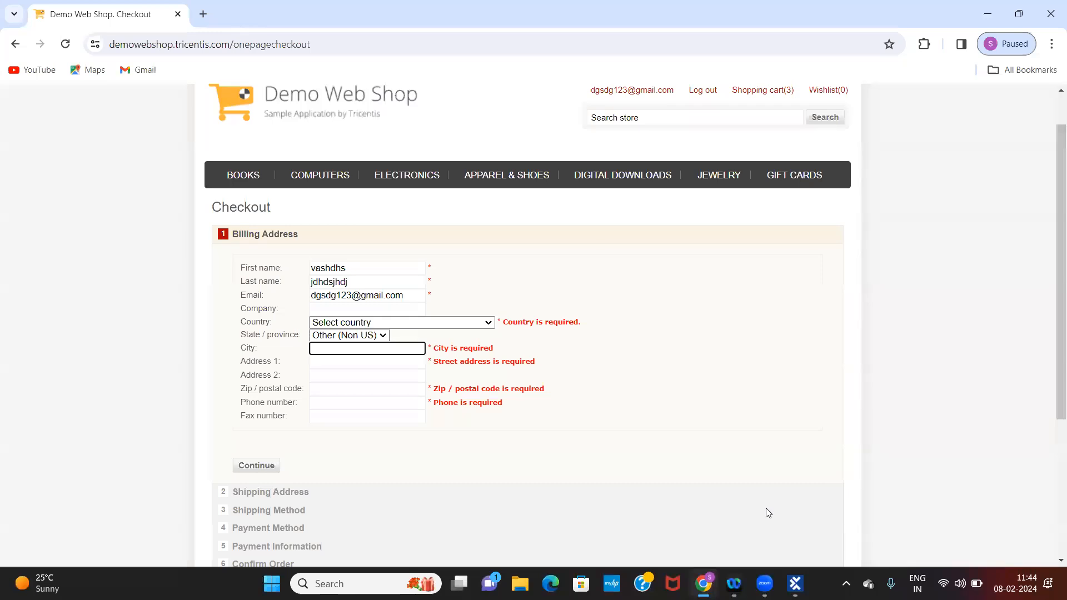
left_click(795, 583)
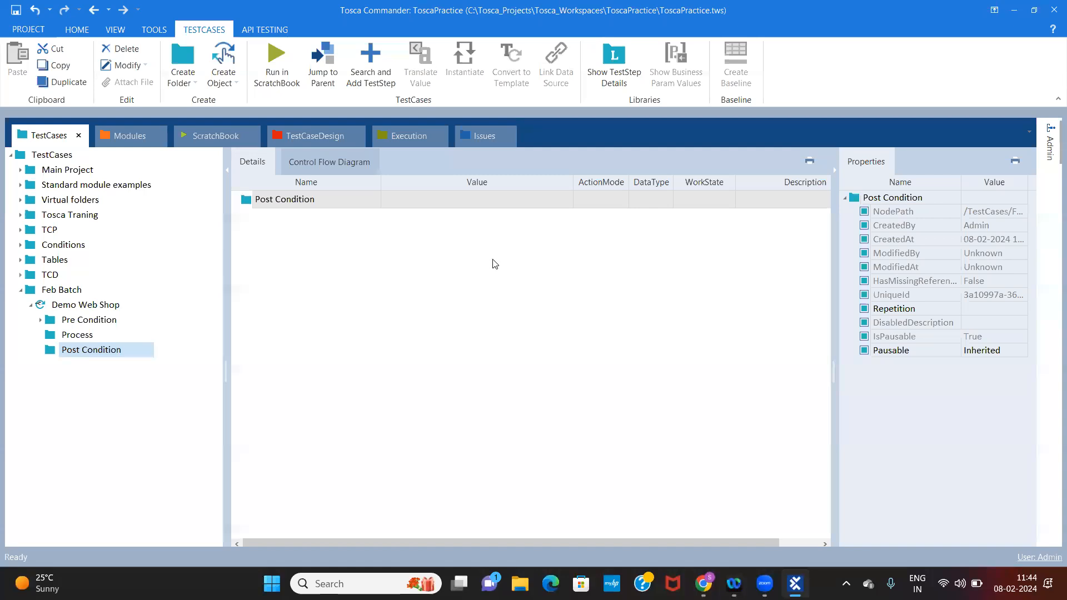
Add the Demo Web Shop_Registration Details module from the Practise folder as a test step in the Post Condition folder
left_click(124, 138)
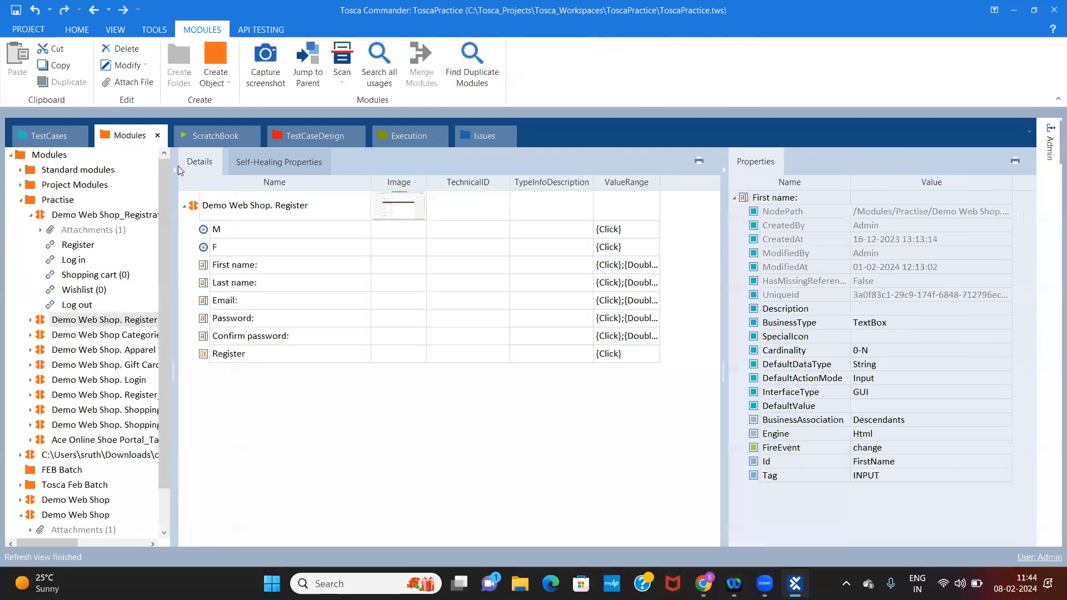
left_click(78, 305)
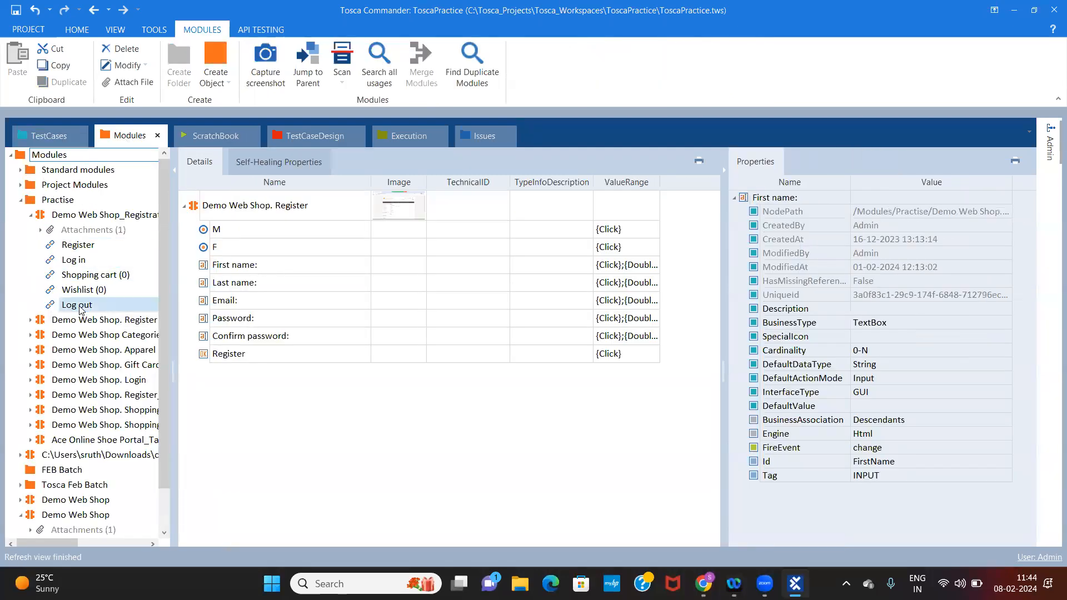
left_click(111, 216)
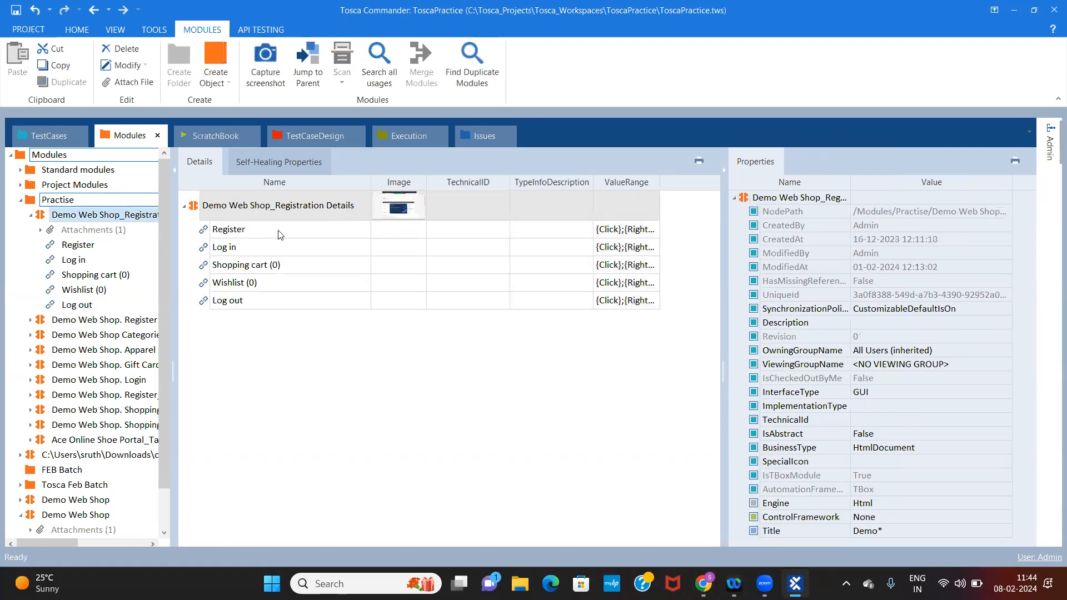
left_click(297, 206)
left_click_drag(297, 205, 234, 262)
left_click(235, 264)
left_click_drag(250, 206, 77, 350)
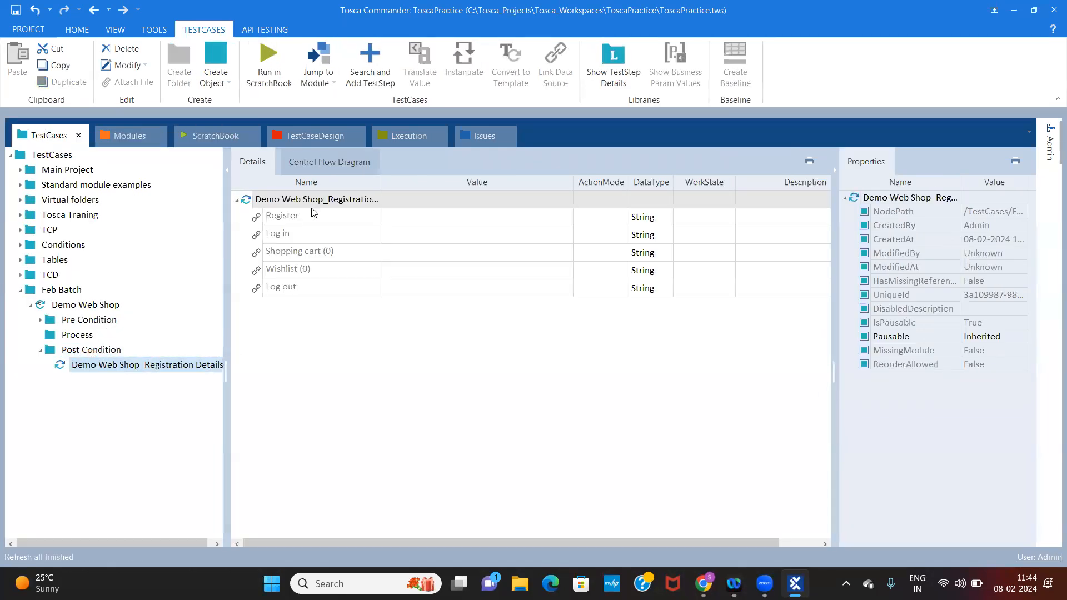
Set the Log out link's value to {Click} in the Post Condition test step
left_click(448, 290)
left_click(554, 287)
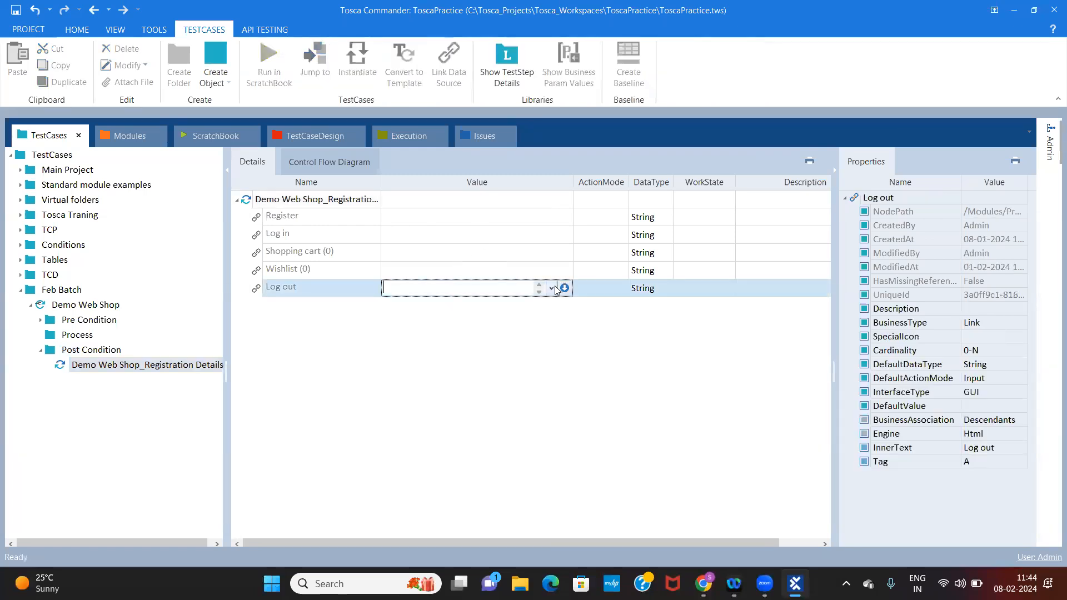
left_click(556, 289)
left_click(431, 301)
left_click(473, 389)
Run the Post Condition's Registration Details test step in the ScratchBook to log out of the Demo Web Shop
right_click(341, 204)
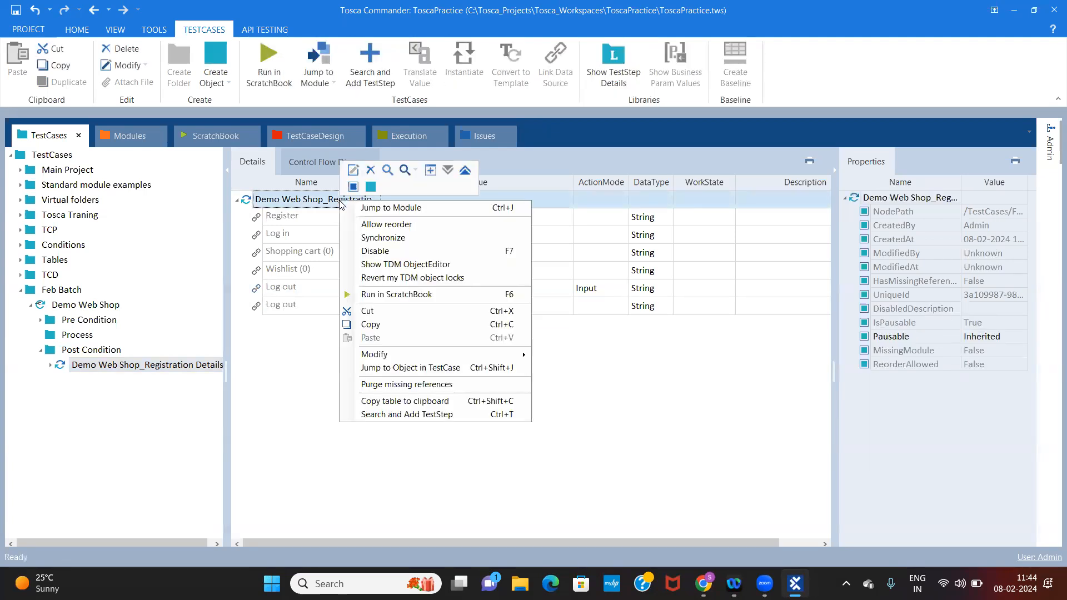
left_click(390, 294)
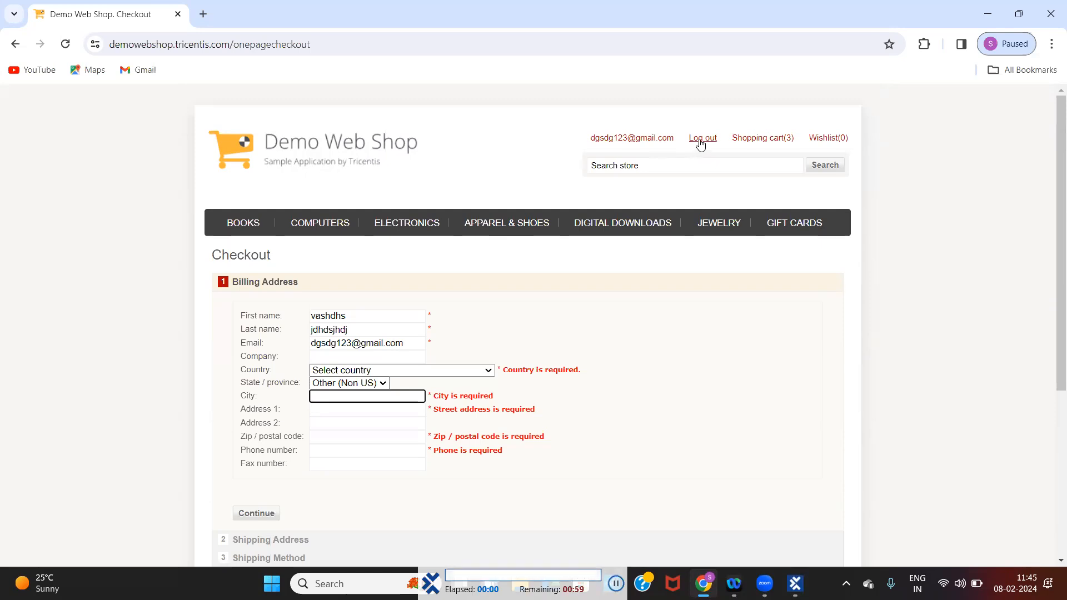
left_click(700, 140)
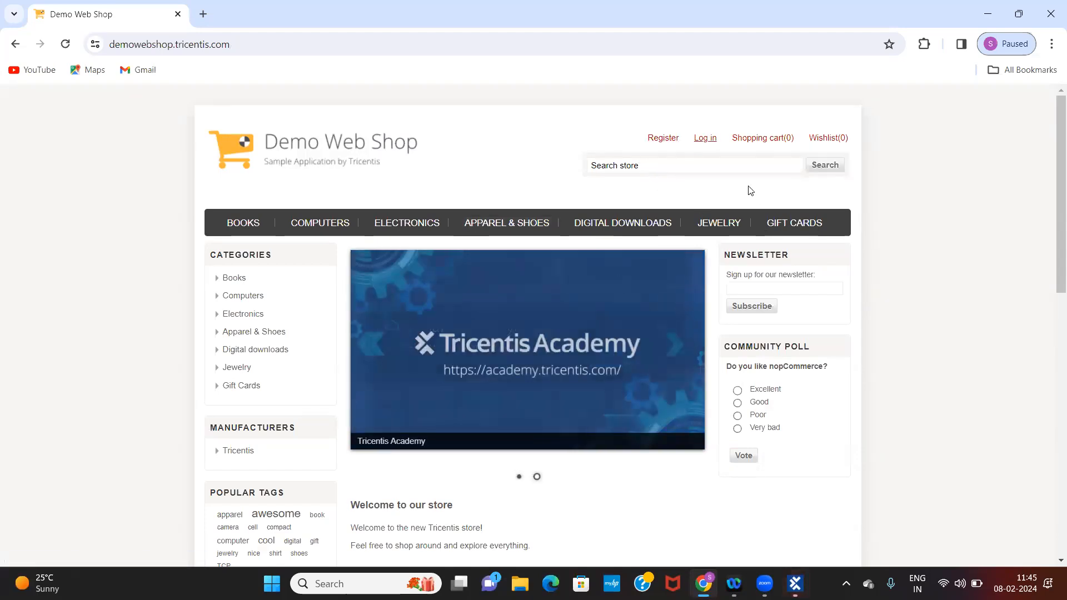
mouse_move(728, 139)
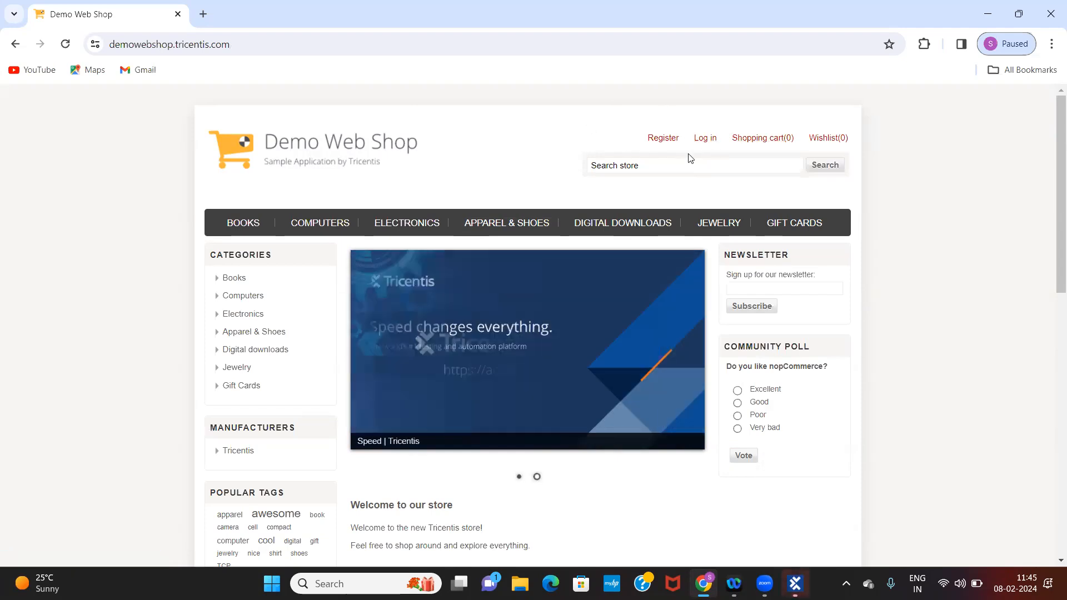
mouse_move(676, 328)
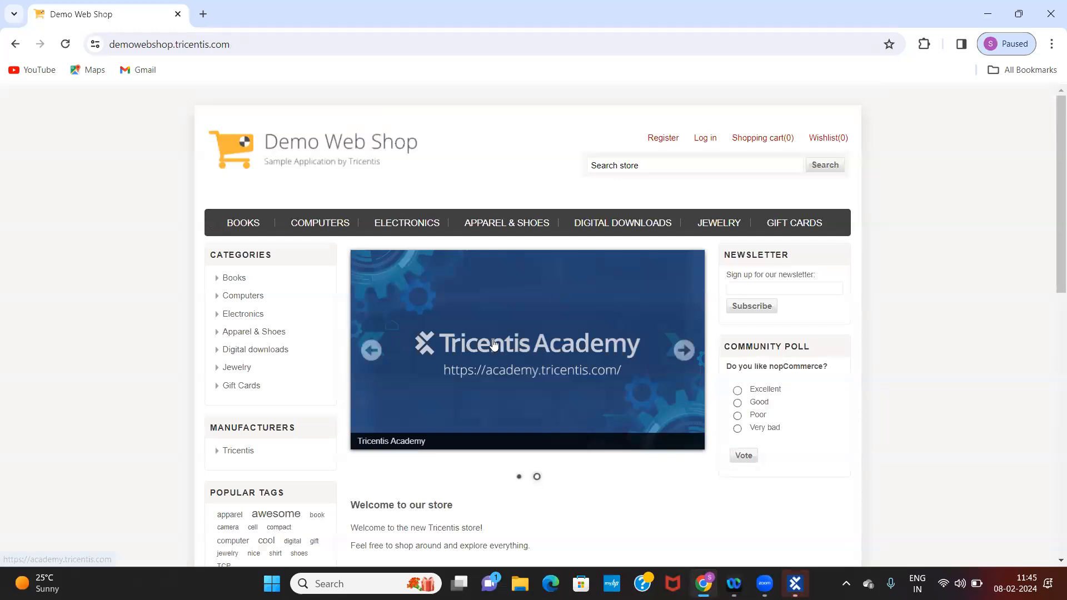
Return to the test cases in Tosca Commander, review the Post Condition and Process folders, and collapse Post Condition
left_click(794, 583)
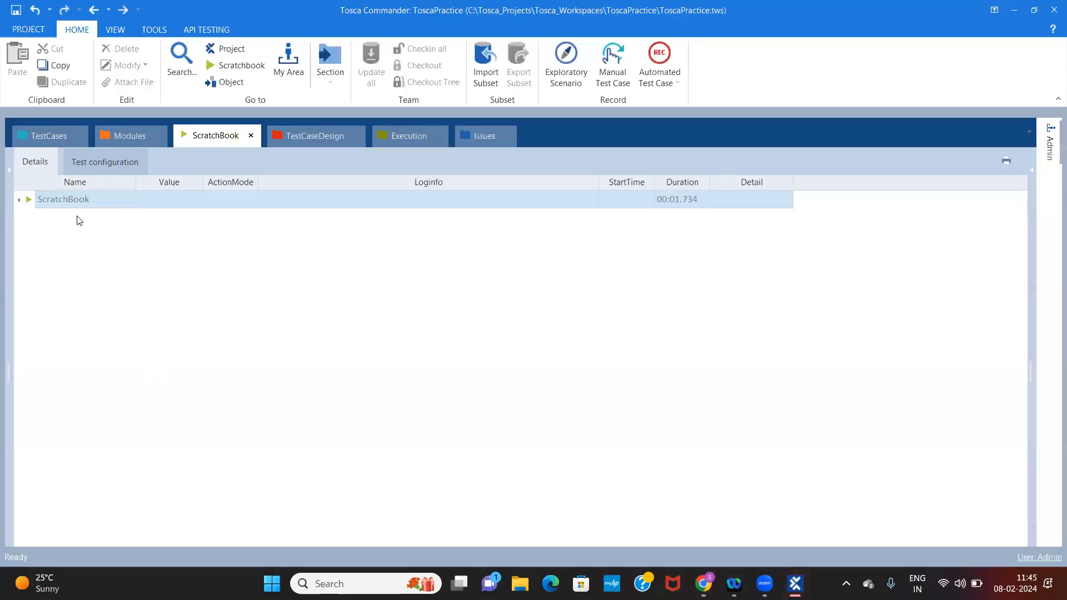
left_click(40, 138)
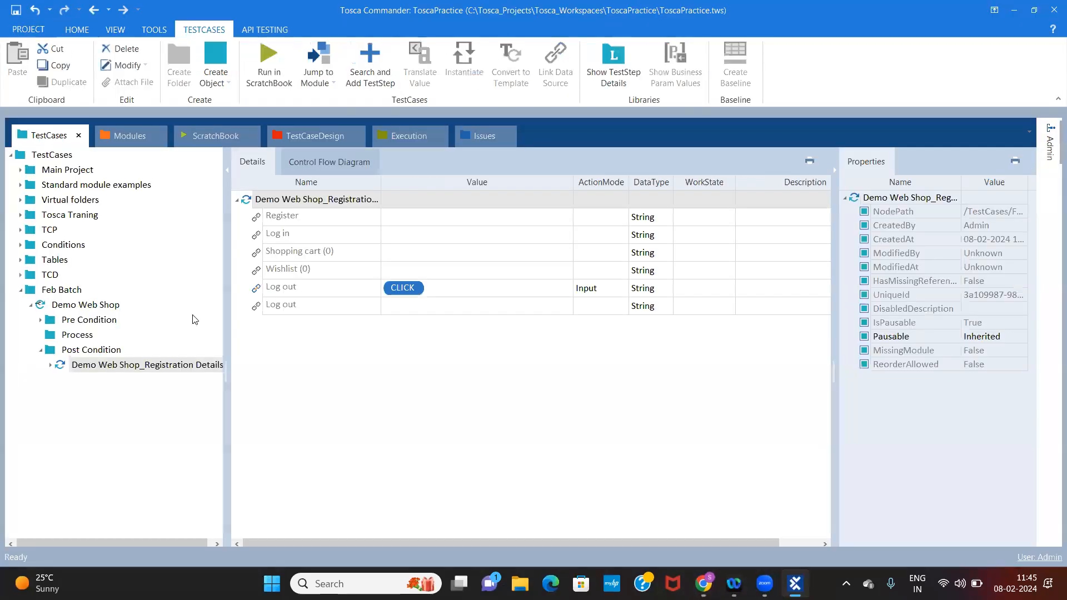
left_click(95, 350)
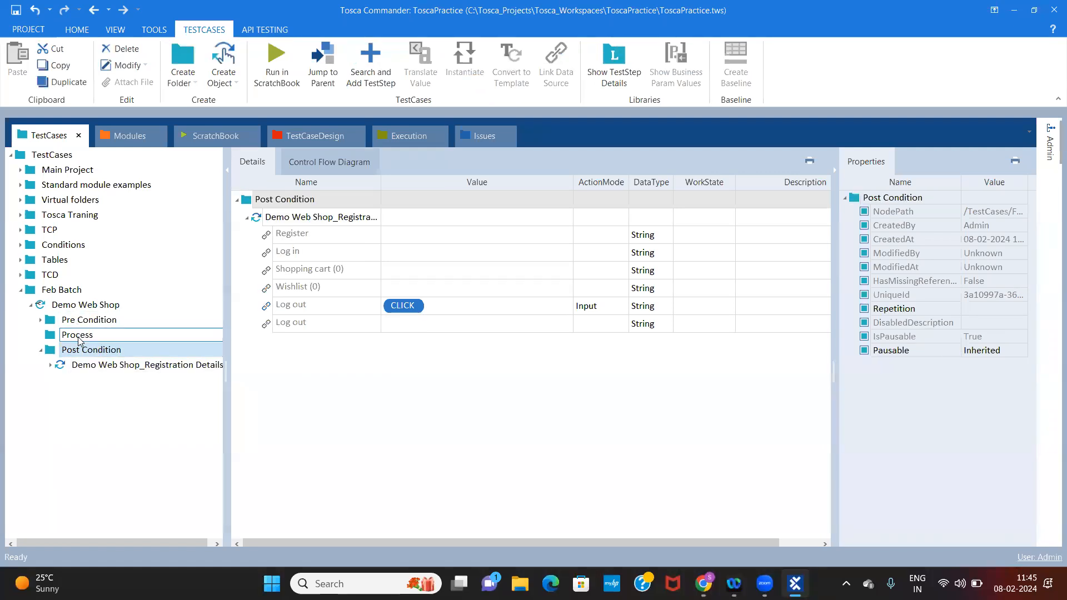
key("Return")
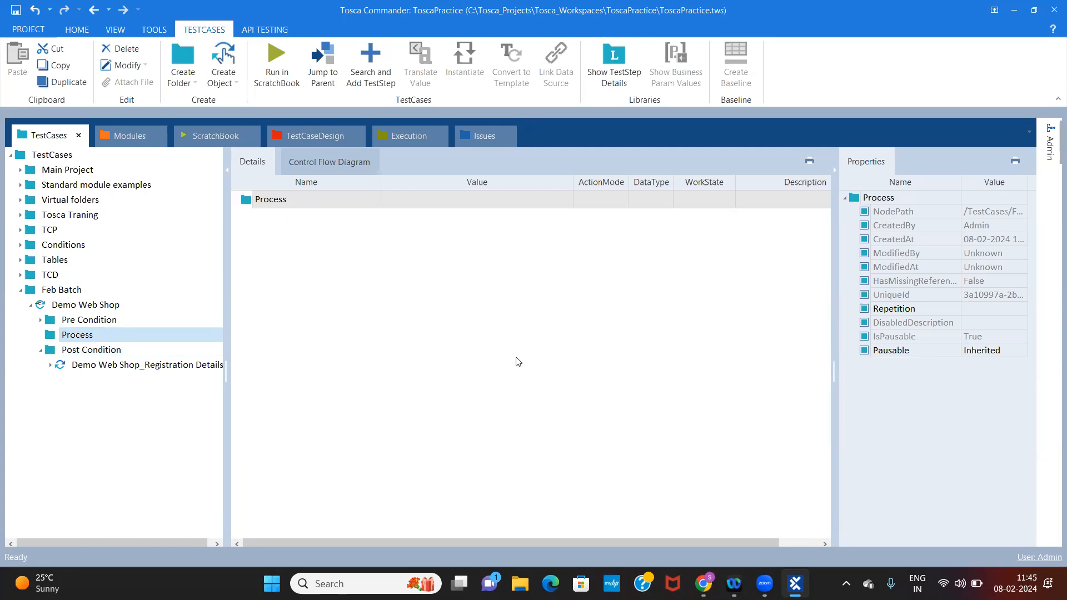
left_click(42, 351)
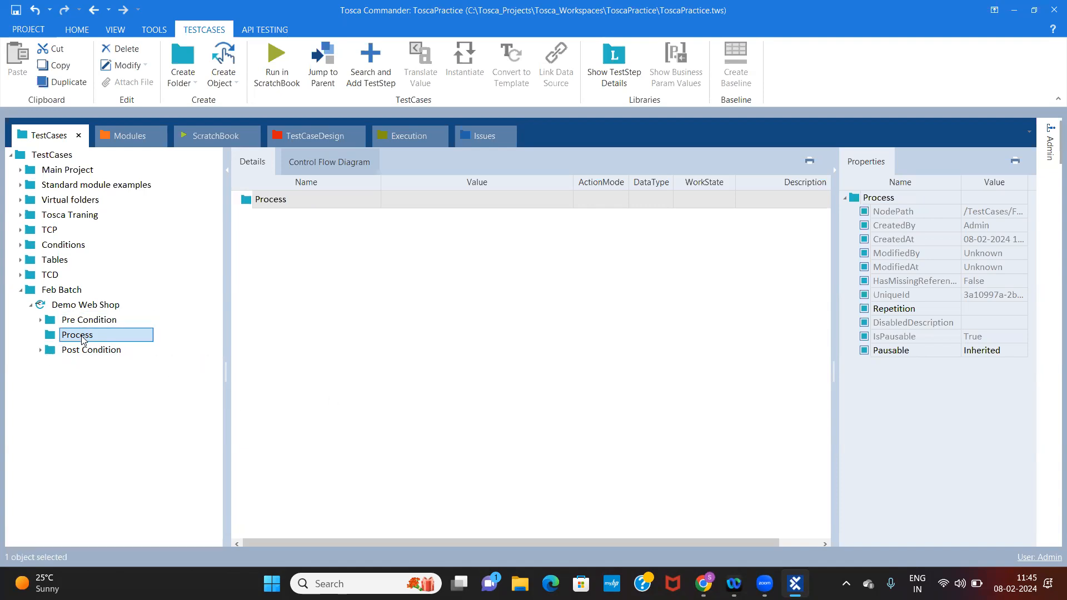
Review the whole Demo Web Shop test case and expand its Pre Condition folder to see the test steps
left_click(91, 321)
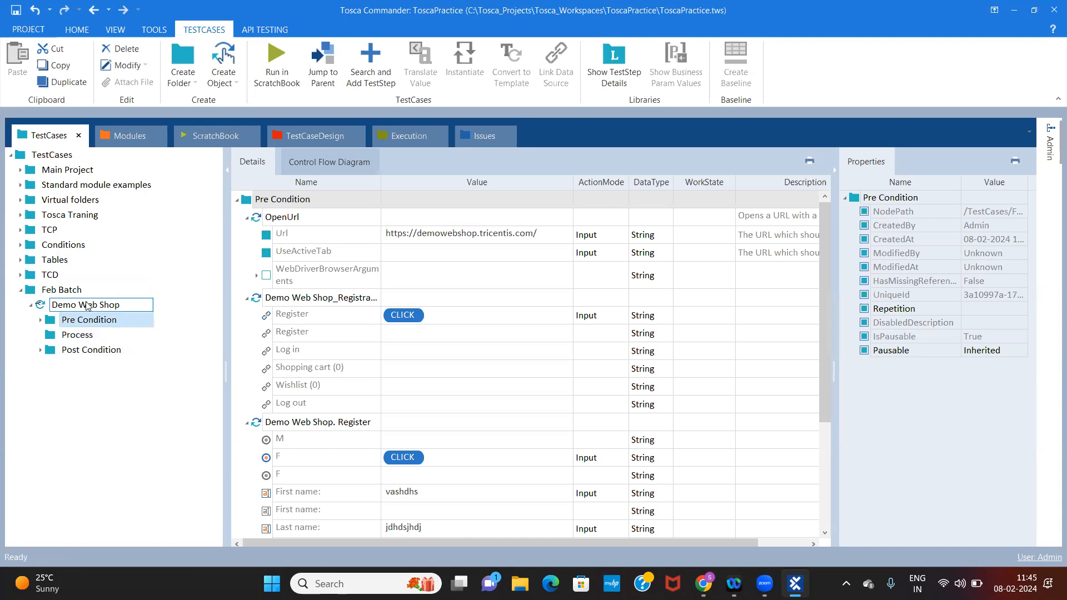
left_click(87, 306)
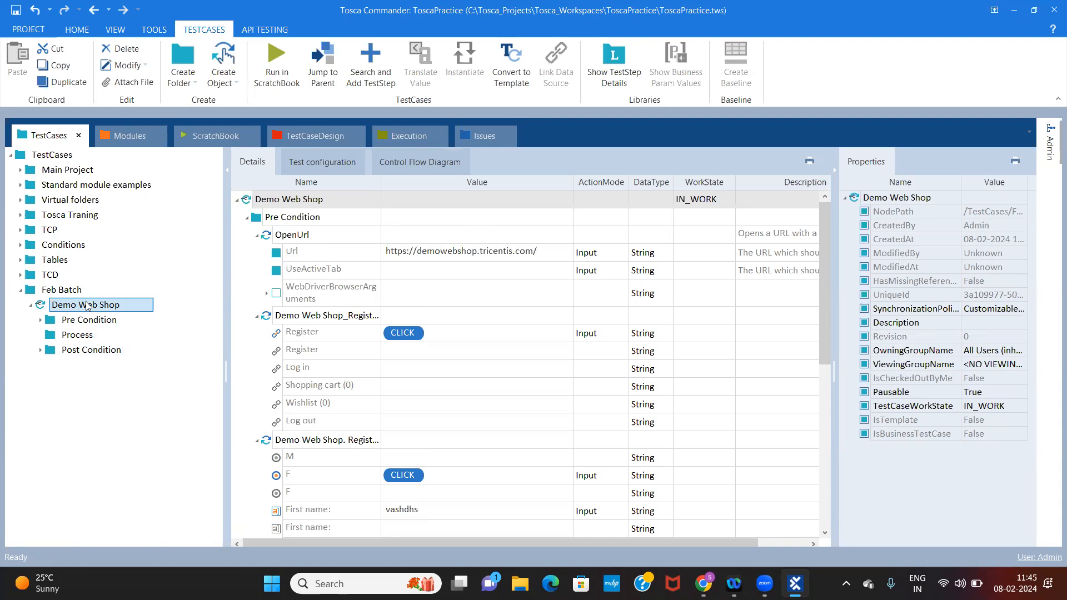
left_click(81, 322)
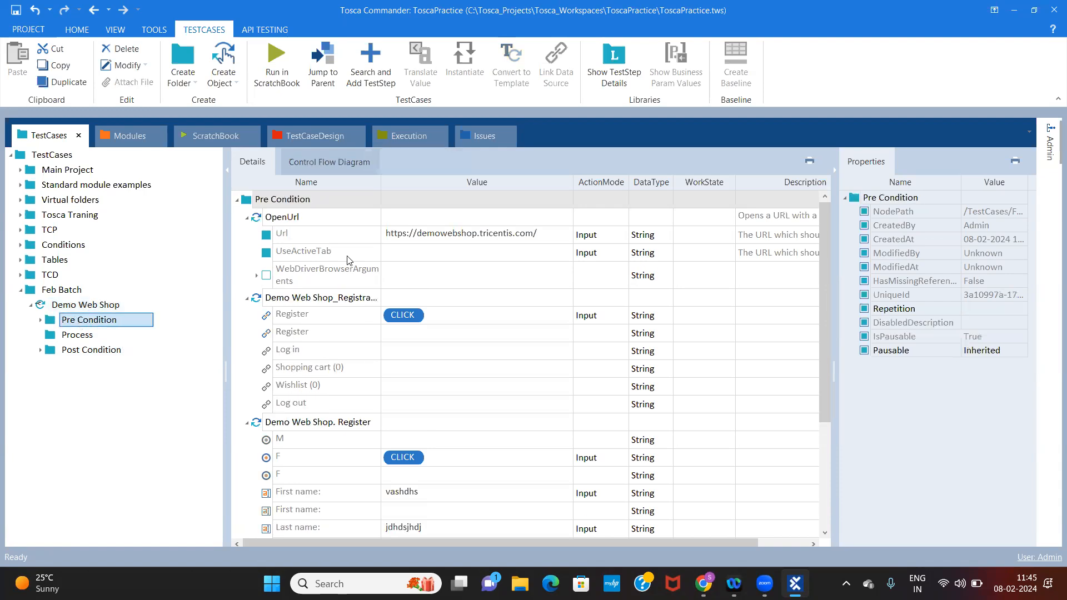
left_click(41, 320)
left_click(150, 362)
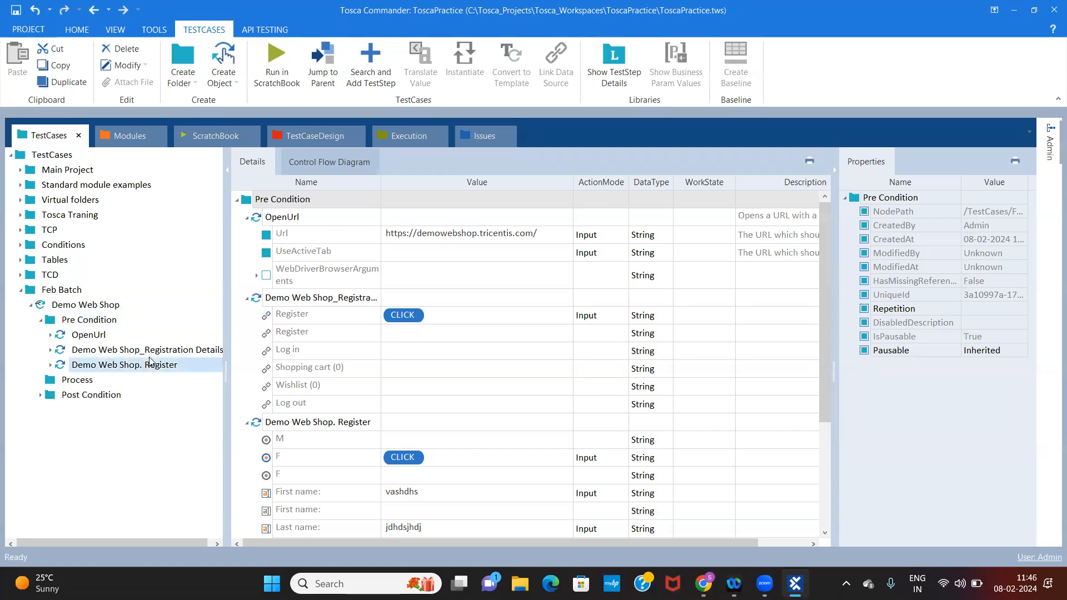
Delete the Register entry with the Click value from the Pre Condition's Demo Web Shop_Registration Details step
left_click(157, 351)
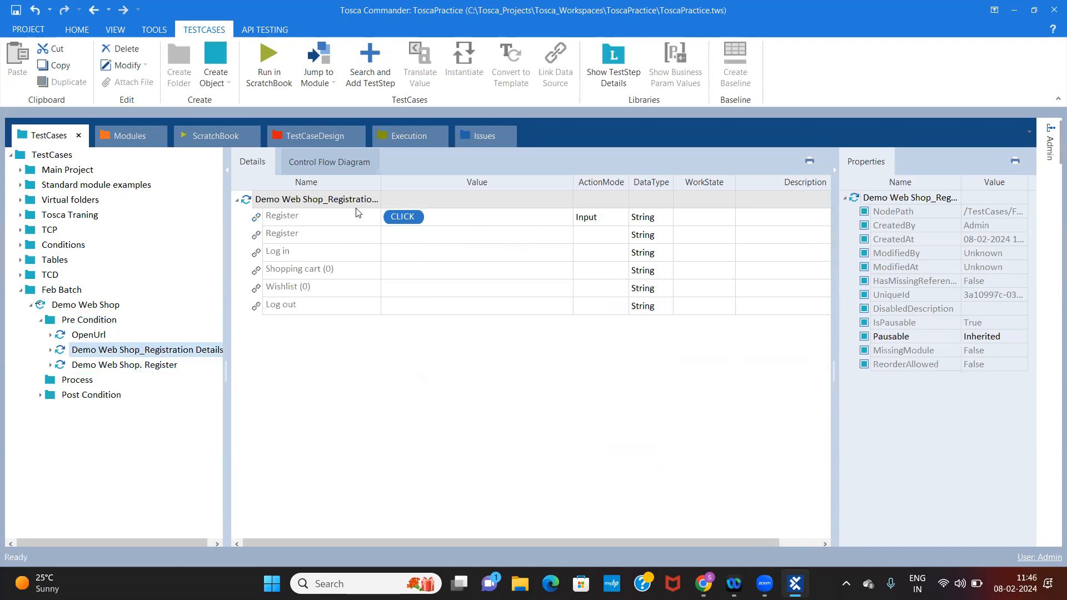
left_click(445, 216)
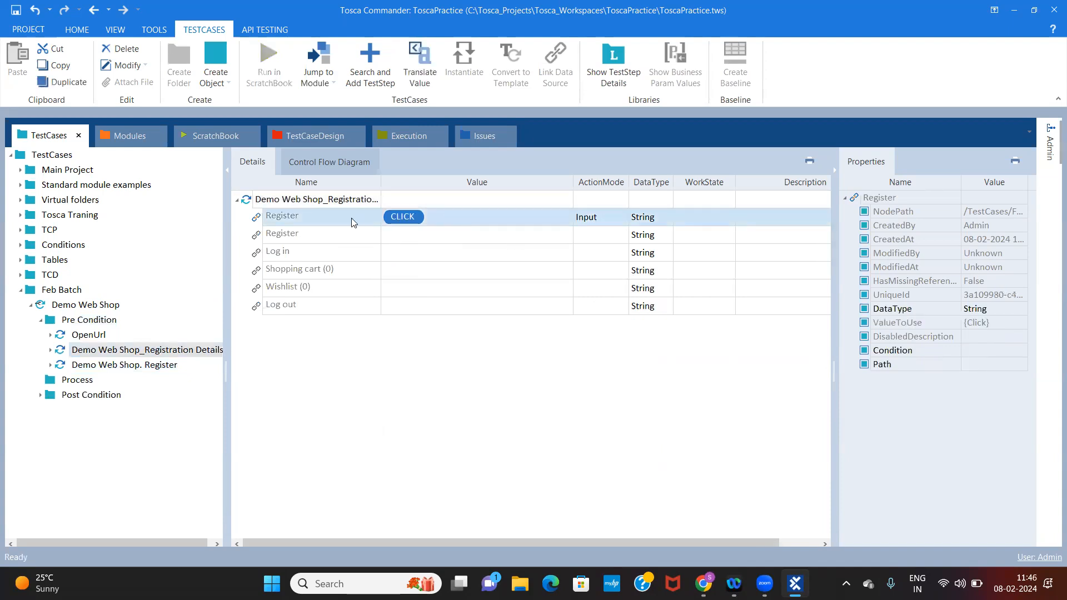
key("Delete")
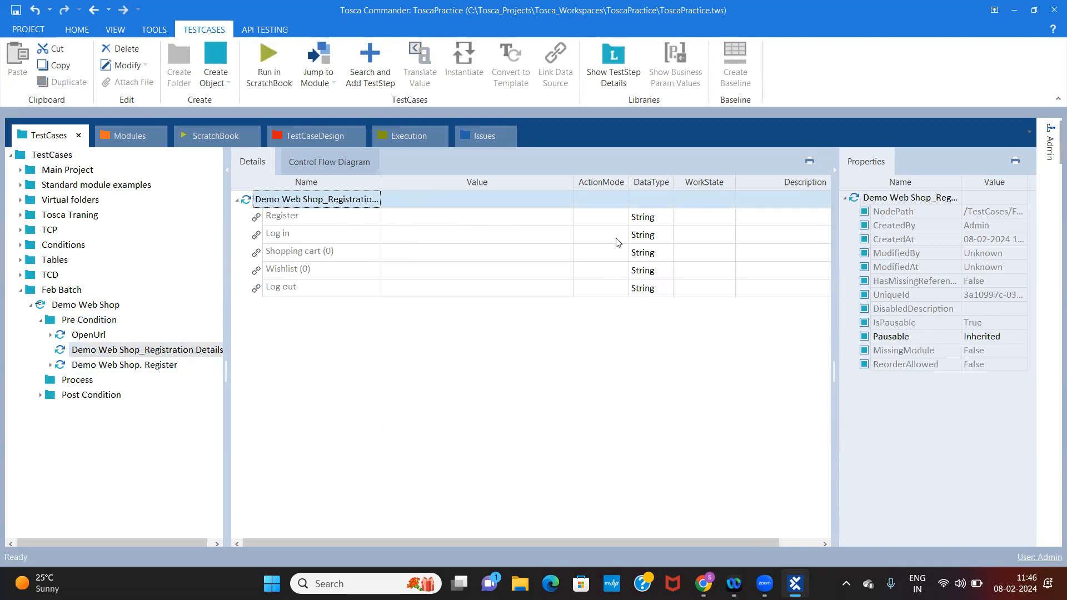
Examine the available ActionMode options for the empty Register link
left_click(480, 220)
left_click(480, 220)
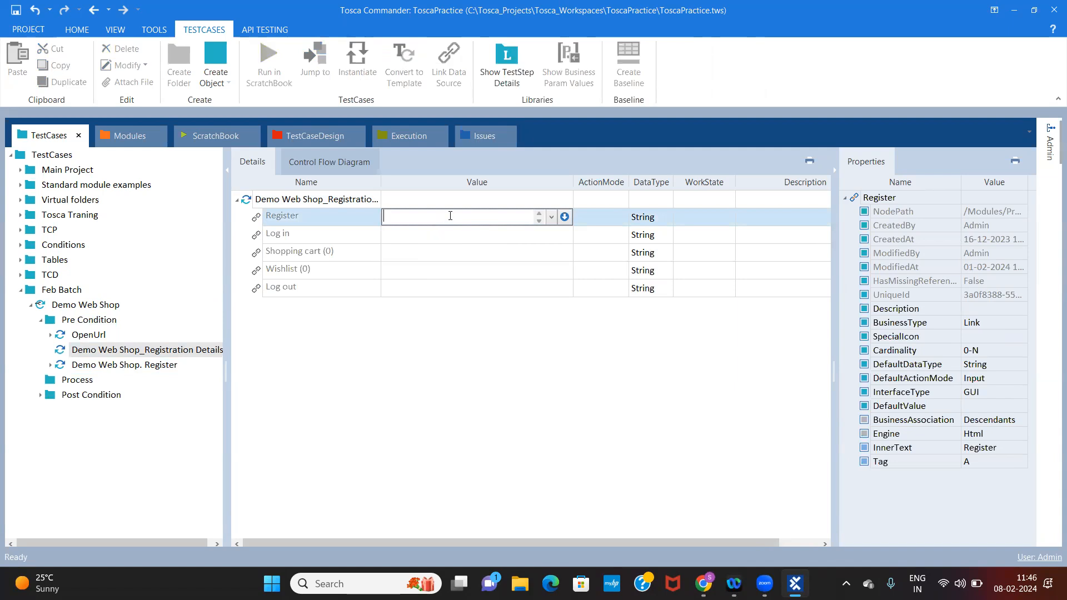
left_click(605, 220)
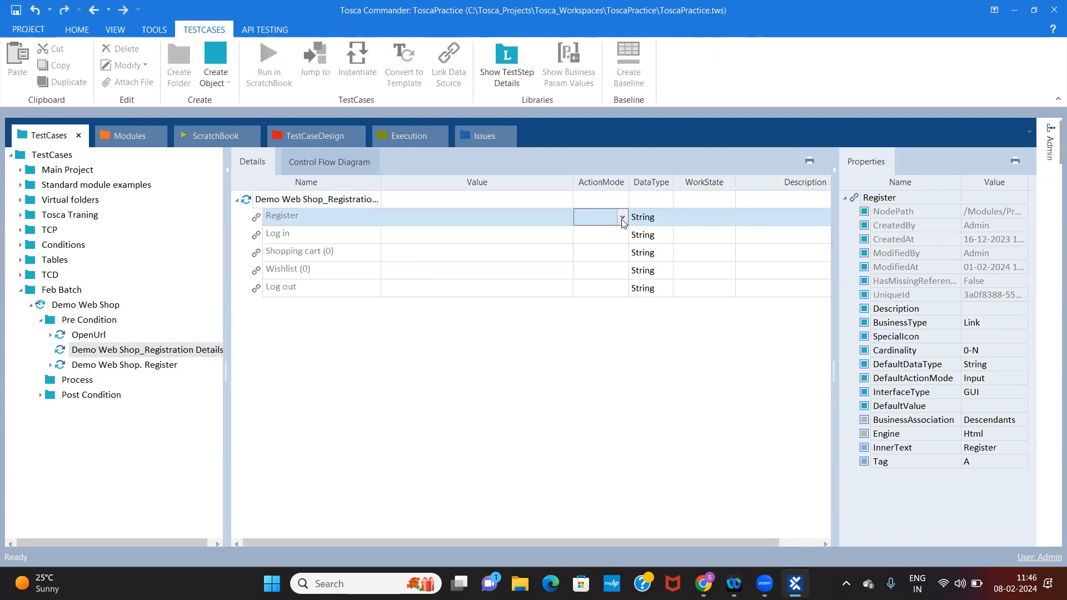
left_click(622, 219)
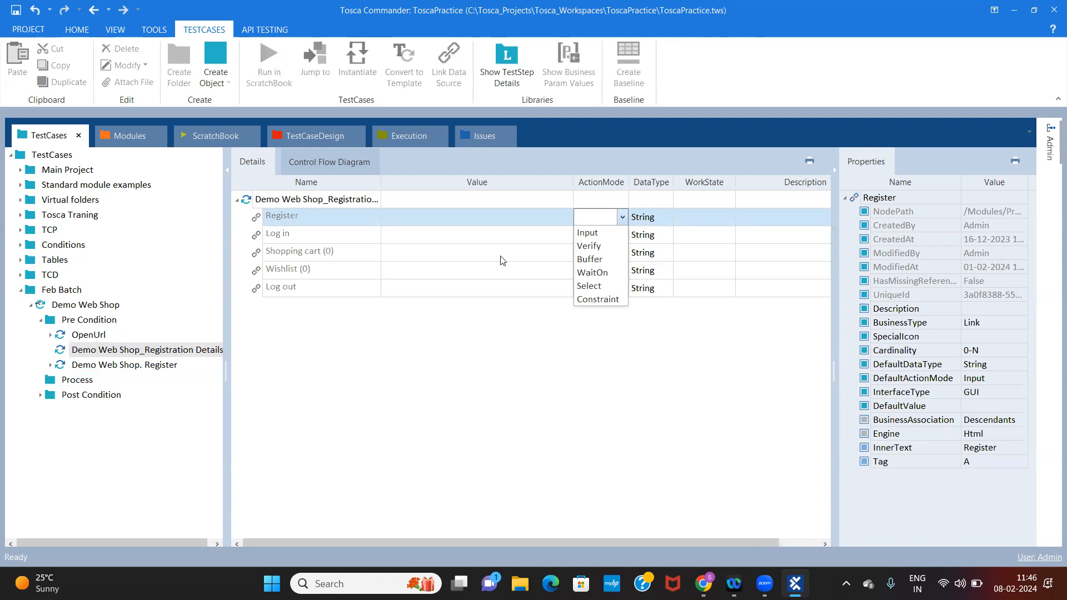
left_click(484, 233)
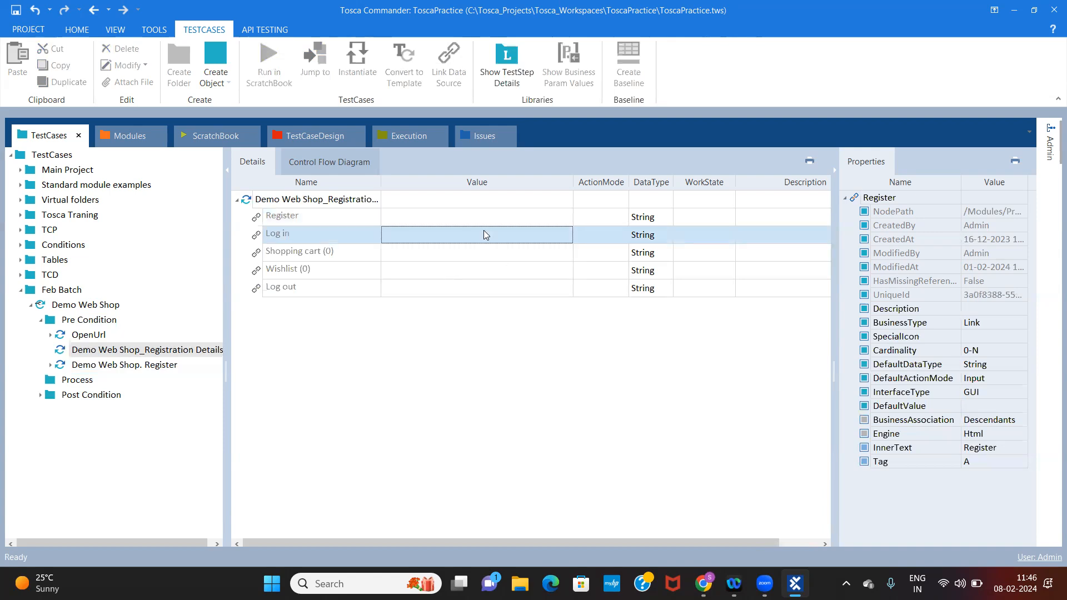
Set the Register link's value to {Click} in the Pre Condition step and inspect its ActionMode
left_click(456, 216)
left_click(554, 215)
left_click(551, 217)
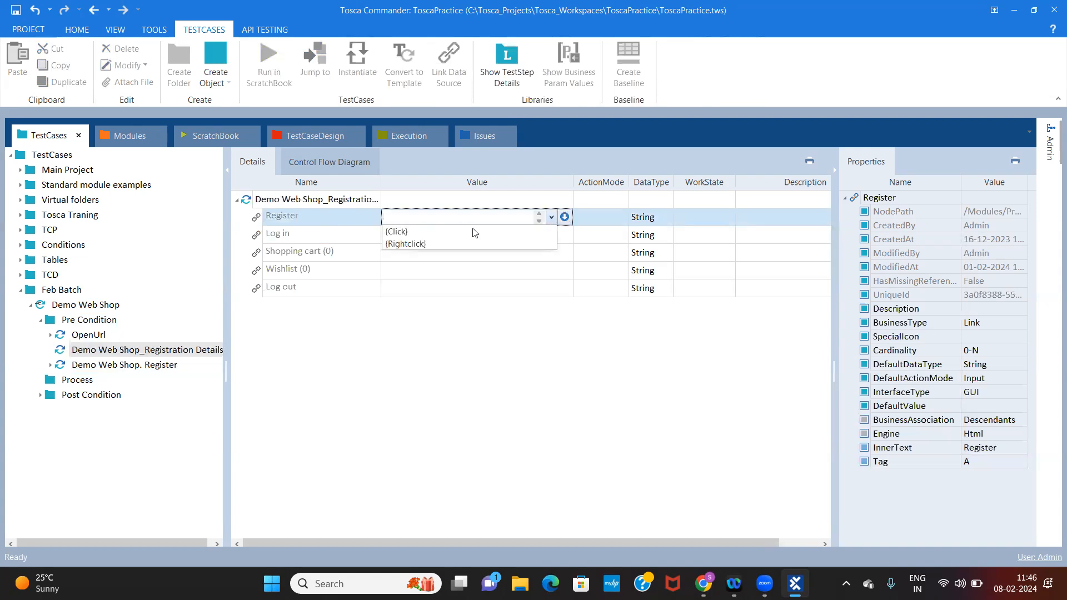
left_click(411, 231)
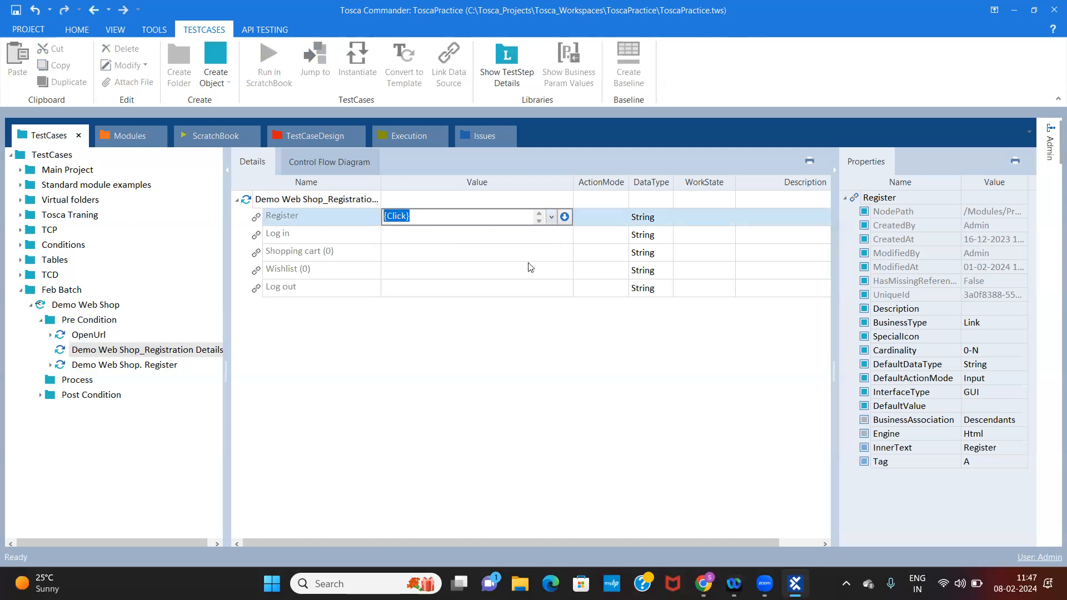
left_click(555, 289)
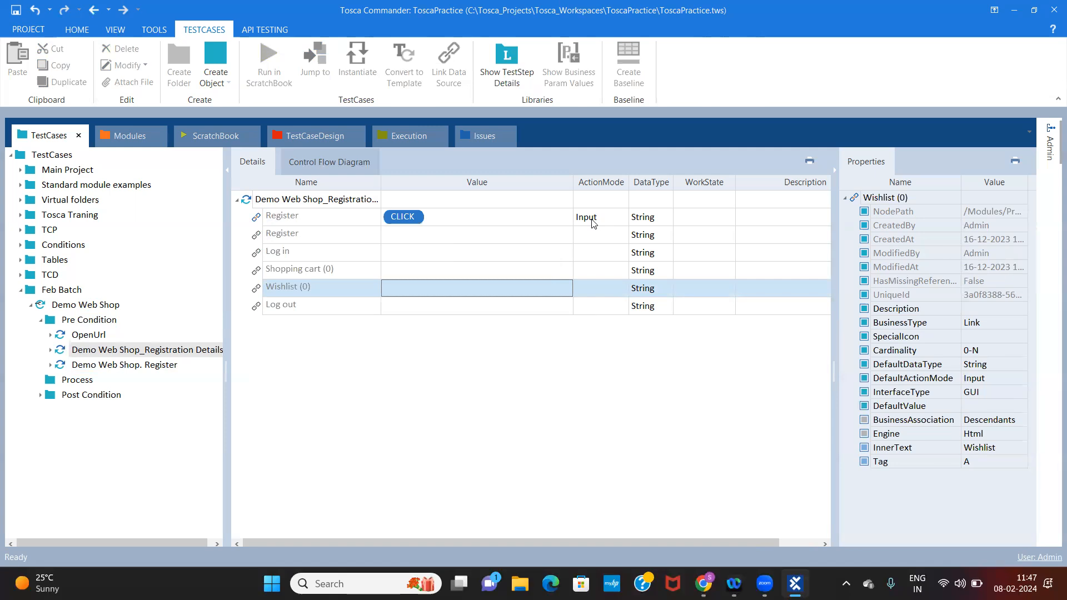
left_click(622, 215)
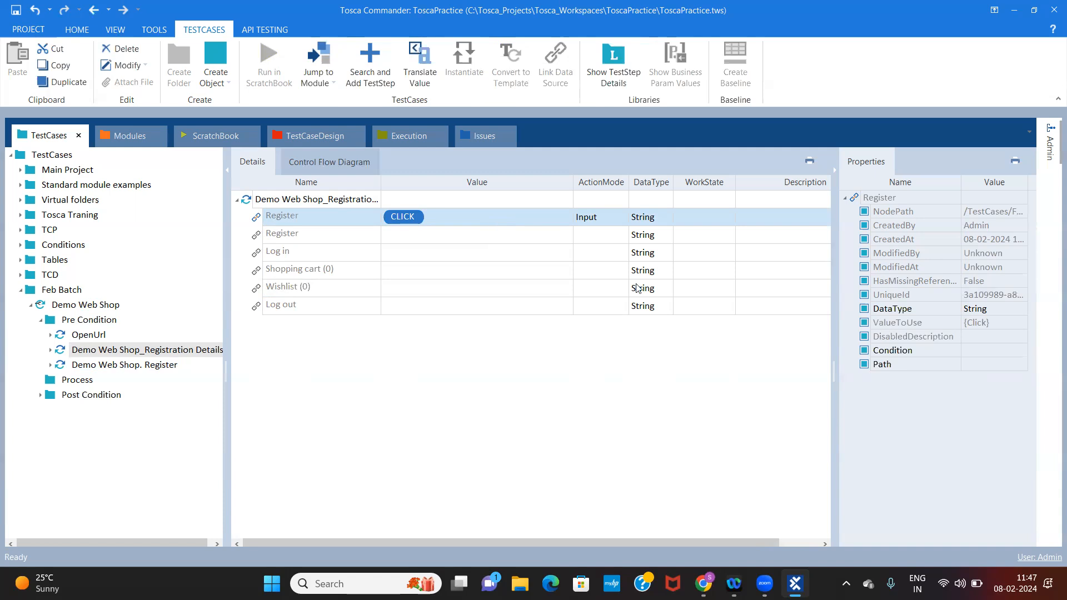
Show the desktop and open the Tosca Topics document in a maximized Word window
left_click(1065, 585)
double_click(131, 23)
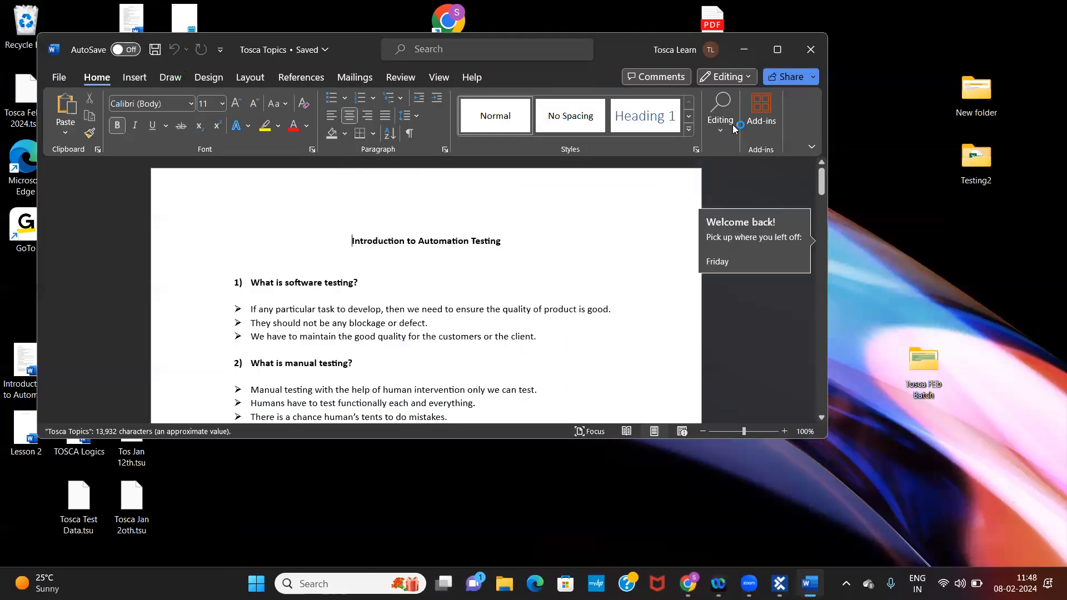
left_click(778, 50)
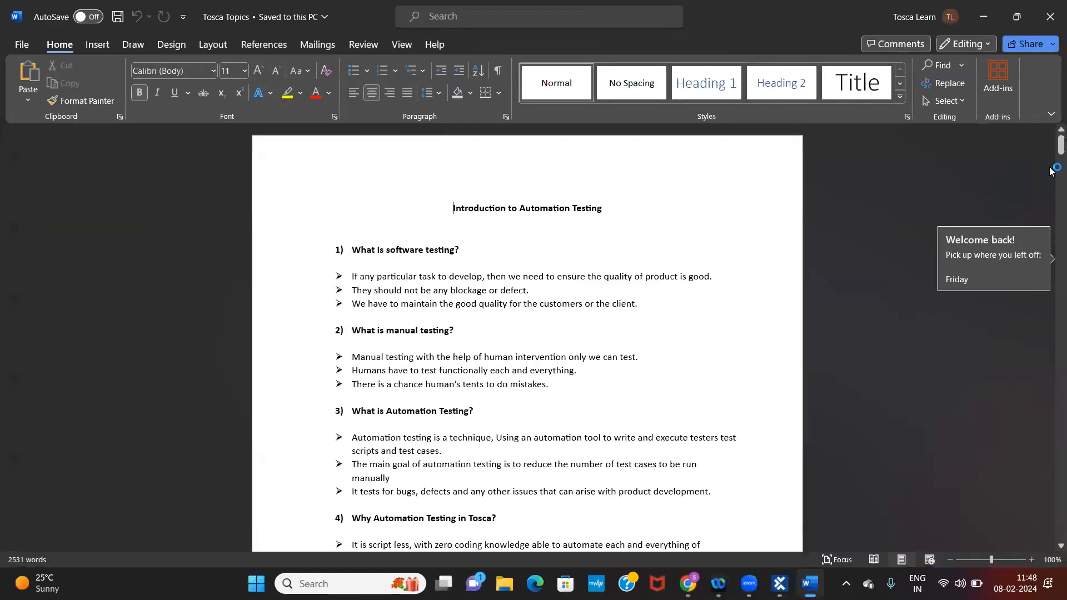
Find the action mode questions in the Tosca Topics document and highlight the answer under "What is Input & Uses?"
left_click_drag(1050, 151, 1051, 284)
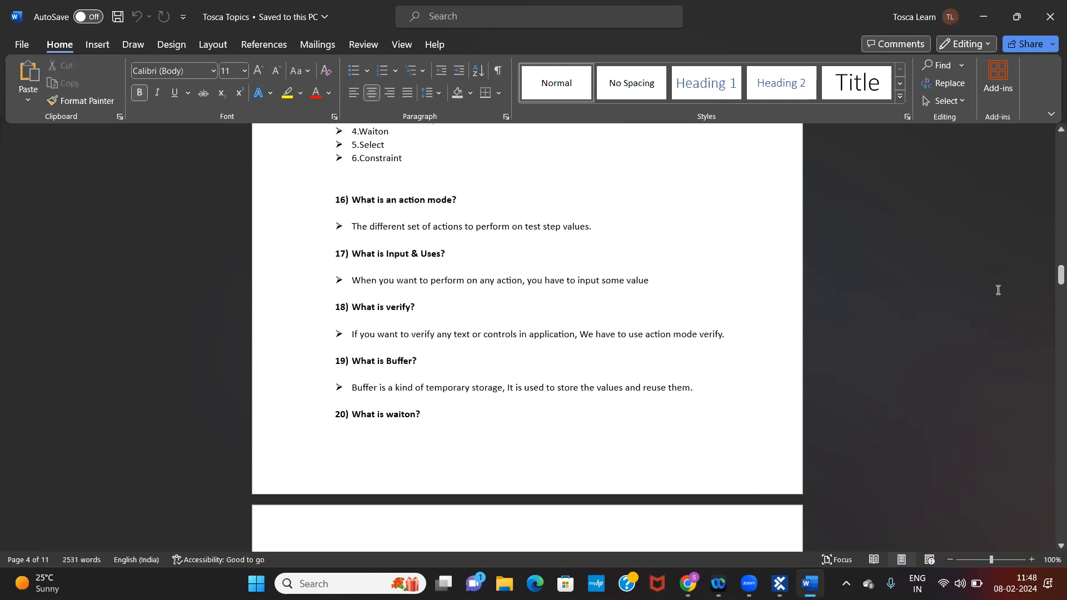
left_click_drag(1050, 279, 1050, 279)
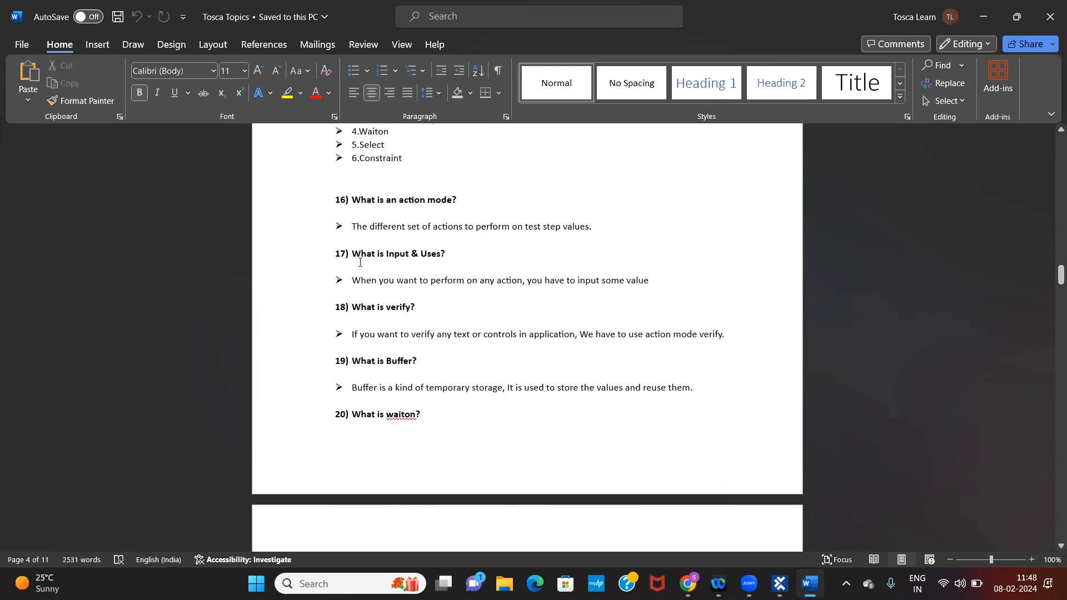
left_click_drag(352, 280, 523, 285)
left_click_drag(675, 287, 467, 285)
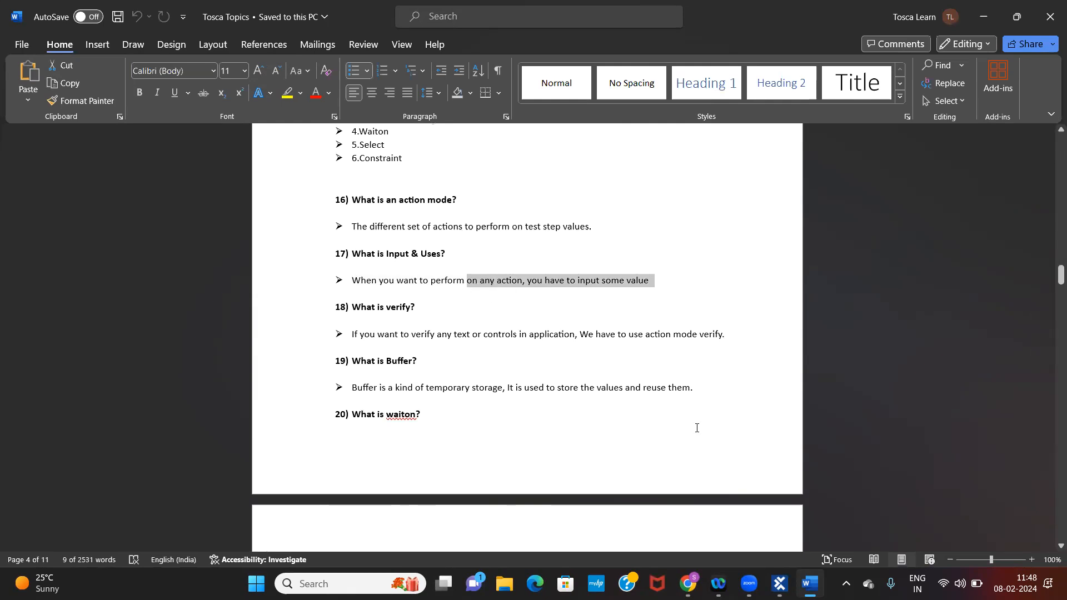
Switch to Tosca Commander and reselect {Click} as the value of the first Register link in the Demo Web Shop_Registration Details step
left_click(779, 583)
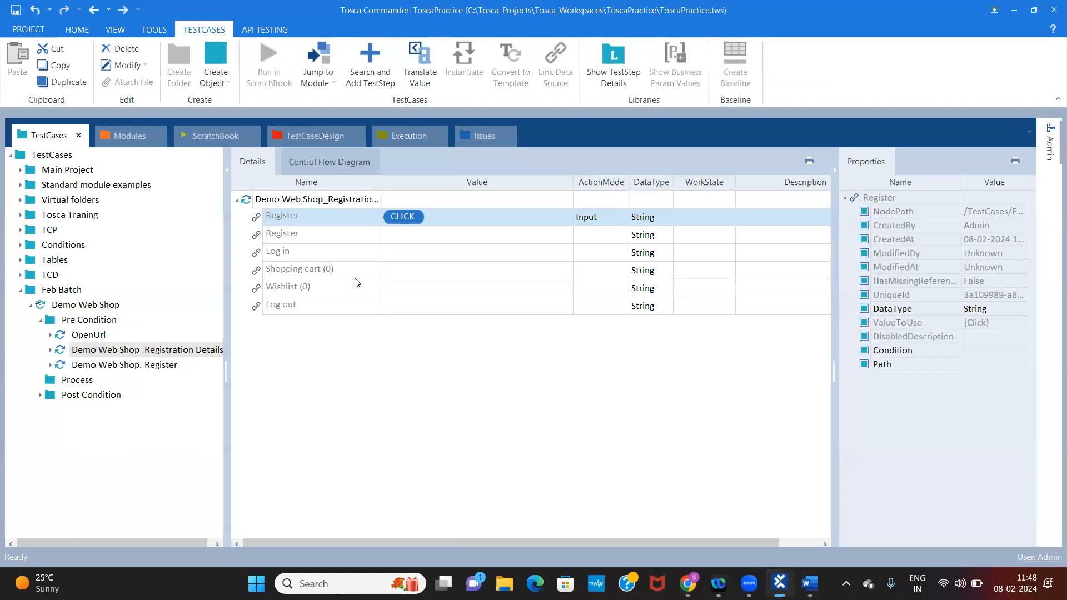
left_click(460, 222)
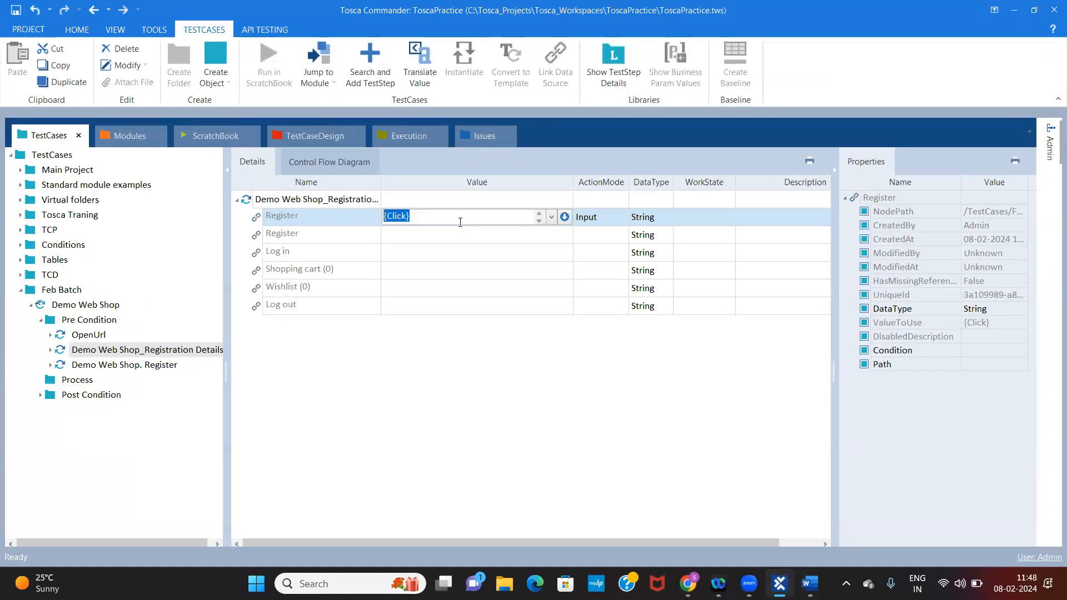
left_click(460, 222)
left_click(552, 217)
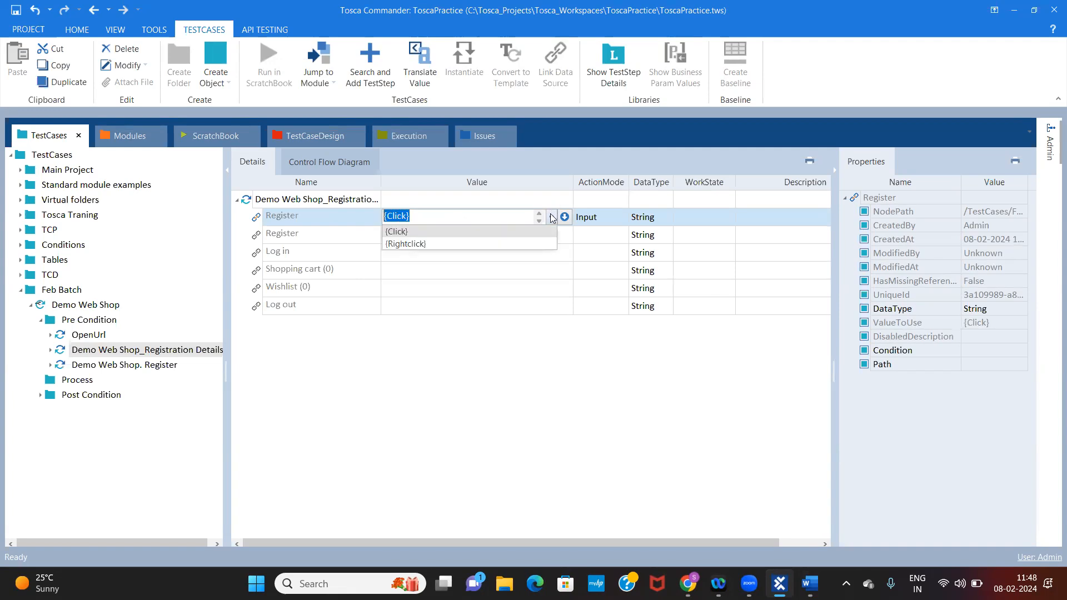
left_click(409, 233)
left_click(435, 222)
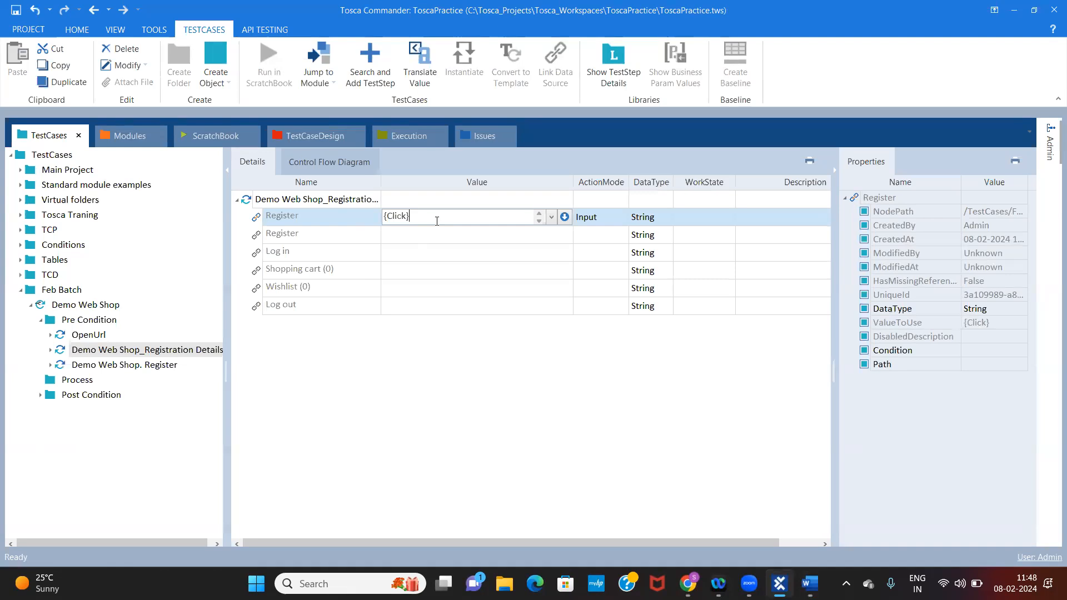
Delete the Register entry with the Click value and set {Click} on the remaining empty Register link
right_click(320, 215)
left_click(346, 190)
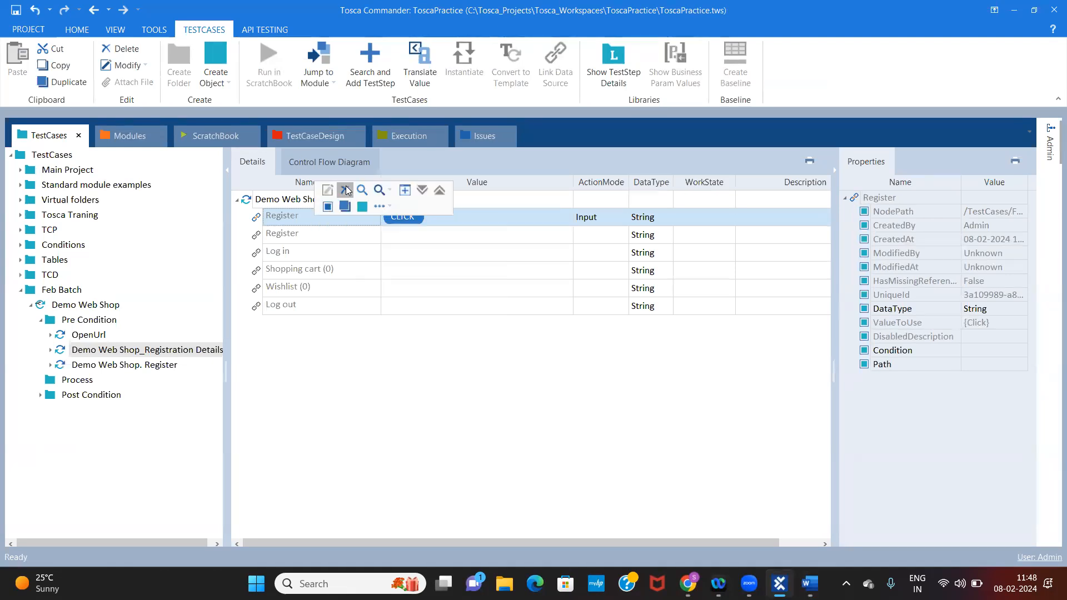
left_click(452, 221)
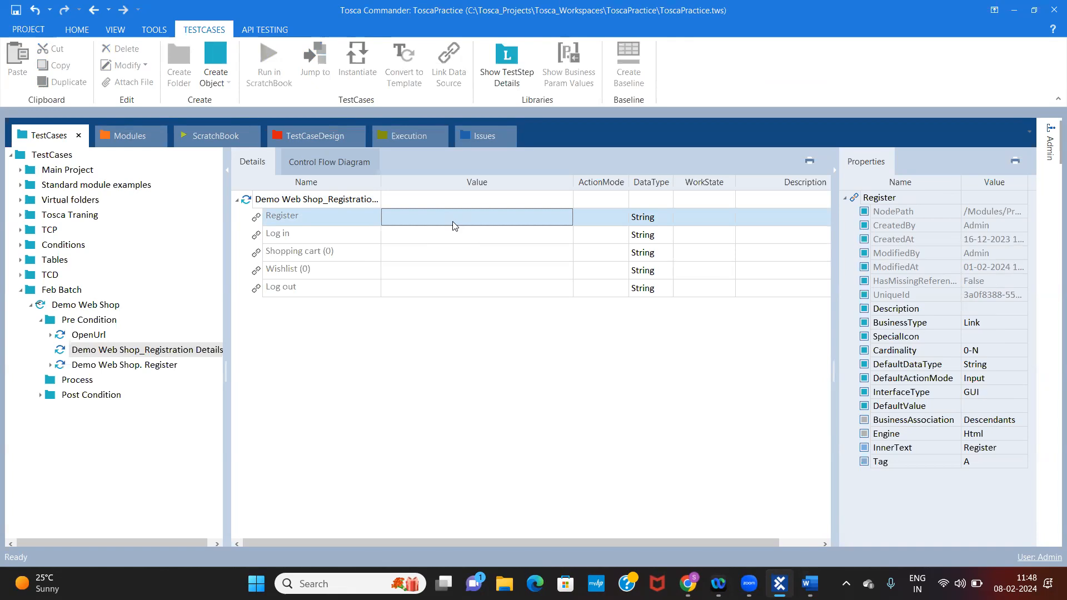
left_click(454, 222)
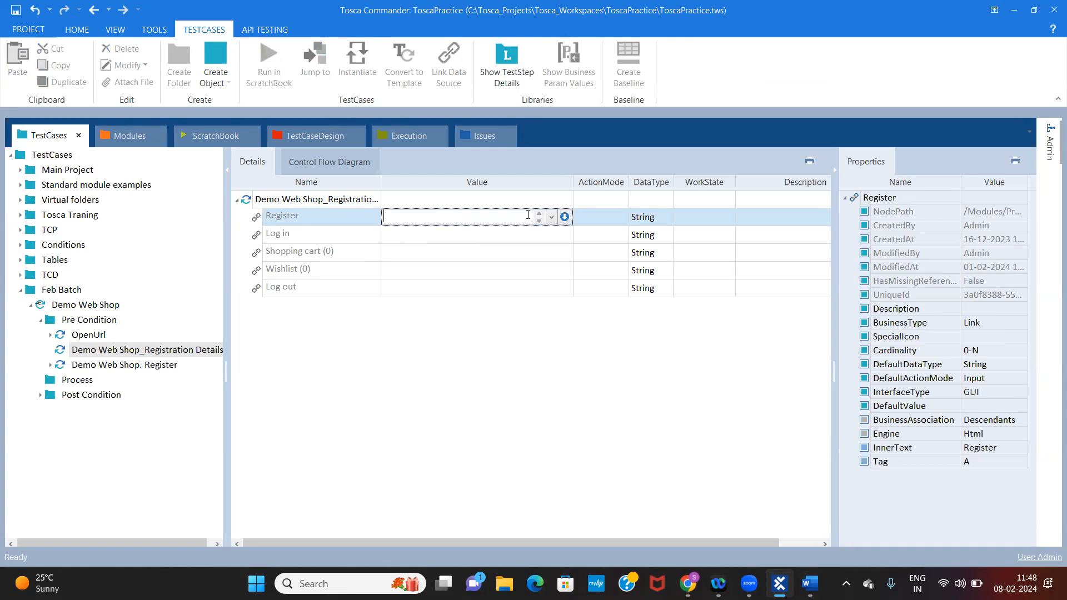
left_click(551, 217)
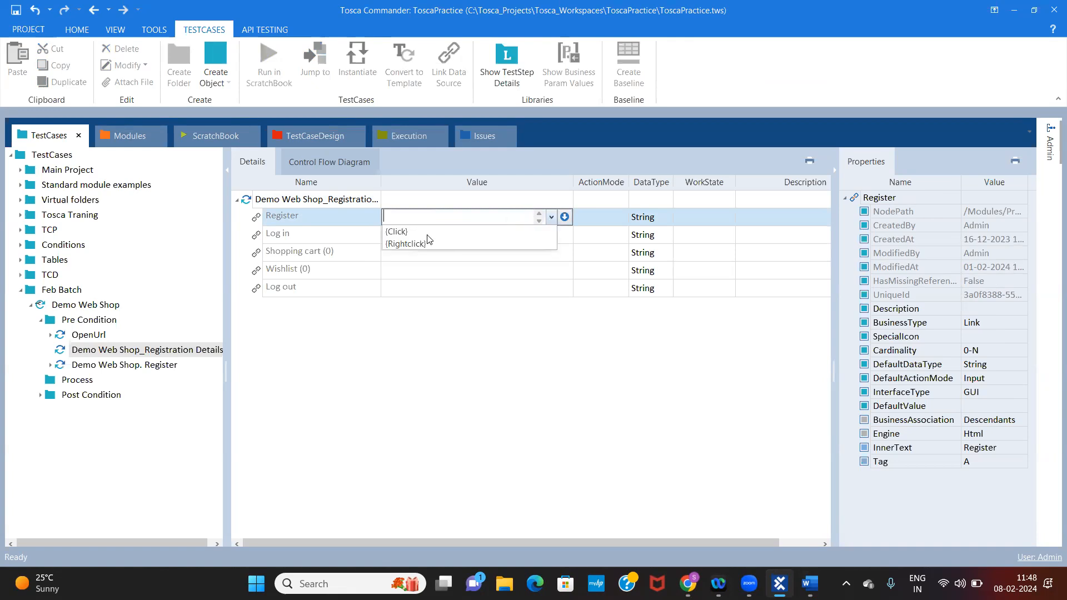
left_click(397, 231)
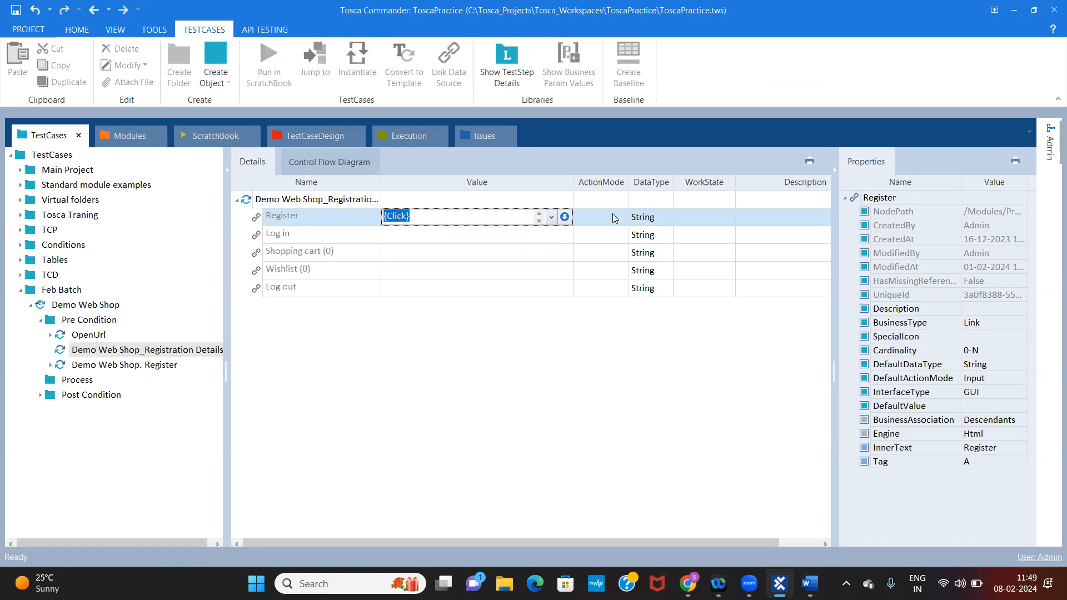
left_click(616, 238)
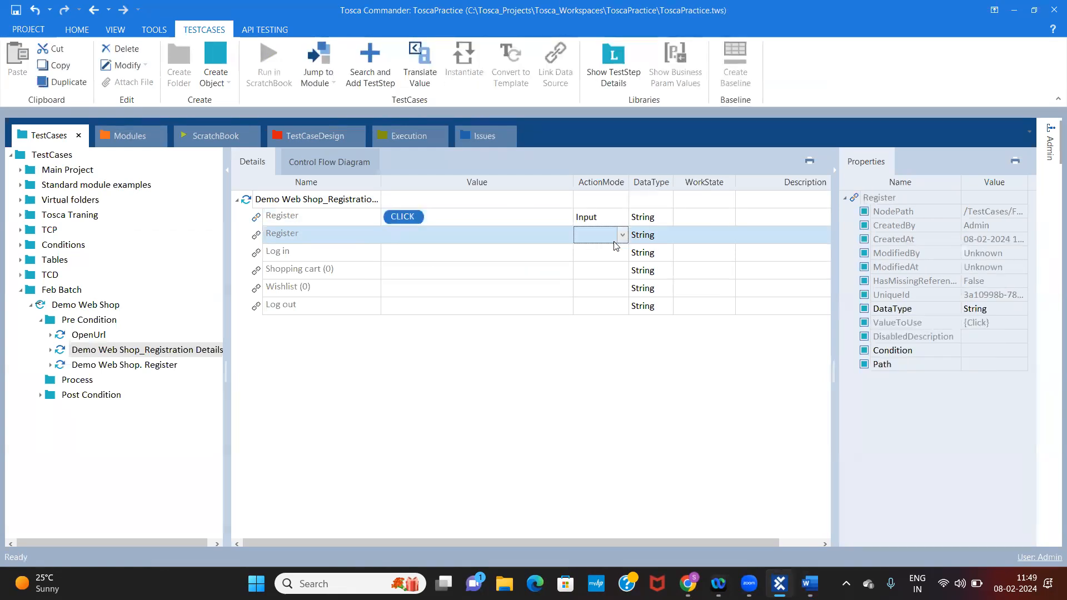
Run the Demo Web Shop_Registration Details step in the ScratchBook and return to the test case details in Tosca Commander
right_click(319, 199)
left_click(395, 286)
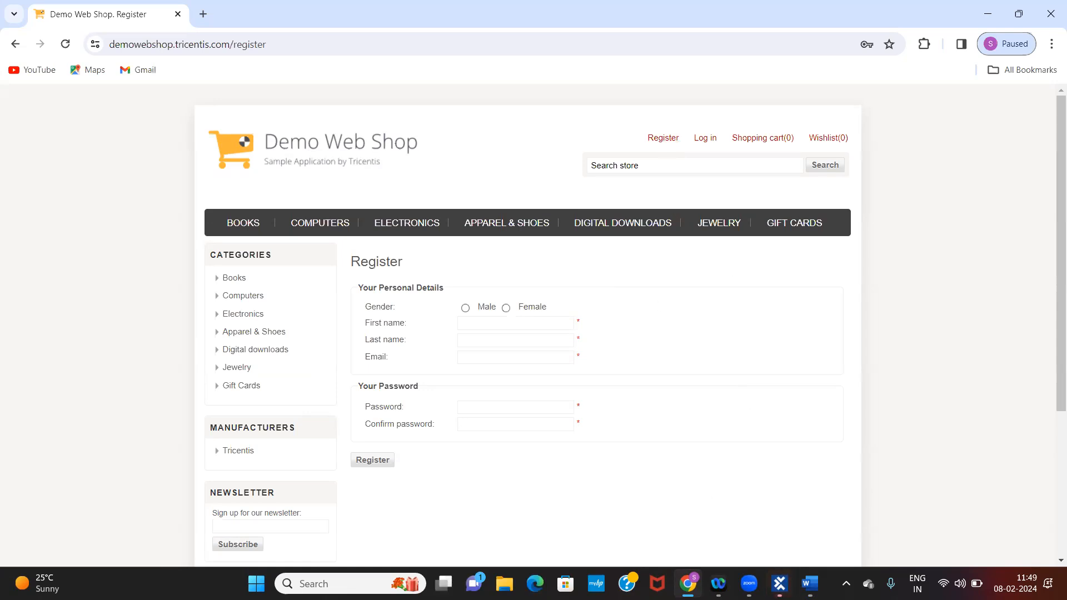
left_click(780, 583)
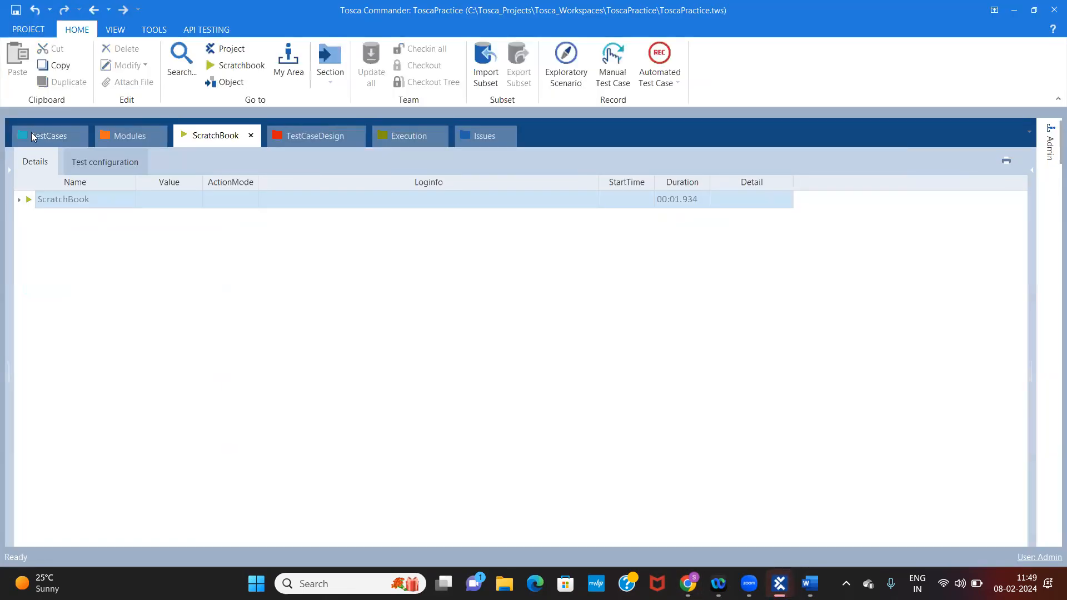
left_click(38, 139)
Delete the Register entry with the Click value from the Demo Web Shop_Registration Details step
left_click(486, 225)
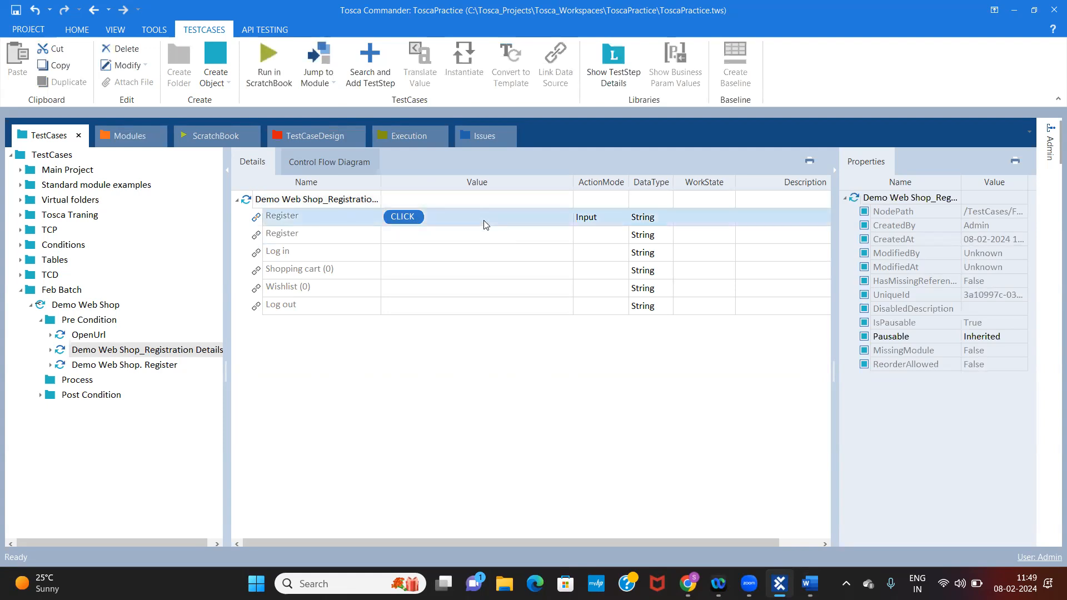
left_click(355, 218)
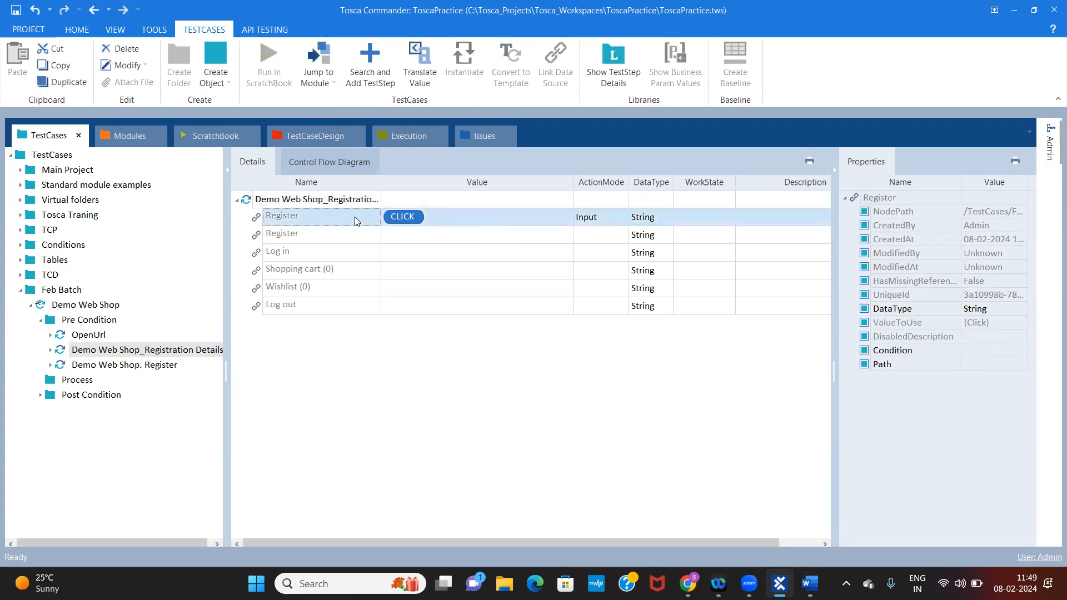
key("Delete")
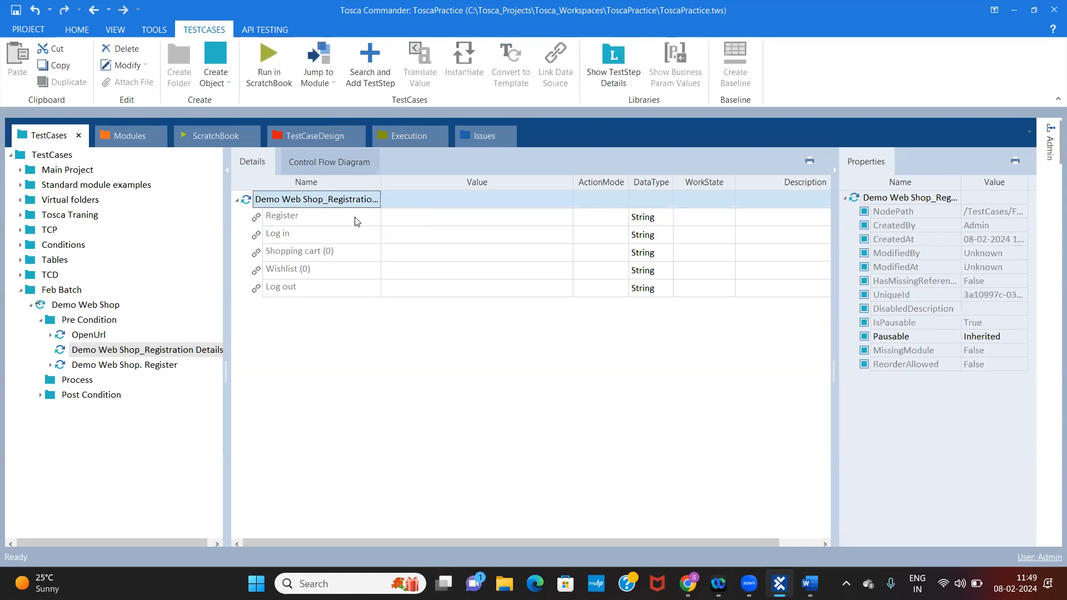
Examine the available ActionMode options for the empty Register link, including Verify
left_click(331, 215)
left_click(609, 216)
left_click(610, 217)
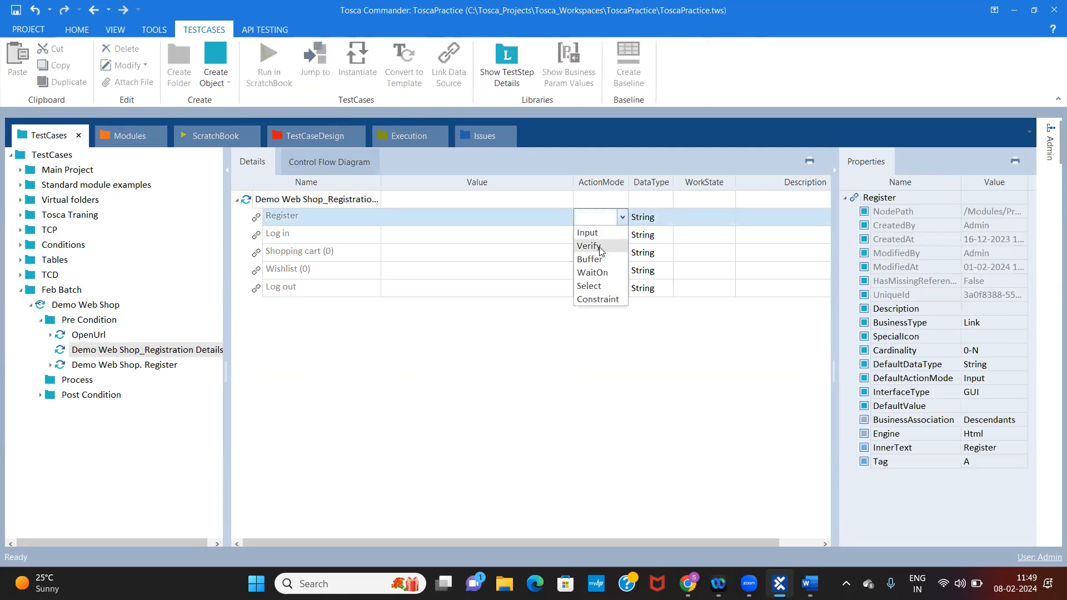
left_click(463, 219)
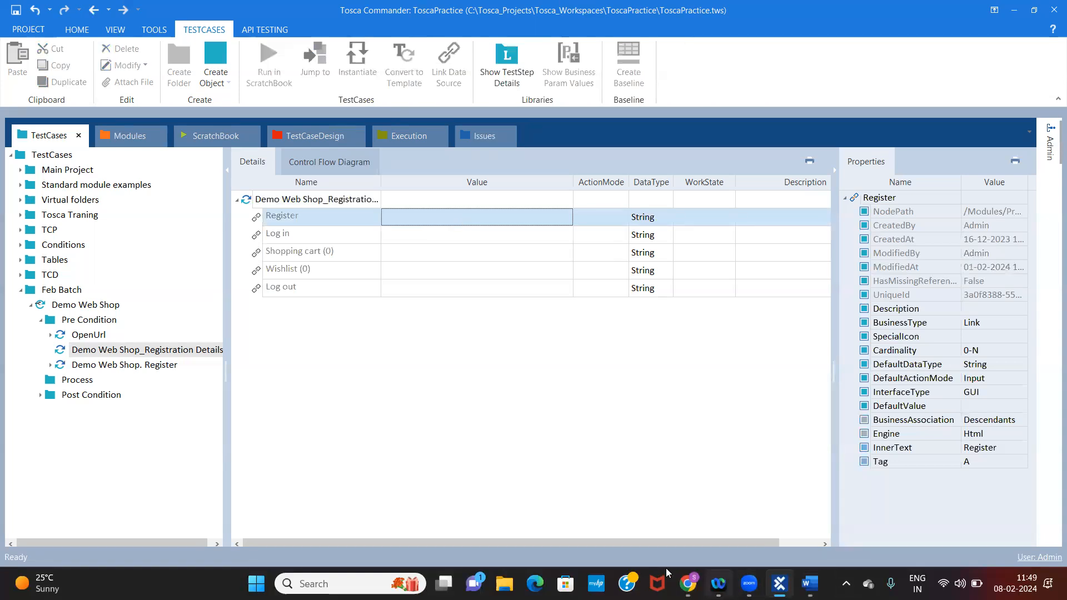
Switch to Chrome, view the Demo Web Shop header links and the Shopping cart page, and return to Tosca Commander
left_click(687, 584)
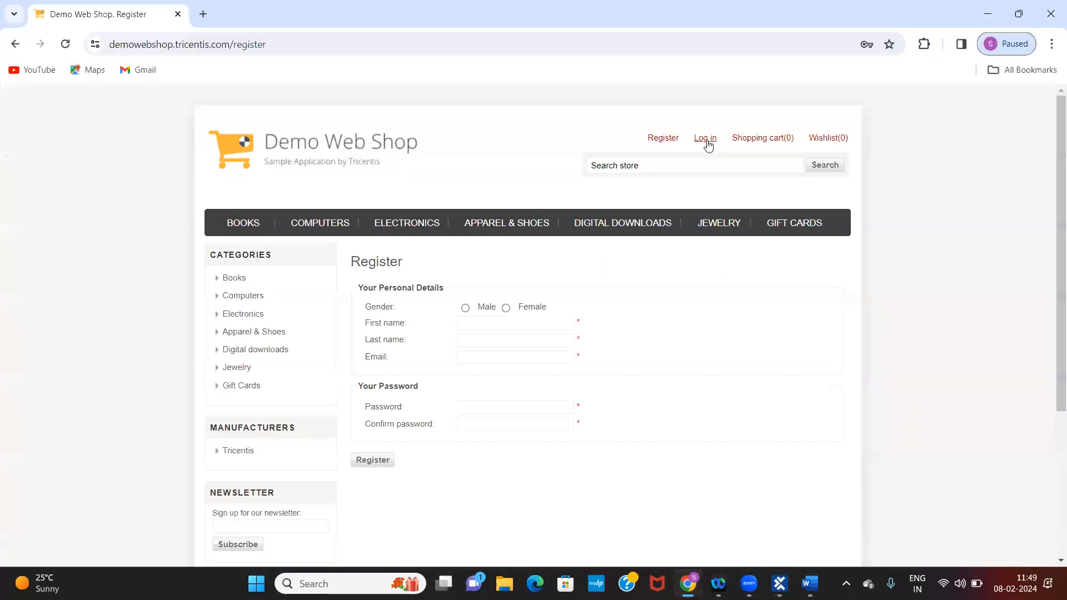
left_click(757, 138)
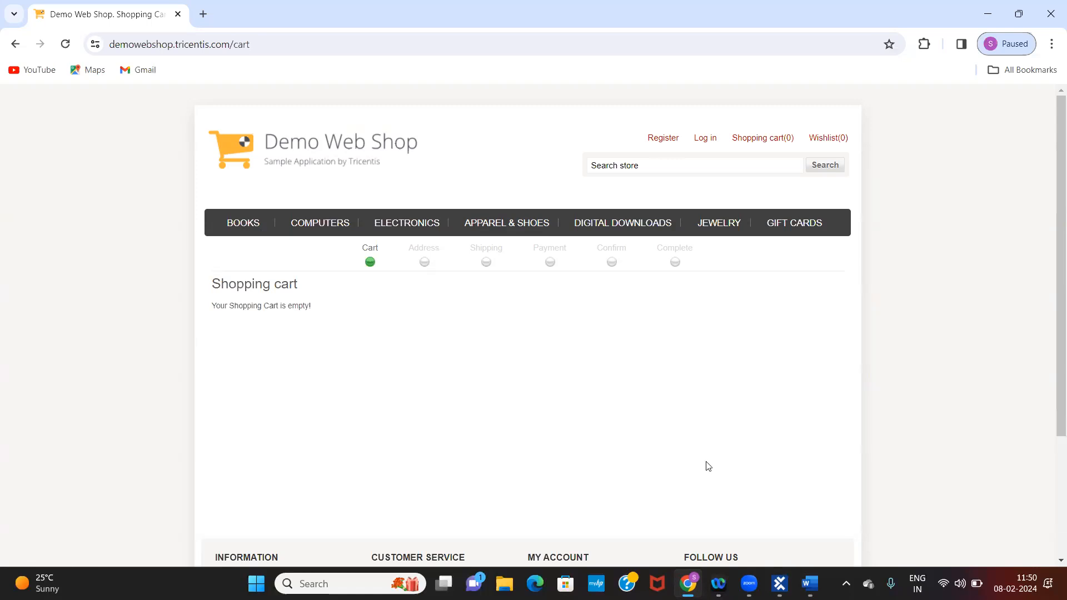
left_click(779, 583)
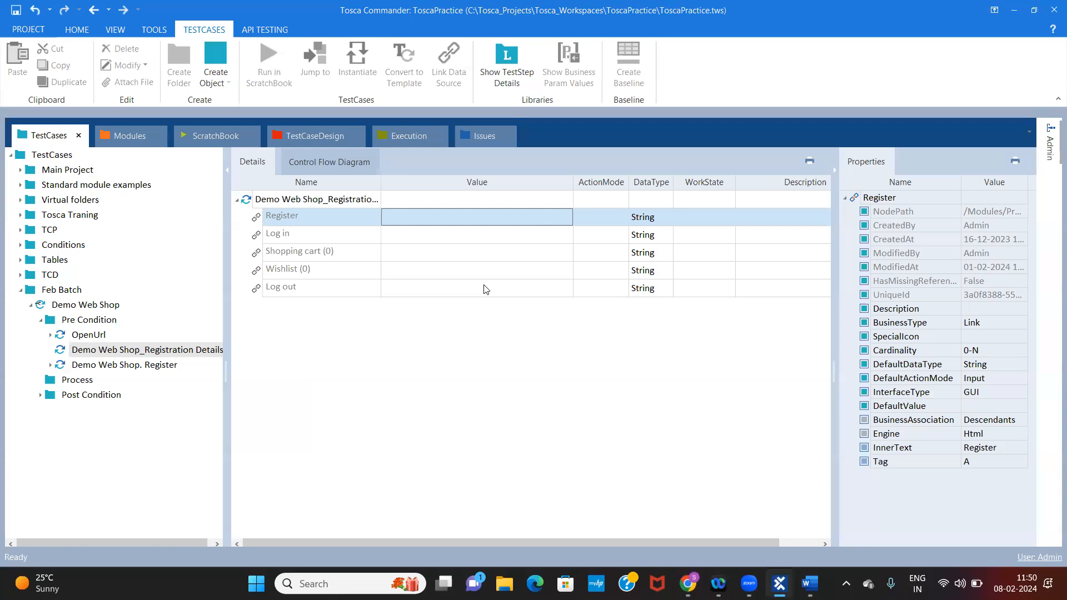
Set the Register link's value to the property condition Visible = True in the Demo Web Shop_Registration Details step
left_click(561, 220)
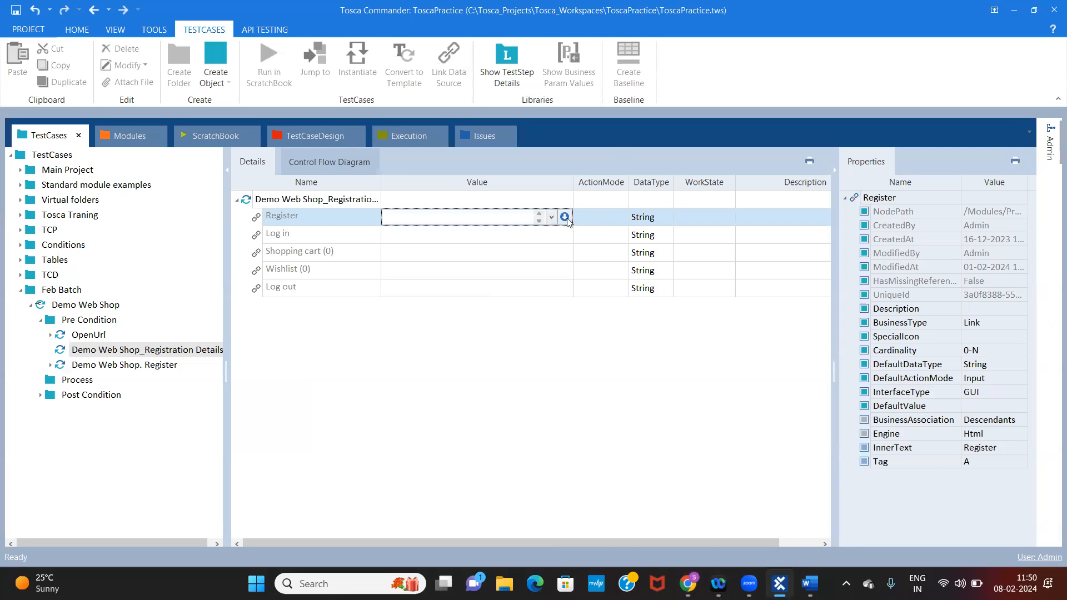
left_click(565, 217)
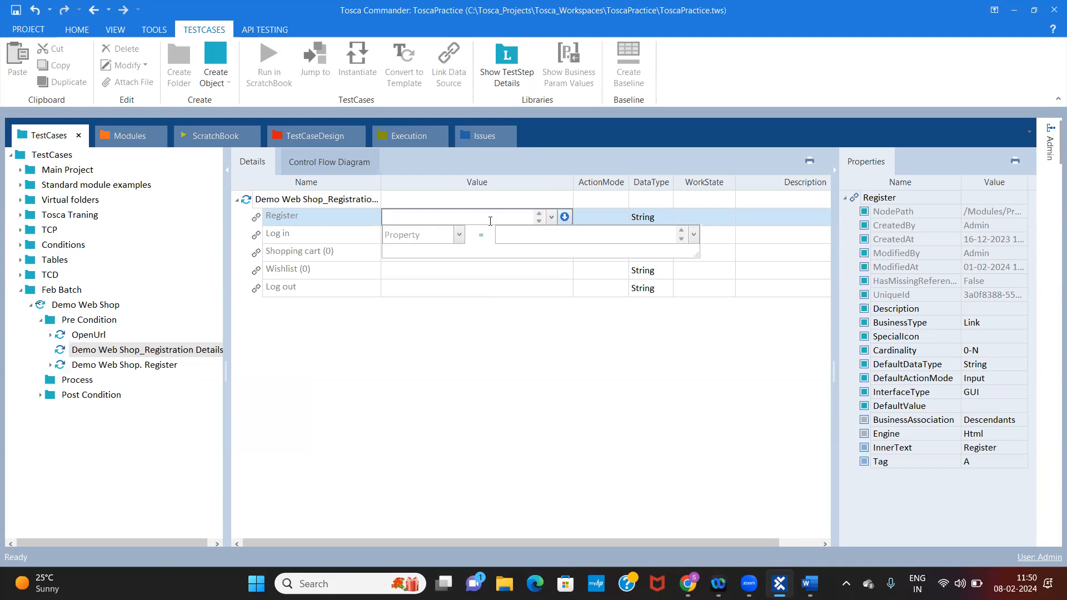
left_click(459, 236)
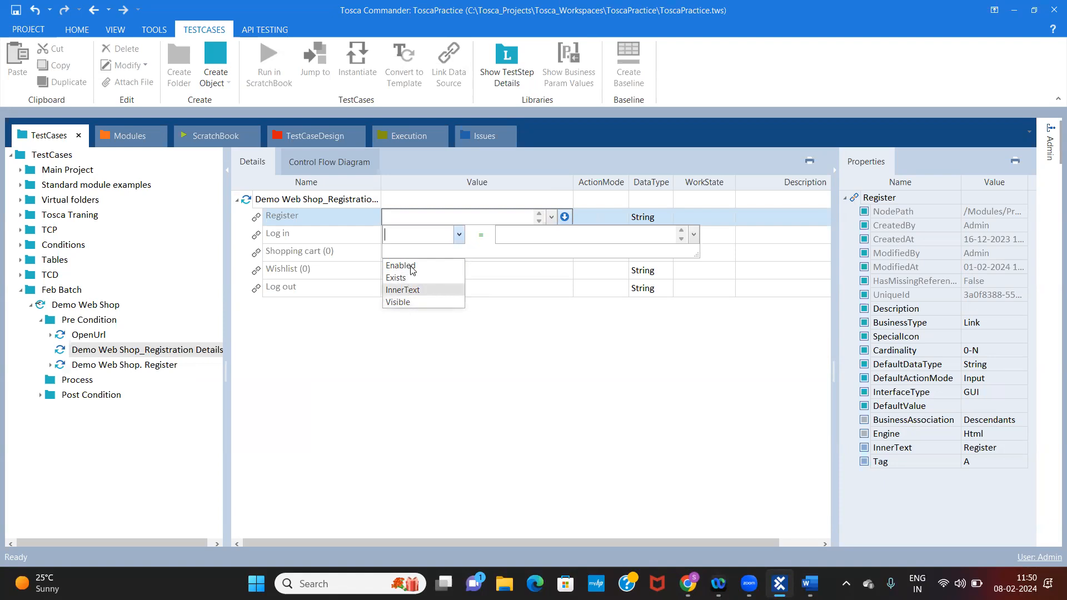
left_click(408, 303)
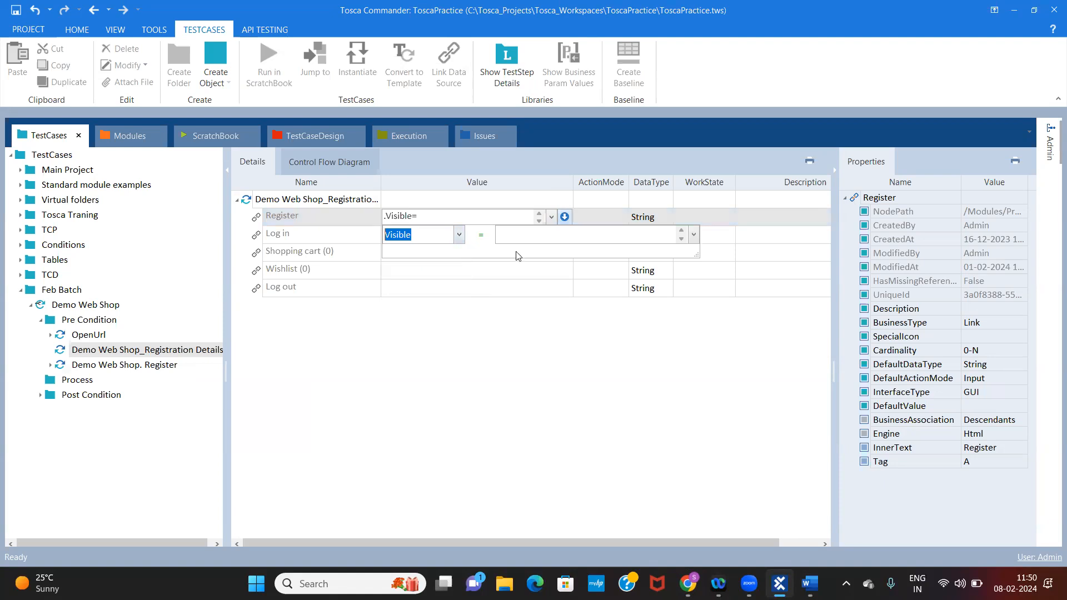
left_click(528, 234)
type("True")
key("Return")
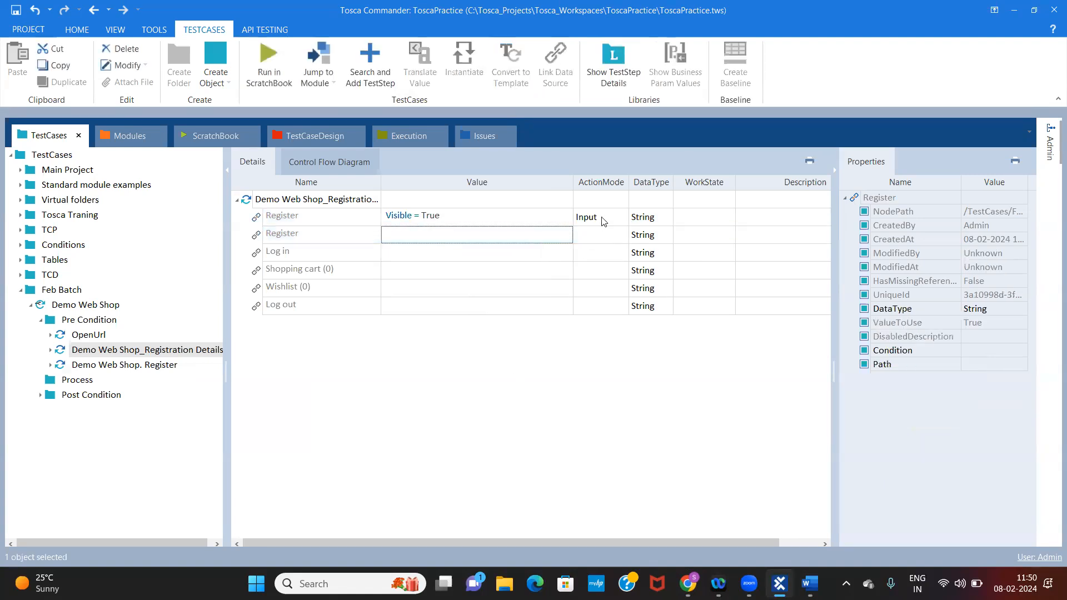
Change the ActionMode of the Register link with the Visible condition to Verify
left_click(603, 220)
left_click(622, 218)
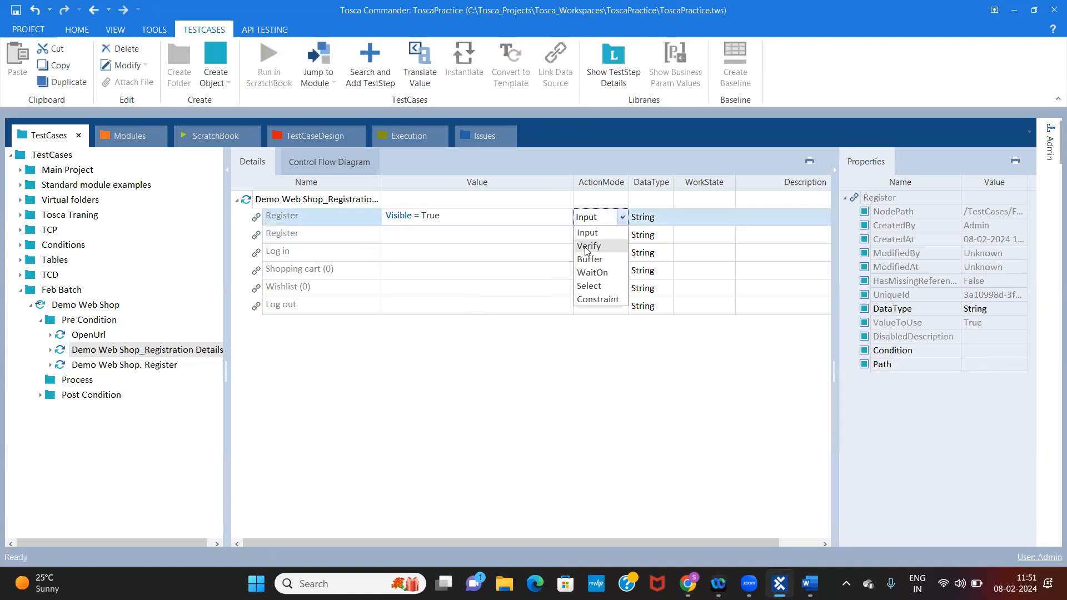
left_click(588, 247)
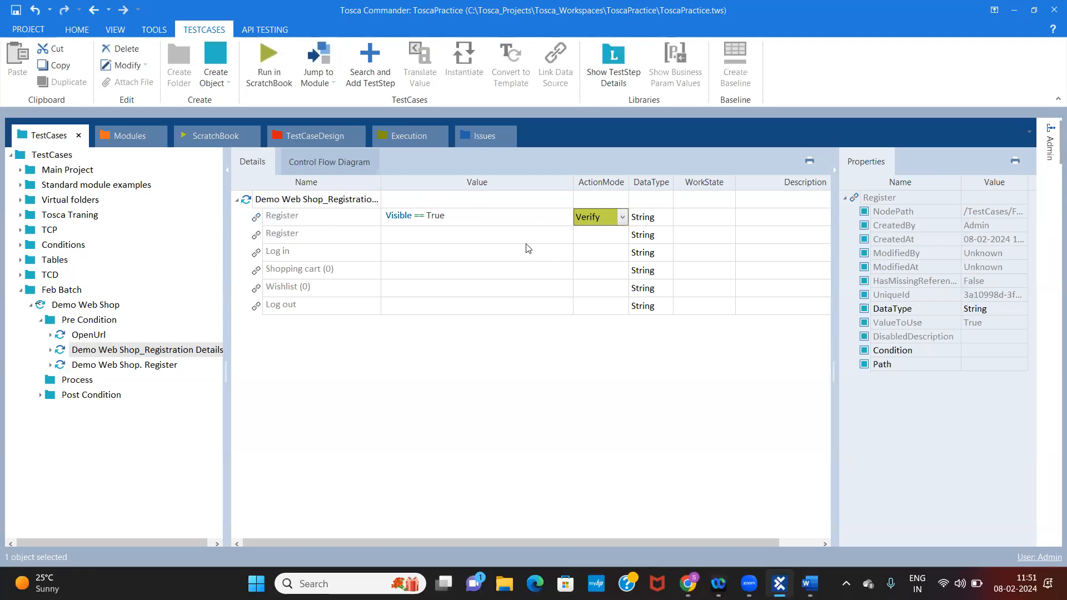
Review the Register link's Visible == True condition and its ActionMode options without changing them
left_click(519, 222)
left_click(562, 221)
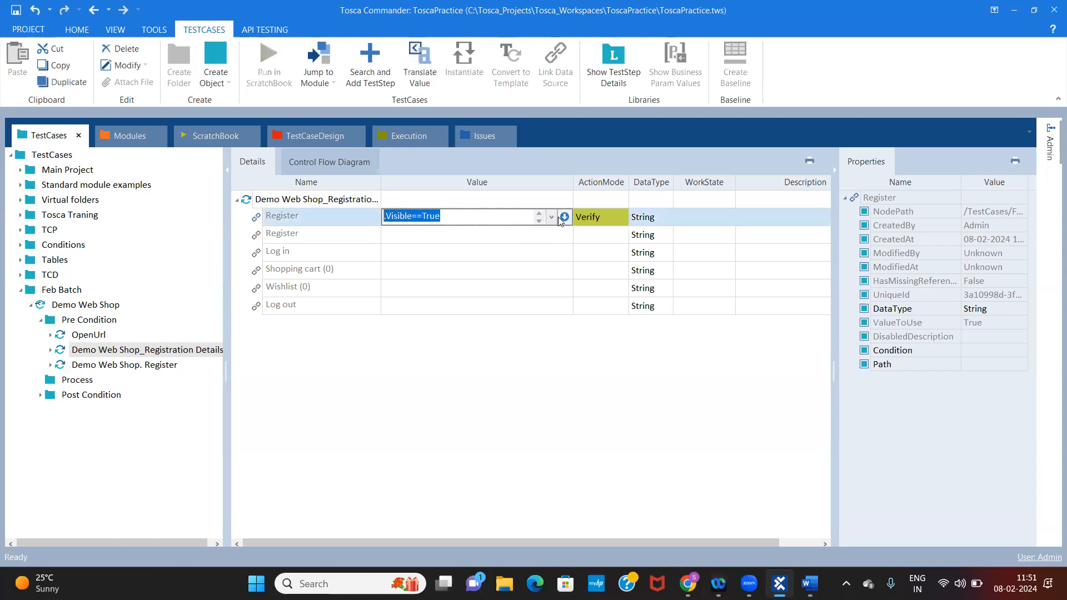
left_click(564, 217)
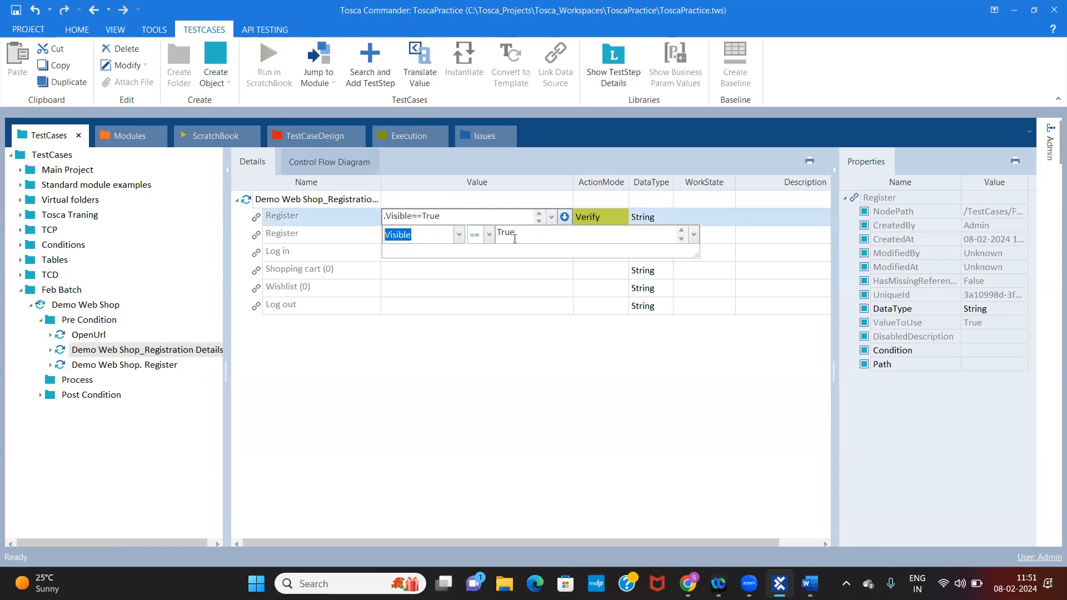
left_click(459, 235)
left_click(398, 302)
left_click(536, 241)
left_click(612, 217)
left_click(623, 217)
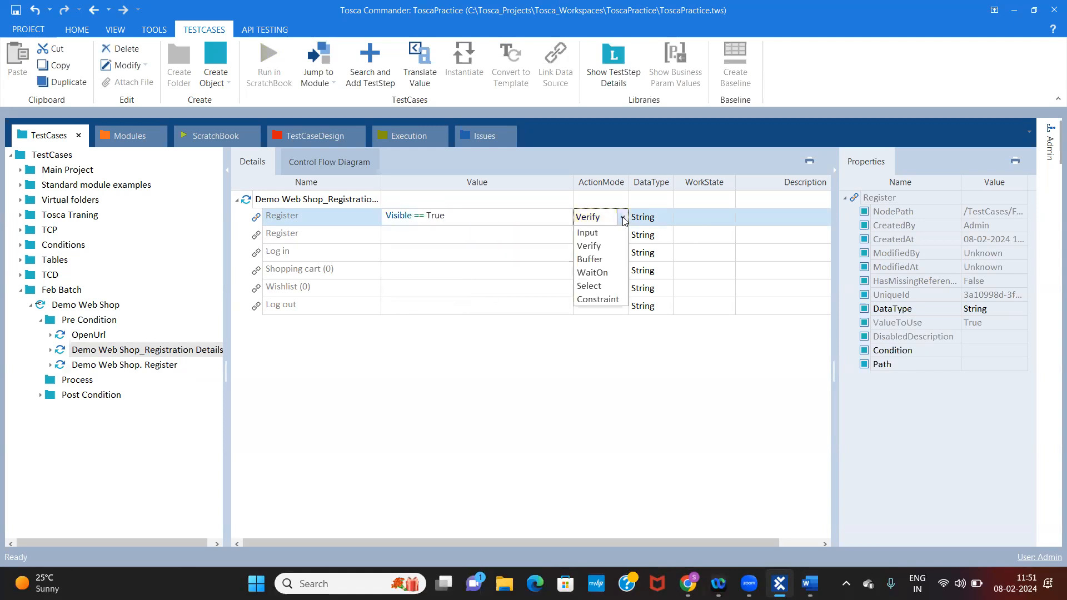
left_click(483, 402)
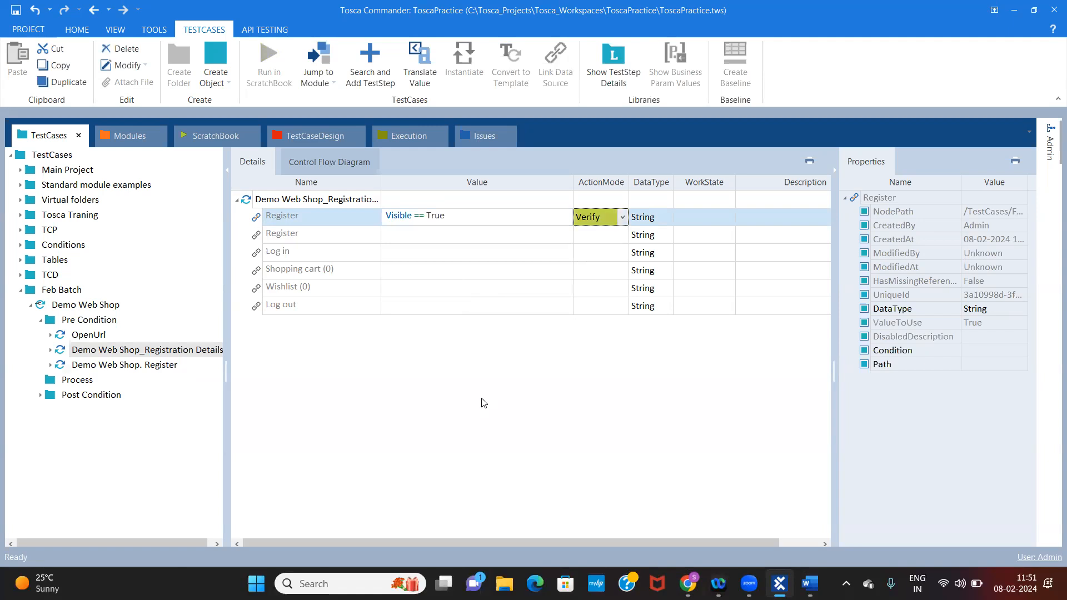
Run the Demo Web Shop_Registration Details step in ScratchBook and open the full log info of the Register result
right_click(321, 202)
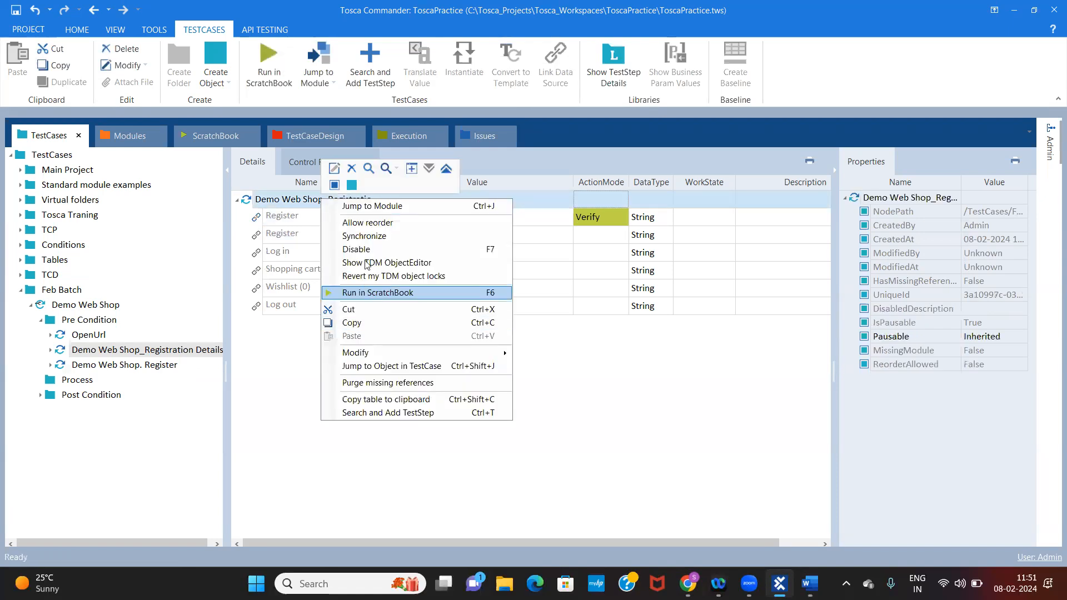
left_click(372, 292)
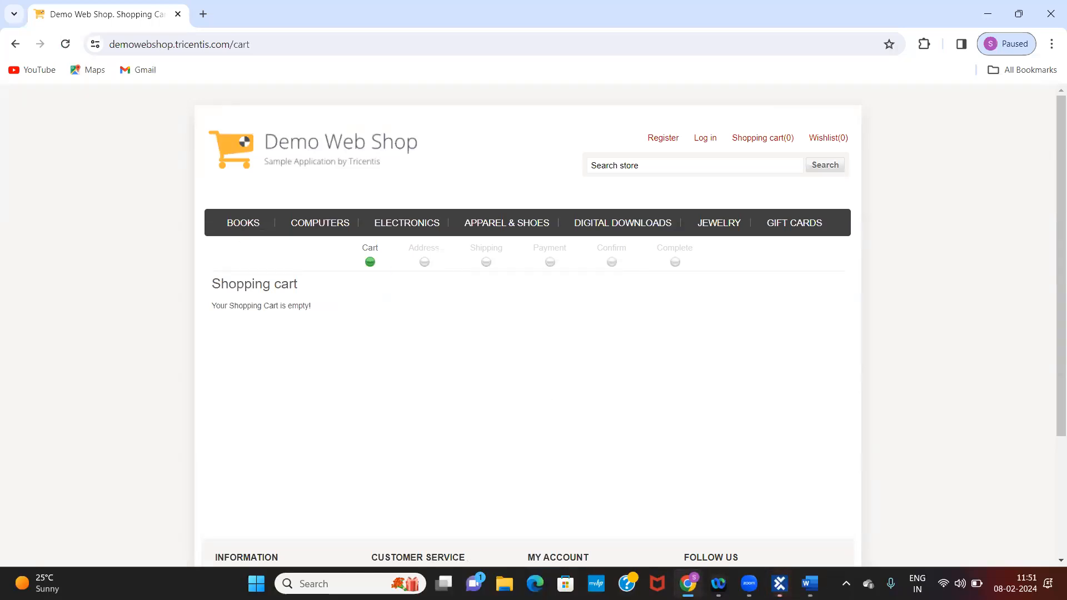
left_click(780, 584)
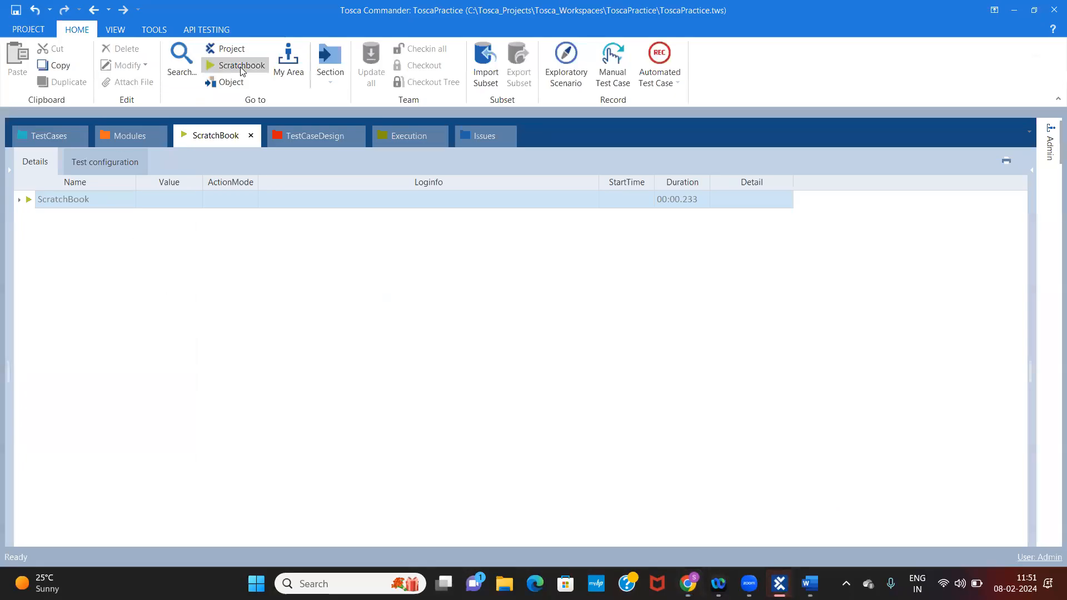
double_click(71, 206)
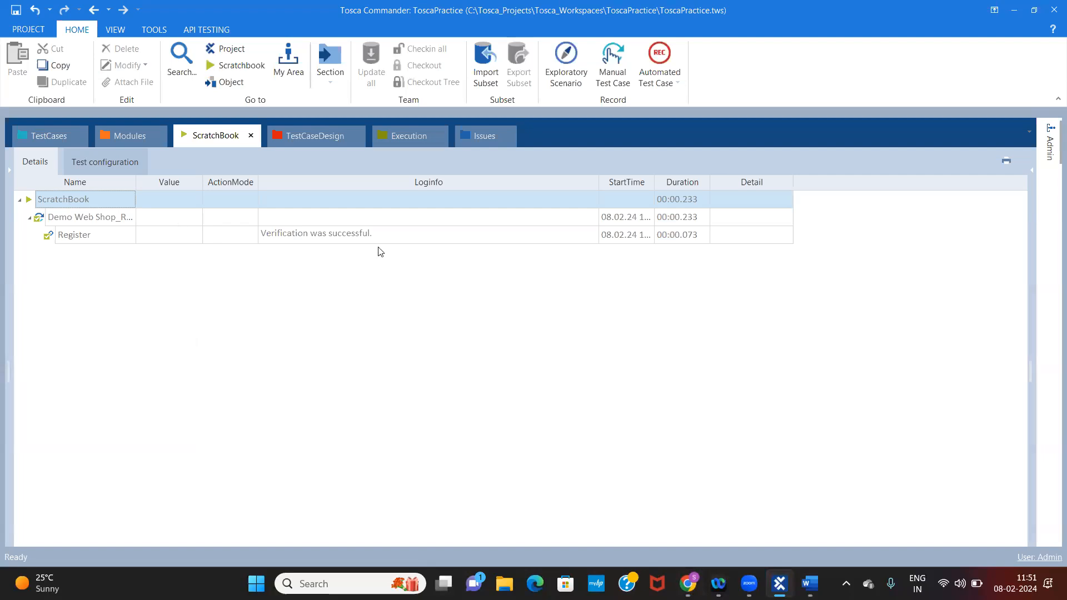
left_click(405, 240)
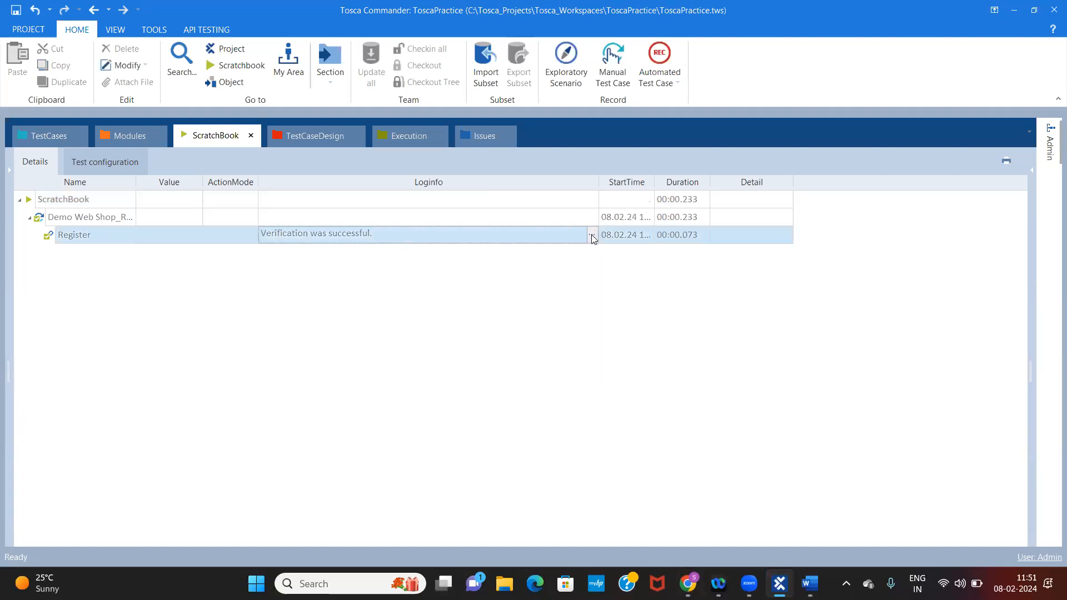
left_click(591, 234)
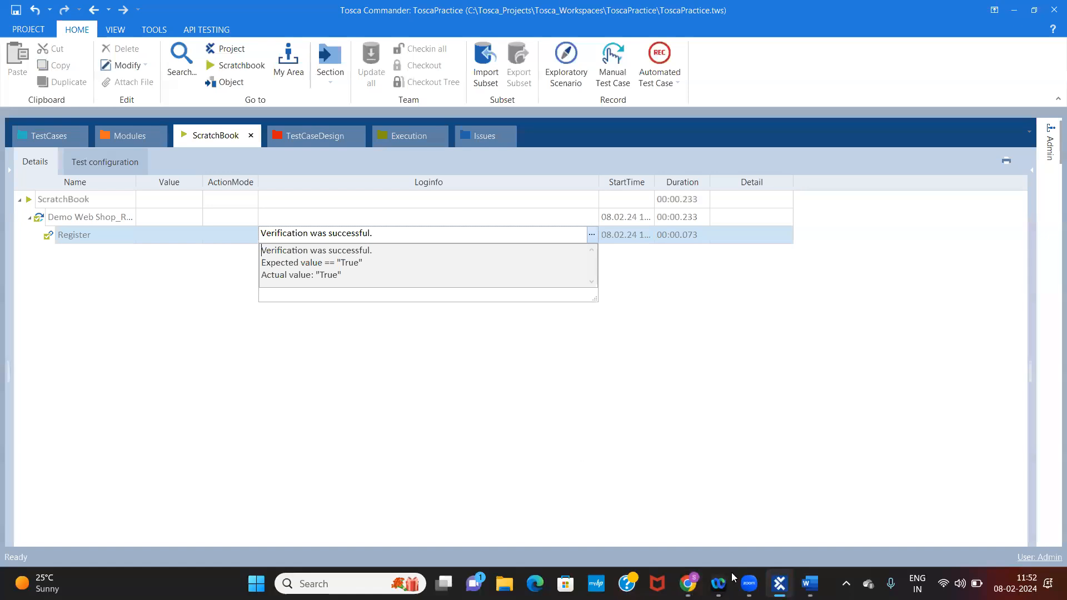
Compare the result with the Demo Web Shop header links in Chrome and return to the test case in Tosca Commander
left_click(688, 584)
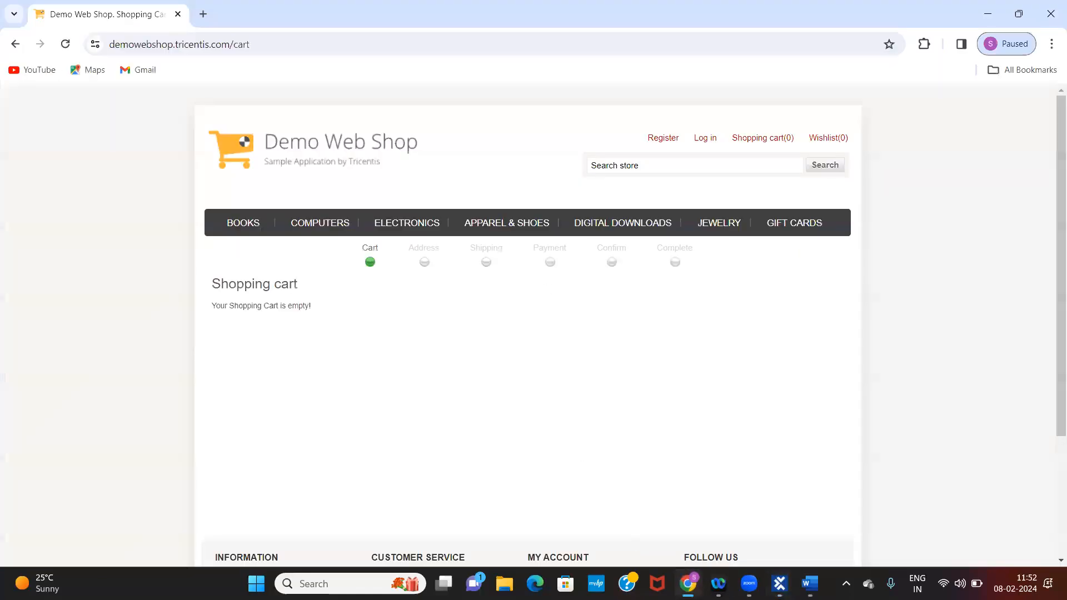
left_click(779, 584)
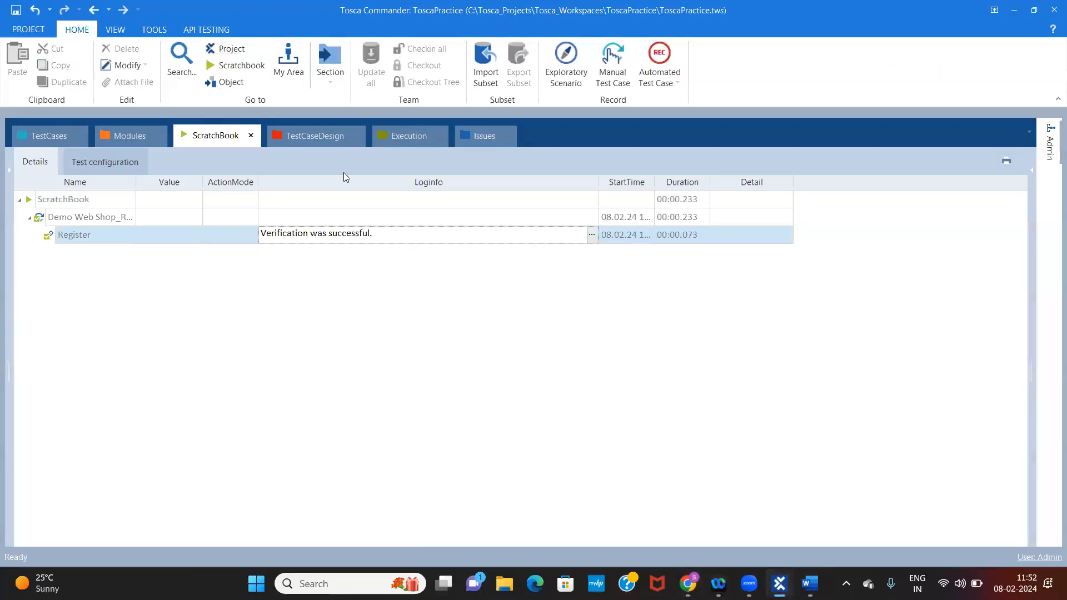
left_click(41, 139)
left_click(688, 583)
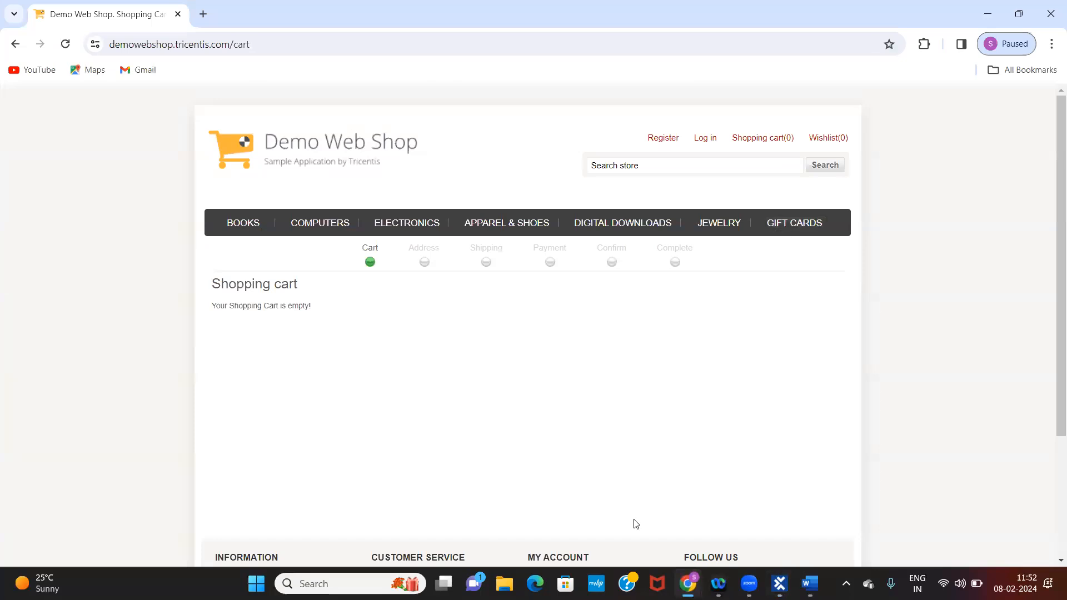
left_click(779, 584)
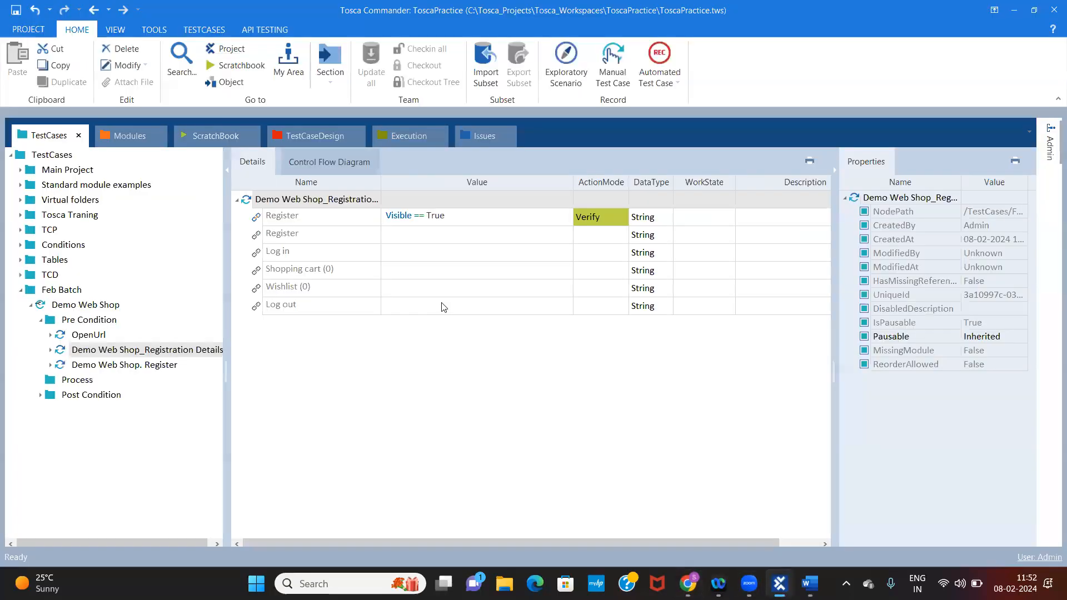
Delete the Register link's Visible condition and set the Log out link's value to the property condition Visible = True
left_click(336, 219)
key("Delete")
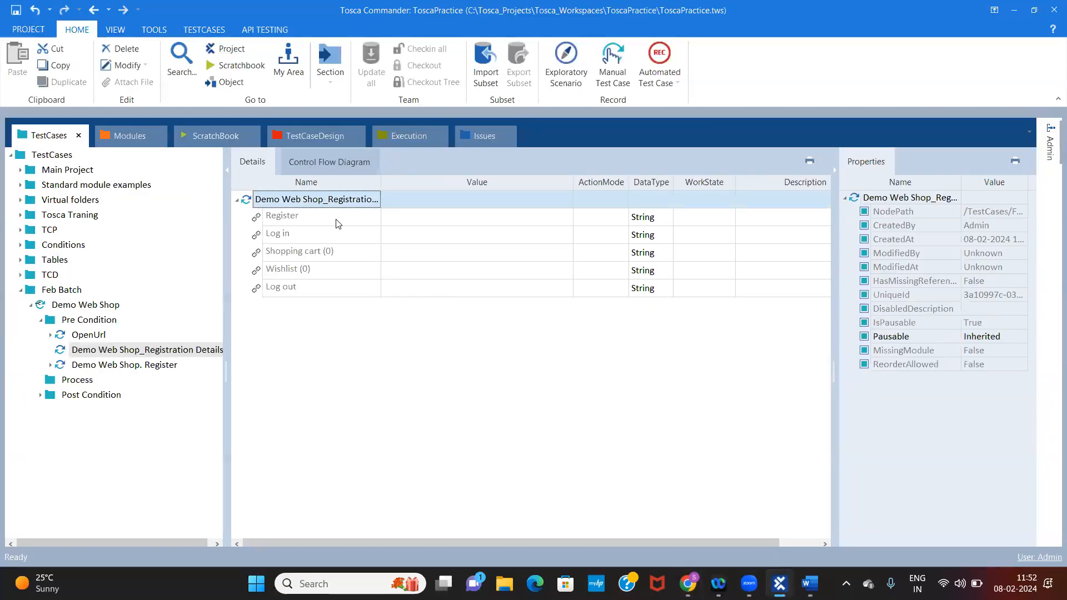
left_click(461, 293)
left_click(487, 295)
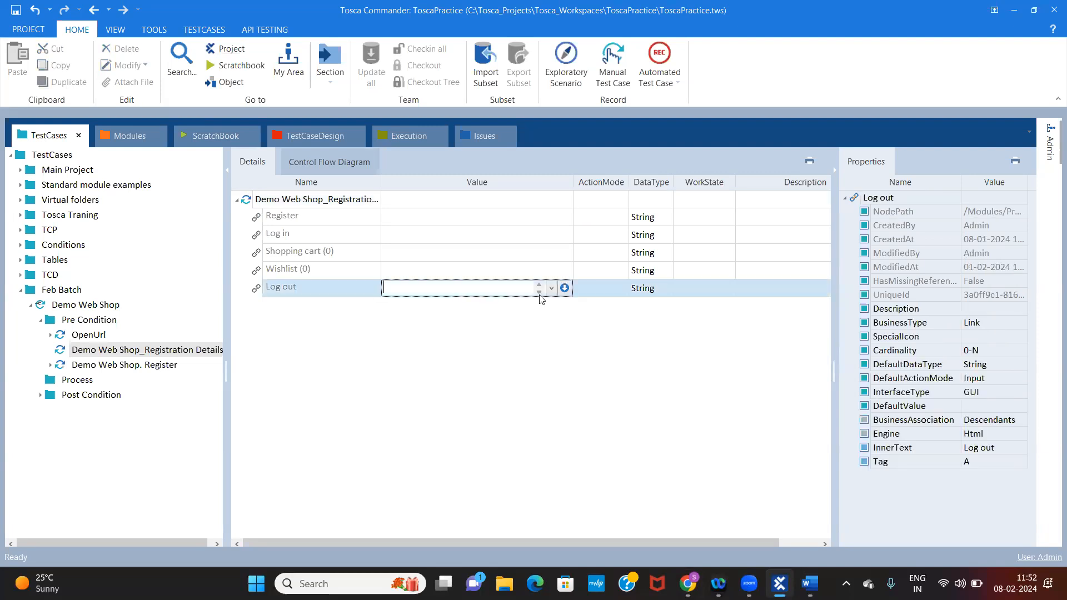
left_click(565, 288)
type("Visible")
left_click(510, 303)
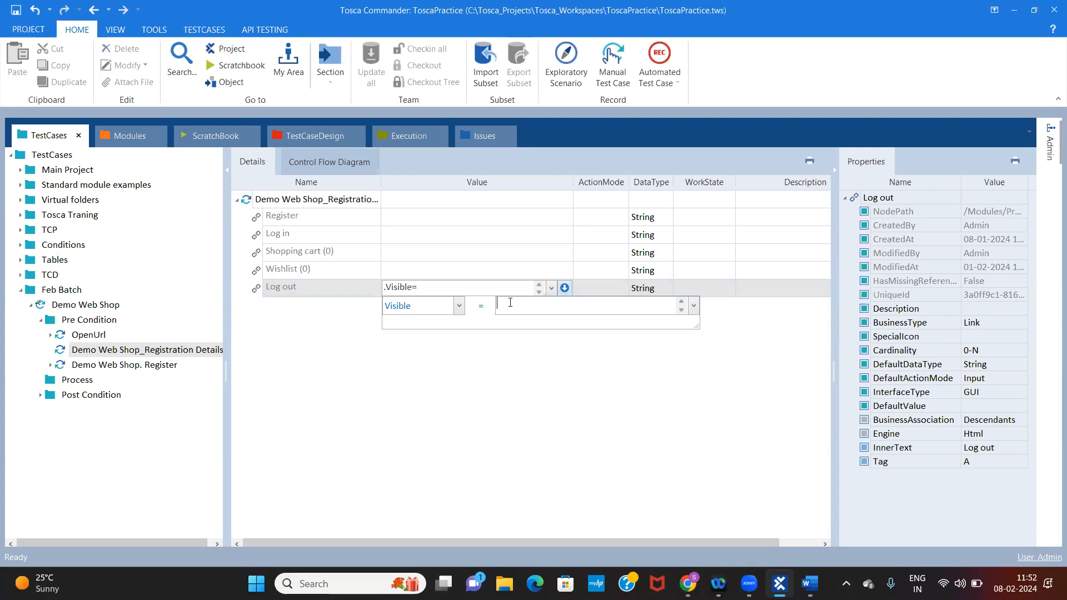
type("True")
left_click(657, 357)
Change the ActionMode of the Log out link with the Visible condition to Verify
left_click(593, 290)
left_click_drag(593, 290, 622, 288)
left_click(623, 288)
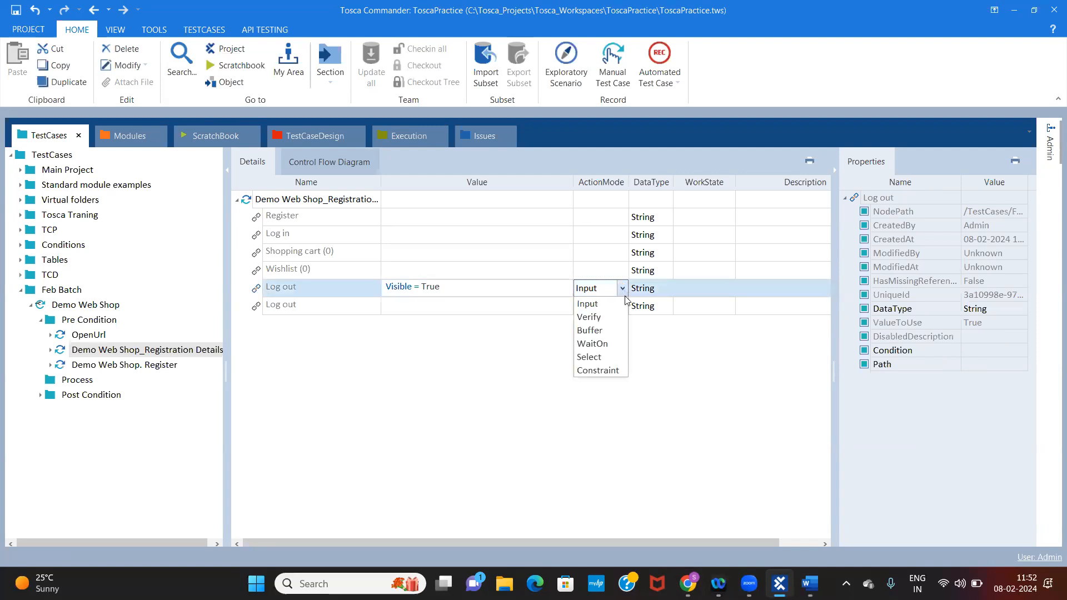
left_click(589, 317)
left_click(475, 395)
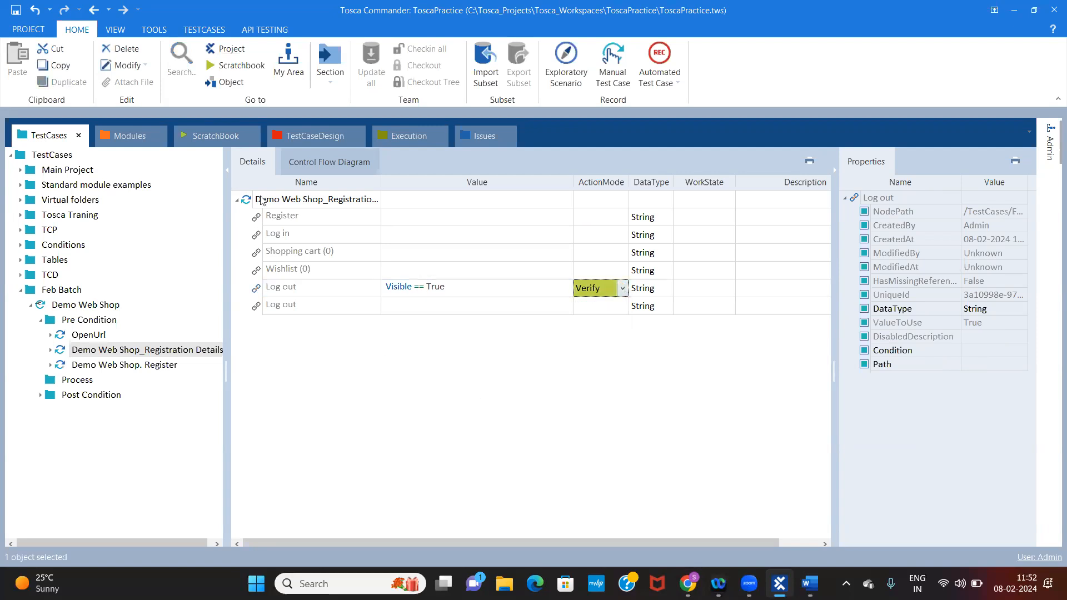
Run the Demo Web Shop_Registration Details step with the Log out verification in ScratchBook
left_click(307, 201)
right_click(307, 201)
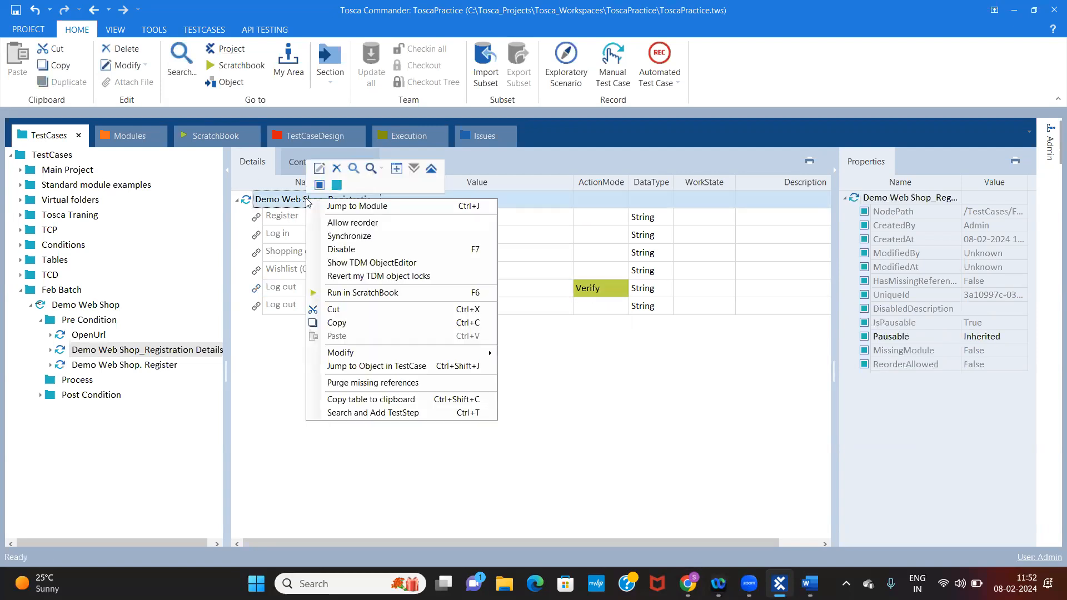
left_click(362, 294)
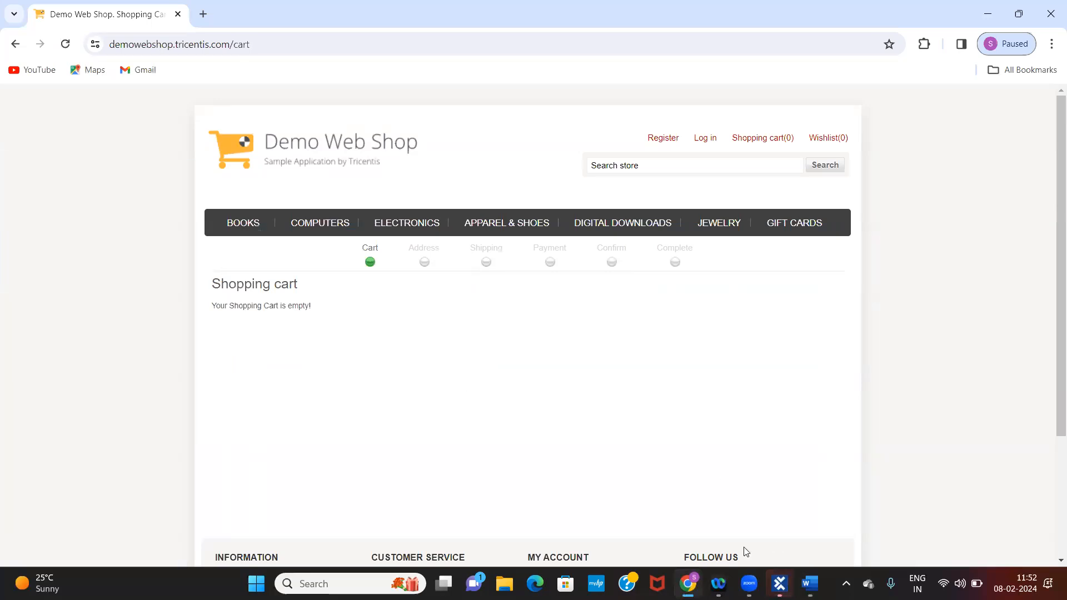
left_click(780, 583)
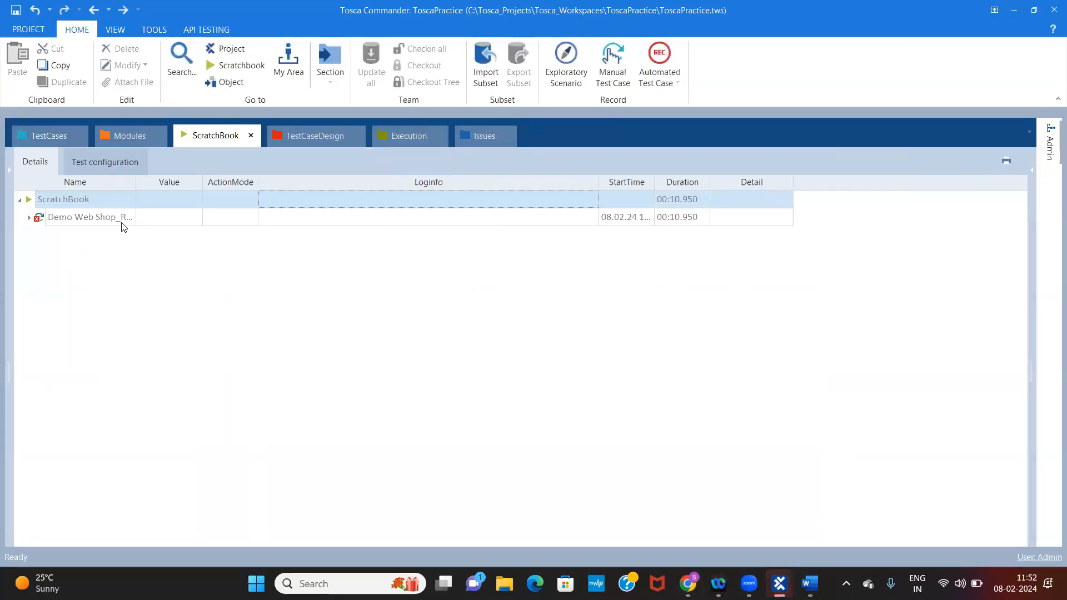
Expand the ScratchBook result and examine the full log info of the Log out verification, highlighting its text
double_click(124, 218)
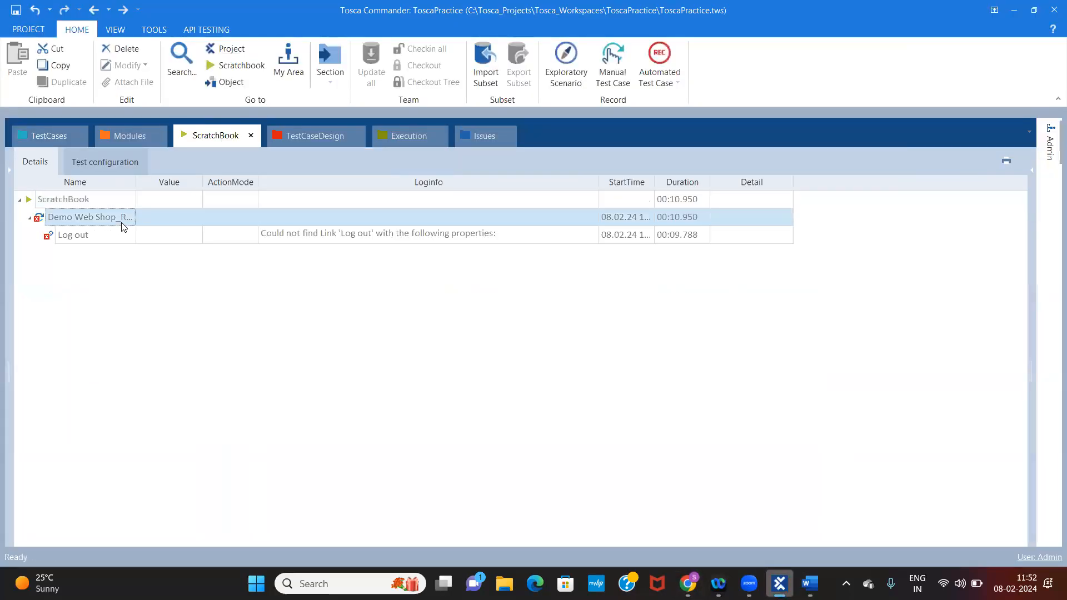
left_click(420, 238)
left_click(592, 235)
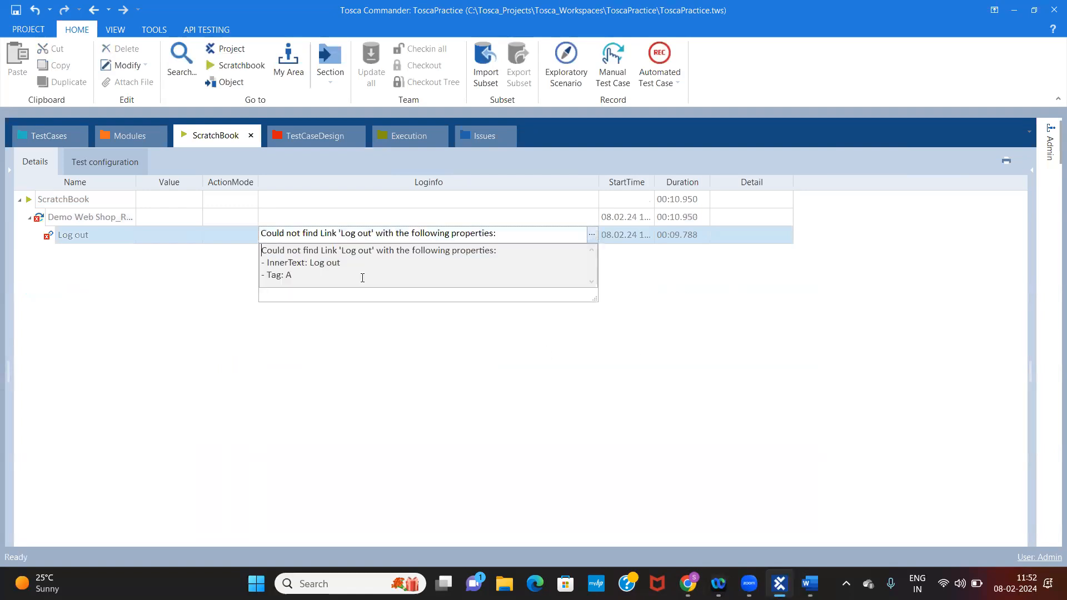
left_click_drag(345, 265, 261, 250)
left_click(347, 267)
key("ctrl+shift+Left")
key("ctrl+shift+Left")
Return to the test case and delete the Log out entry with the Visible condition
left_click(50, 140)
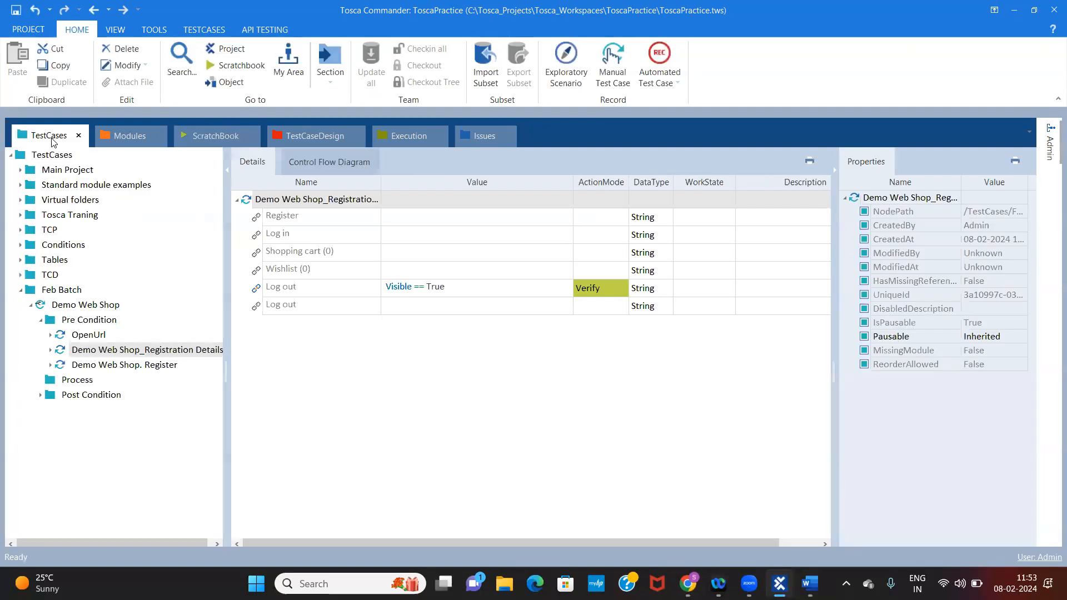
left_click(314, 289)
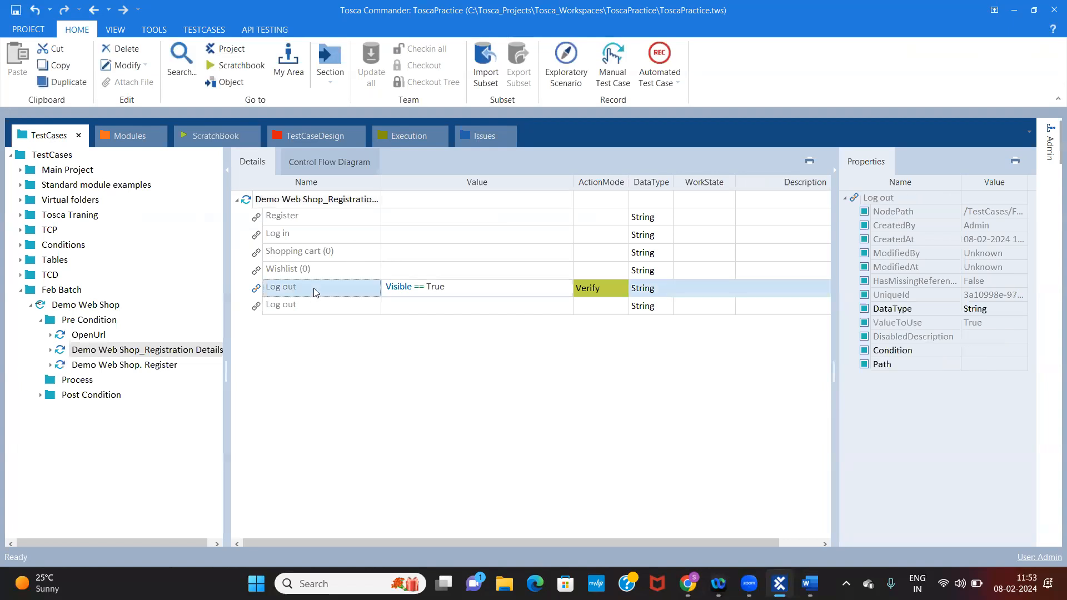
key("Delete")
Review the Register link's property condition editor and its ActionMode options, including Verify and Buffer, without choosing any
left_click(500, 221)
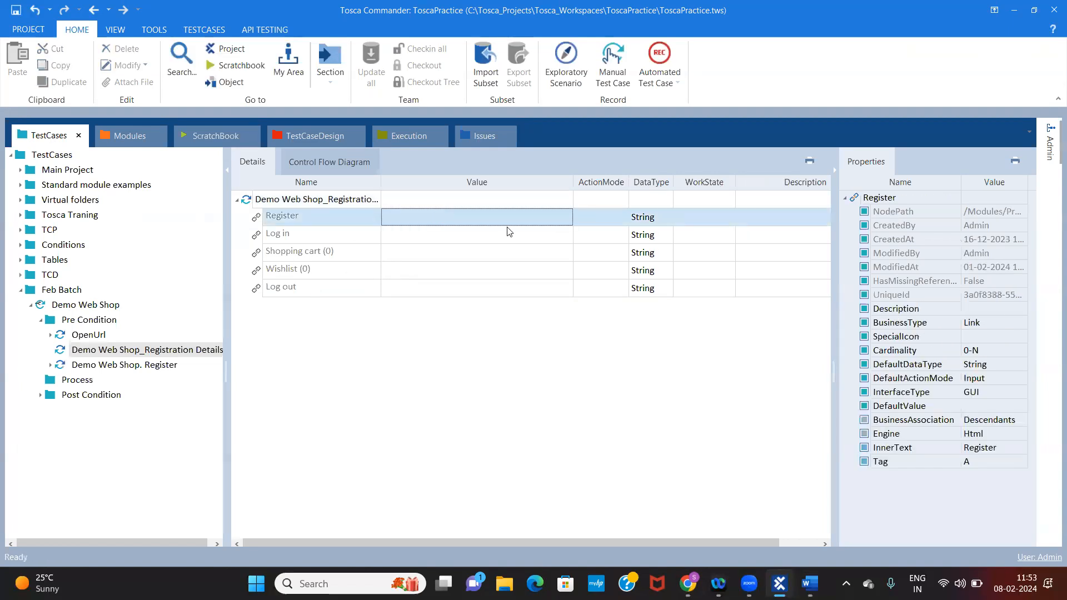
left_click(565, 223)
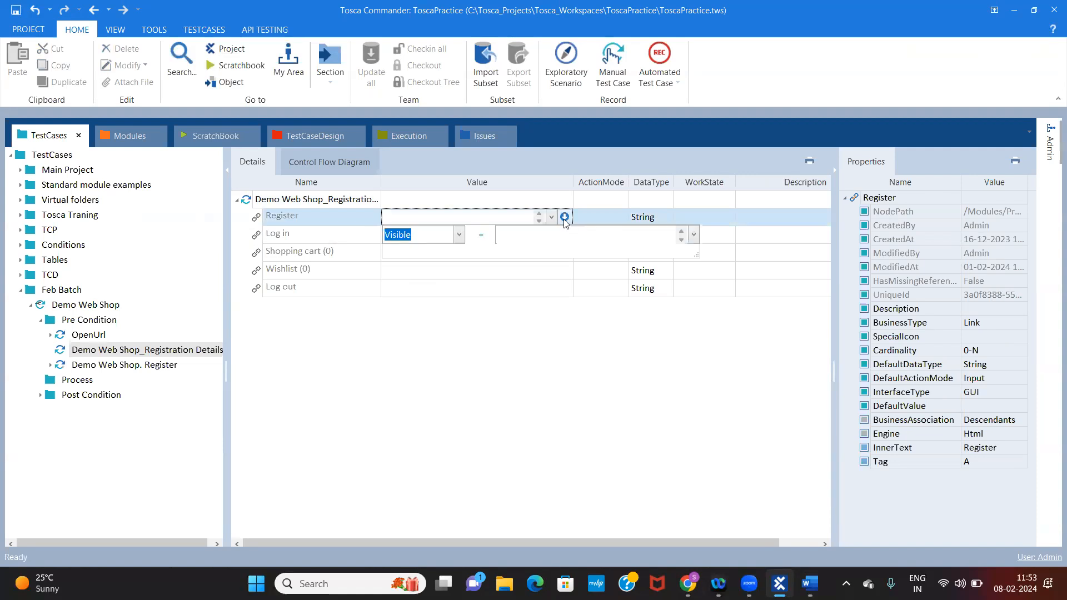
left_click(598, 217)
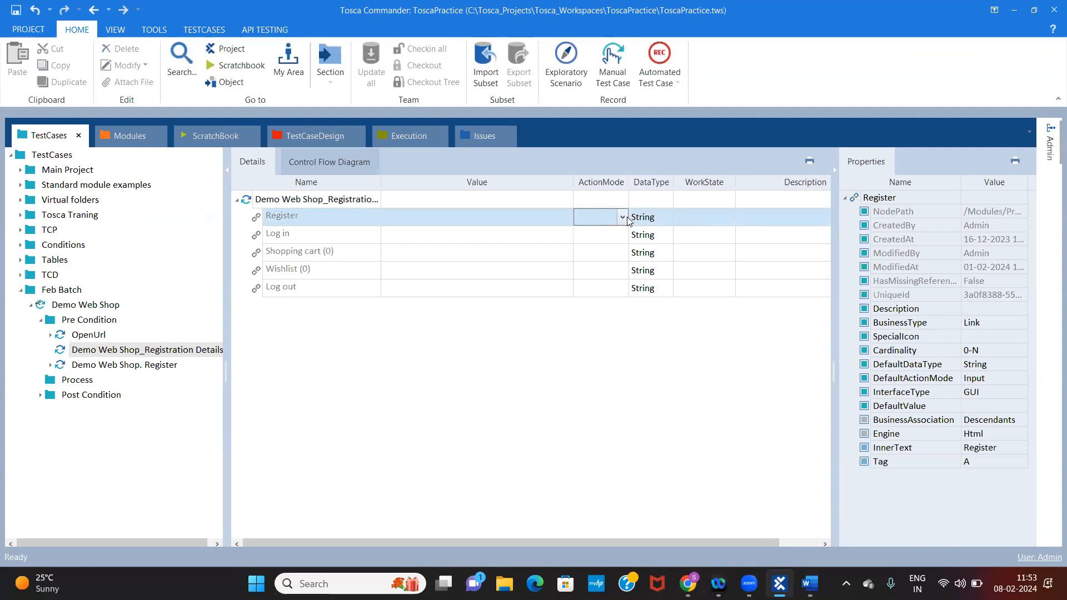
left_click(623, 218)
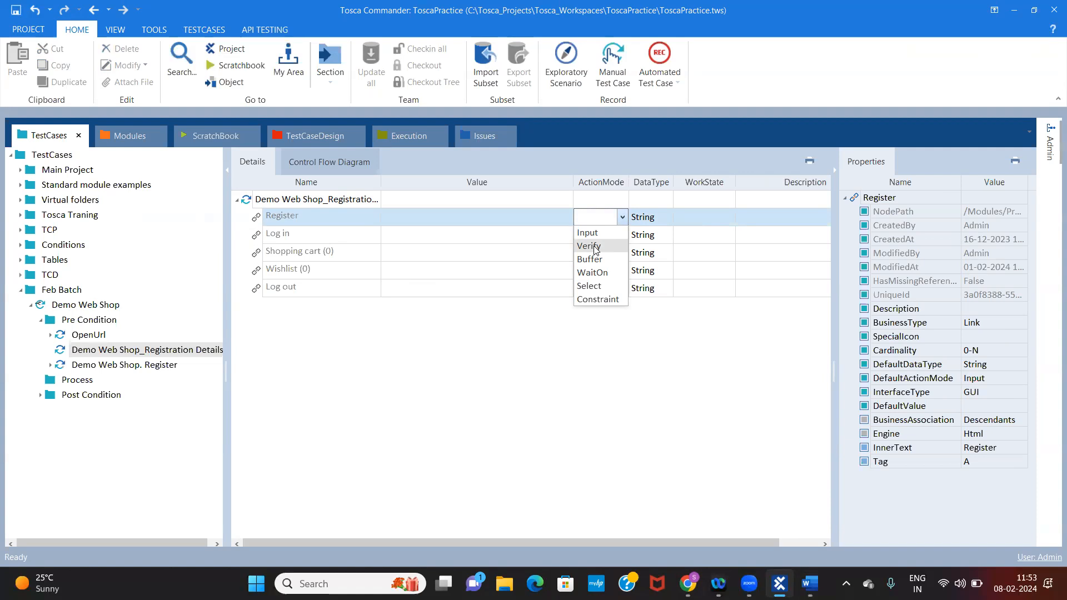
left_click(522, 241)
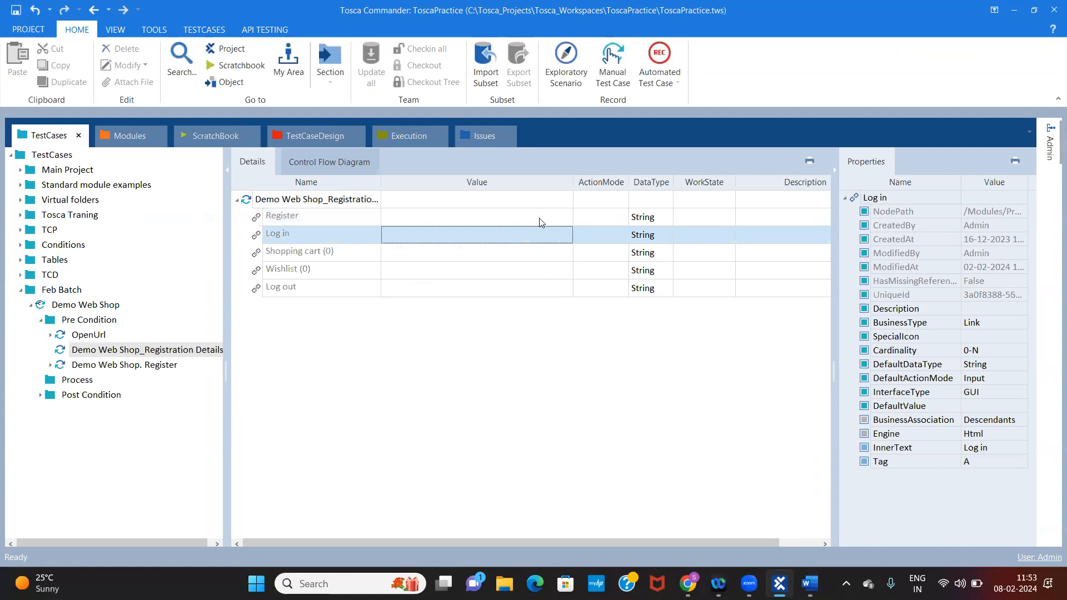
left_click(537, 217)
left_click(588, 217)
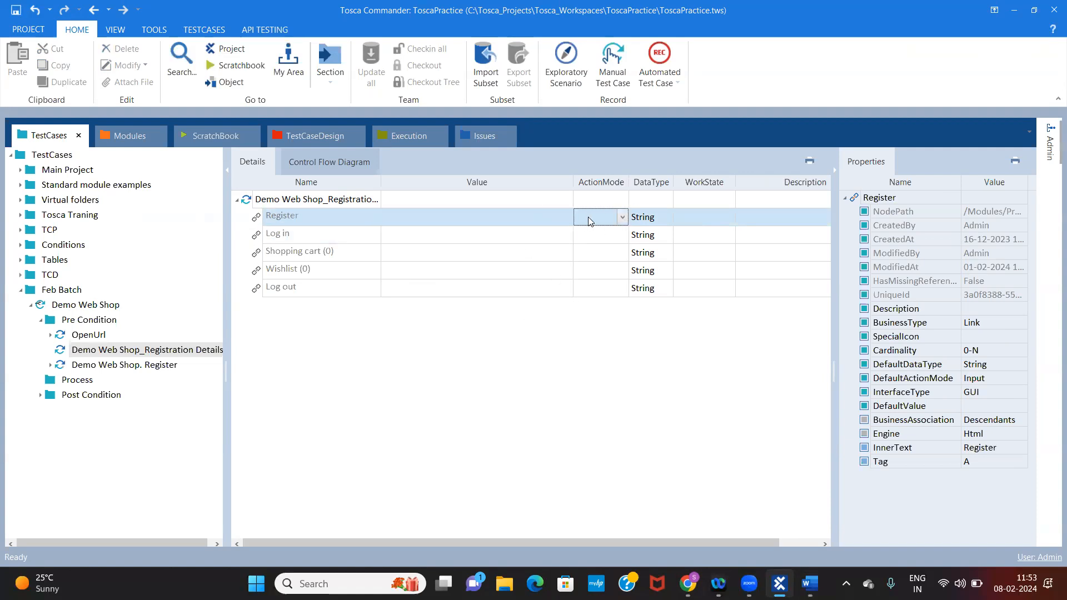
left_click(622, 217)
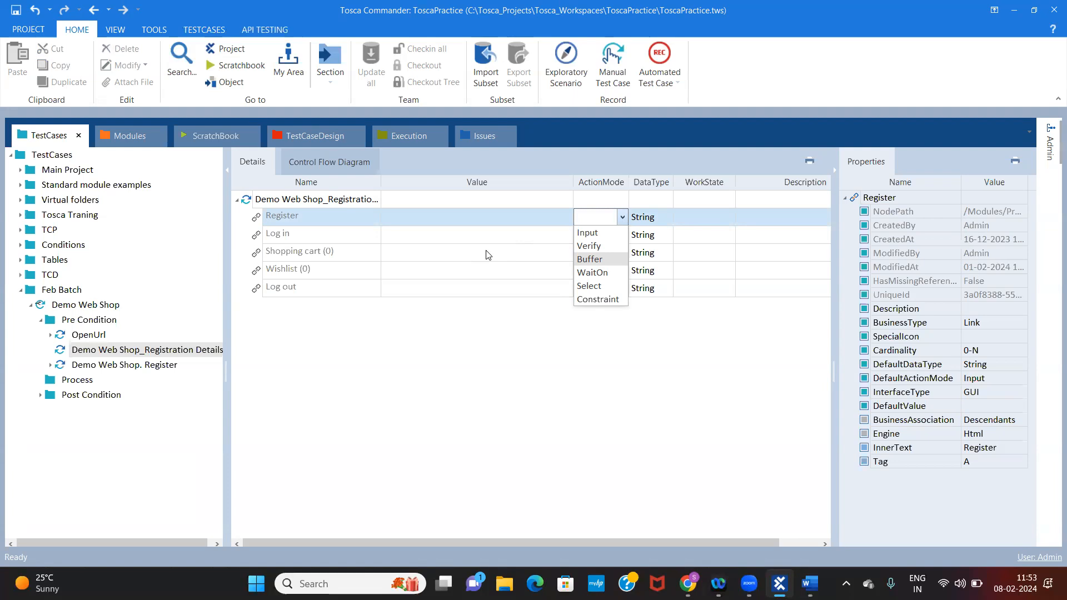
Set the Register link's value to Reg in the Demo Web Shop_Registration Details step
left_click(468, 215)
left_click(547, 228)
left_click(519, 213)
left_click(539, 216)
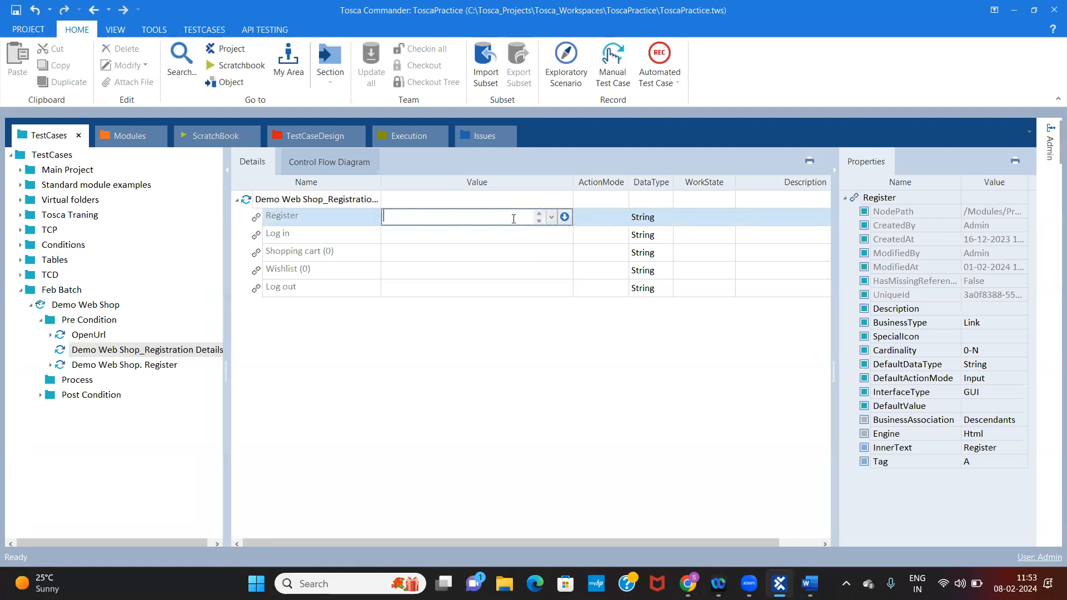
left_click(308, 215)
left_click(412, 220)
type("REg")
key("BackSpace")
key("BackSpace")
key("BackSpace")
type("Reg")
left_click(471, 294)
Change the ActionMode of the Register link with the value Reg to Buffer and open that value for editing
left_click(609, 222)
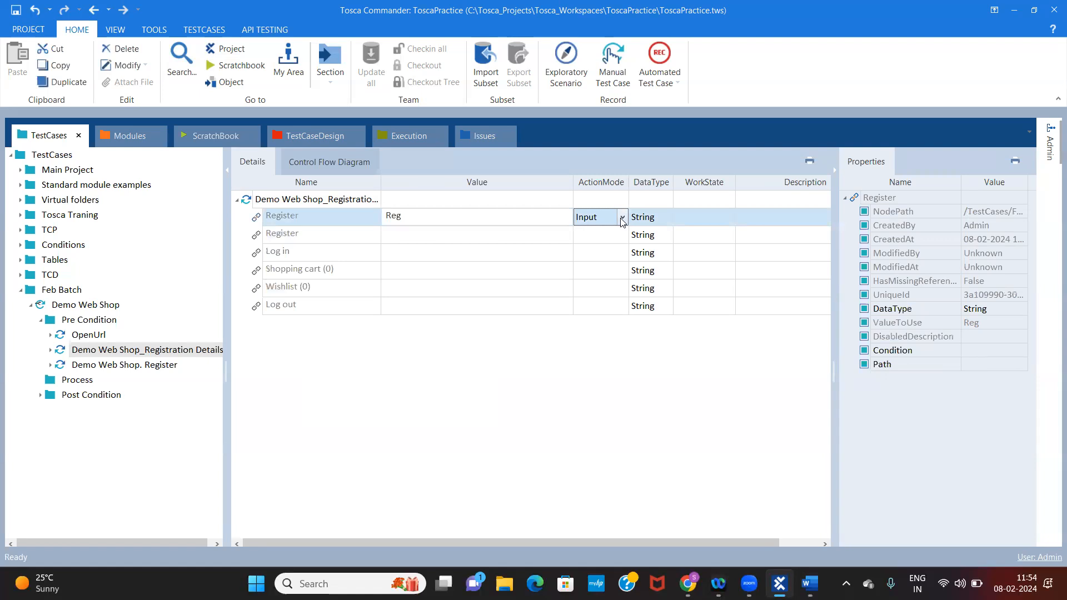
left_click(622, 218)
left_click(589, 266)
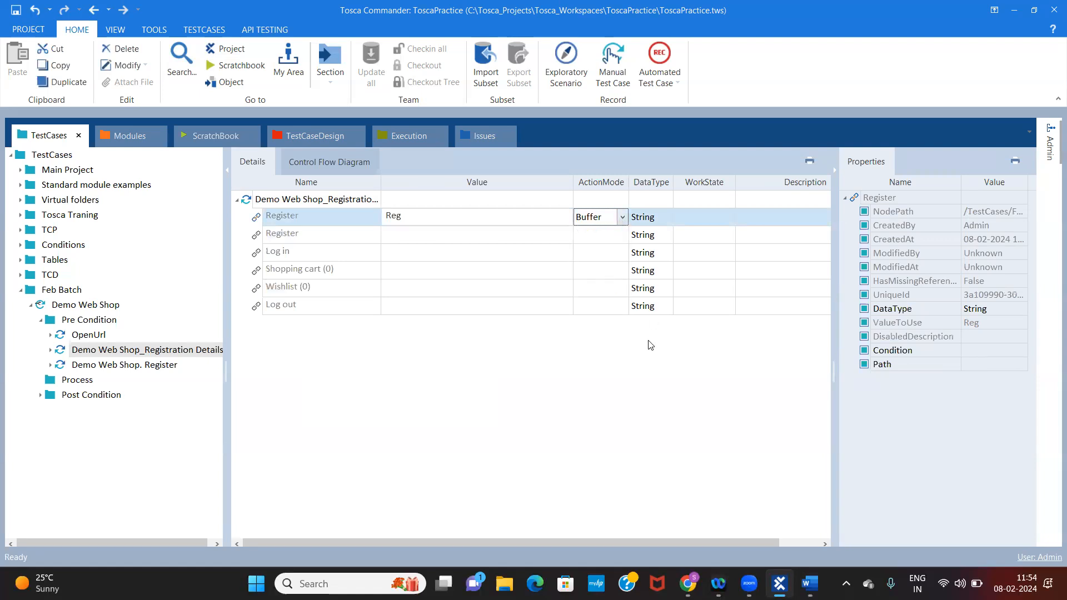
left_click(498, 333)
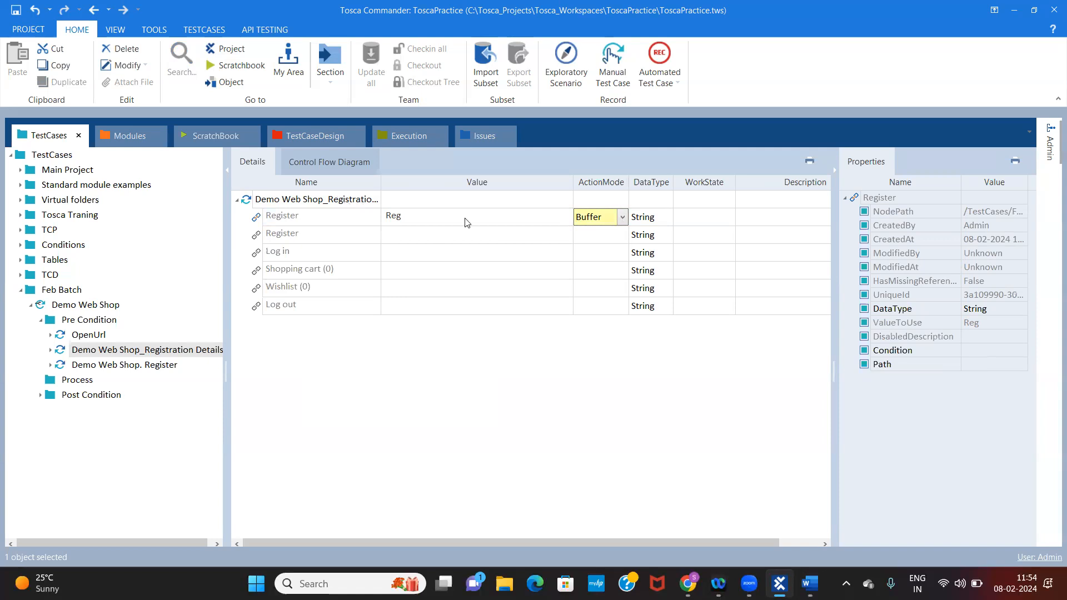
left_click(435, 218)
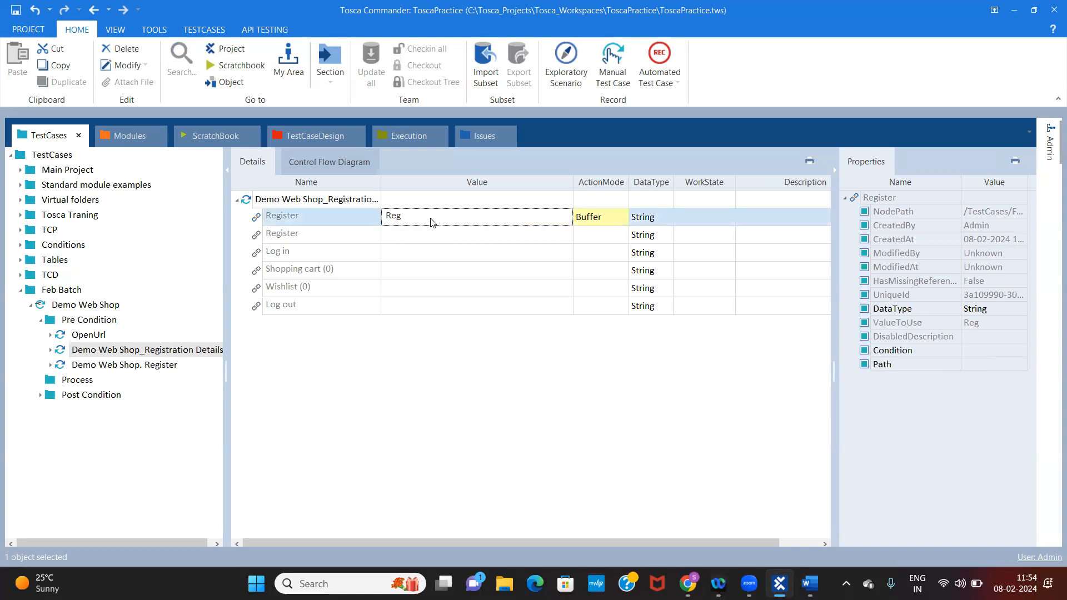
left_click(400, 218)
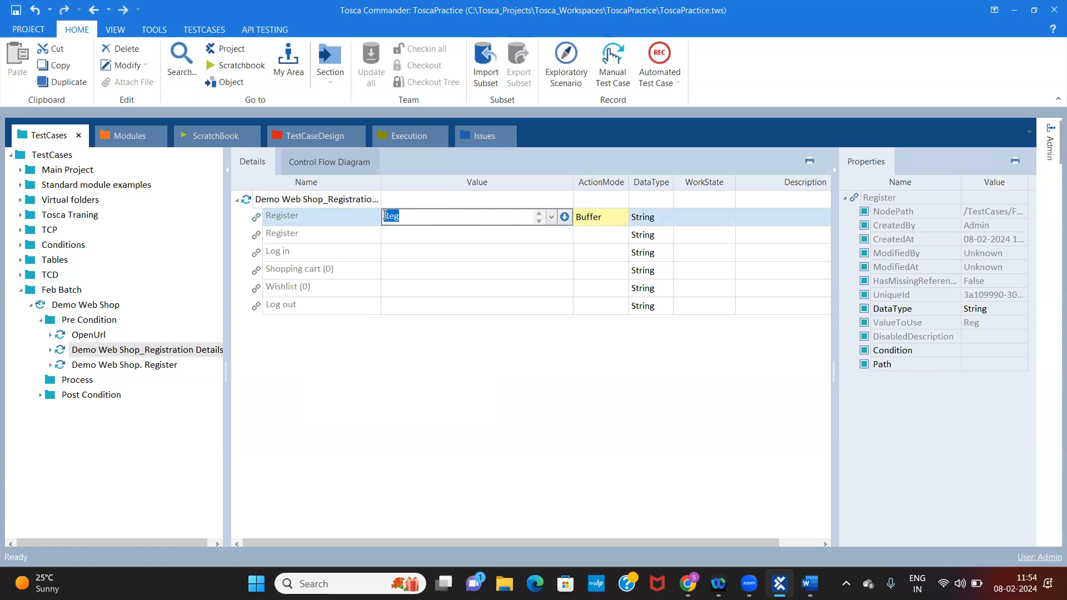
Run the Demo Web Shop_Registration Details step with the Register link's Reg buffer in the ScratchBook
left_click(309, 222)
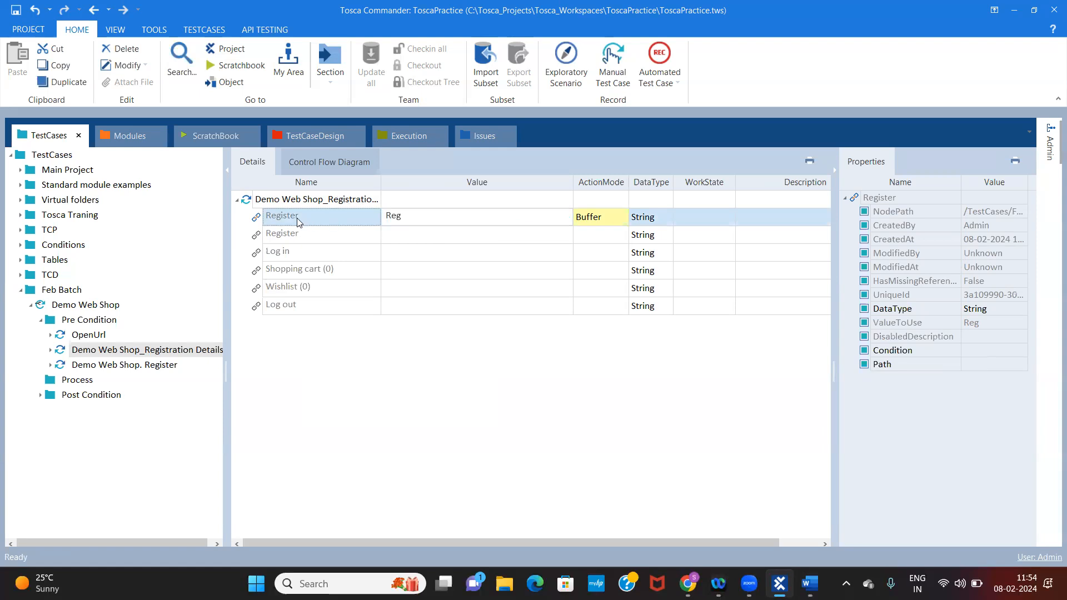
left_click(328, 199)
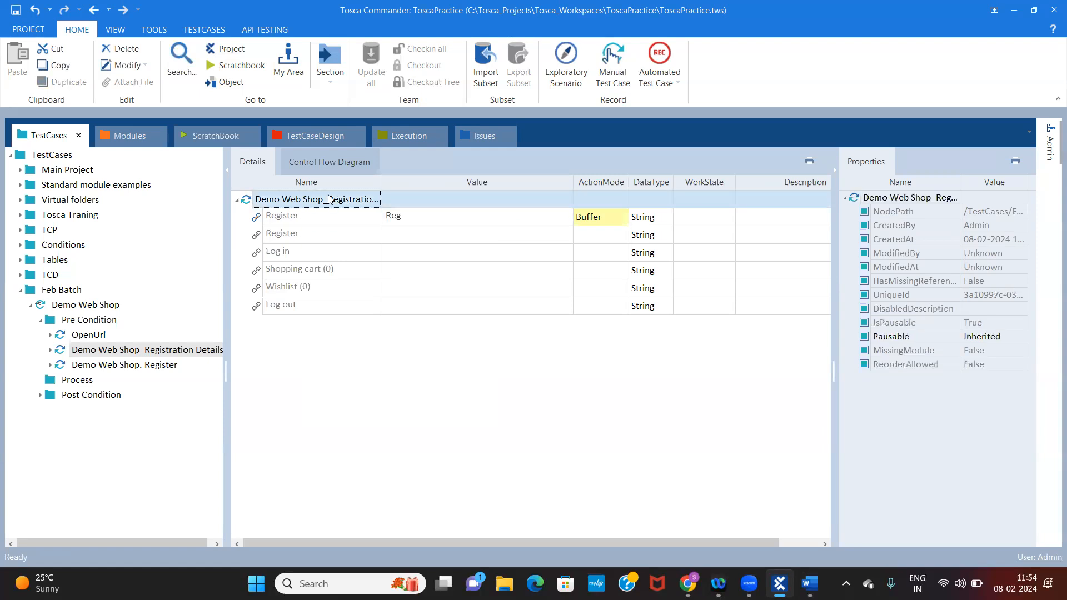
right_click(328, 199)
left_click(404, 295)
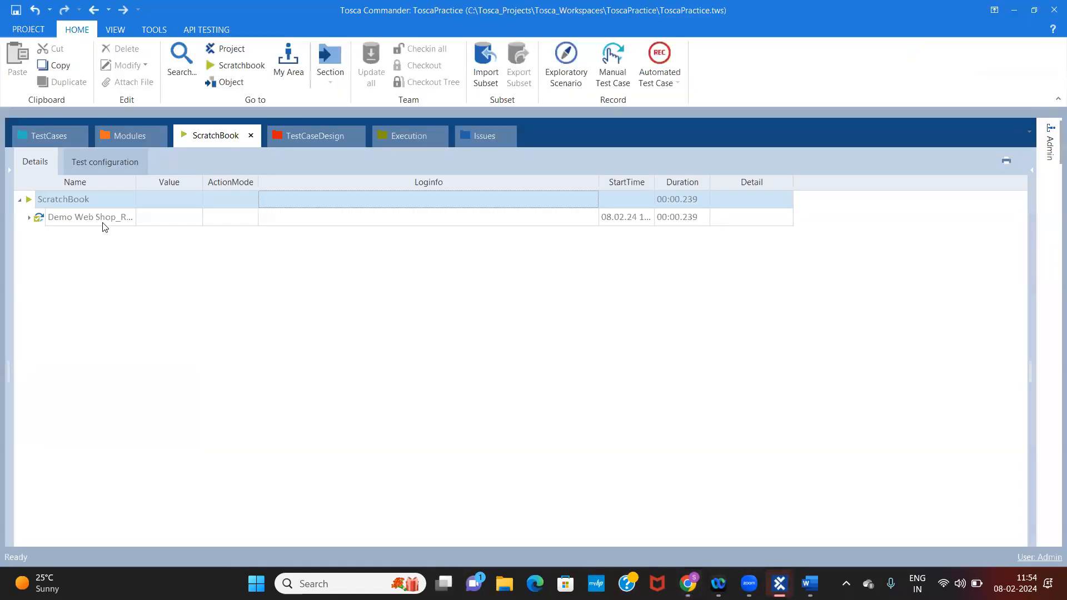
Expand the executed step in the ScratchBook and examine the Register entry's Loginfo for the buffer name and stored value
double_click(103, 217)
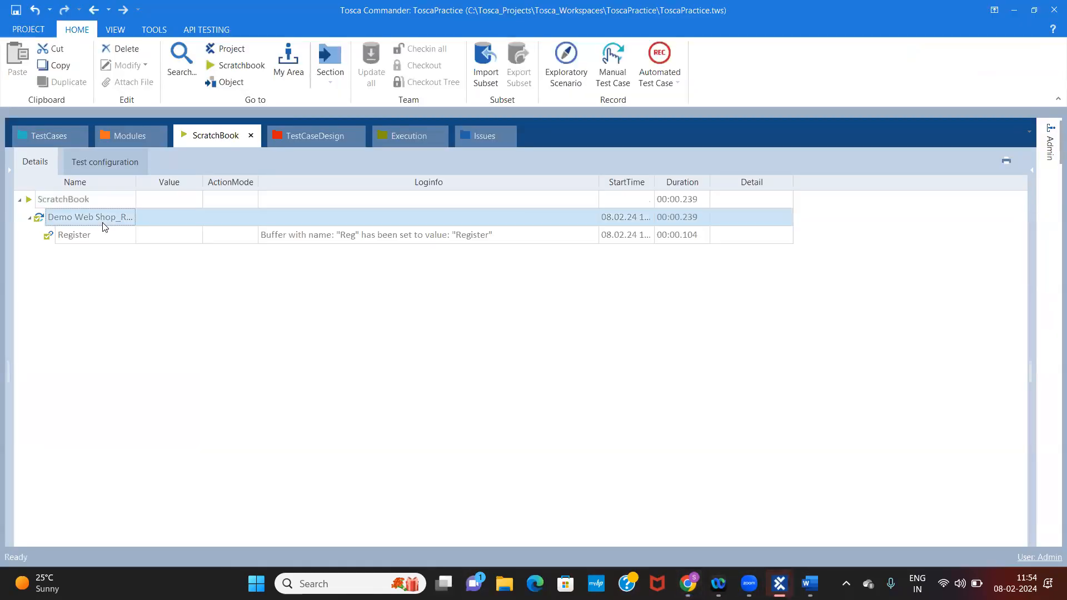
left_click(378, 239)
left_click(592, 236)
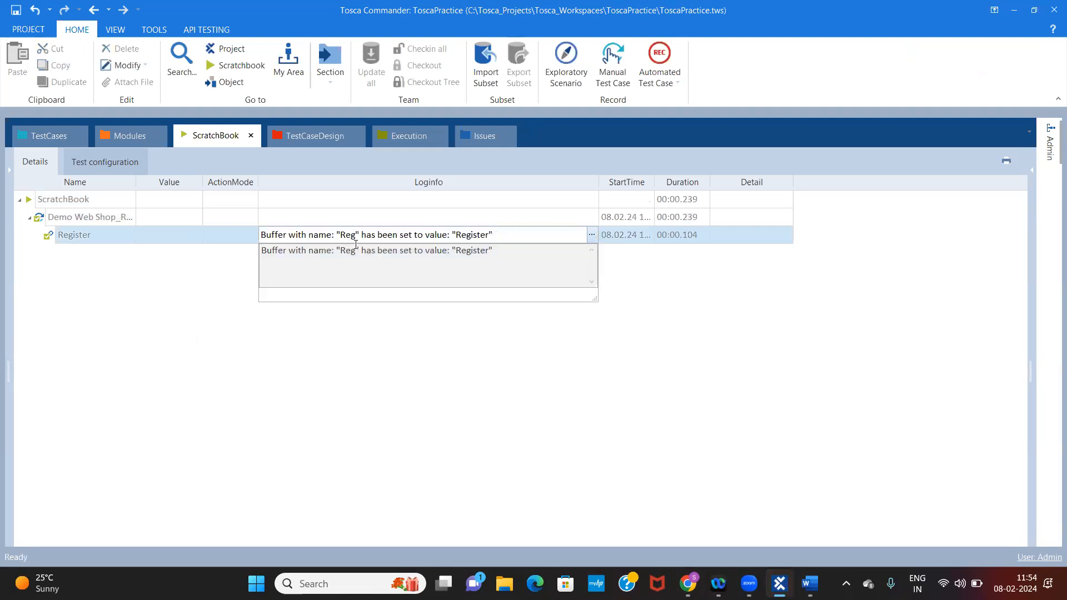
left_click_drag(354, 250, 340, 252)
left_click_drag(494, 250, 451, 251)
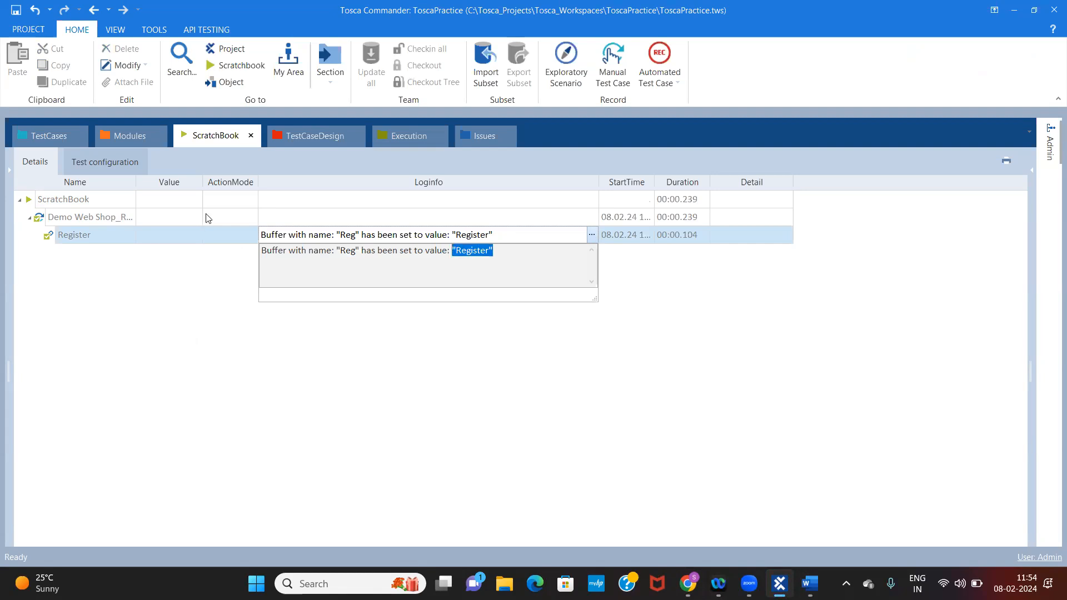
Open the Buffer Viewer and inspect the name and value of the Reg buffer
left_click(154, 29)
left_click(165, 77)
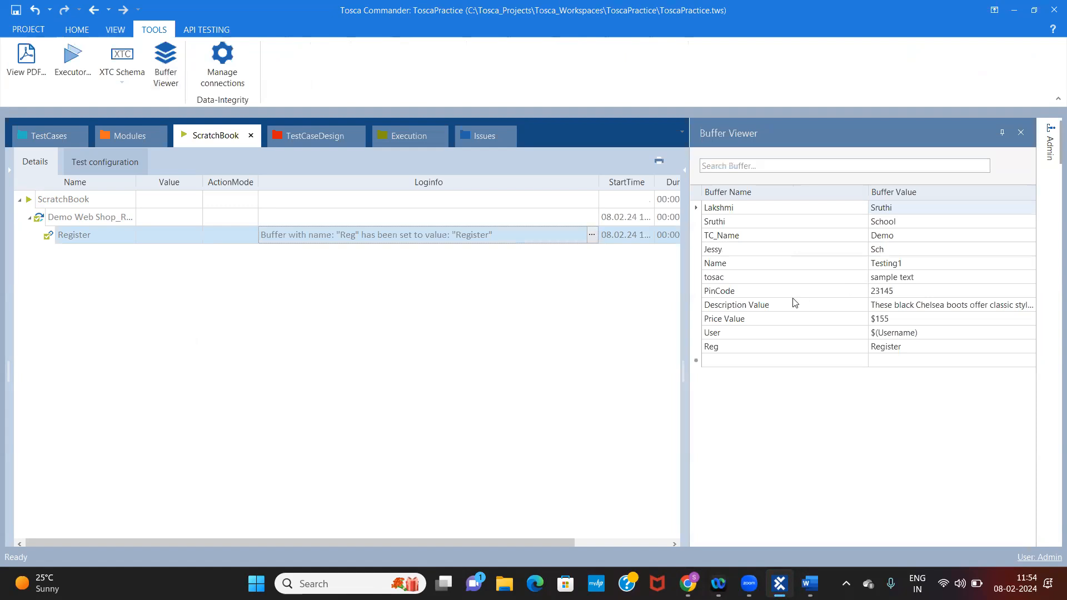
double_click(763, 347)
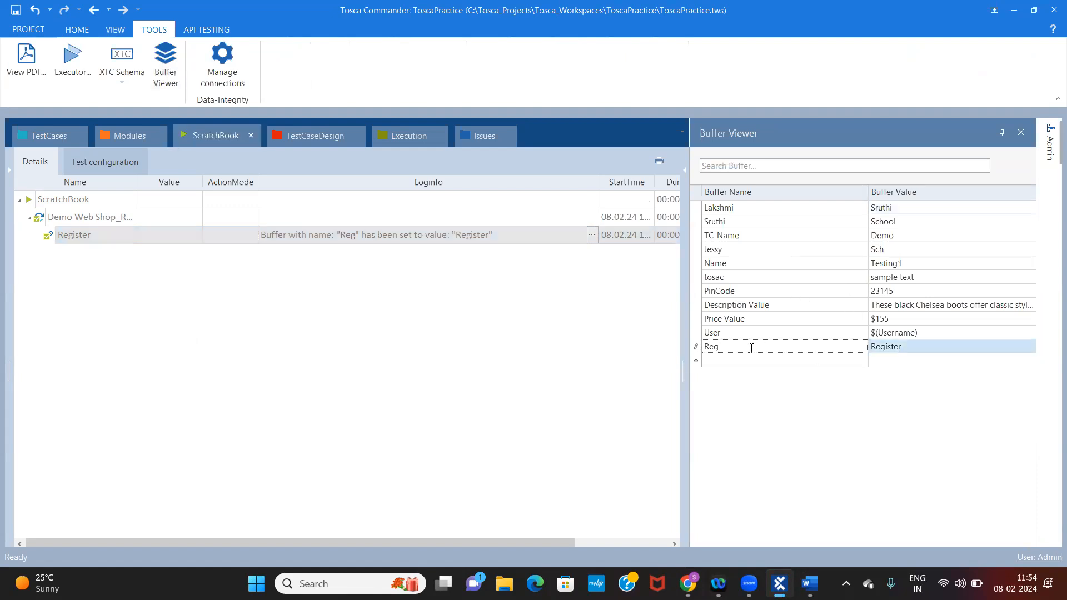
double_click(712, 347)
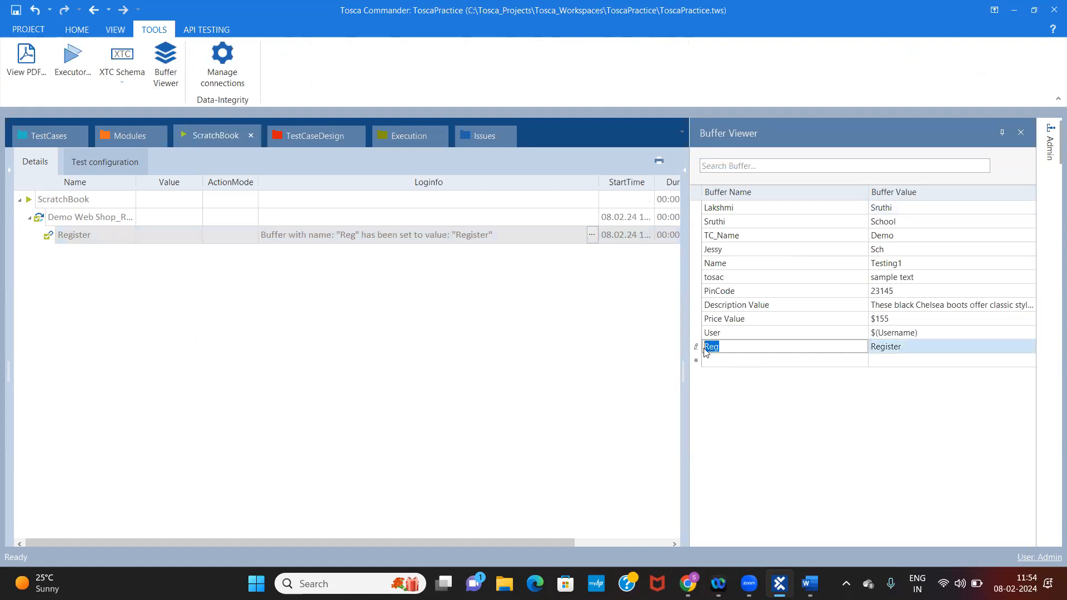
left_click(901, 351)
left_click(738, 346)
left_click(901, 348)
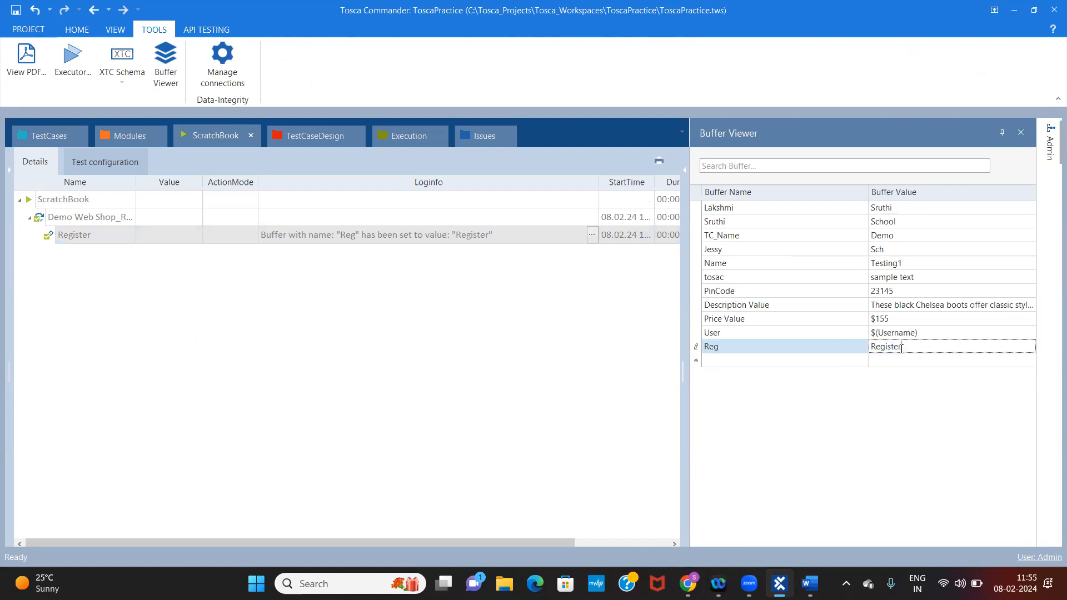
Return to the test case, consult the Buffer definition in the Word notes, and review the Register link's buffer row in Tosca
left_click(31, 140)
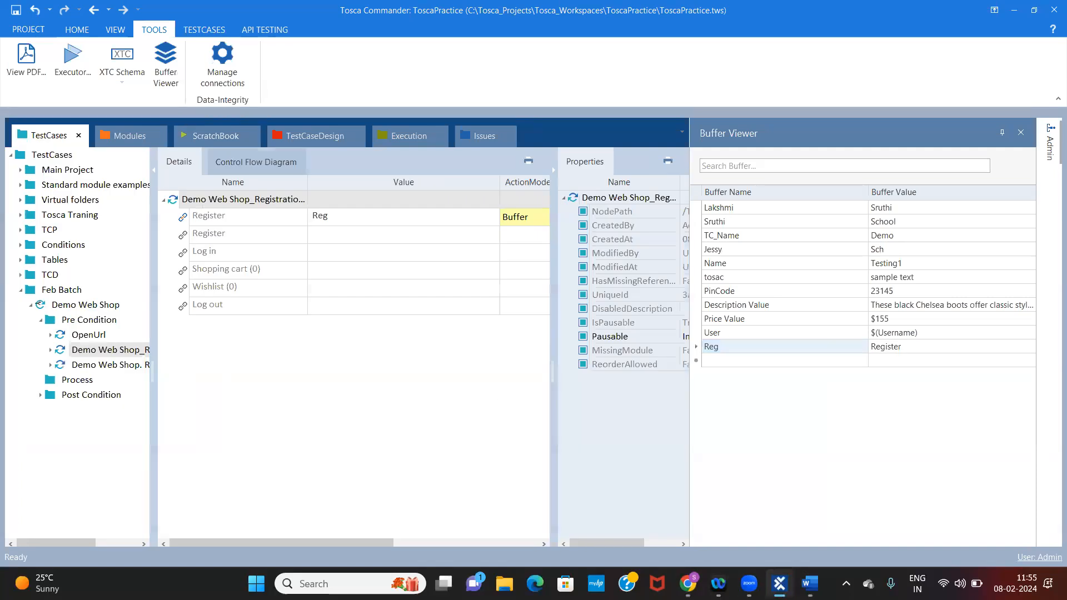
left_click(810, 583)
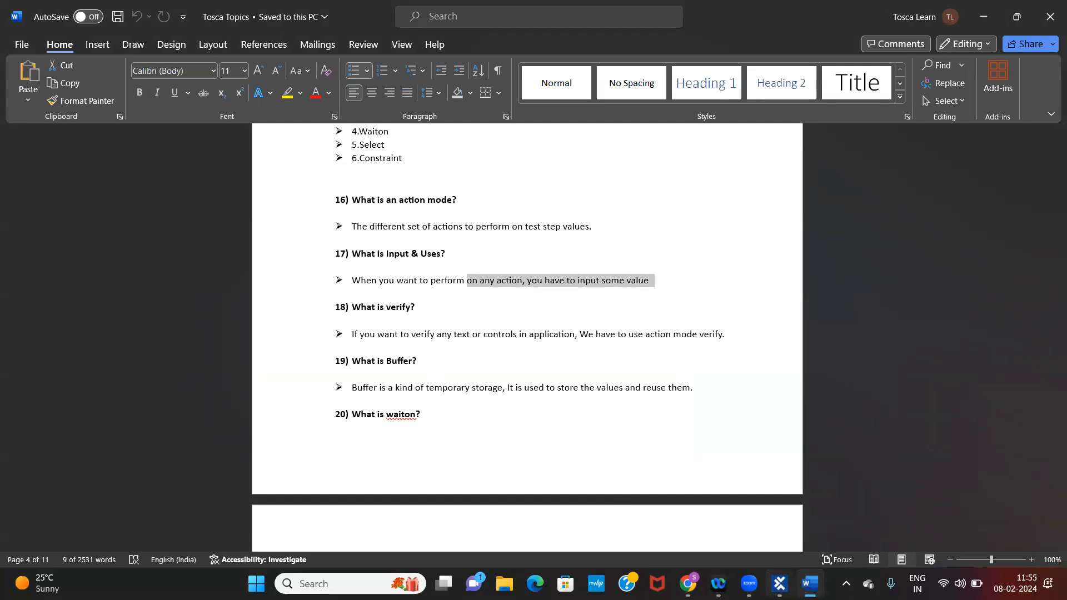
left_click(780, 584)
left_click(526, 215)
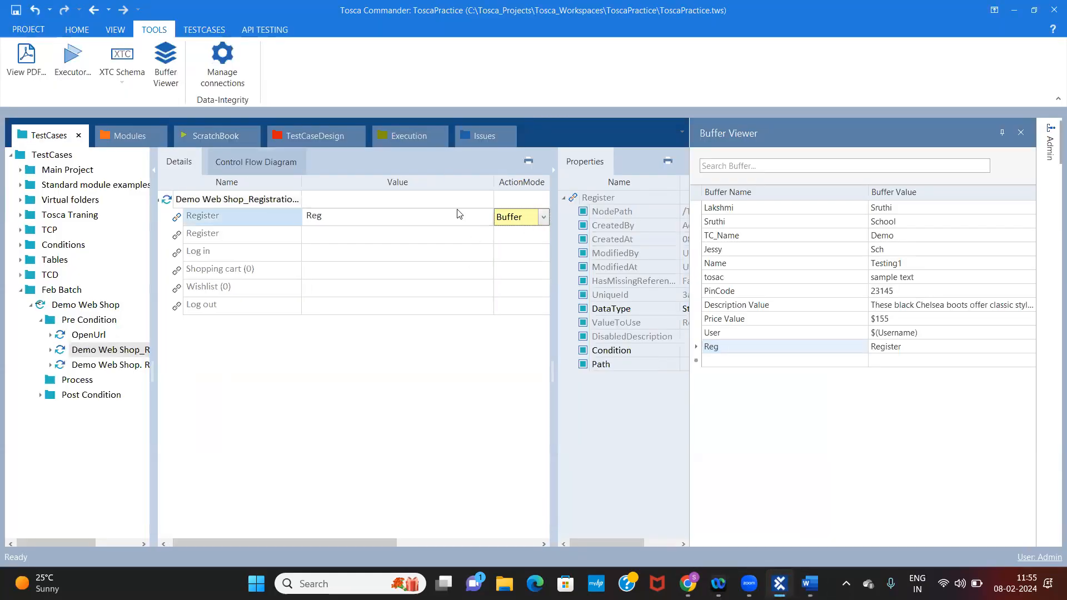
left_click(494, 198)
left_click(235, 214)
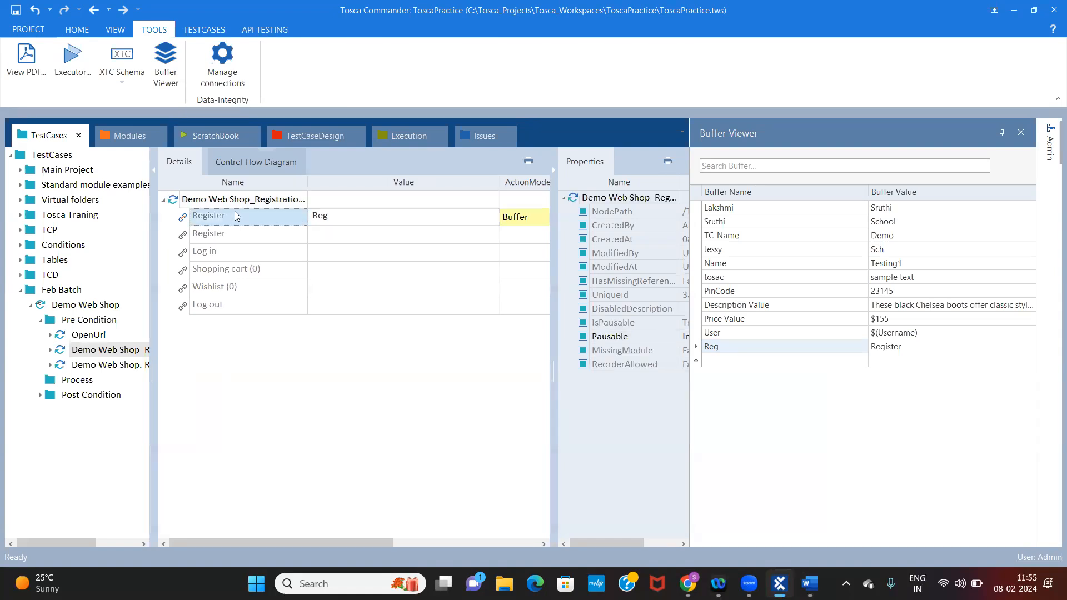
left_click(227, 233)
left_click(412, 219)
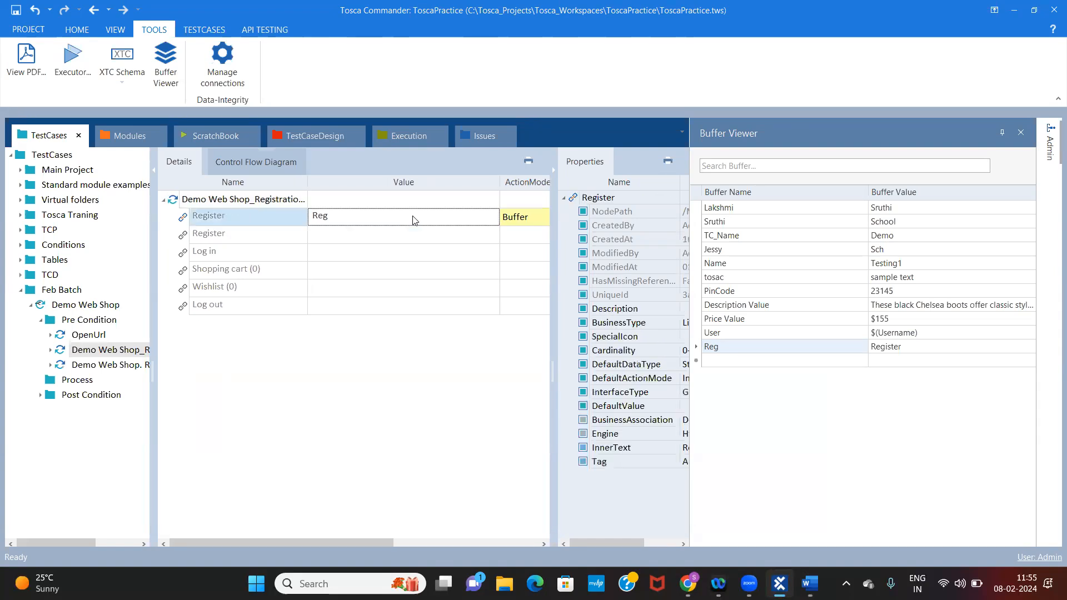
Narrow the Value column and replace the Register link's buffer name with care
left_click_drag(499, 179, 451, 181)
left_click(380, 213)
key("BackSpace")
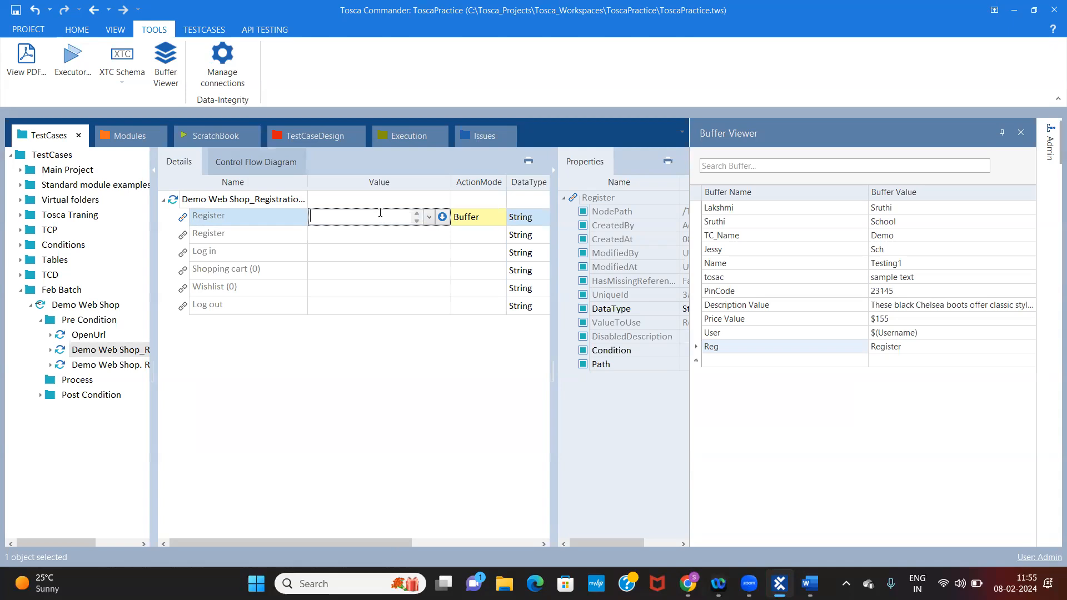
type("care")
left_click(414, 295)
Run the Demo Web Shop_Registration Details step in the ScratchBook and inspect the care entry in the Buffer Viewer
right_click(263, 199)
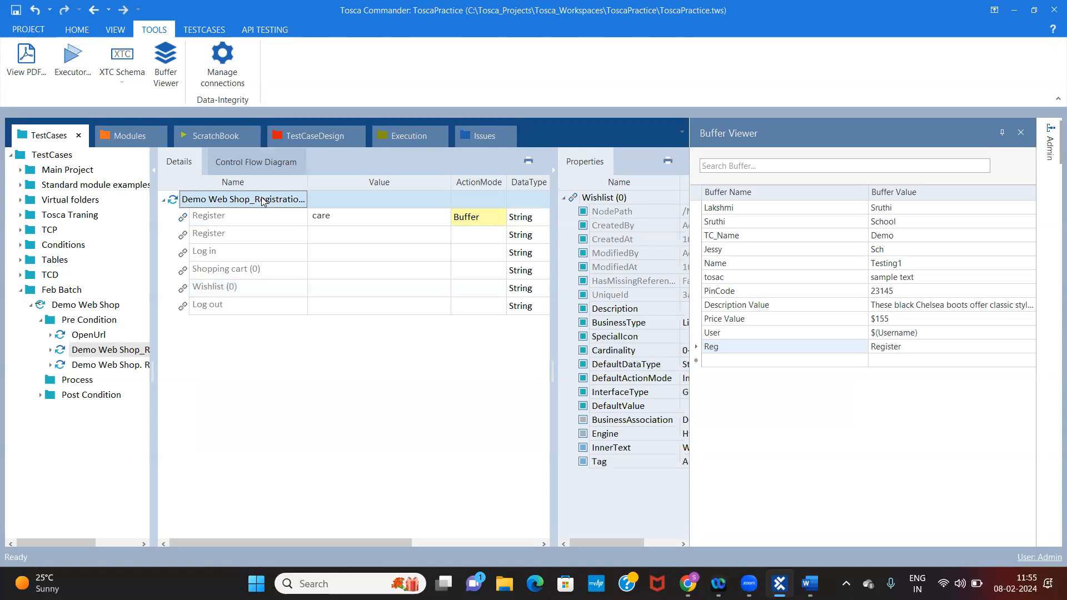
left_click(337, 291)
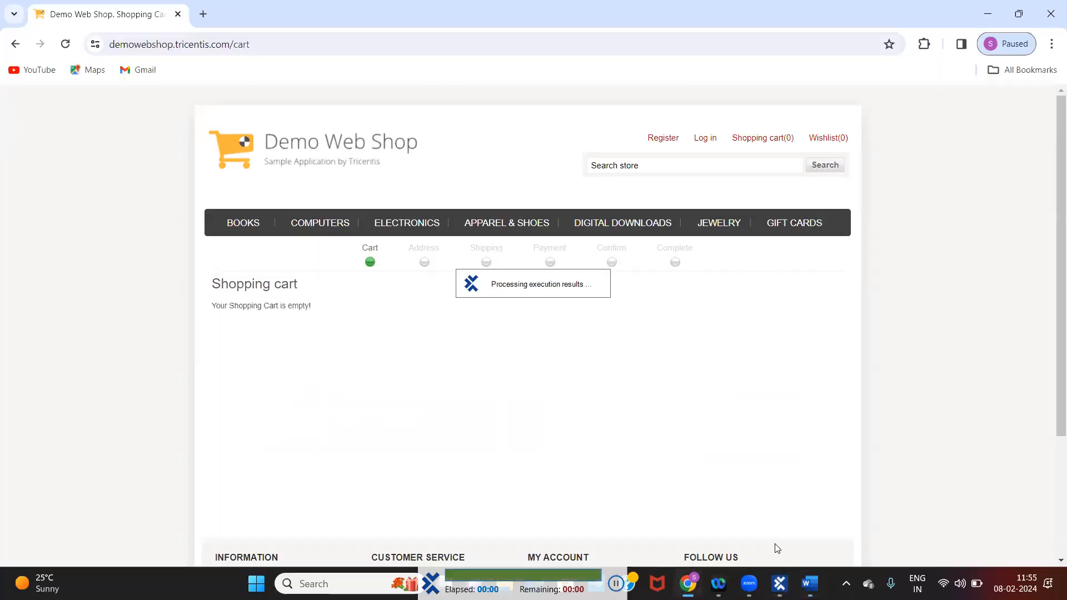
left_click(780, 581)
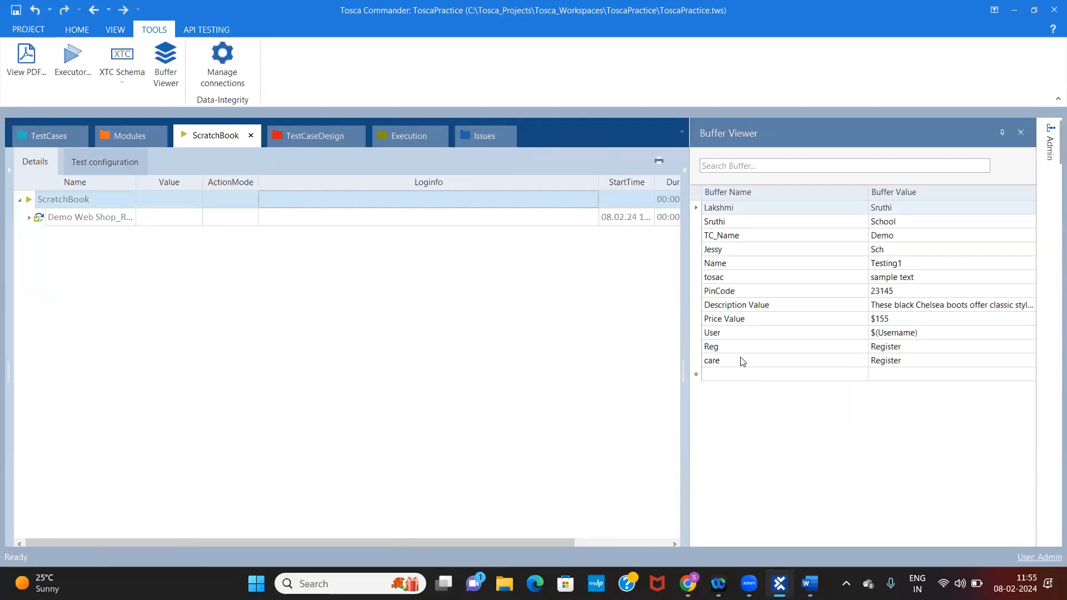
left_click(761, 360)
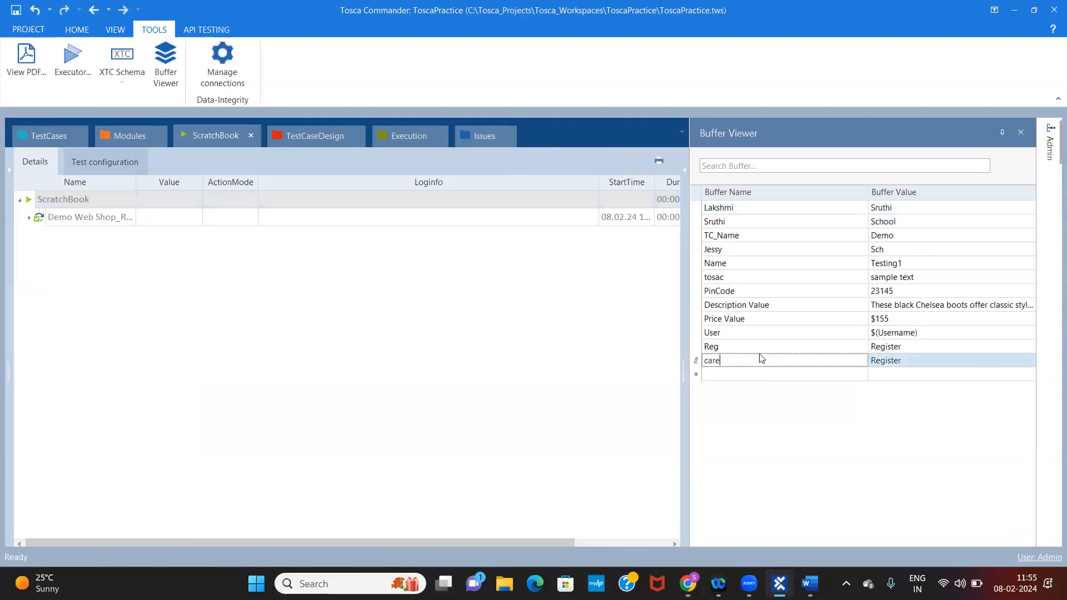
left_click(932, 361)
double_click(862, 361)
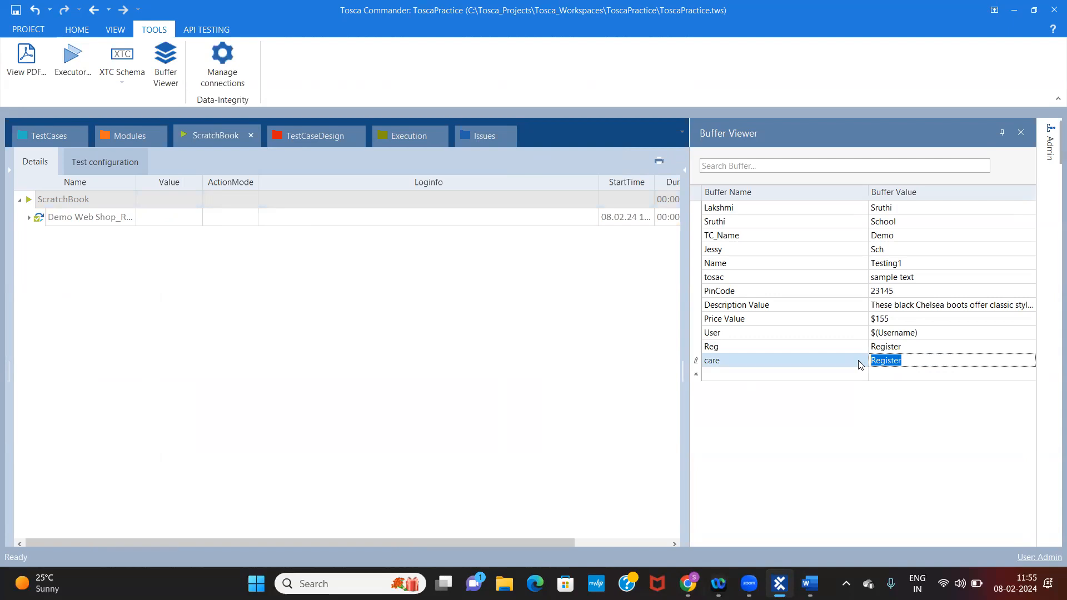
Return to the test case and compare the Register link's name, value and ActionMode with the care buffer entry
left_click(49, 137)
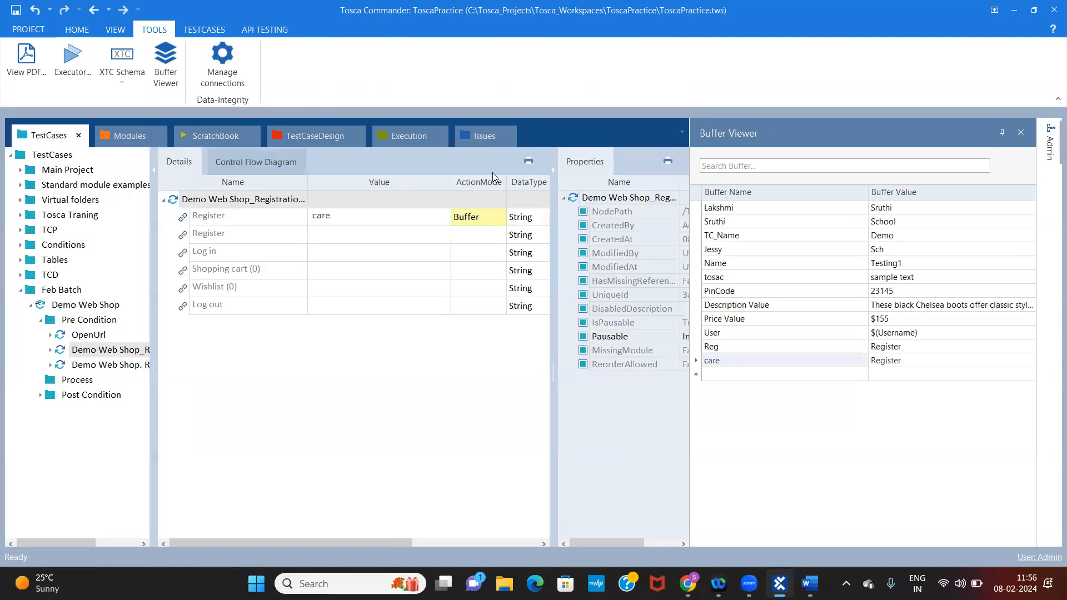
left_click(367, 221)
left_click(479, 219)
left_click(242, 217)
left_click(242, 216)
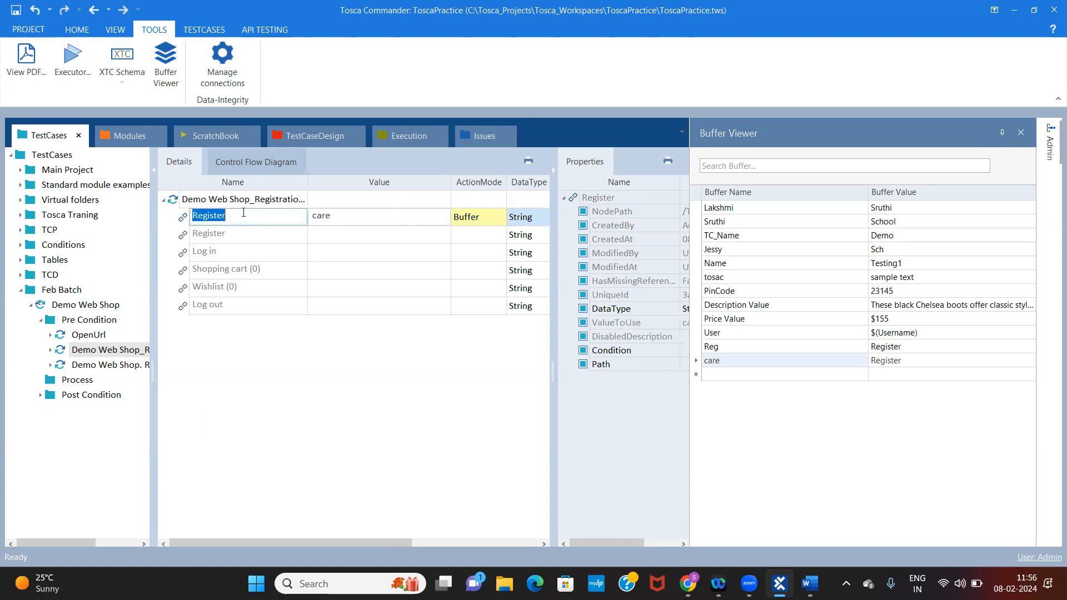
left_click(361, 218)
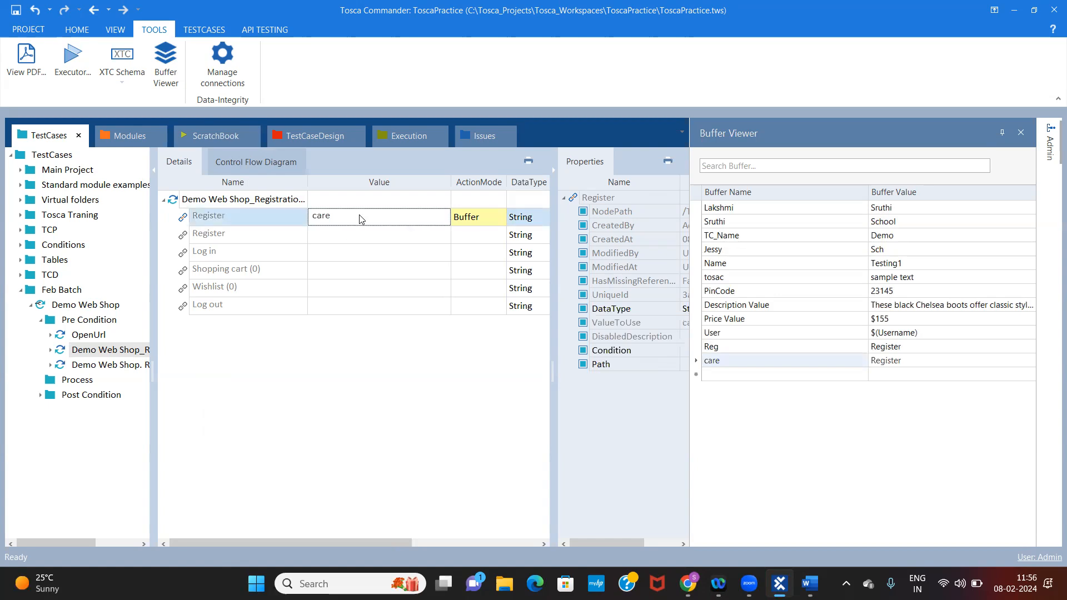
left_click(361, 217)
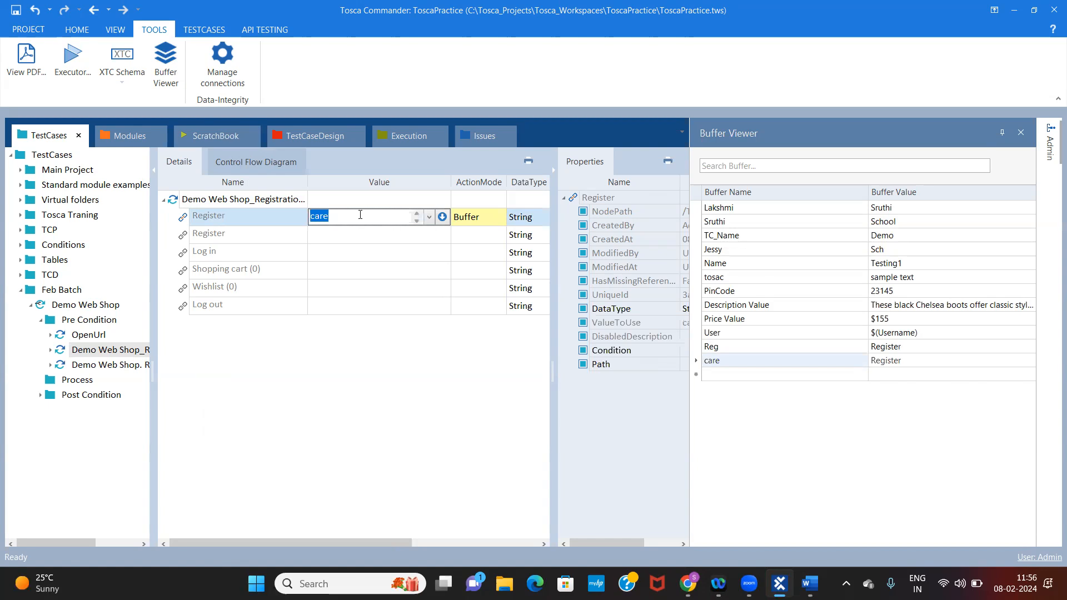
left_click(234, 215)
left_click(233, 216)
left_click_drag(229, 216, 184, 218)
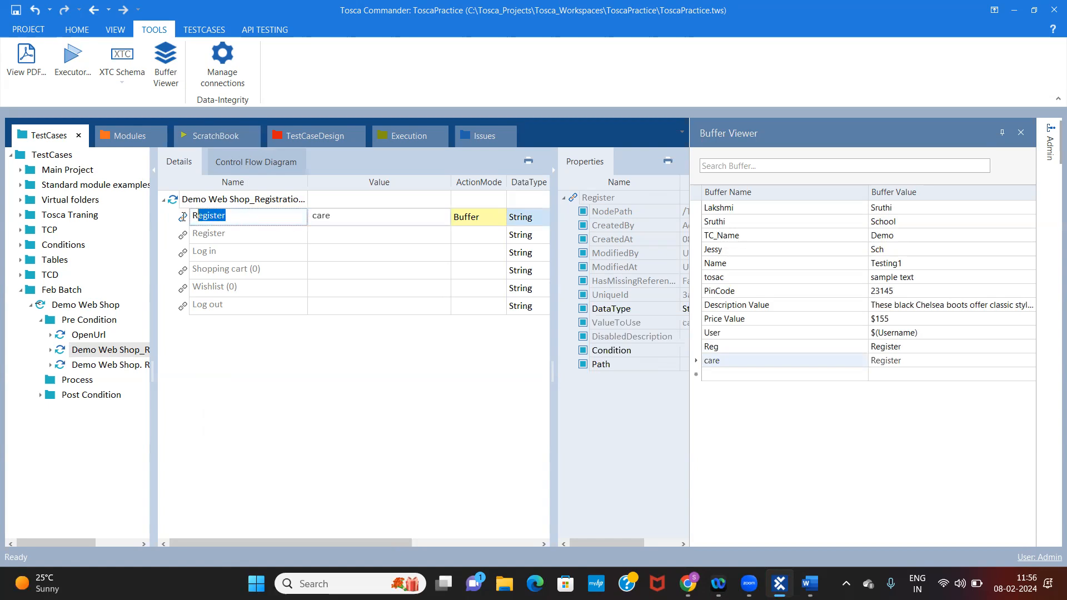
left_click(474, 221)
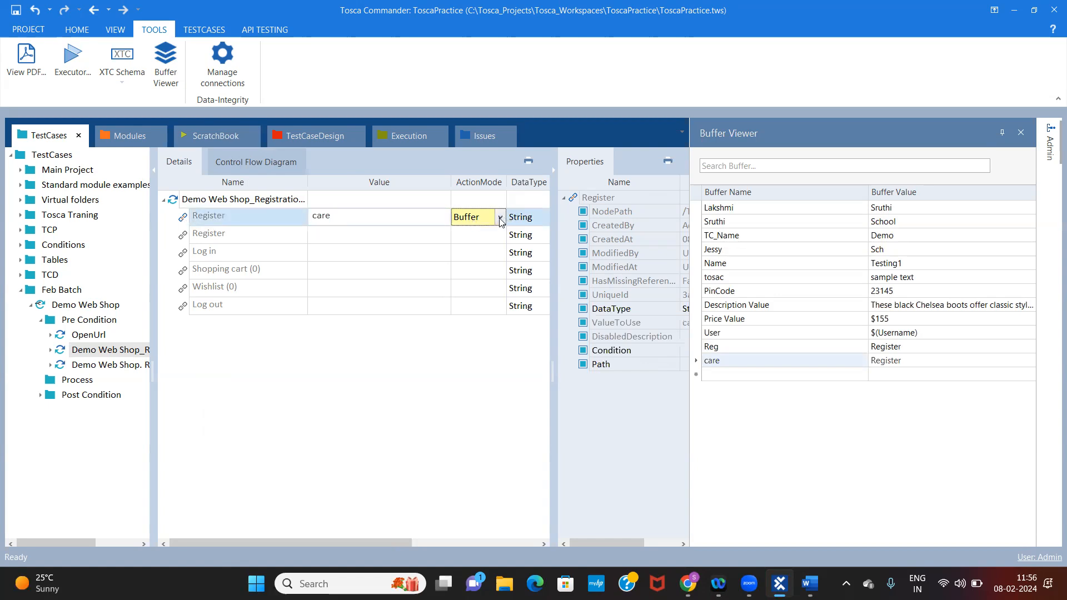
left_click(724, 360)
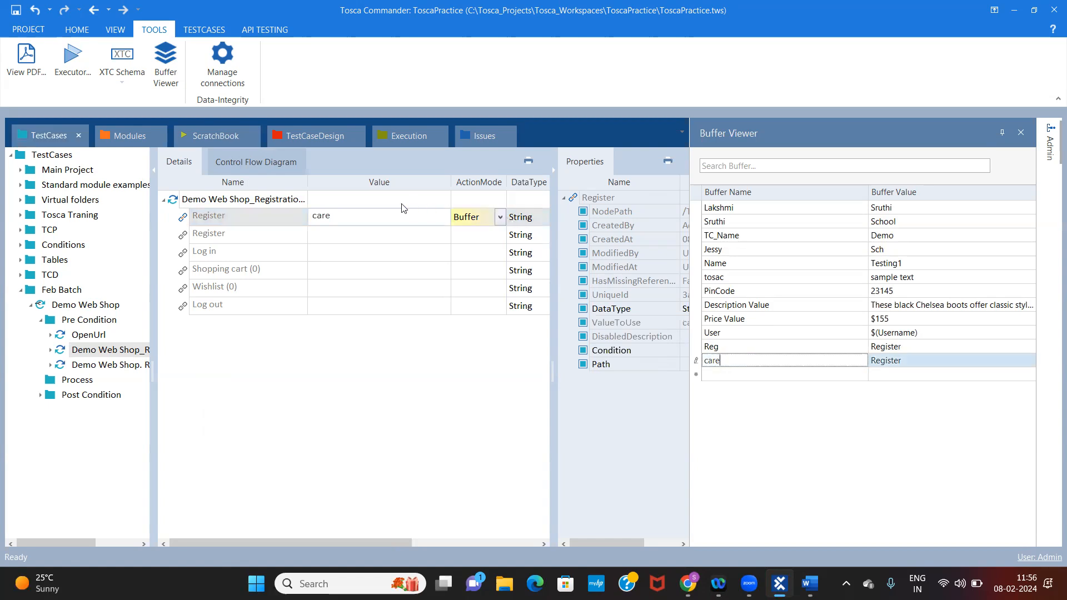
Change the Register link's ActionMode to WaitOn, clear its value and open the empty value for editing
left_click(500, 217)
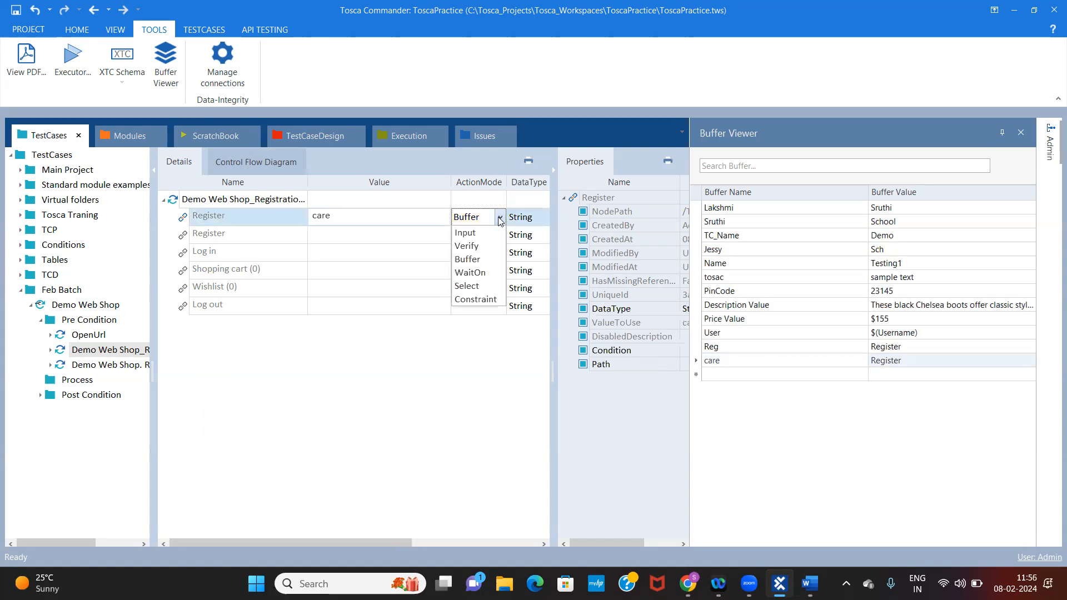
left_click(482, 274)
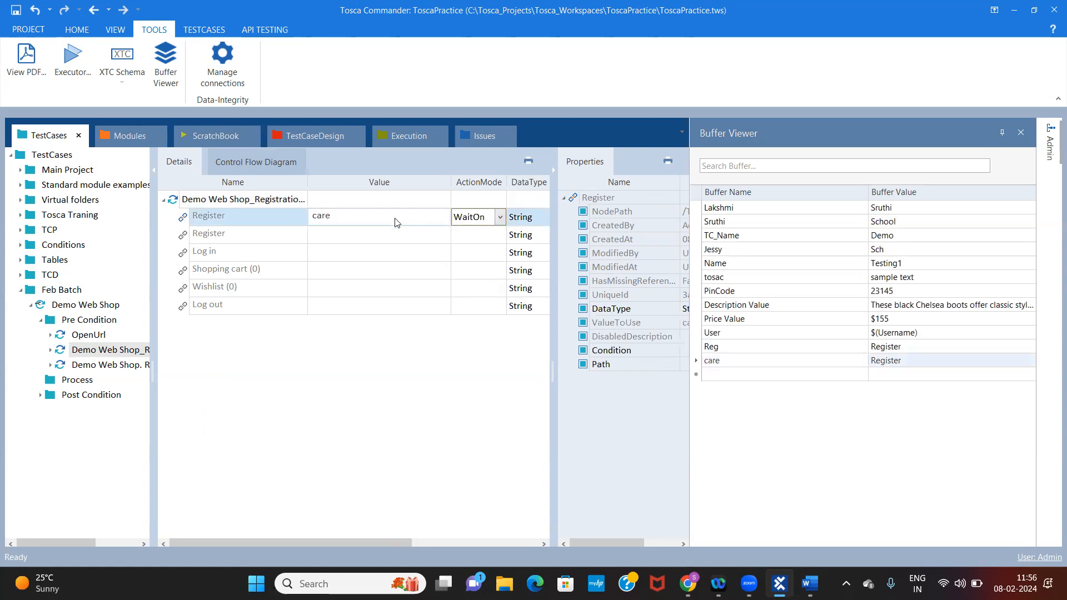
left_click(397, 222)
left_click(395, 218)
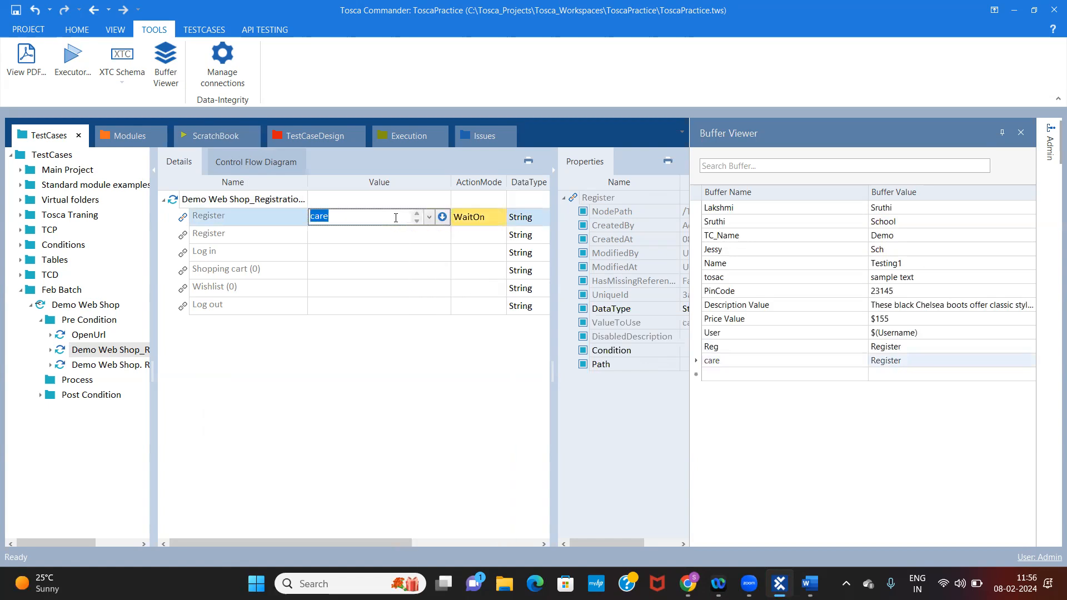
key("BackSpace")
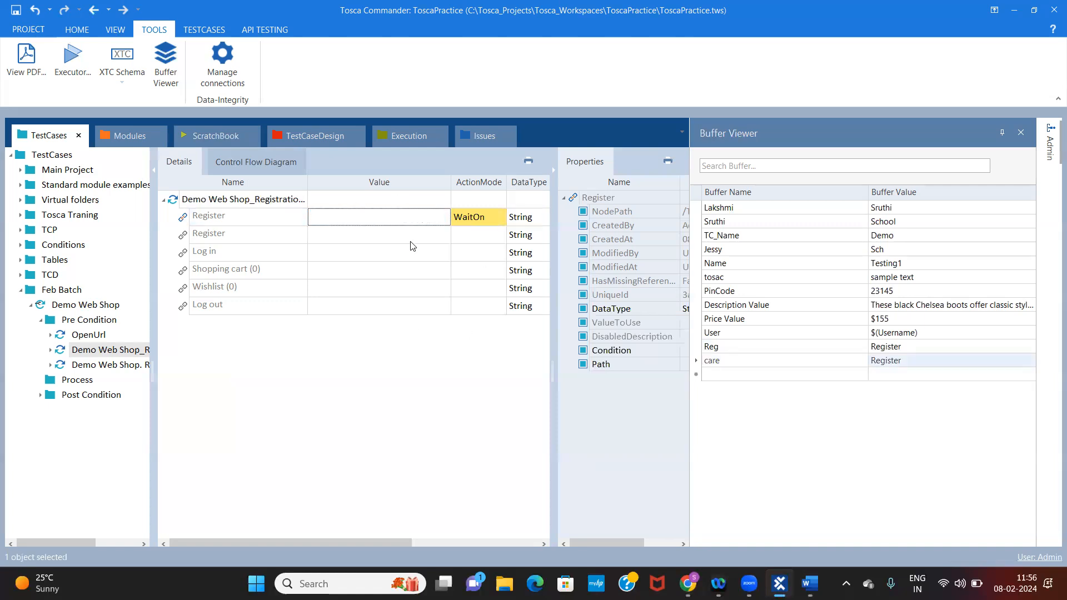
left_click(408, 233)
left_click(398, 221)
left_click(411, 217)
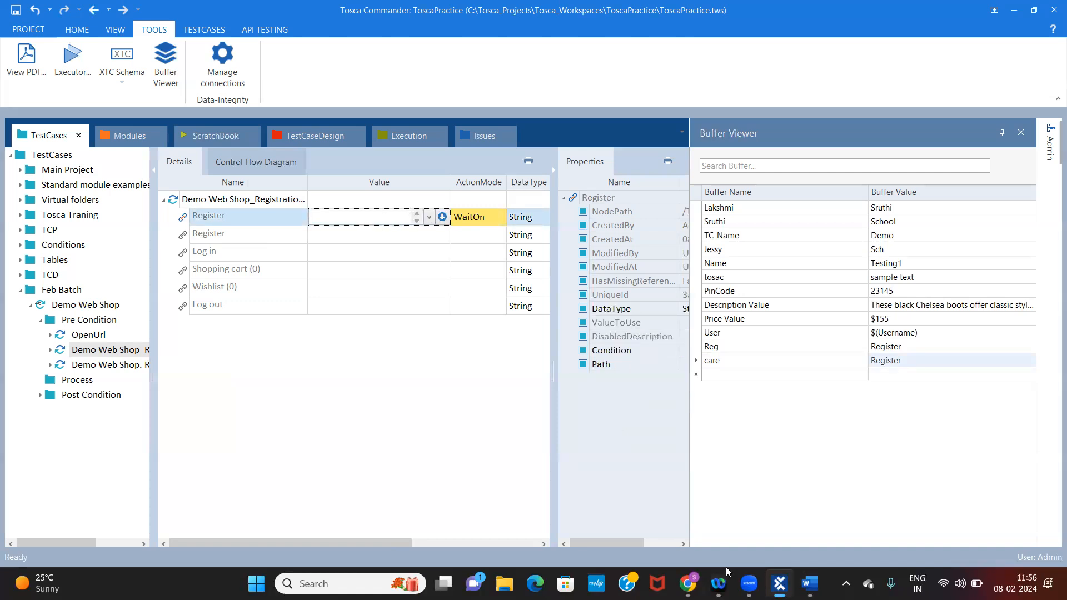
Switch to the Demo Web Shop in Chrome and open its Log in page
mouse_move(780, 583)
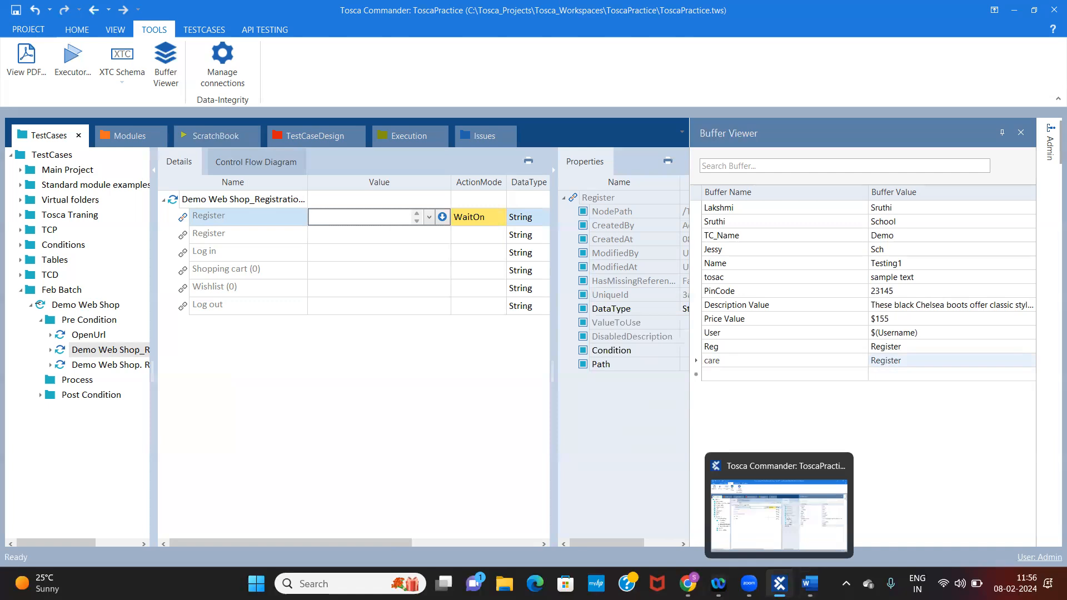
left_click(687, 584)
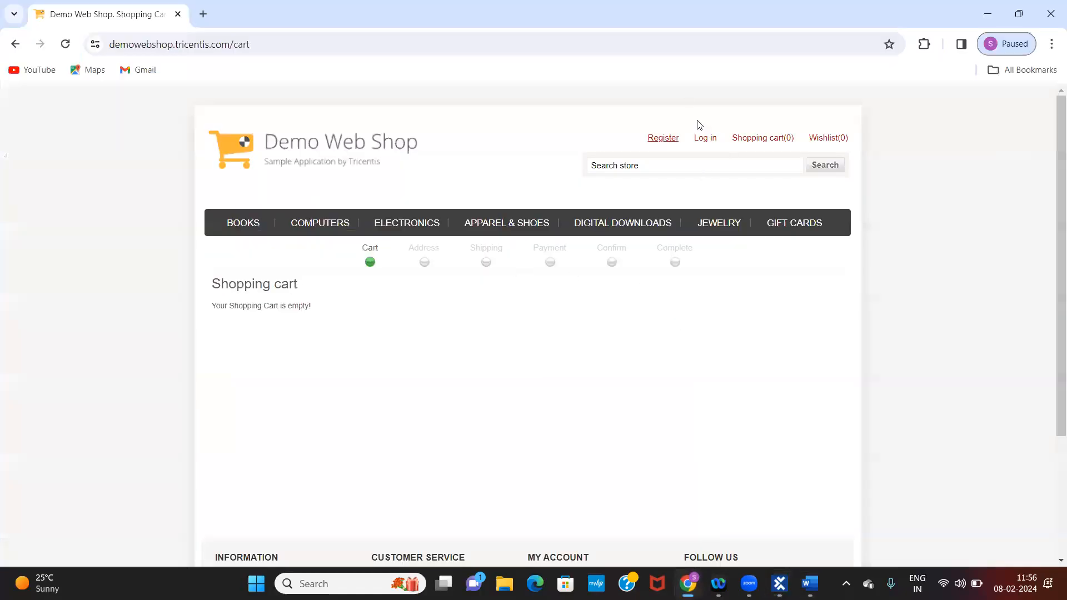
left_click(700, 142)
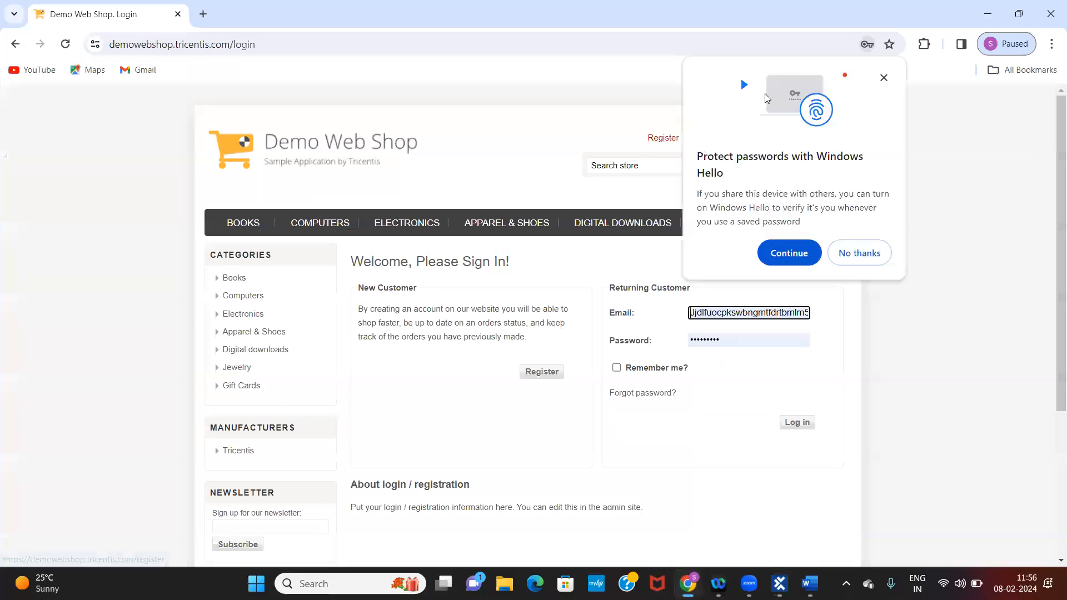
Dismiss the password prompt, switch back to Tosca Commander and choose WaitOn as the first Register link's ActionMode
left_click(883, 78)
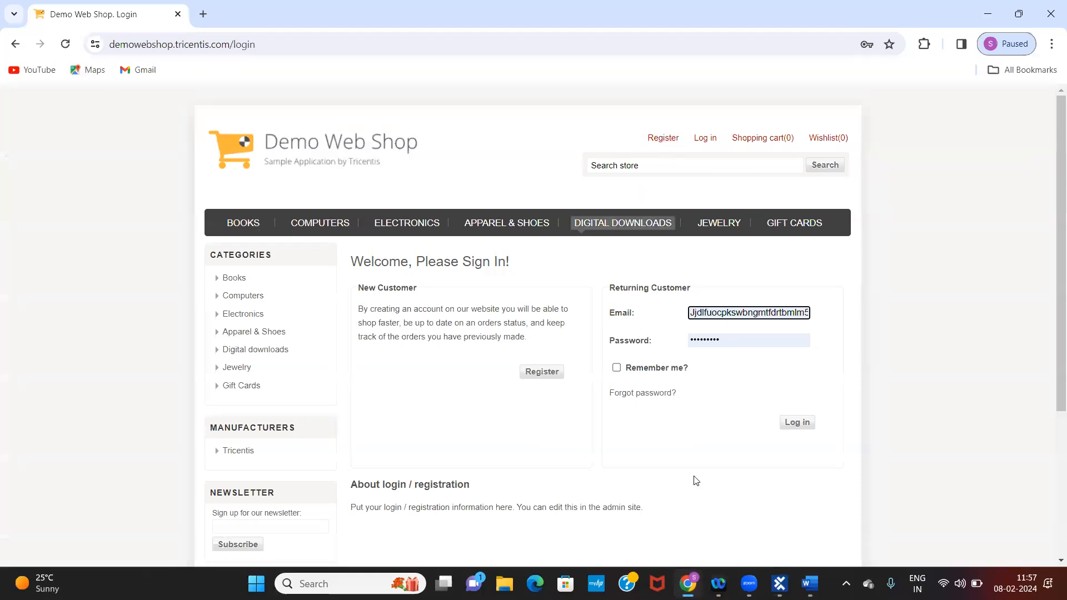
left_click(778, 583)
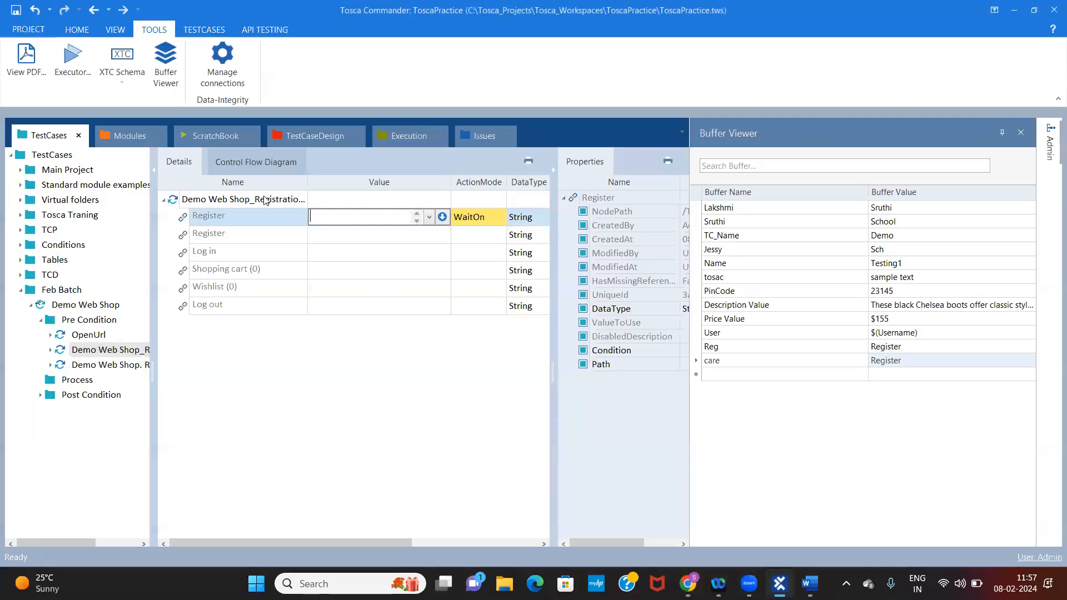
left_click(471, 216)
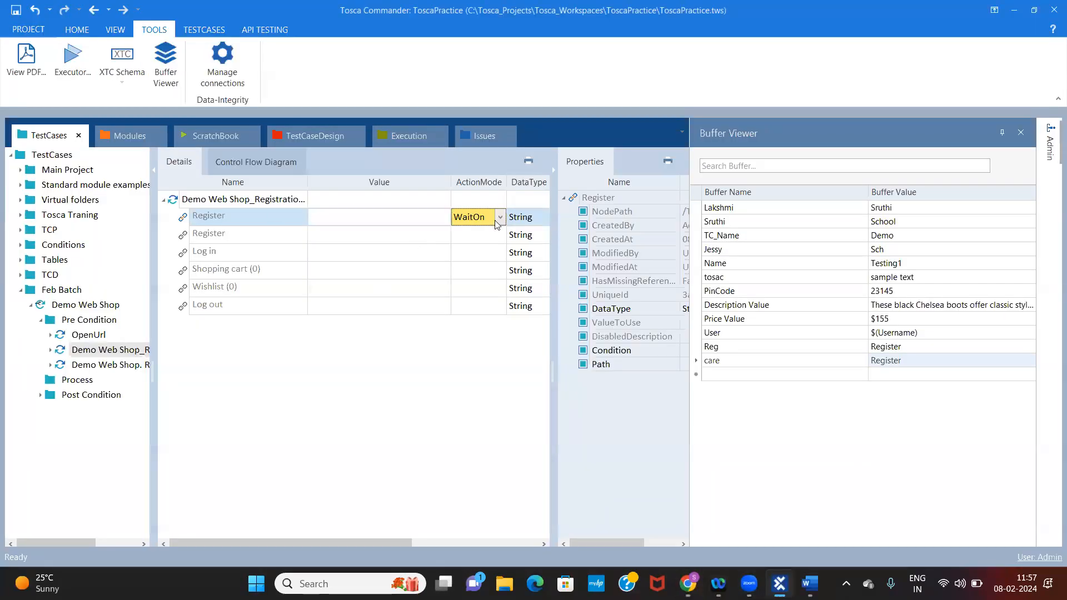
left_click(430, 223)
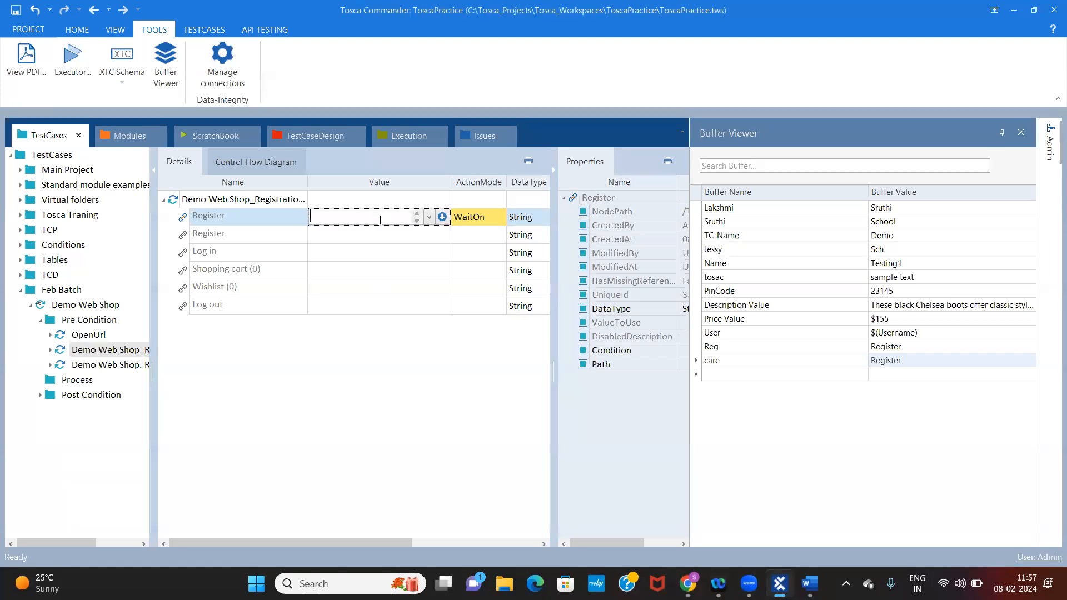
left_click(481, 217)
left_click(481, 221)
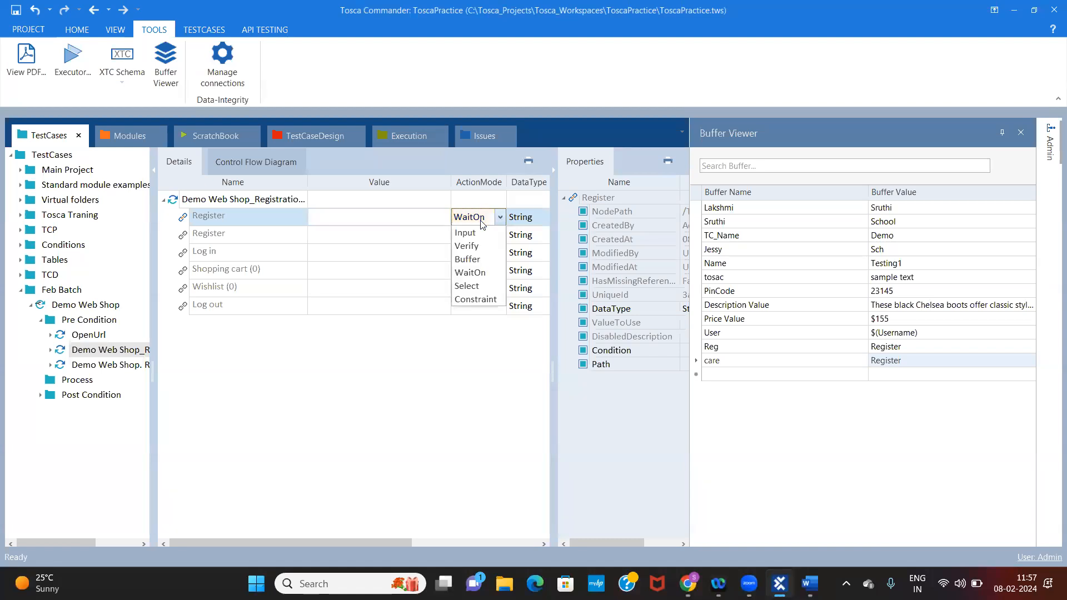
left_click(470, 273)
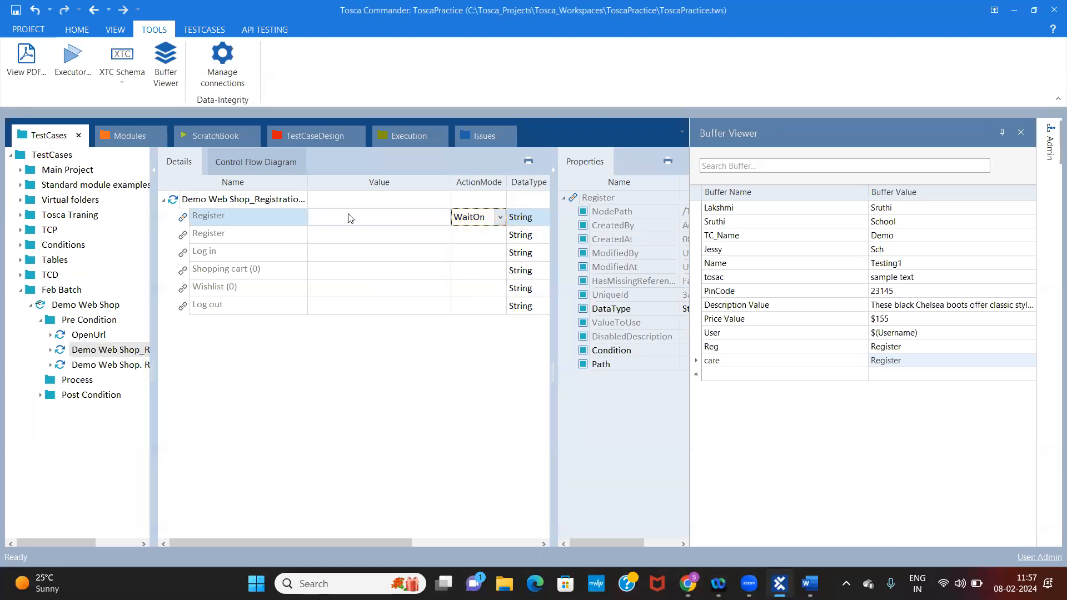
Set the WaitOn Register link's value to the property condition Visible == True
left_click(358, 221)
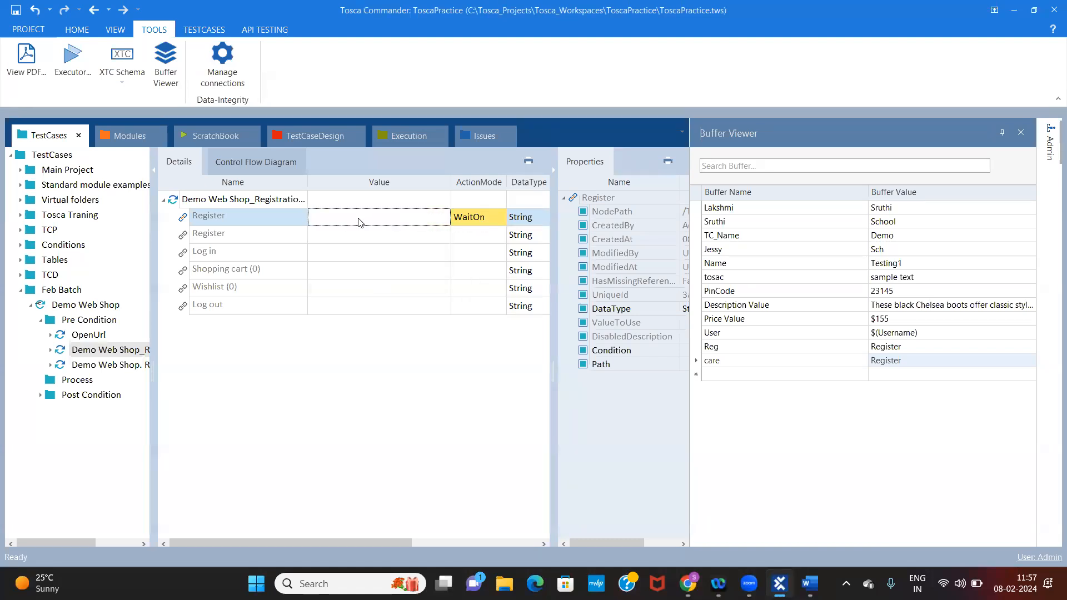
left_click(262, 222)
left_click(400, 221)
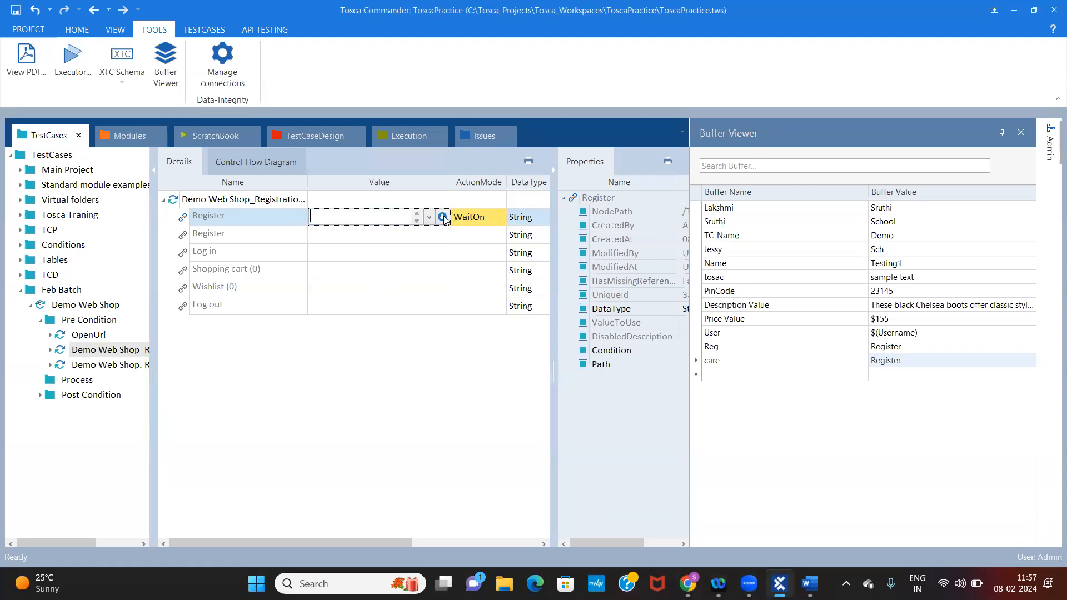
left_click(441, 217)
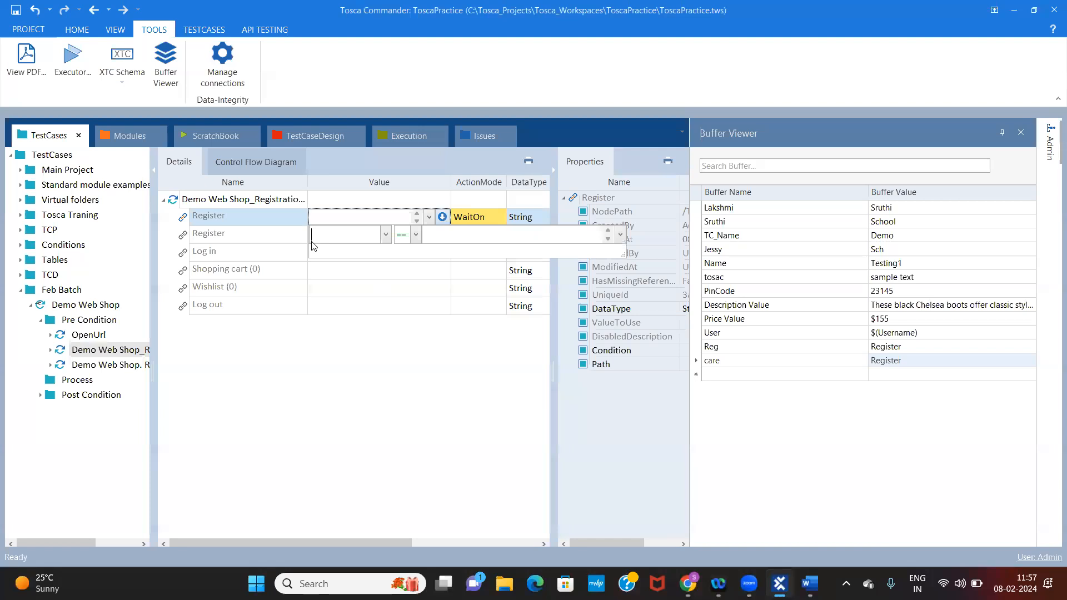
left_click(386, 236)
left_click(324, 303)
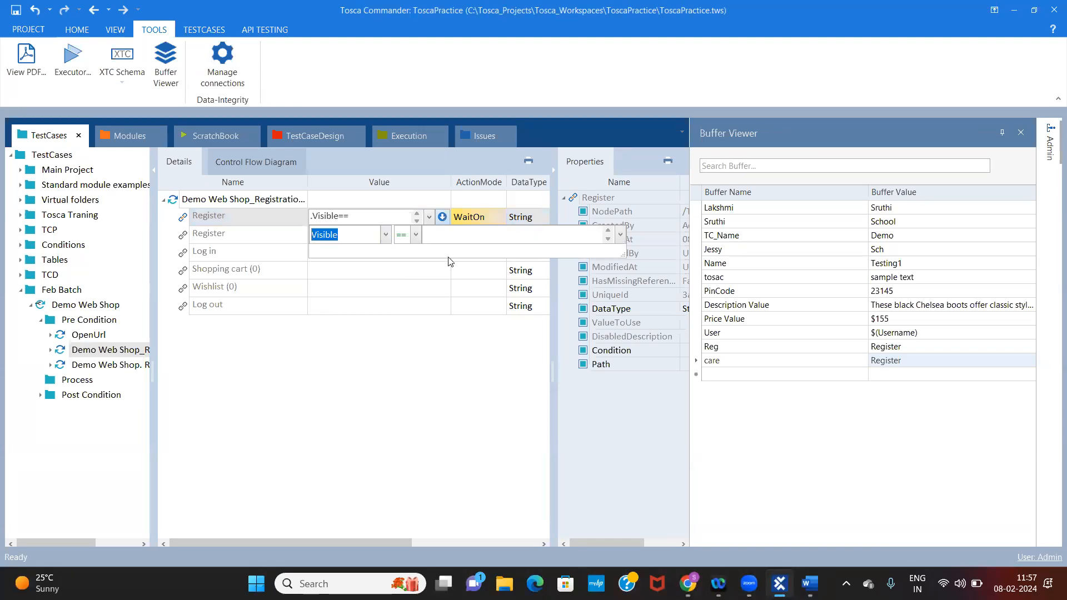
left_click(455, 236)
type("True")
left_click(346, 306)
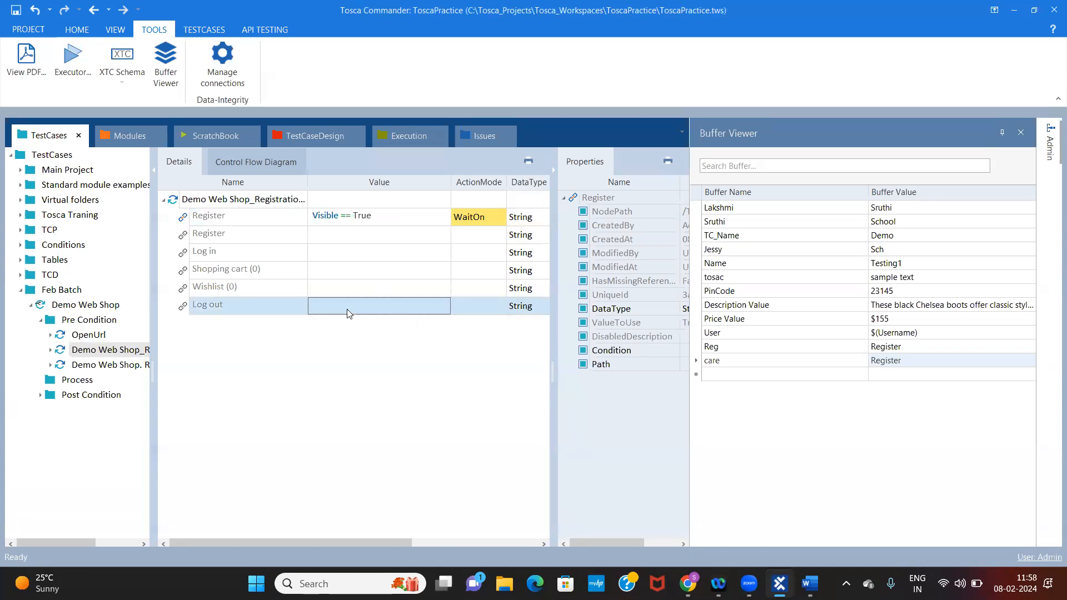
Run the Demo Web Shop_Registration Details step with its WaitOn condition in the ScratchBook and return to its results
left_click(391, 223)
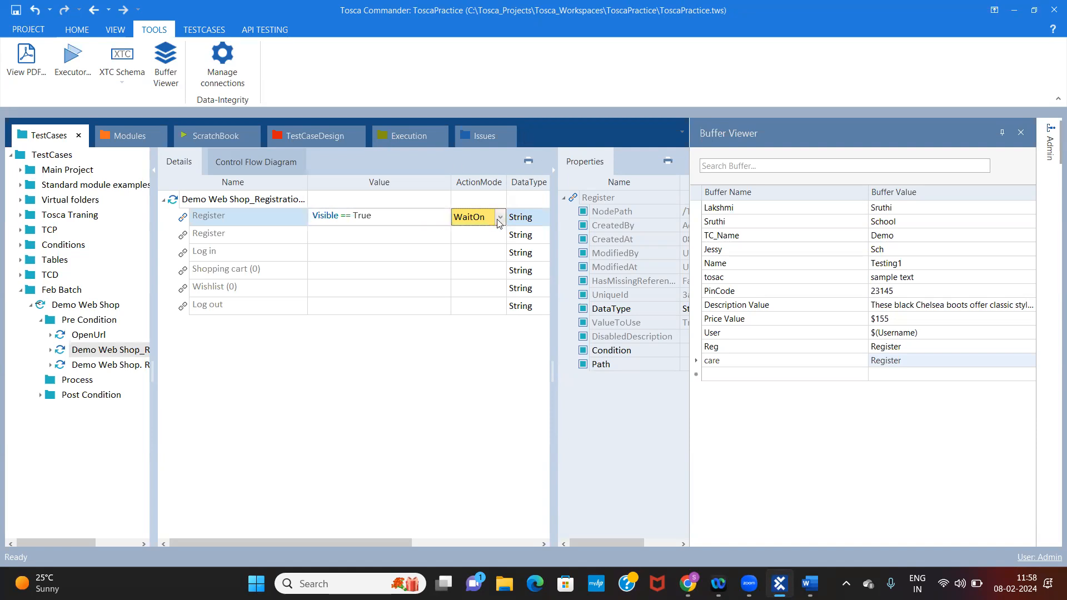
left_click(229, 201)
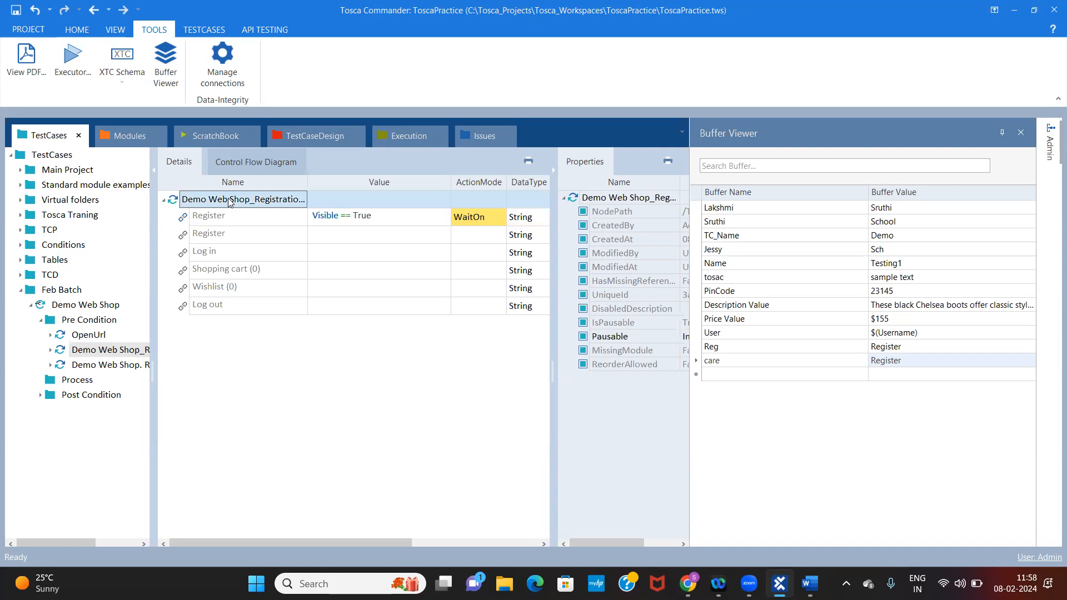
left_click(491, 220)
left_click(502, 220)
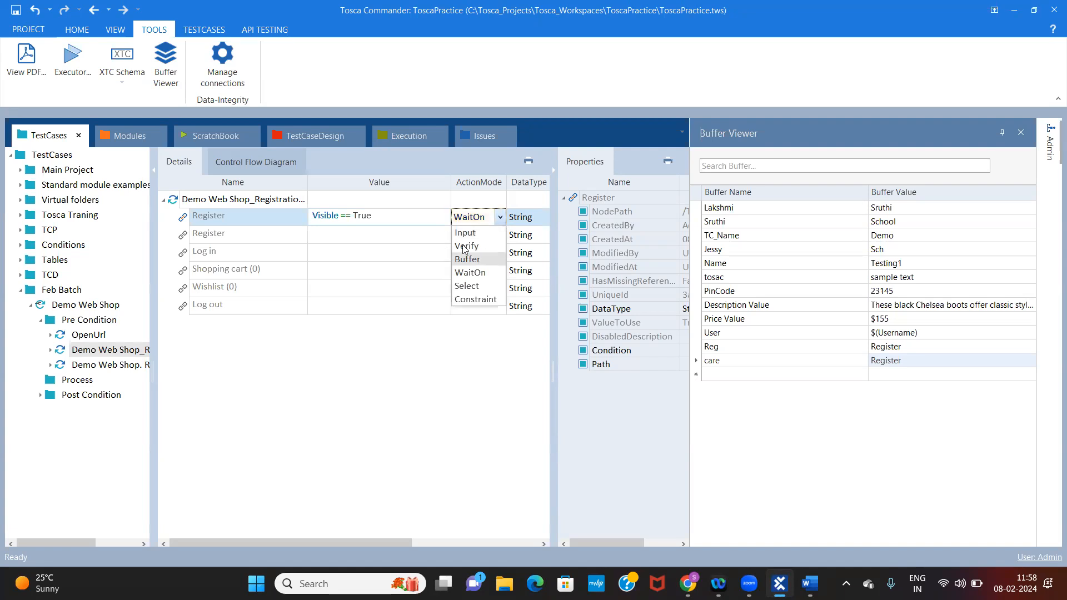
left_click(386, 257)
right_click(234, 204)
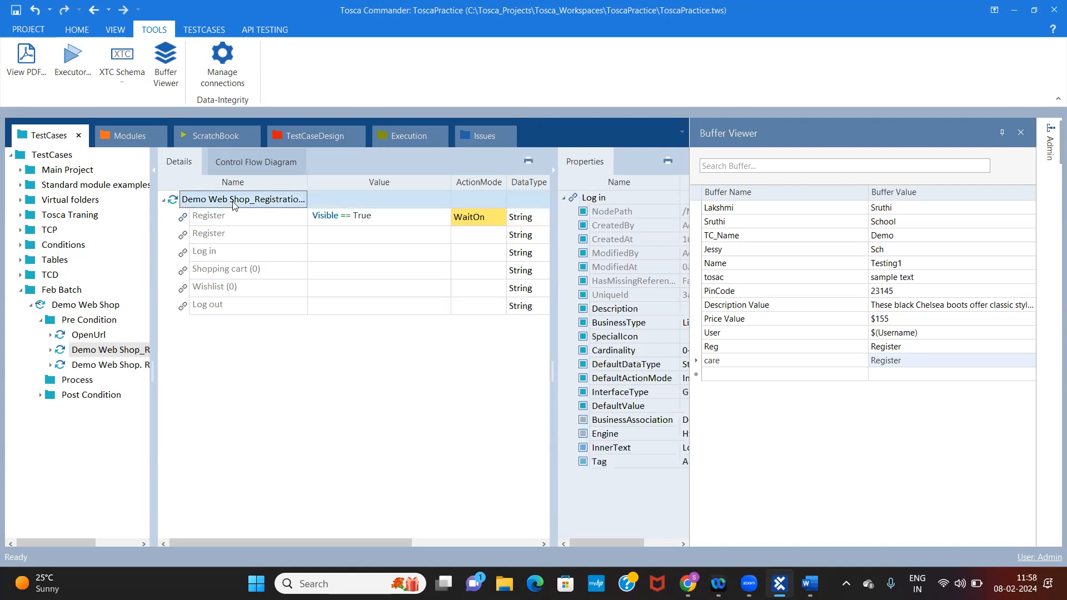
left_click(298, 297)
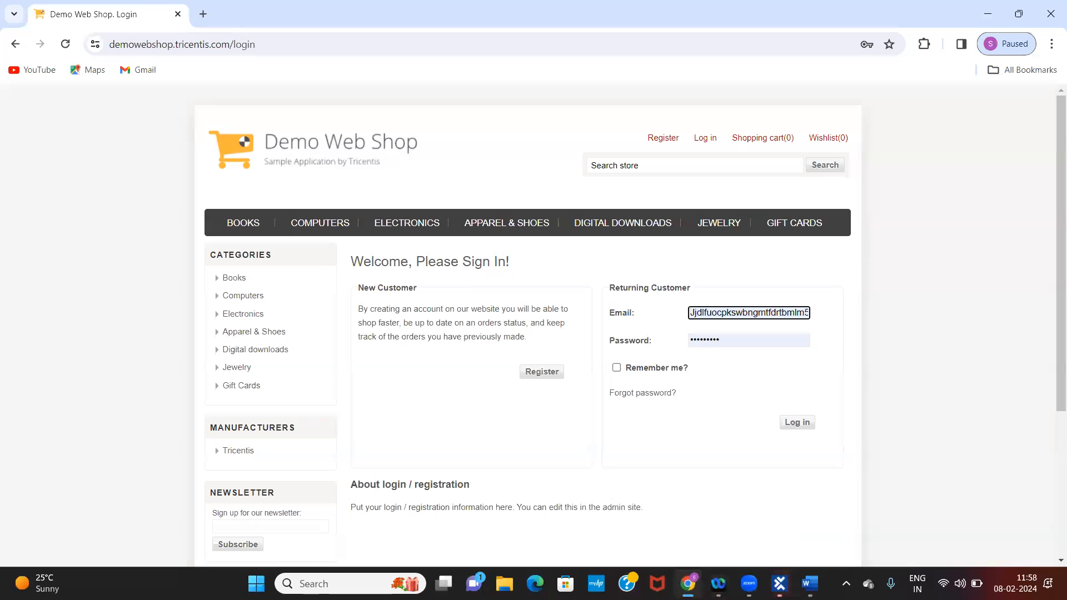
left_click(688, 583)
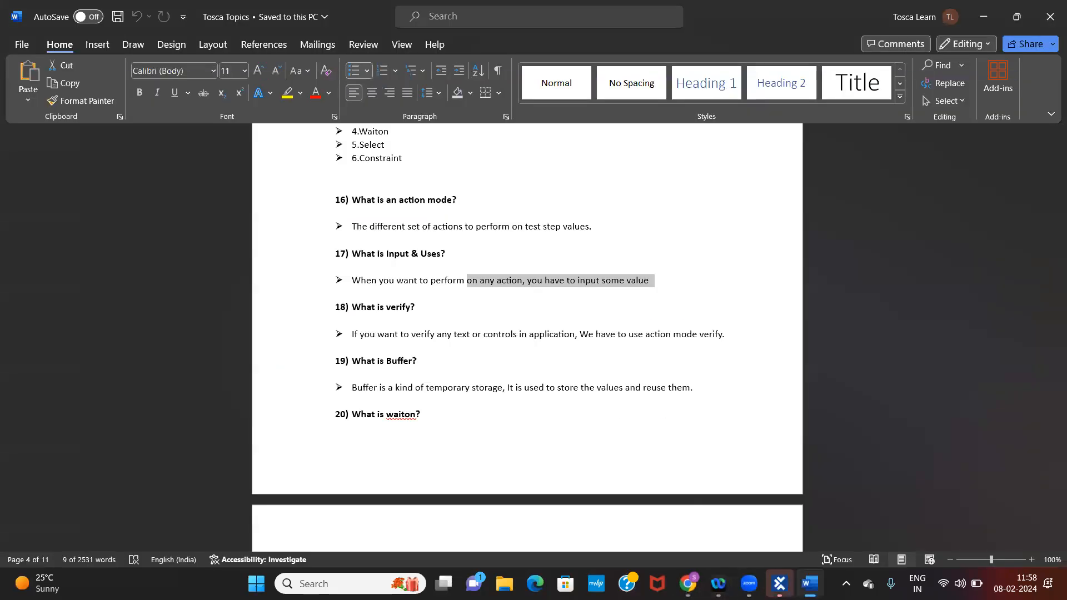
left_click(779, 584)
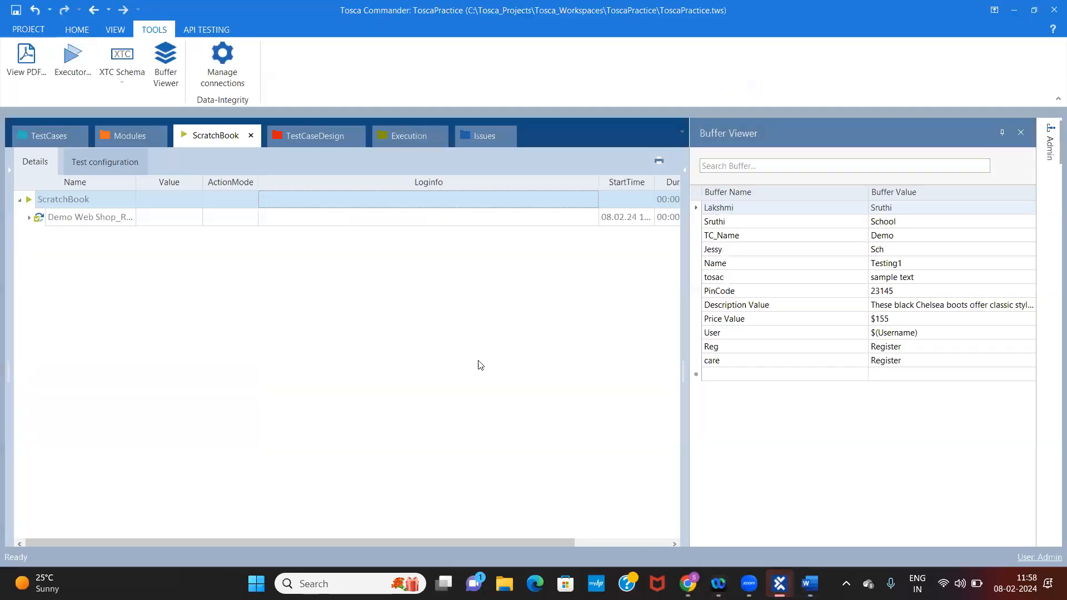
Expand the ScratchBook result, read the Register link's full log info and return to the test case
double_click(82, 220)
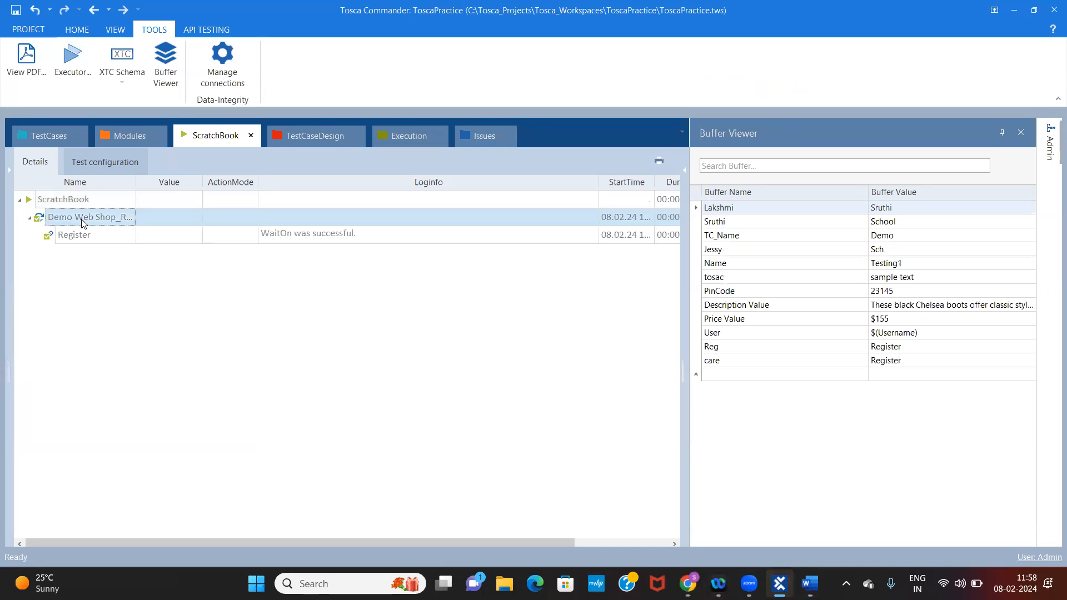
left_click(333, 235)
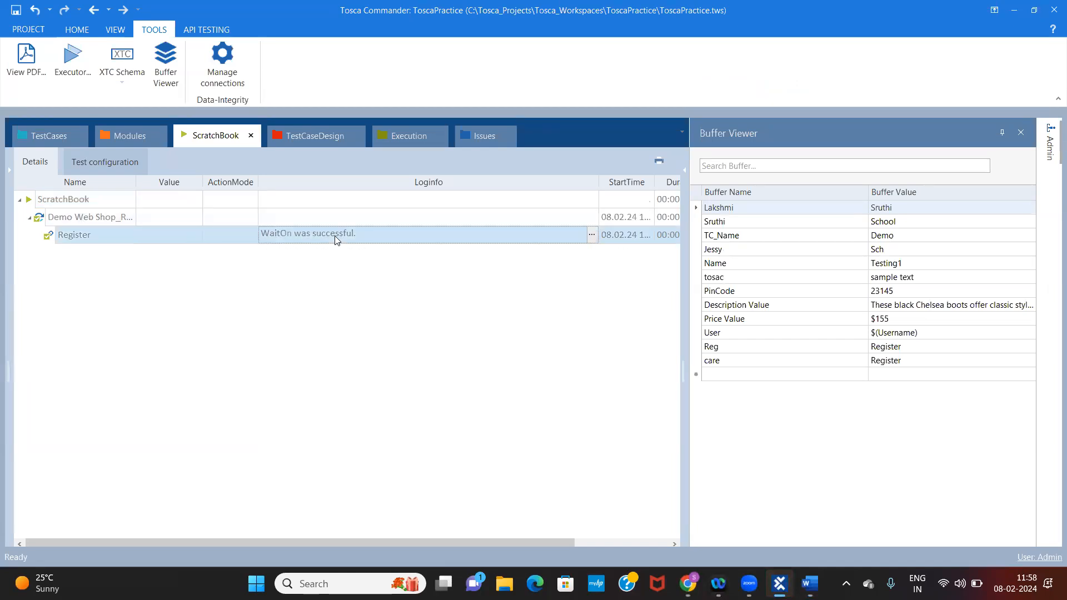
left_click(591, 235)
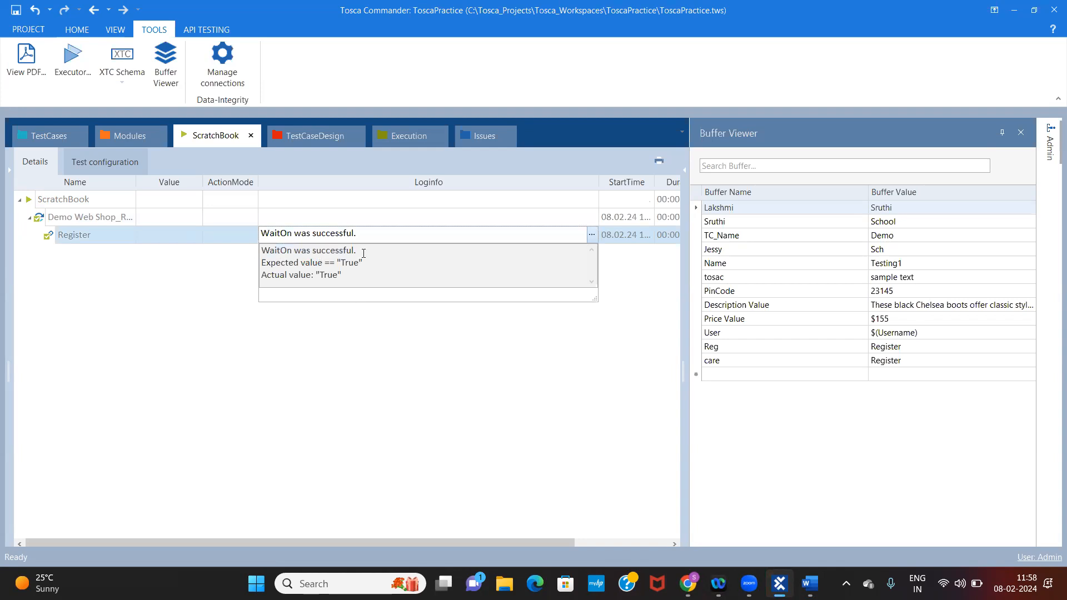
left_click_drag(355, 250, 260, 251)
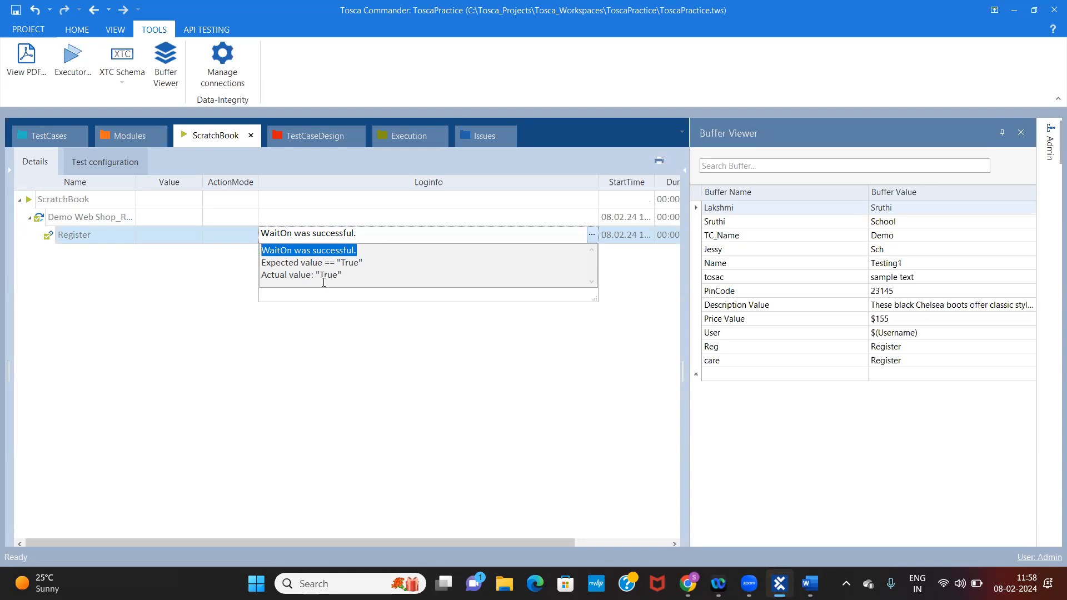
left_click(47, 136)
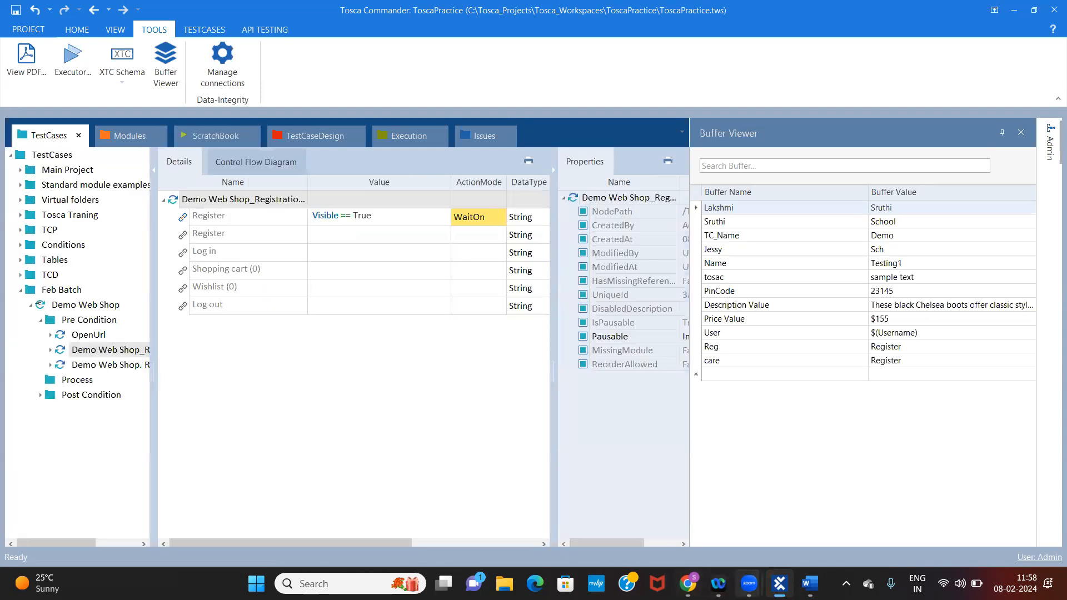
Switch to the Tosca Topics document in Word and highlight the answer to "What is waiton?"
left_click(811, 583)
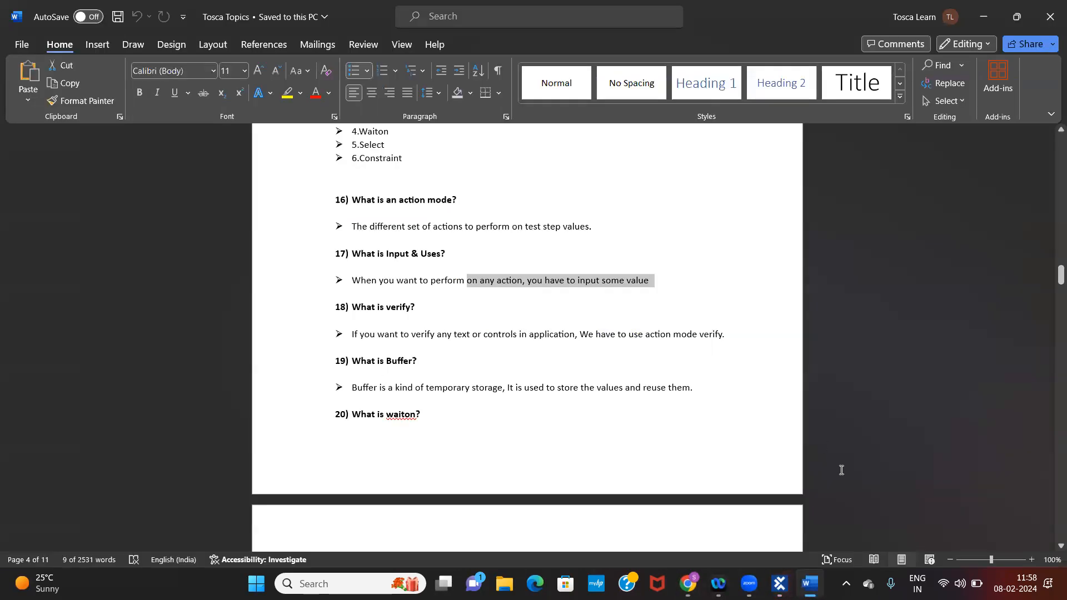
left_click_drag(1051, 278, 1049, 293)
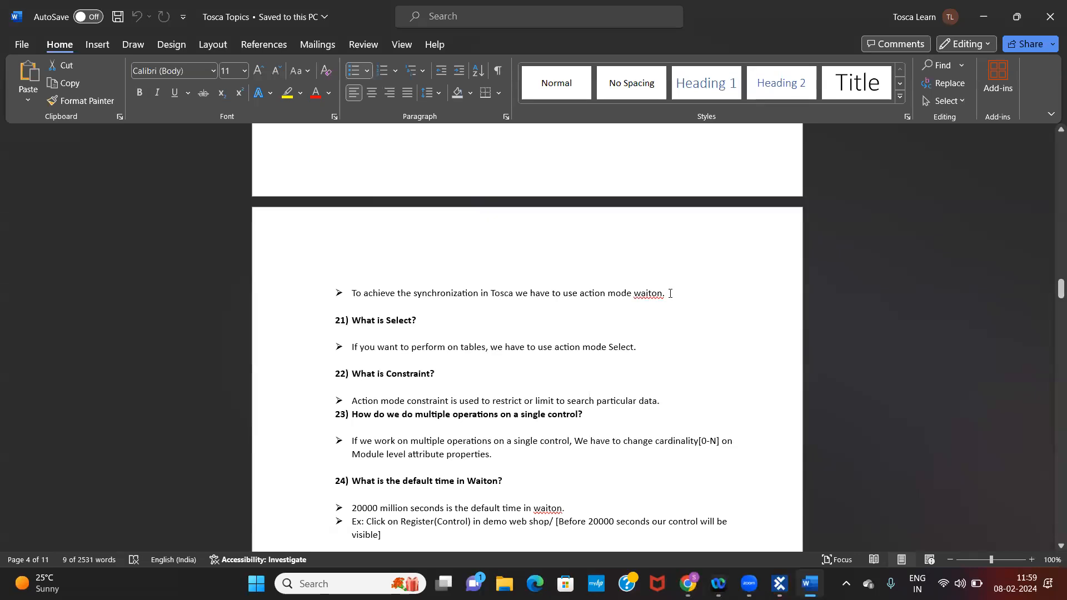
triple_click(352, 293)
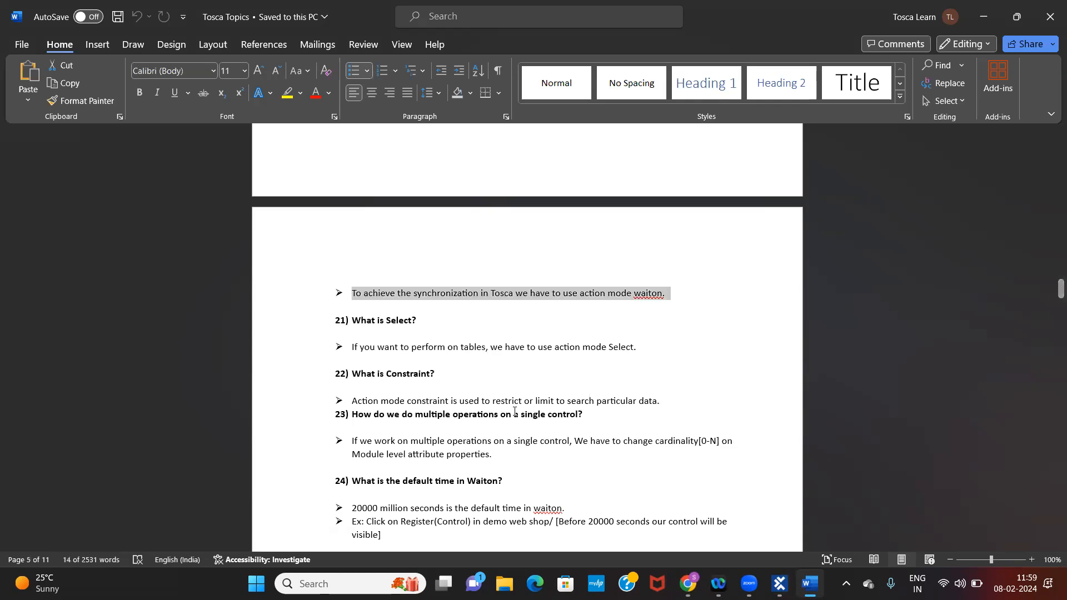
Switch back to Tosca Commander and delete the Register entry whose value is Visible == True
left_click(787, 582)
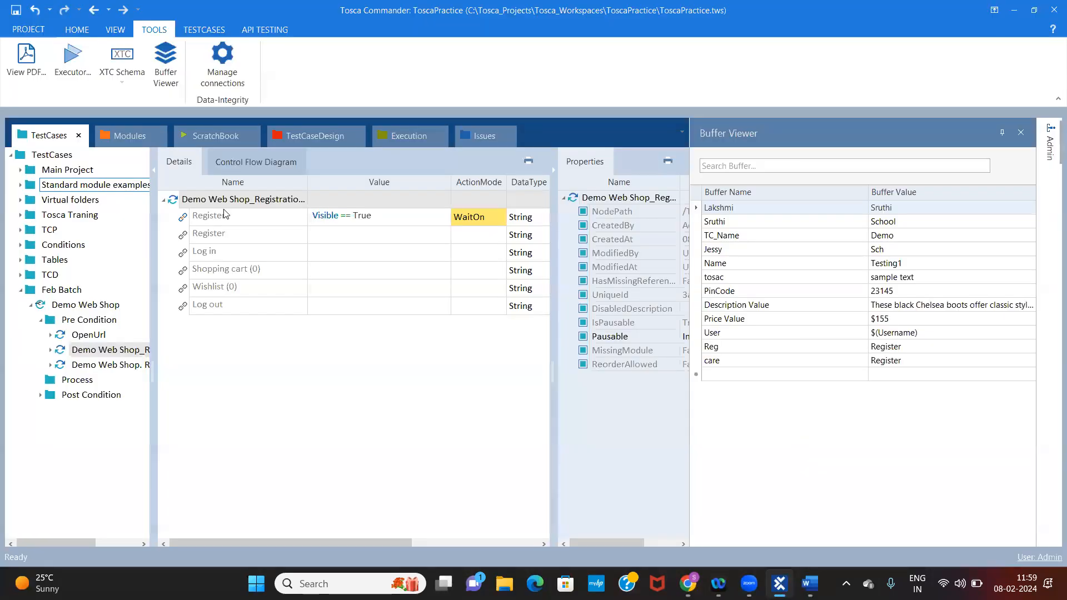
left_click(389, 239)
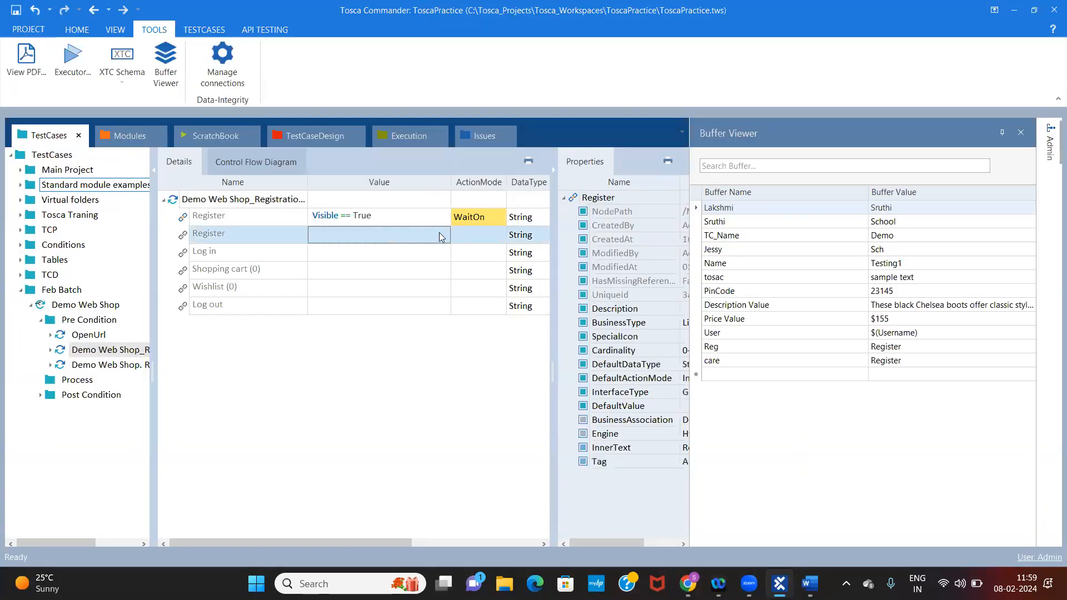
left_click(439, 233)
left_click(410, 220)
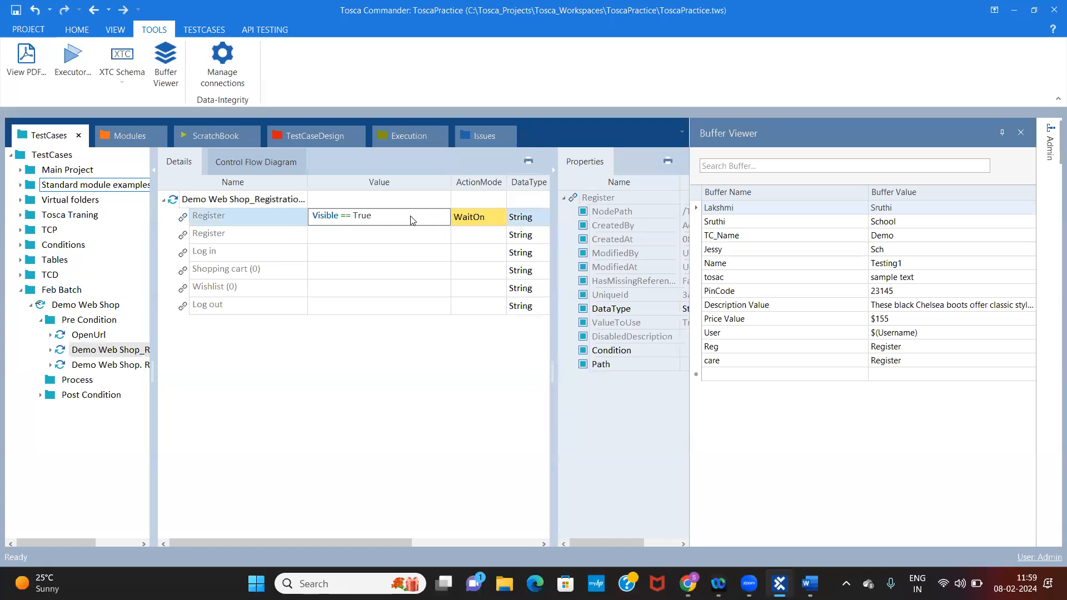
left_click(356, 224)
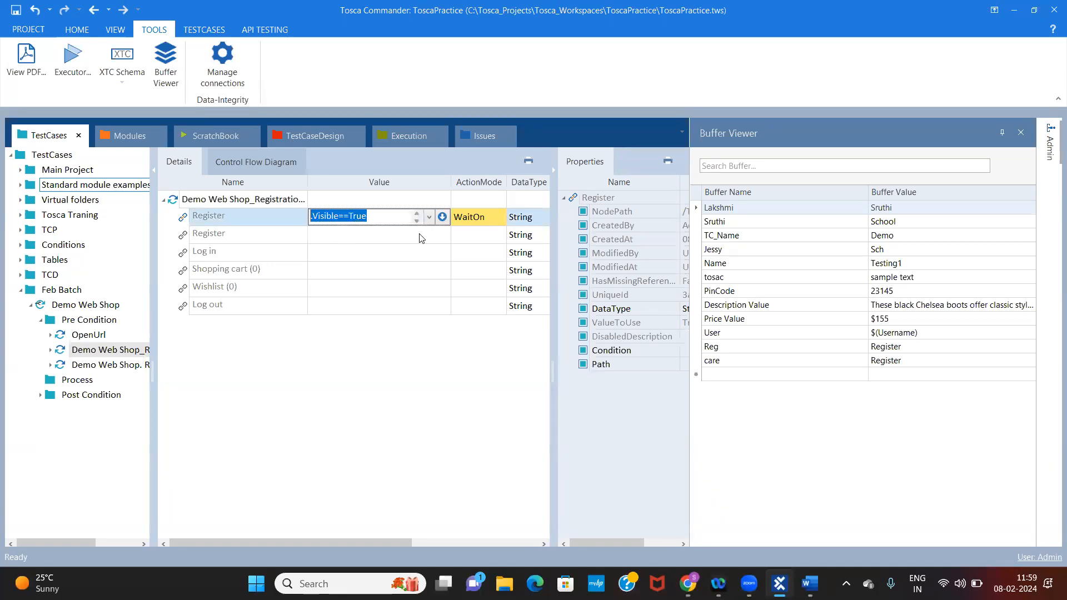
left_click(403, 237)
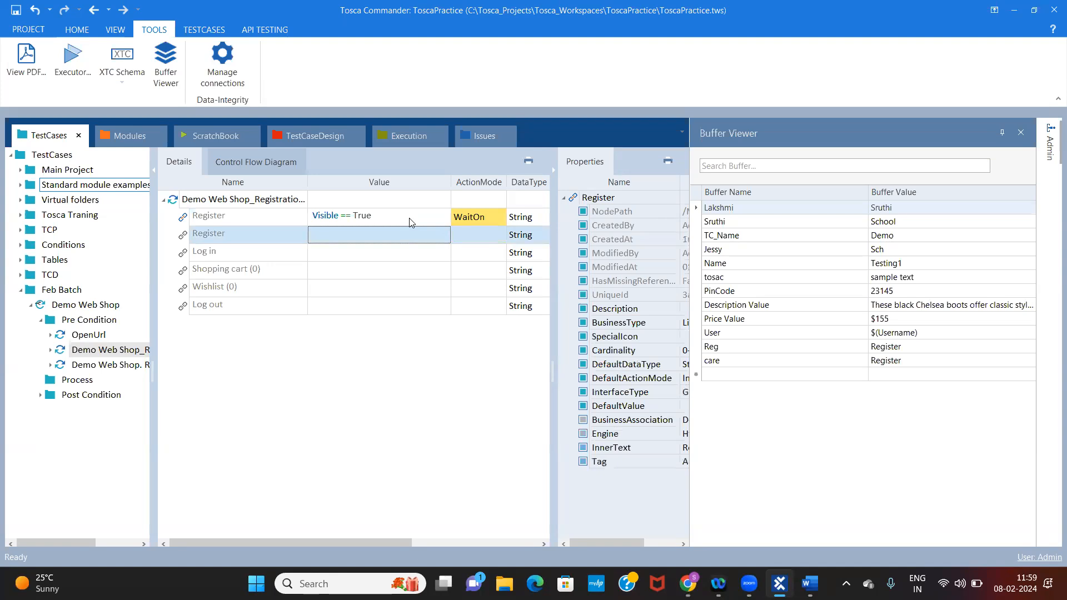
left_click(411, 220)
left_click(238, 214)
key("Delete")
Set the remaining Register link's ActionMode to Constraint
left_click(245, 221)
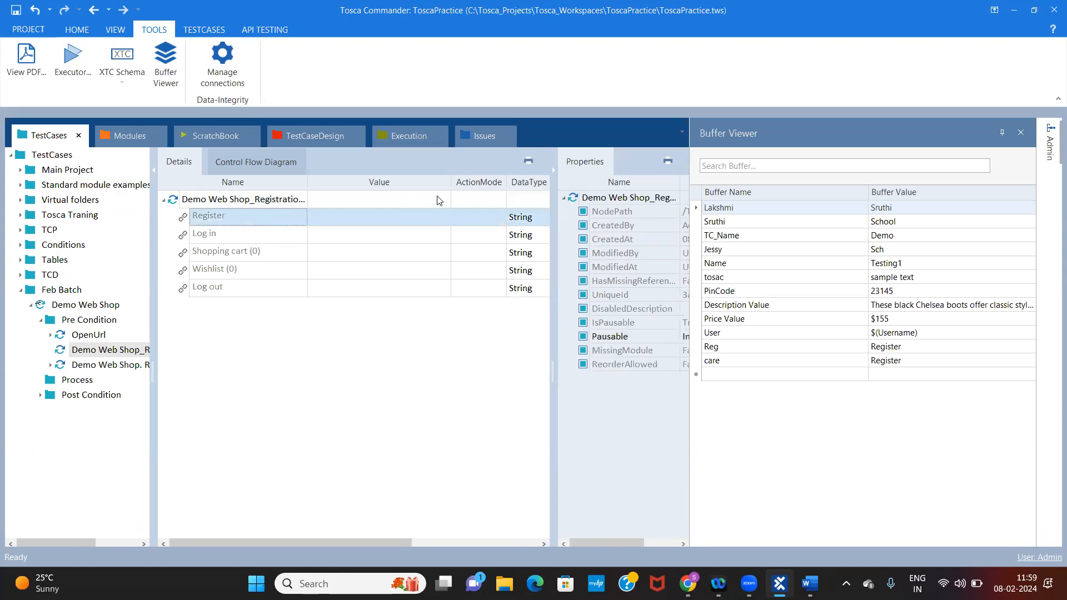
left_click(482, 216)
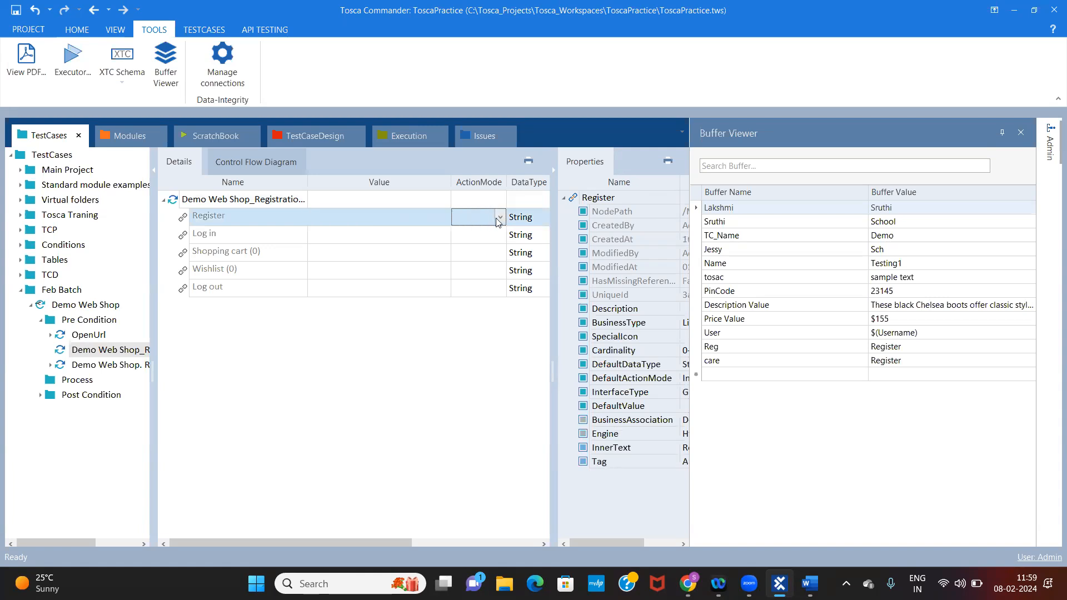
left_click(499, 220)
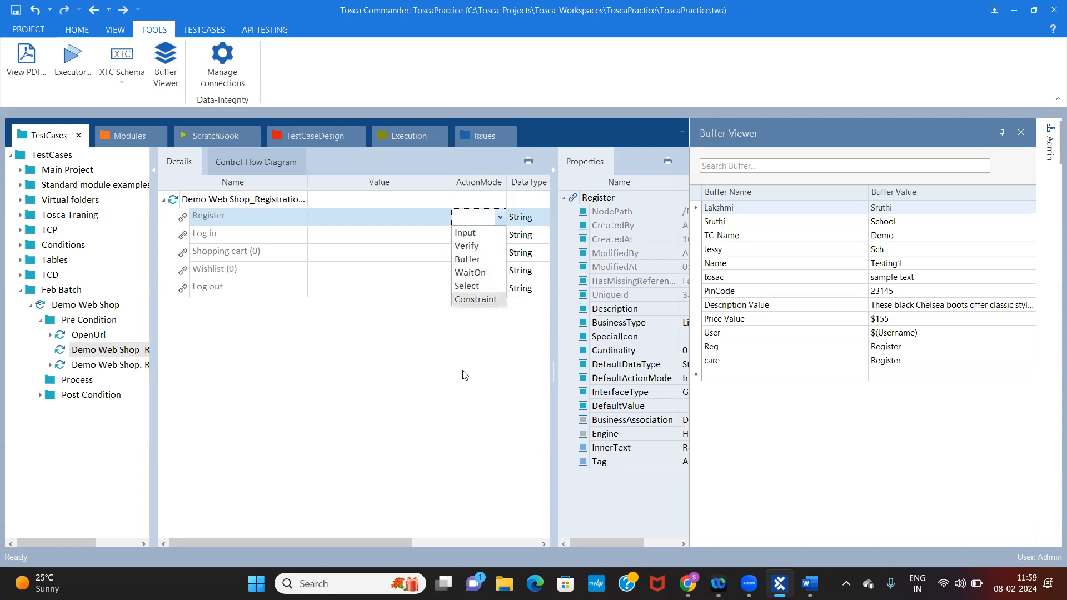
left_click(499, 216)
left_click(500, 217)
left_click(479, 301)
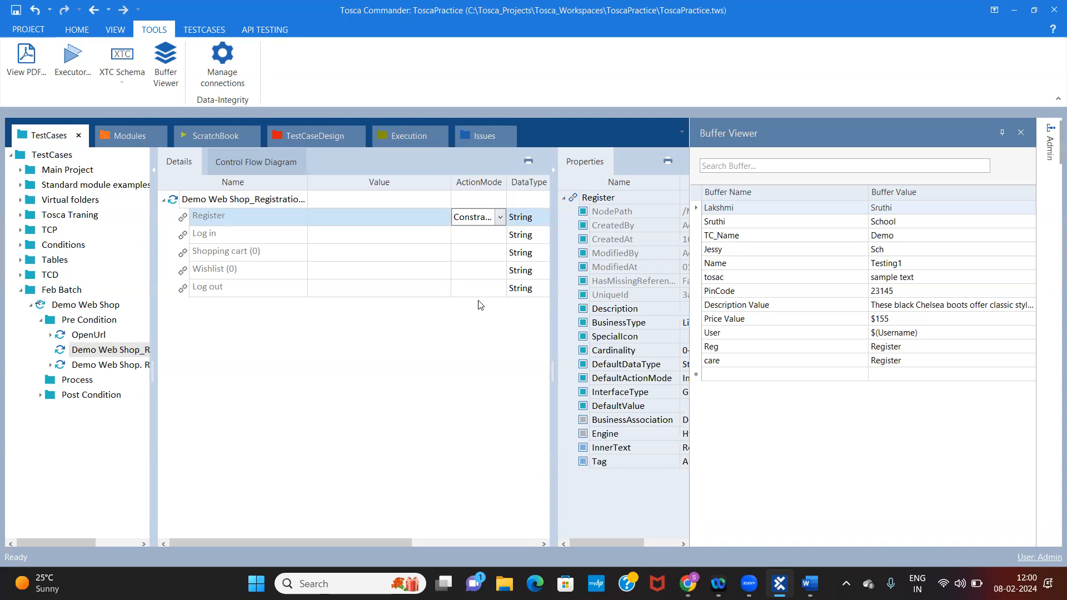
Set the Register link's ActionMode to Select
left_click(502, 217)
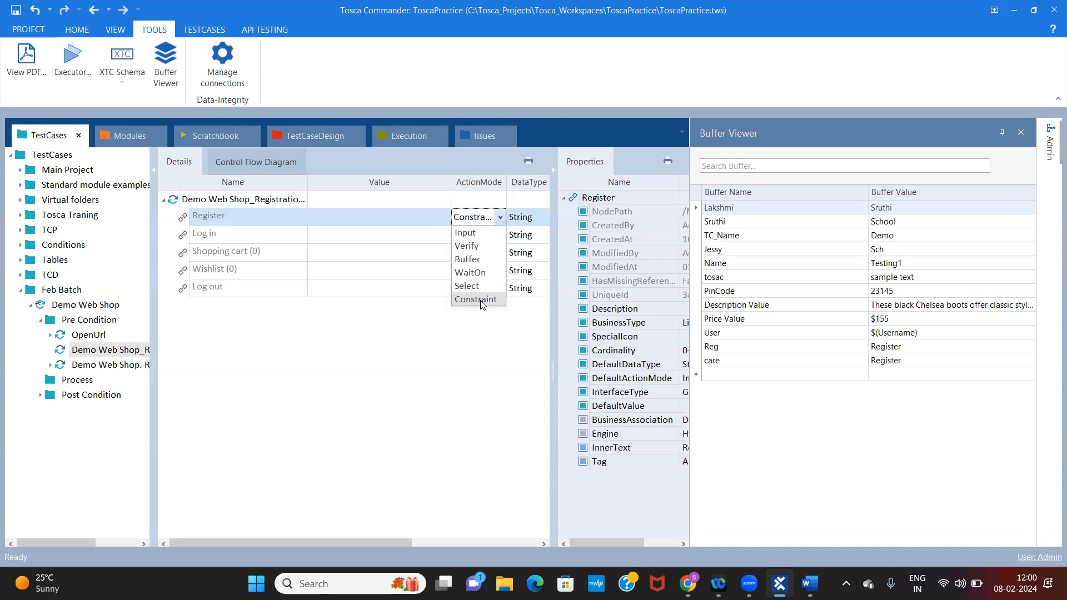
left_click(467, 285)
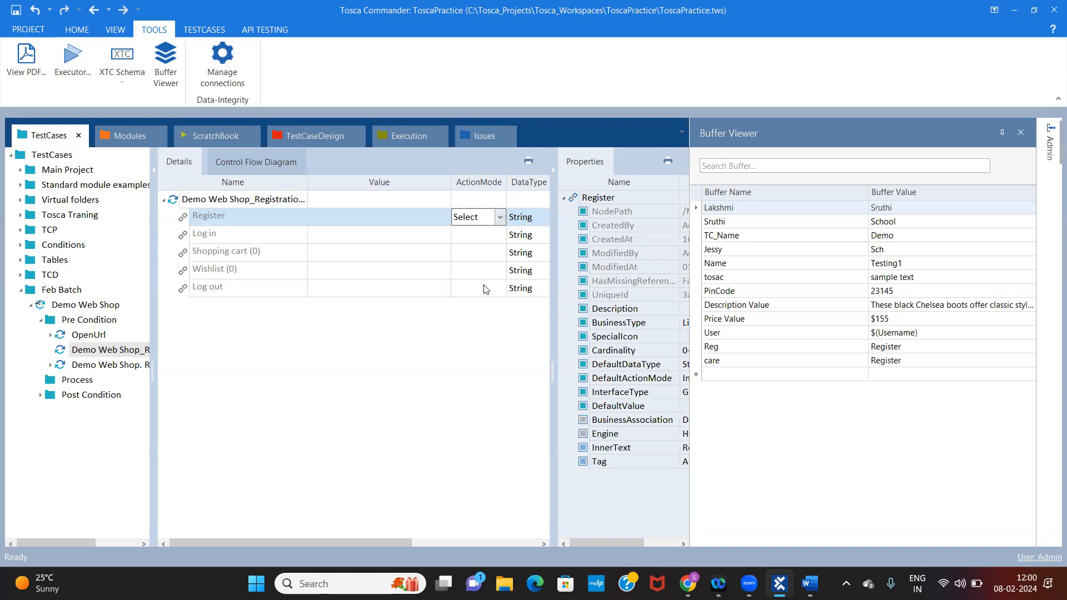
left_click(502, 219)
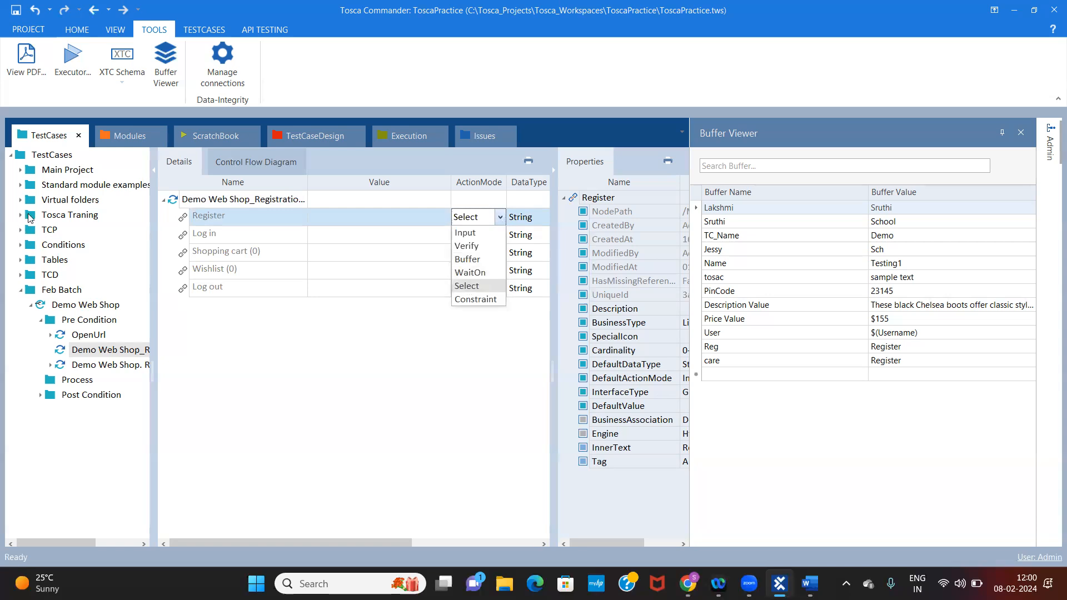
Open the Tables_1 test case and expand its last test step down to the $1 row to examine the ActionModes
left_click(21, 260)
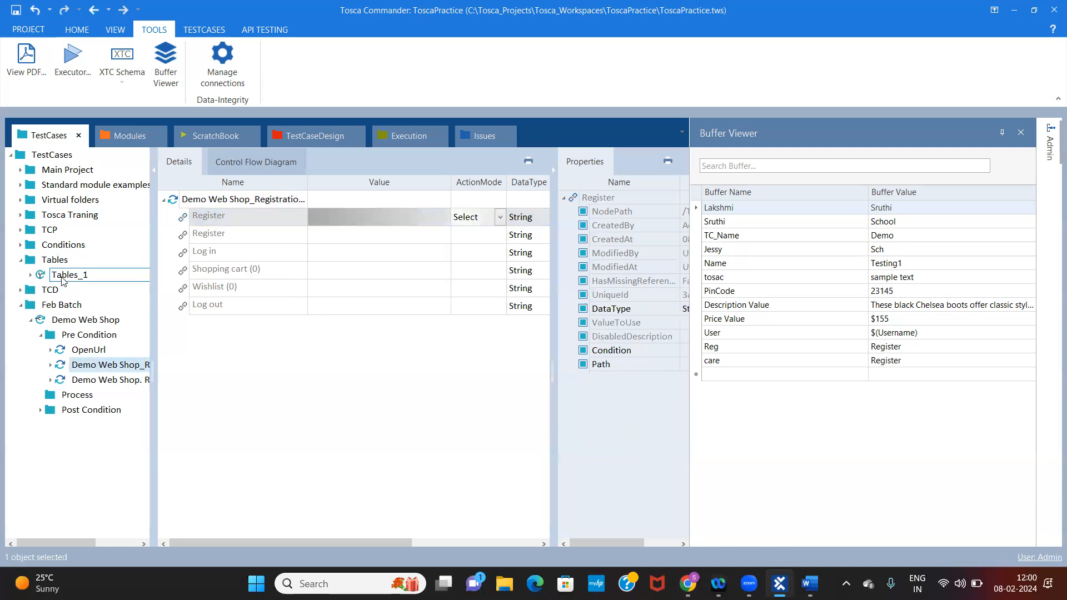
left_click(66, 275)
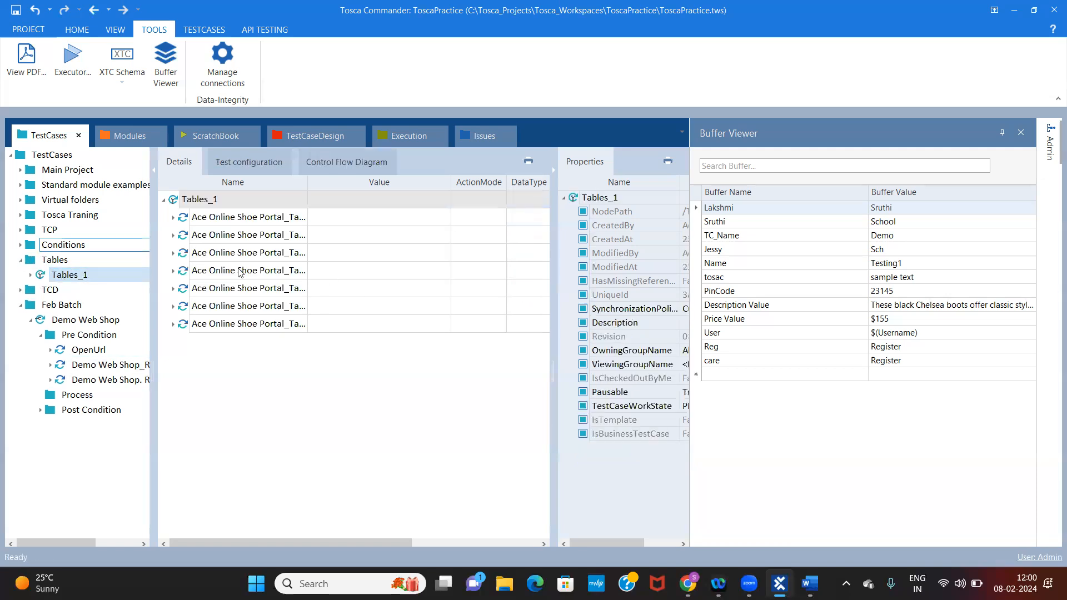
left_click(173, 324)
left_click(184, 342)
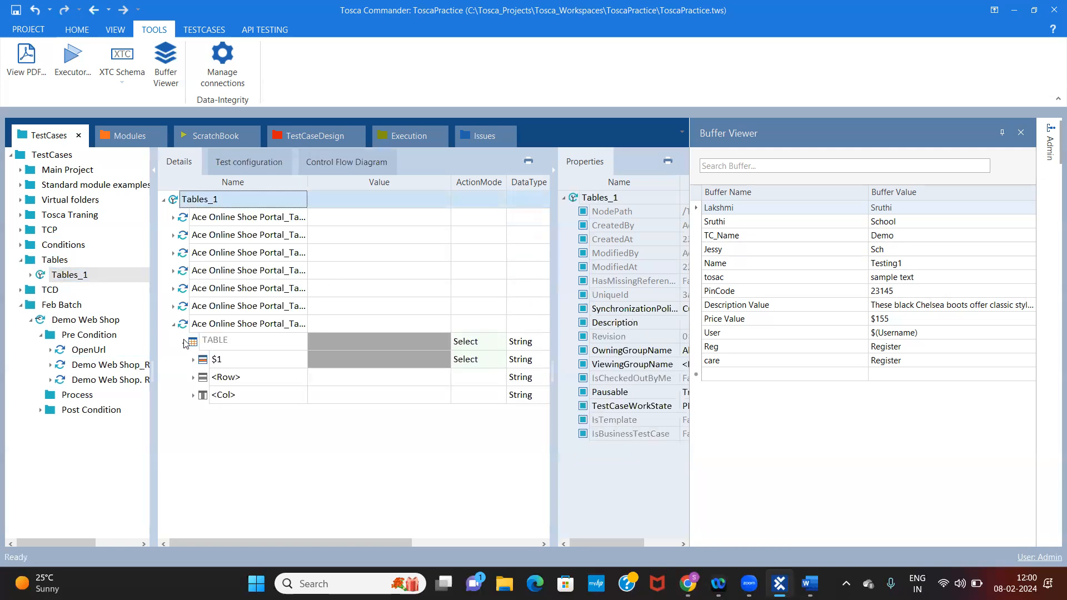
left_click(481, 347)
left_click(482, 360)
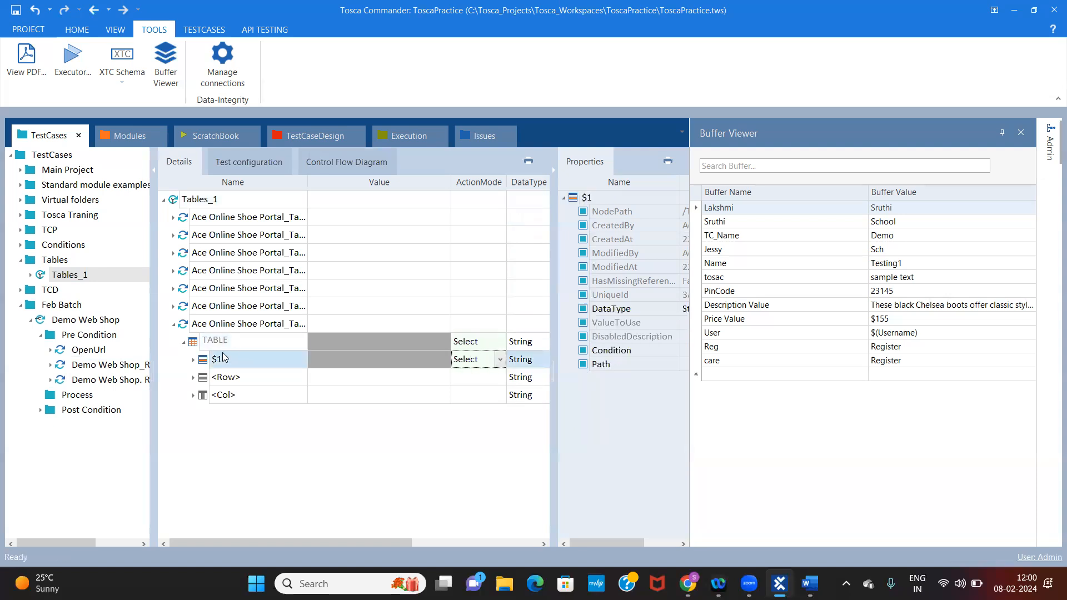
left_click(194, 360)
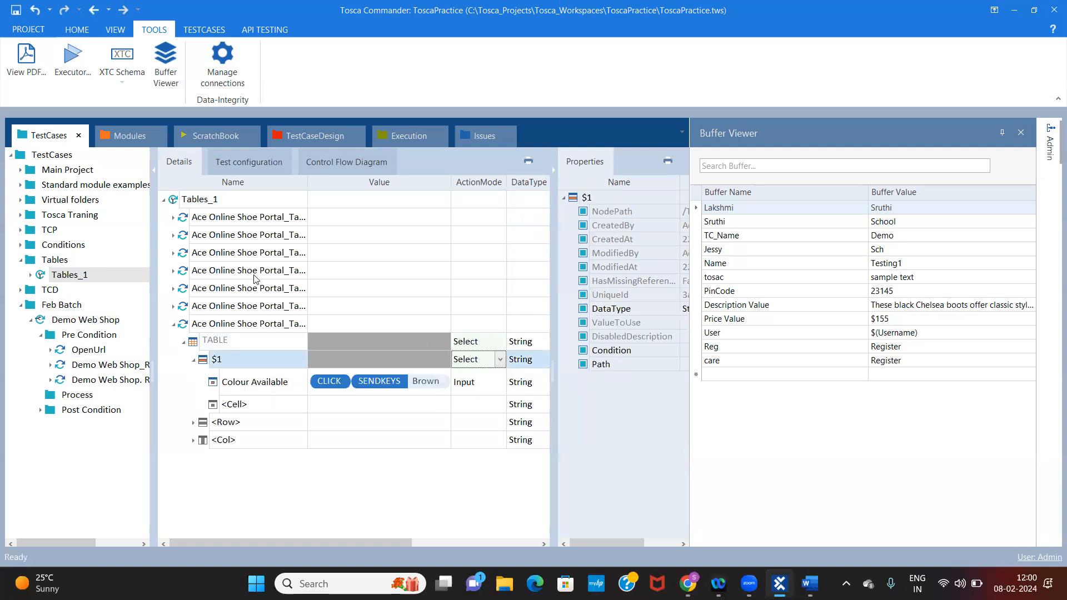
Expand the second Tables_1 test step down to row #1 and examine the Shoe Name cell's value and ActionMode
left_click(173, 236)
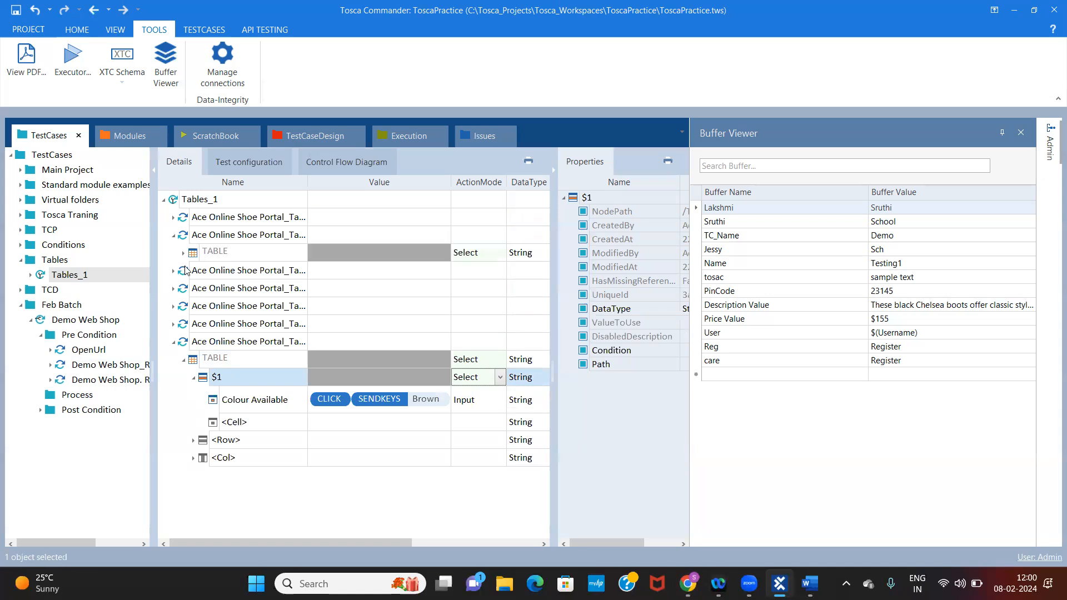
left_click(185, 253)
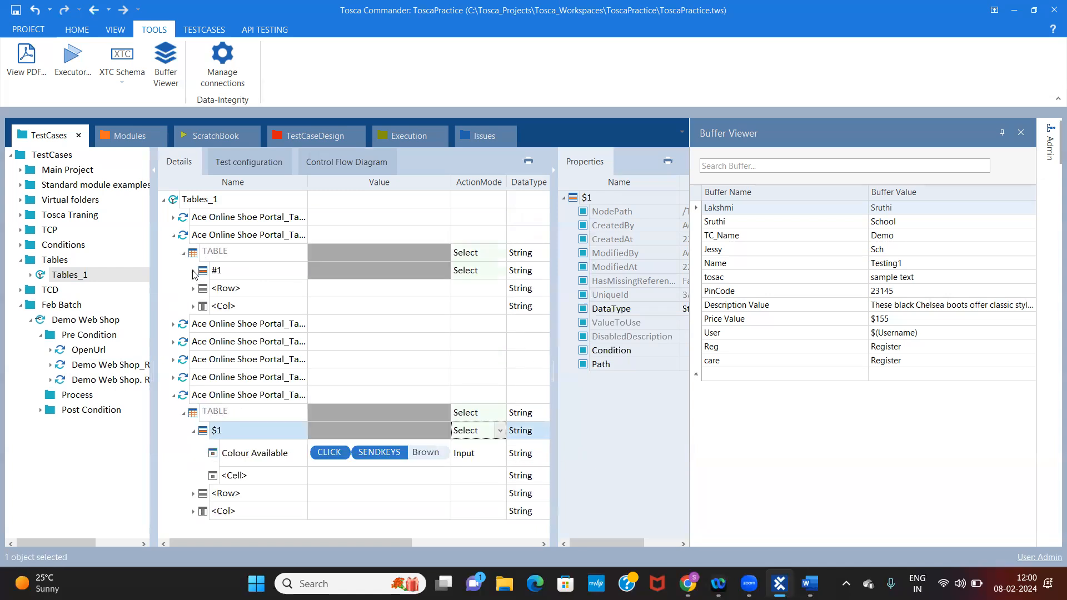
left_click(194, 271)
left_click(478, 290)
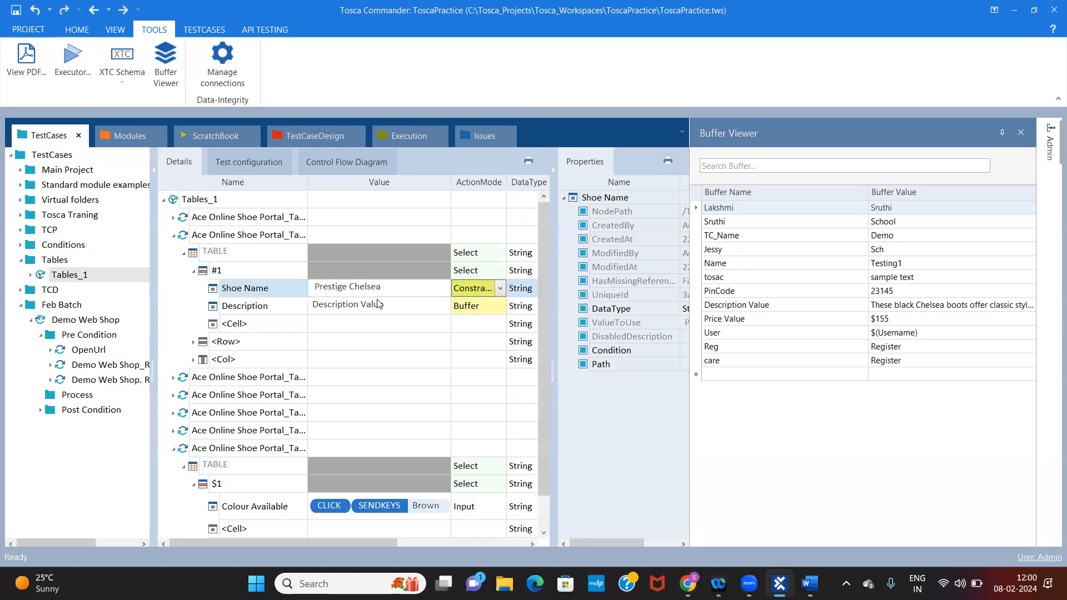
left_click(392, 293)
left_click(392, 291)
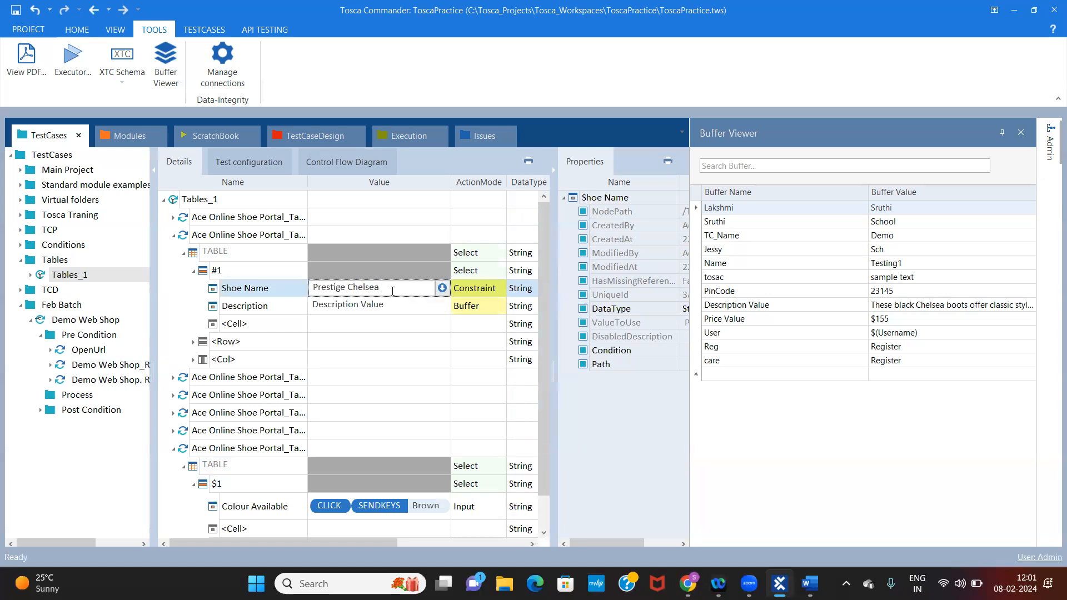
left_click(485, 288)
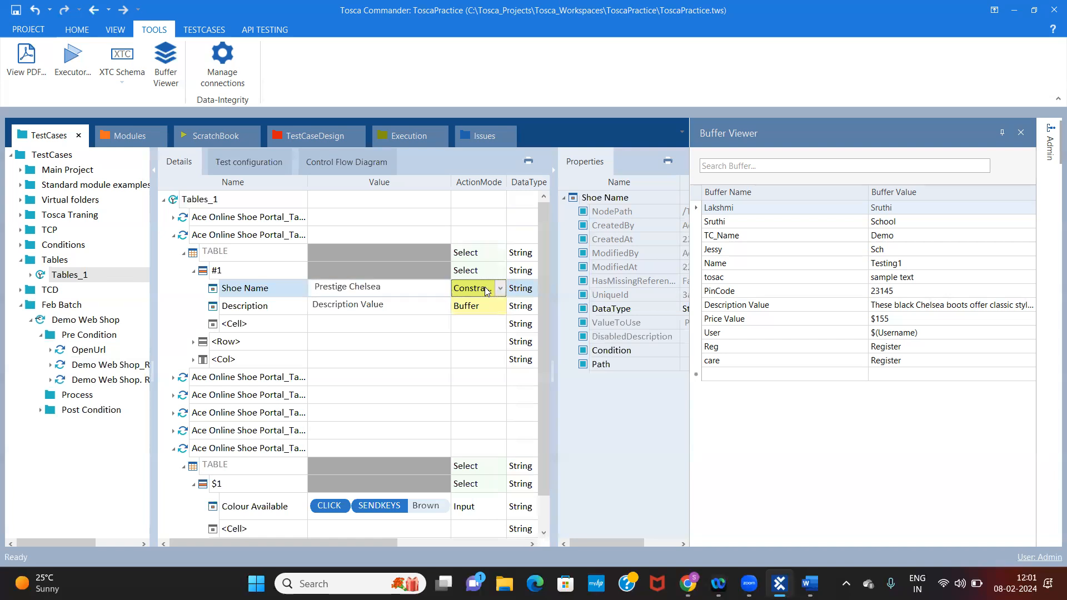
left_click(387, 290)
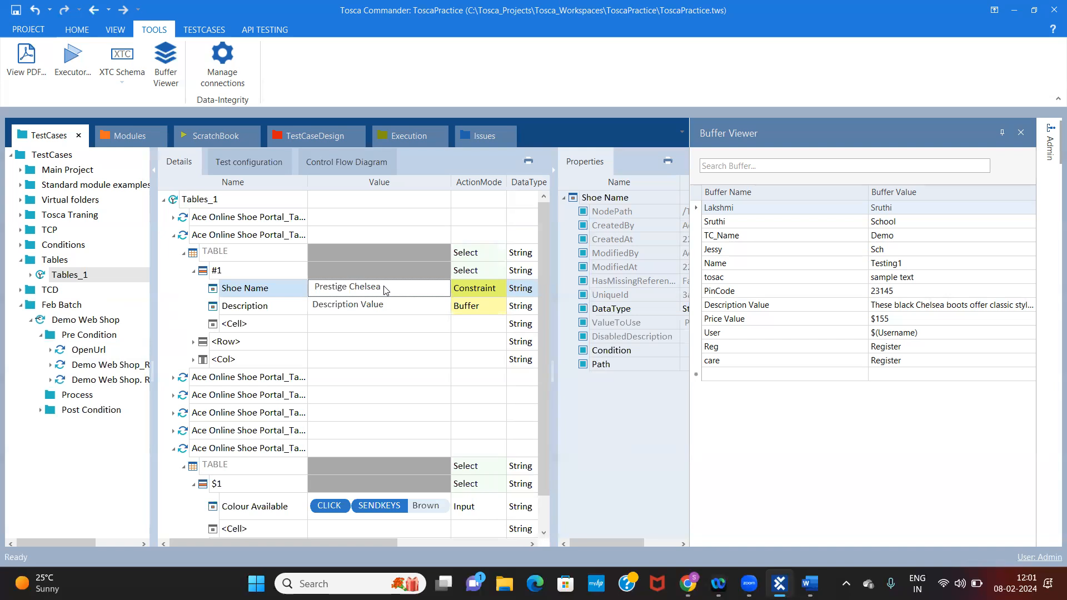
Collapse the expanded Tables_1 steps and reopen the Demo Web Shop_Registration step under Pre Condition
left_click(174, 237)
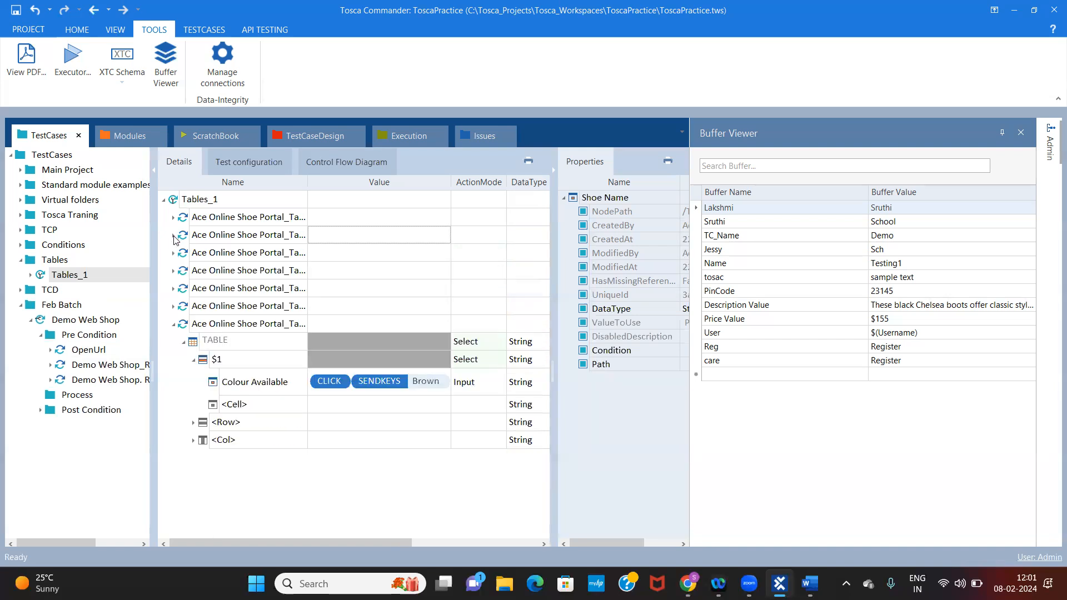
left_click(173, 324)
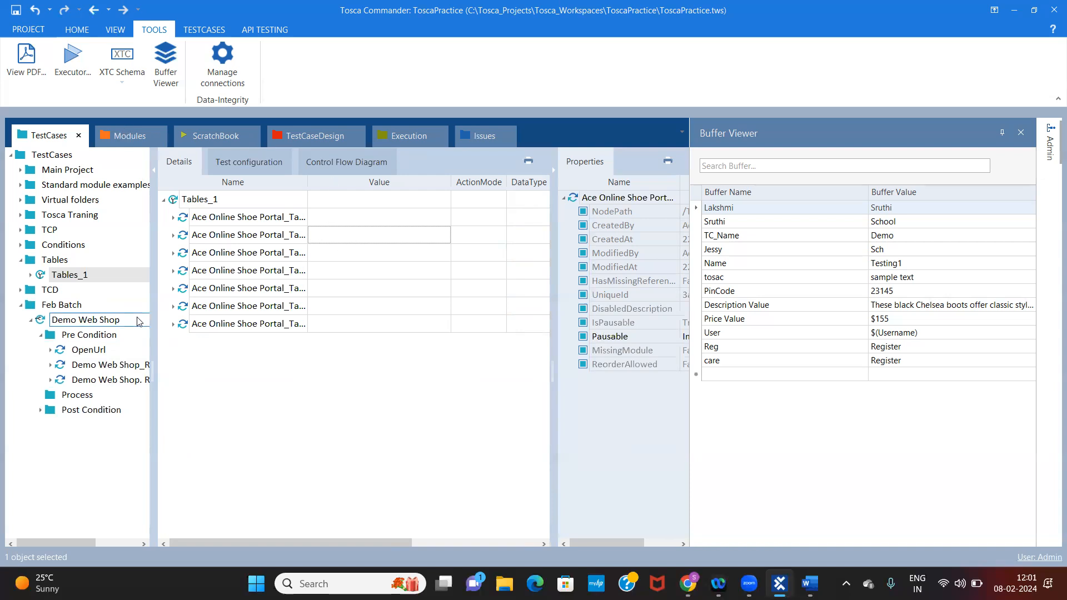
left_click(77, 398)
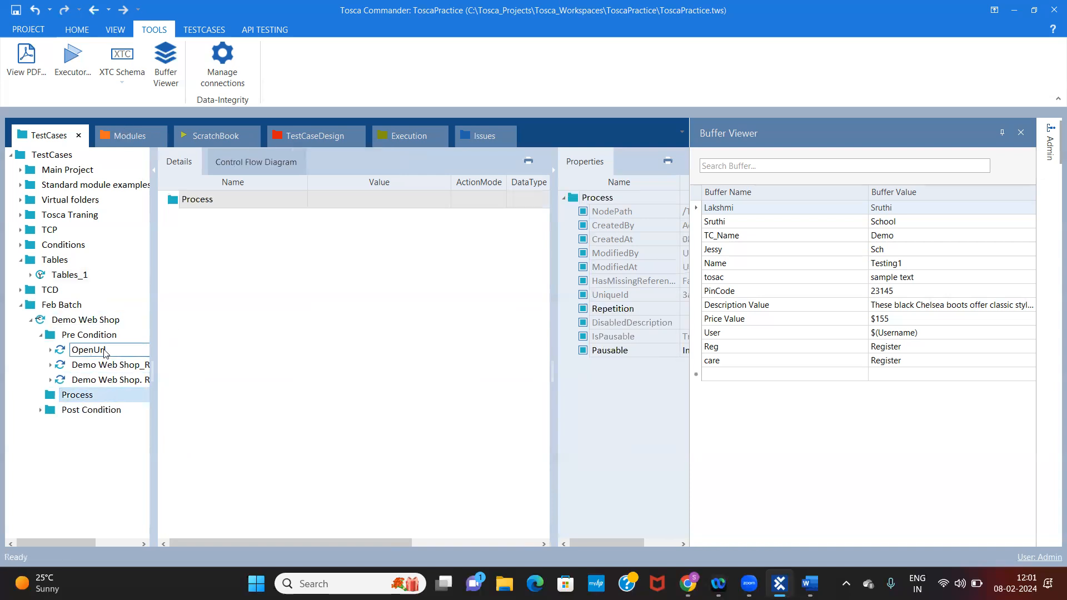
left_click(105, 366)
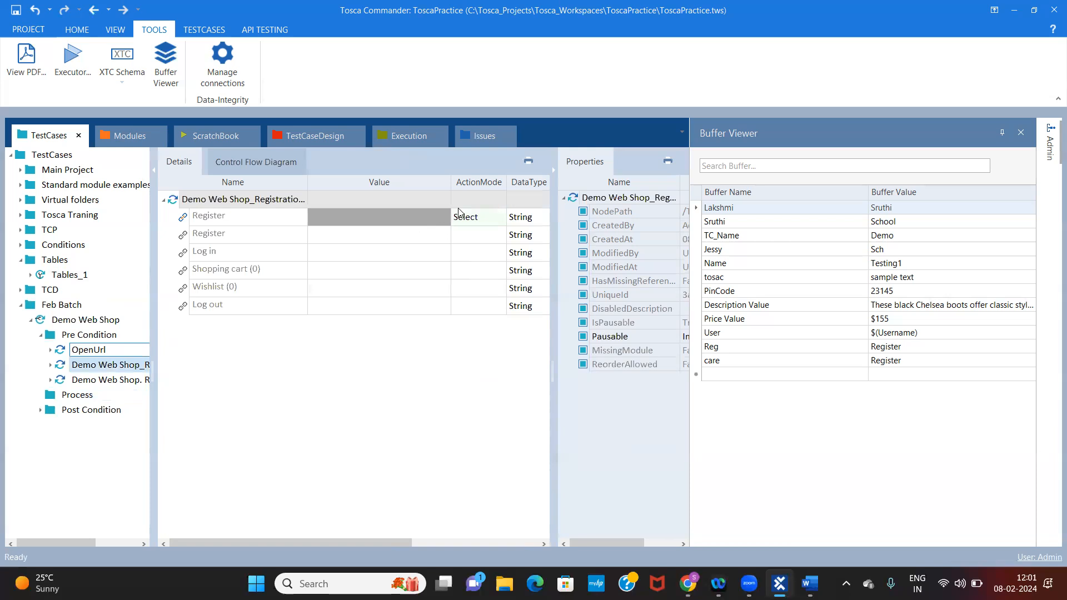
Set the first Register entry's value to the condition Exists == True
left_click(486, 217)
left_click(501, 217)
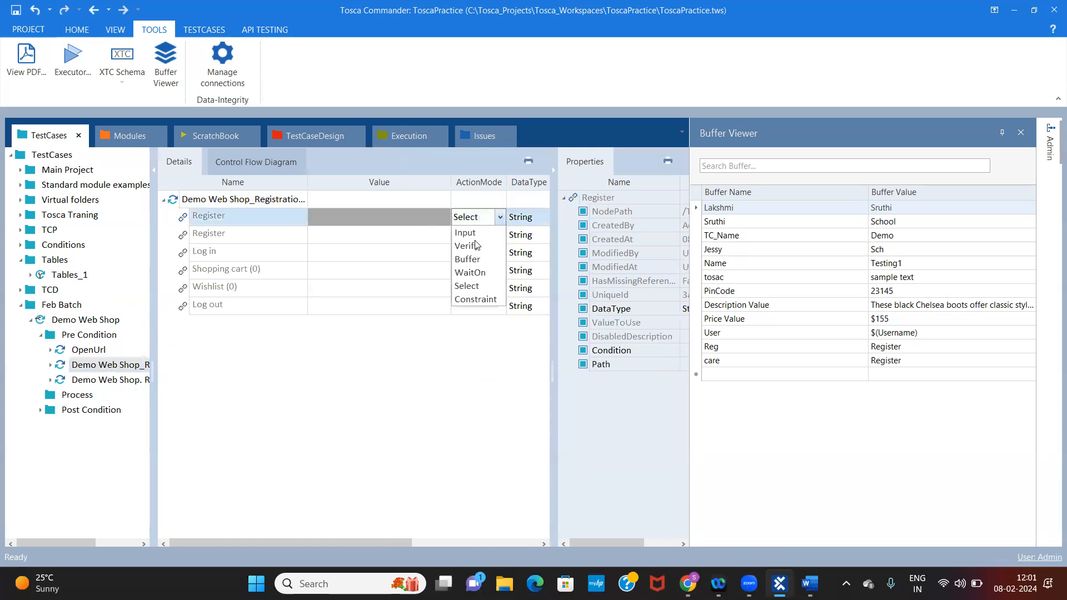
left_click(354, 217)
left_click(421, 216)
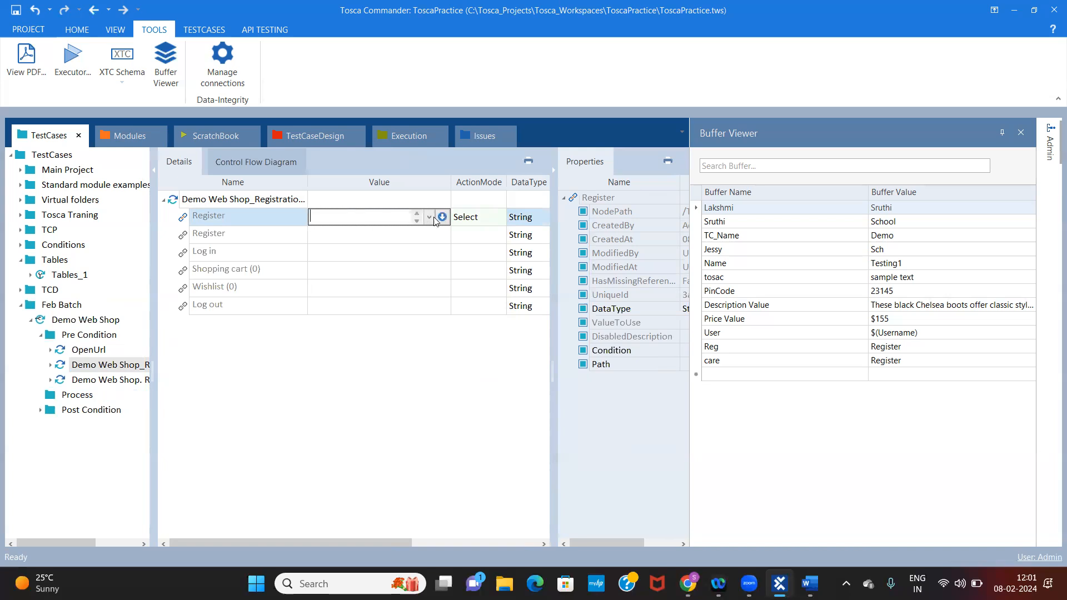
left_click(442, 216)
left_click(385, 235)
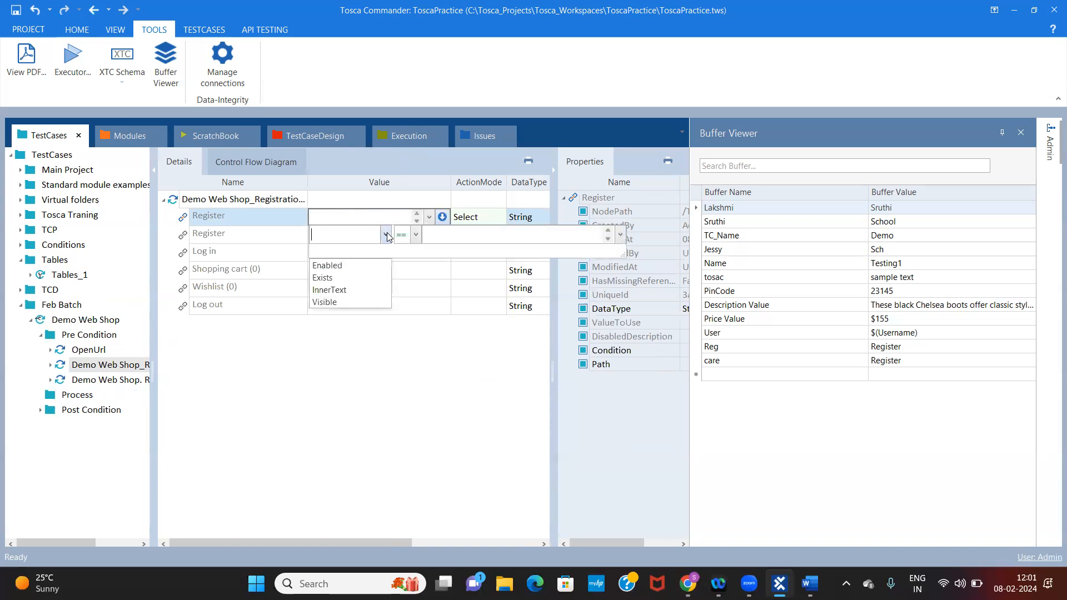
left_click(325, 277)
left_click(450, 234)
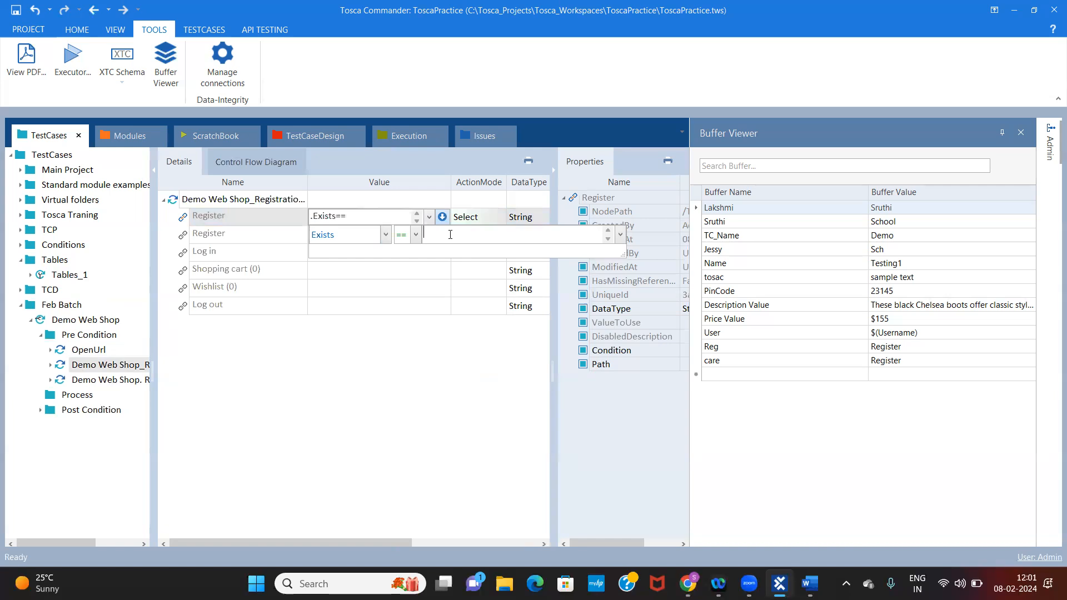
type("True")
Set the first Register entry's ActionMode to WaitOn
left_click(479, 220)
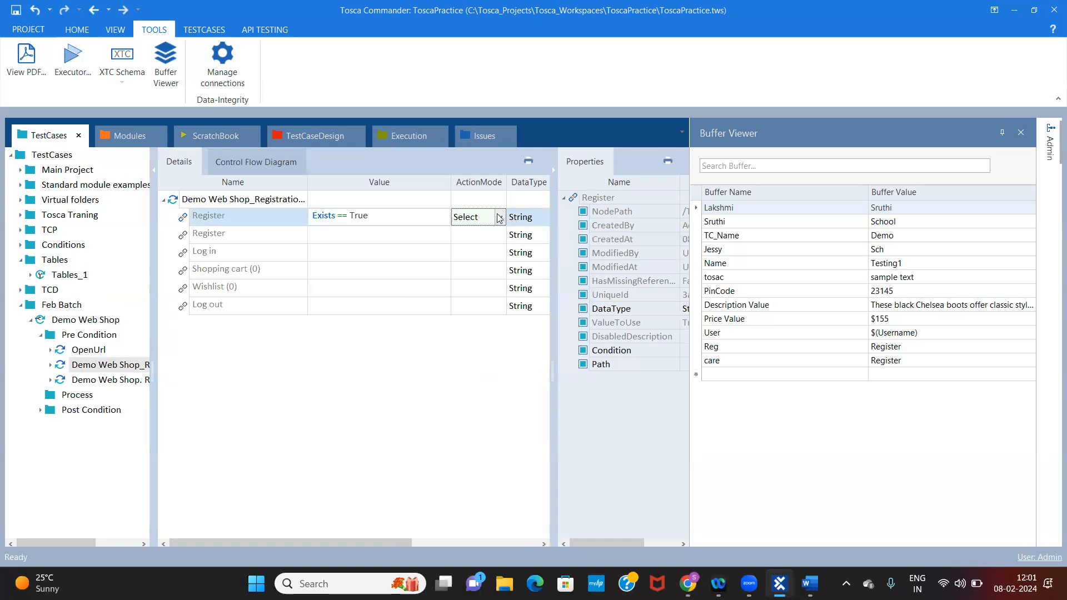
left_click(500, 218)
left_click(467, 246)
left_click(500, 217)
left_click(471, 273)
Change the property in the first Register entry's condition to Enabled
left_click(404, 225)
left_click(430, 222)
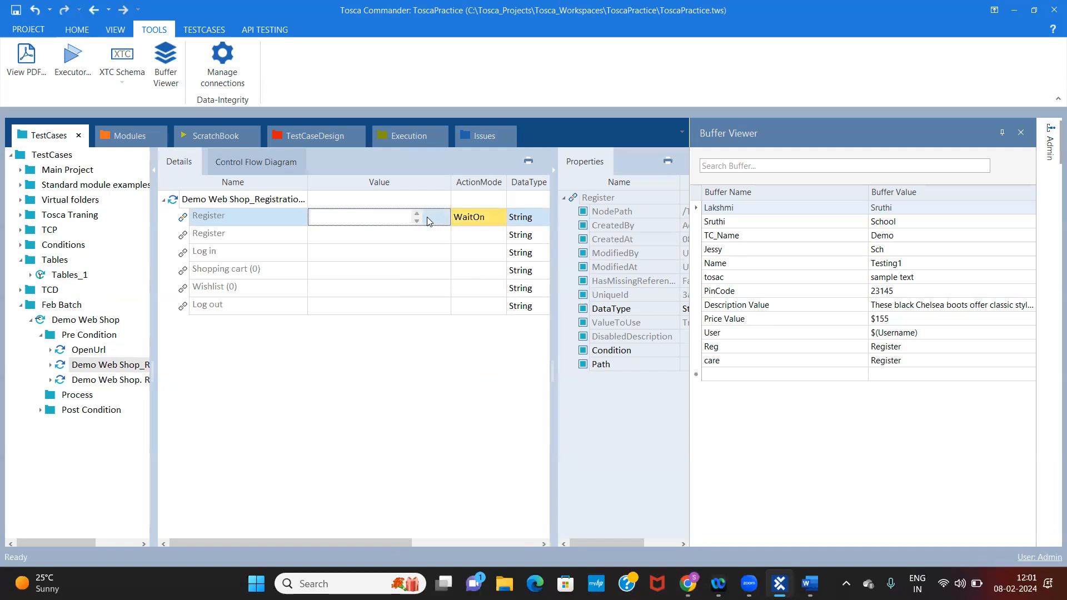
left_click(431, 218)
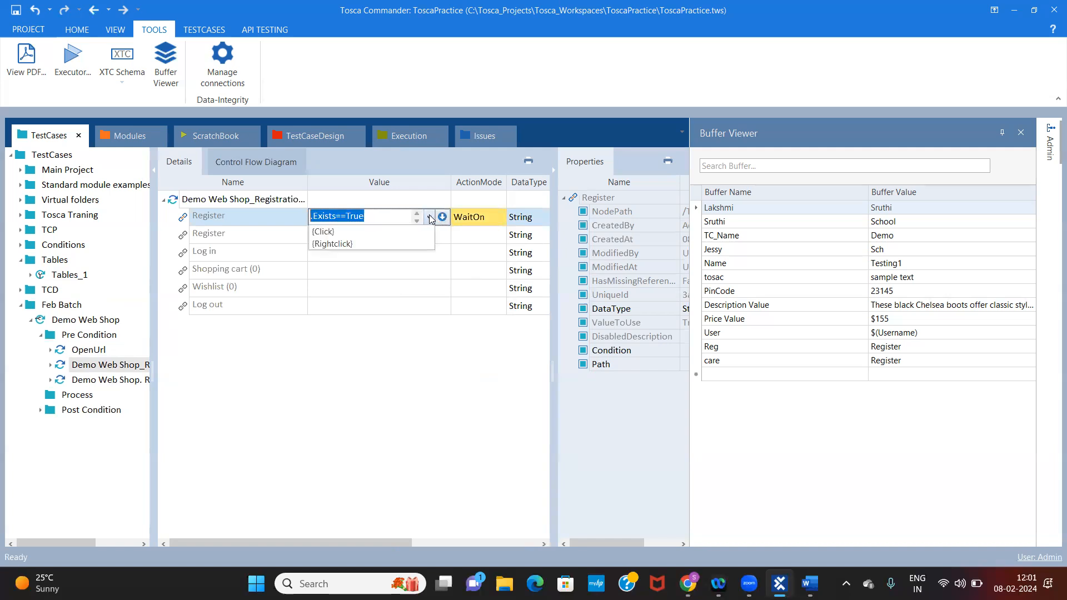
left_click(443, 218)
left_click(388, 234)
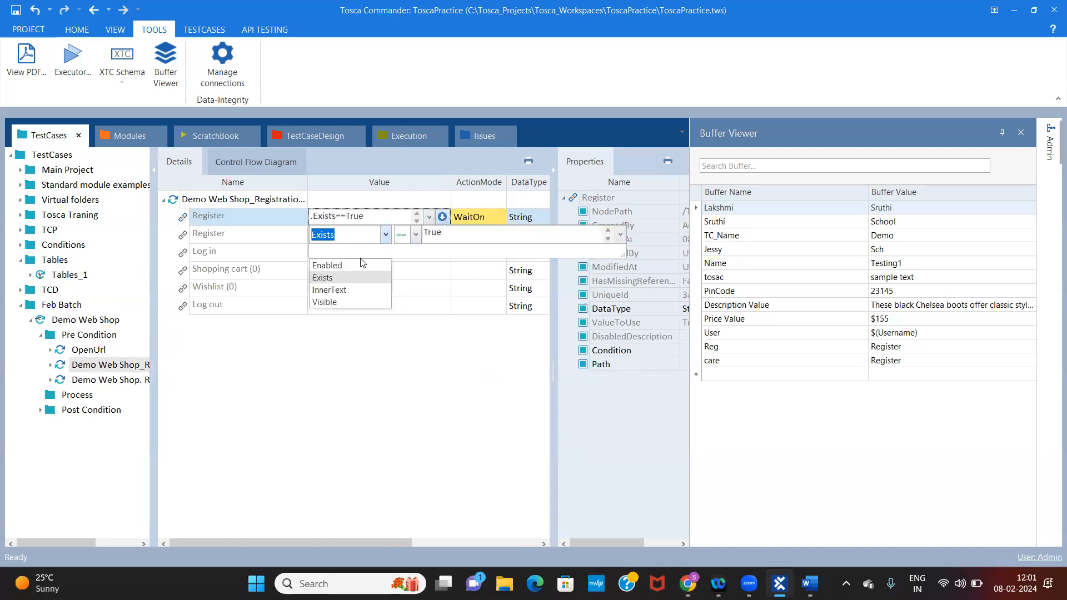
left_click(345, 266)
left_click(490, 309)
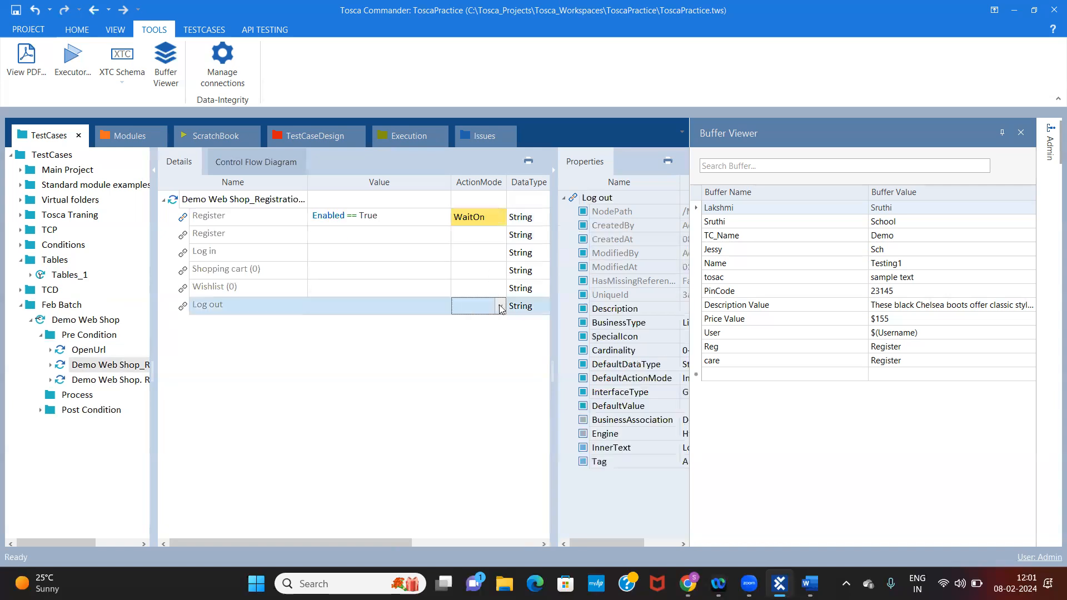
left_click(414, 222)
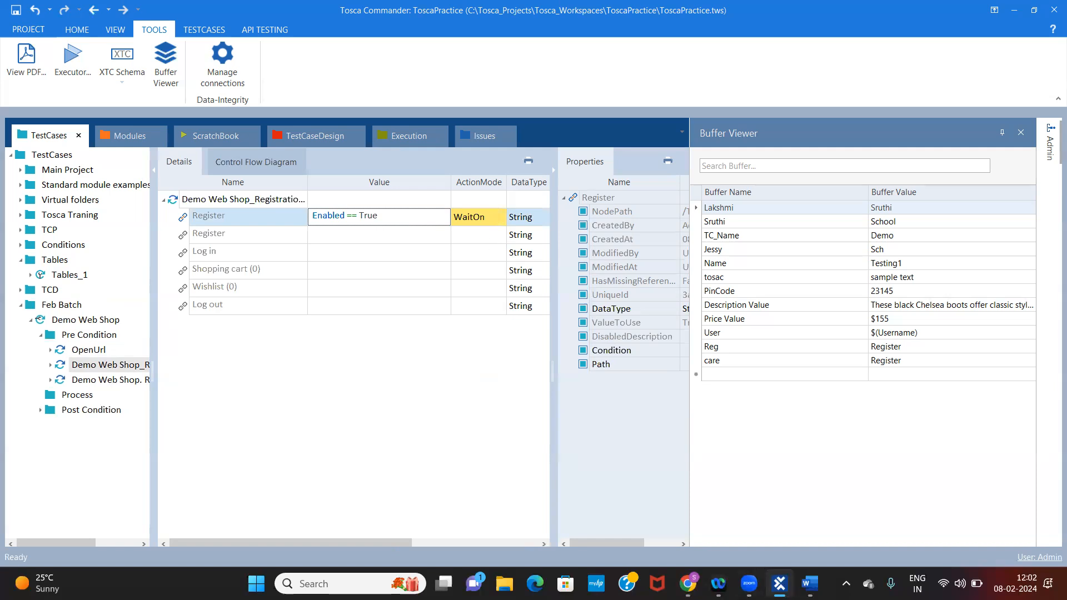
Switch to Chrome, open the Demo Web Shop's Register page, and return to Tosca Commander to review the Register entry's WaitOn condition
left_click(688, 584)
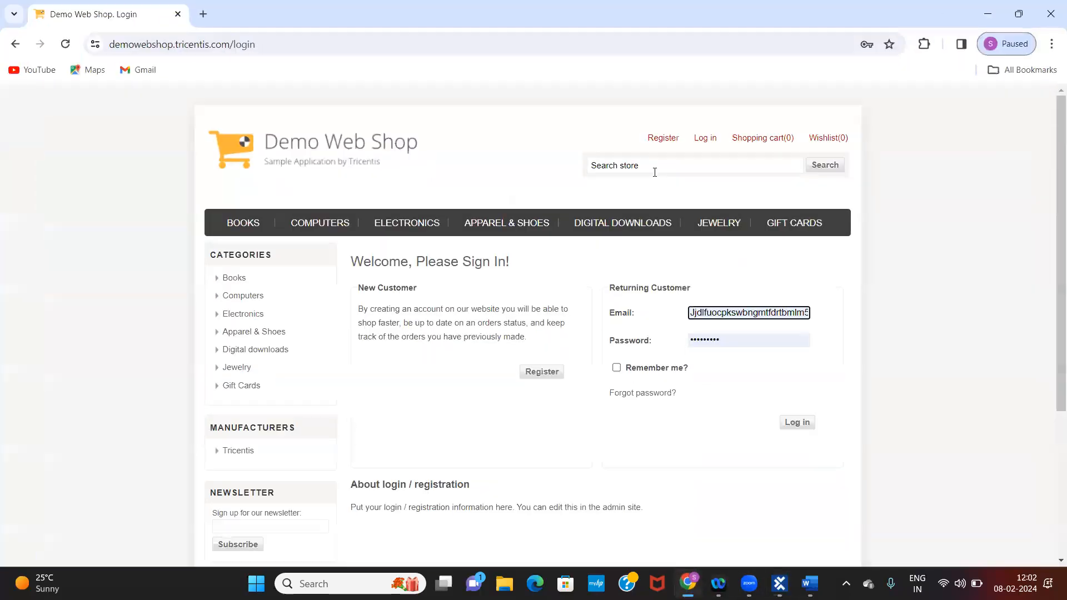
left_click(664, 144)
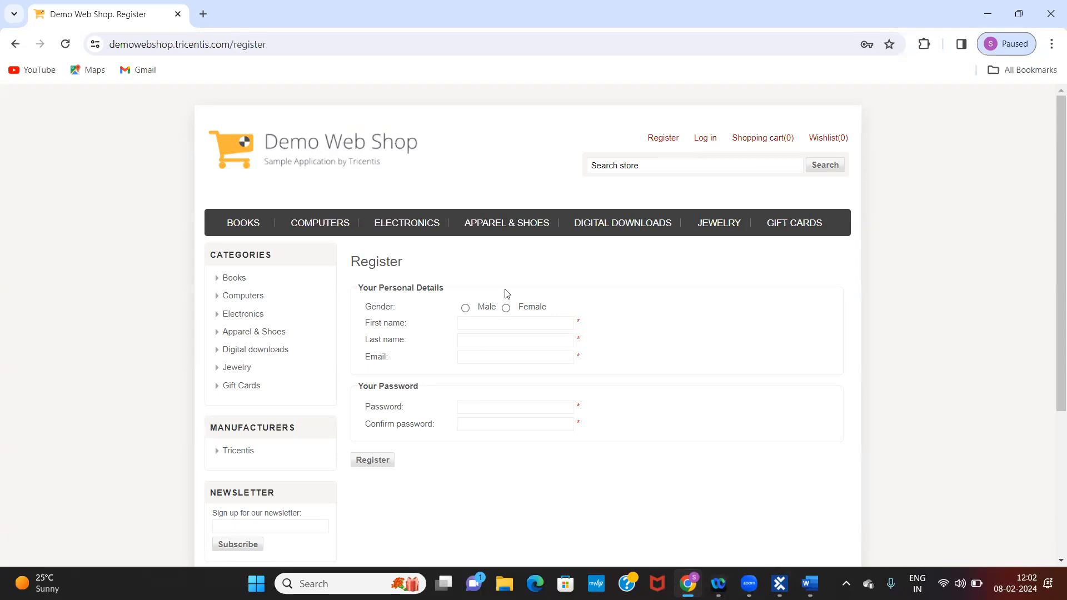
left_click(778, 583)
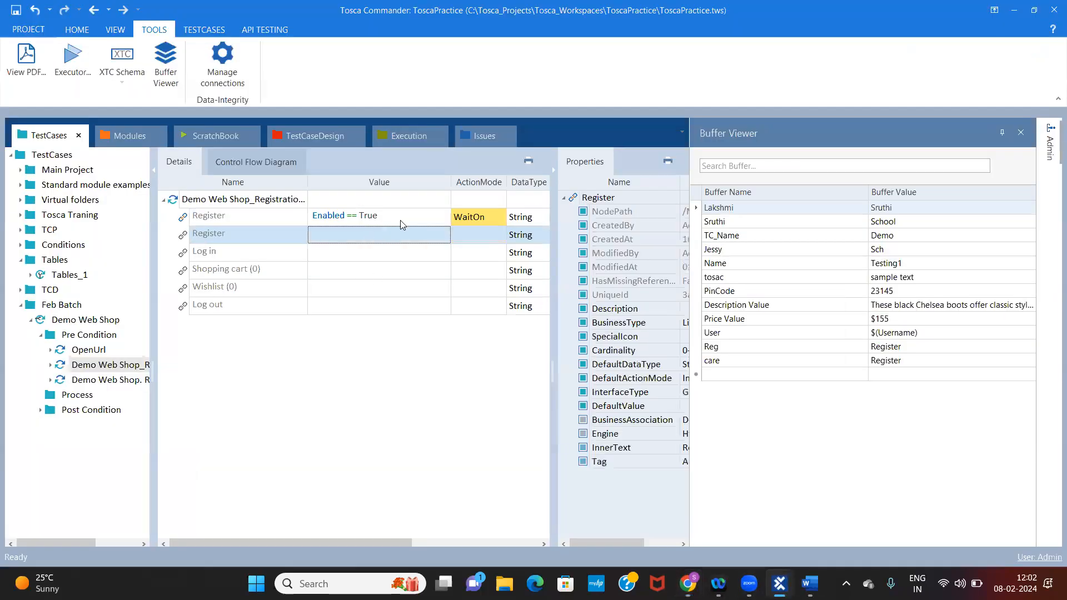
left_click(424, 223)
left_click(491, 218)
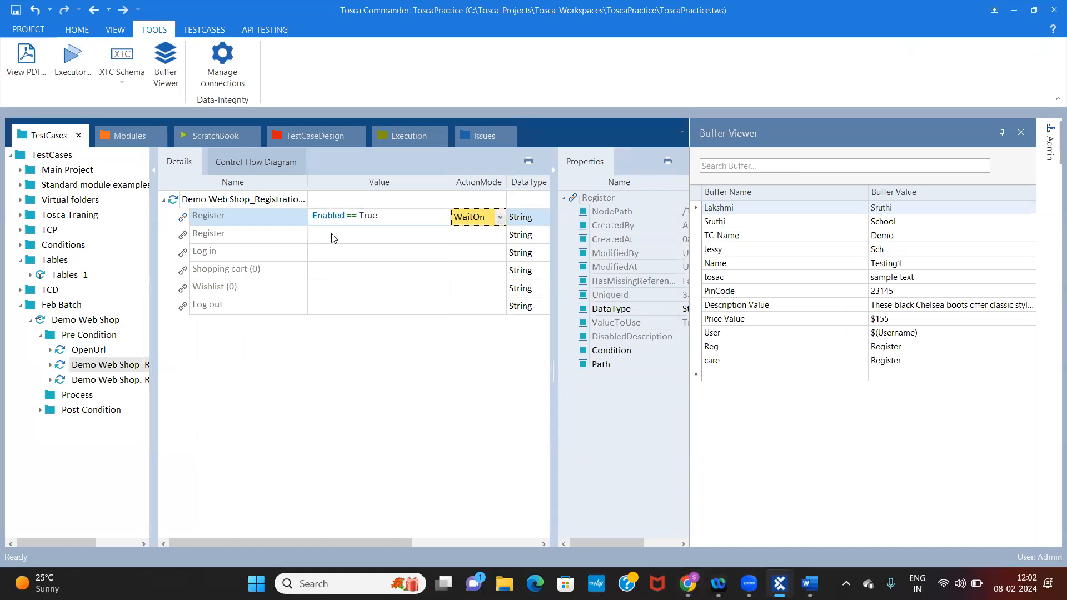
left_click(350, 216)
Open the Demo Web Shop. Register test step and set the F radio button's value to Enabled = True
left_click(96, 381)
left_click(398, 239)
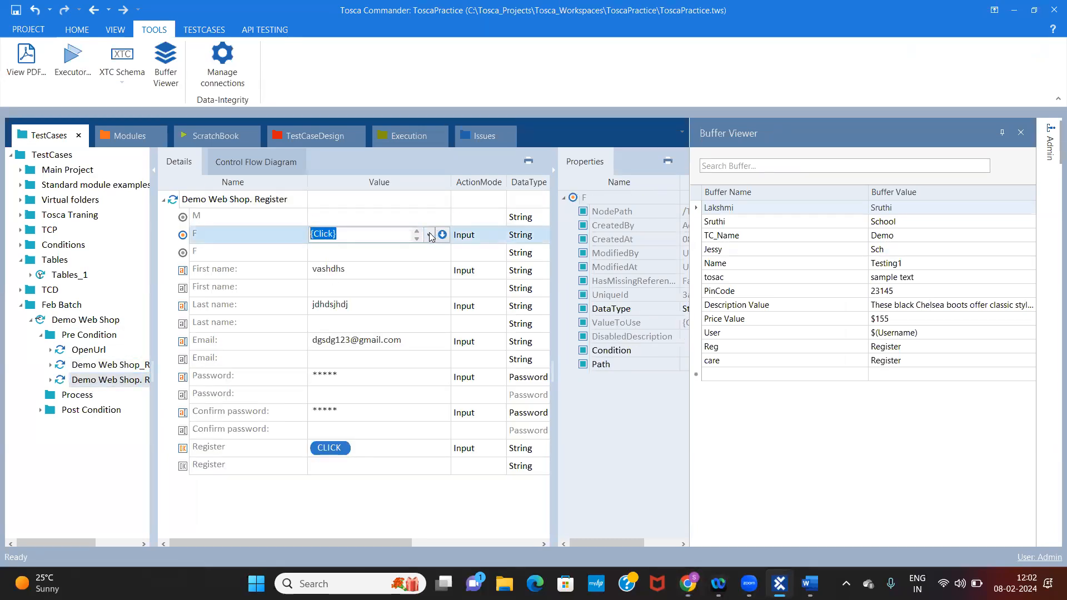
left_click(443, 236)
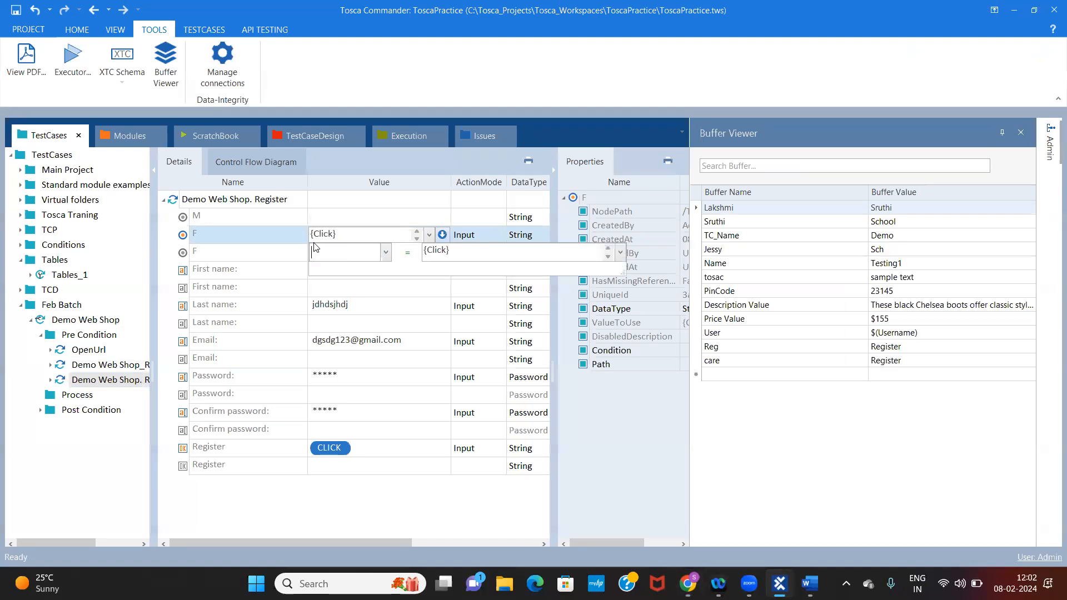
type("Enabled")
left_click(462, 257)
type("Truer")
left_click(445, 309)
Set the ActionMode of the F radio button's Enabled = True entry to WaitOn
left_click_drag(482, 237, 499, 234)
left_click(500, 234)
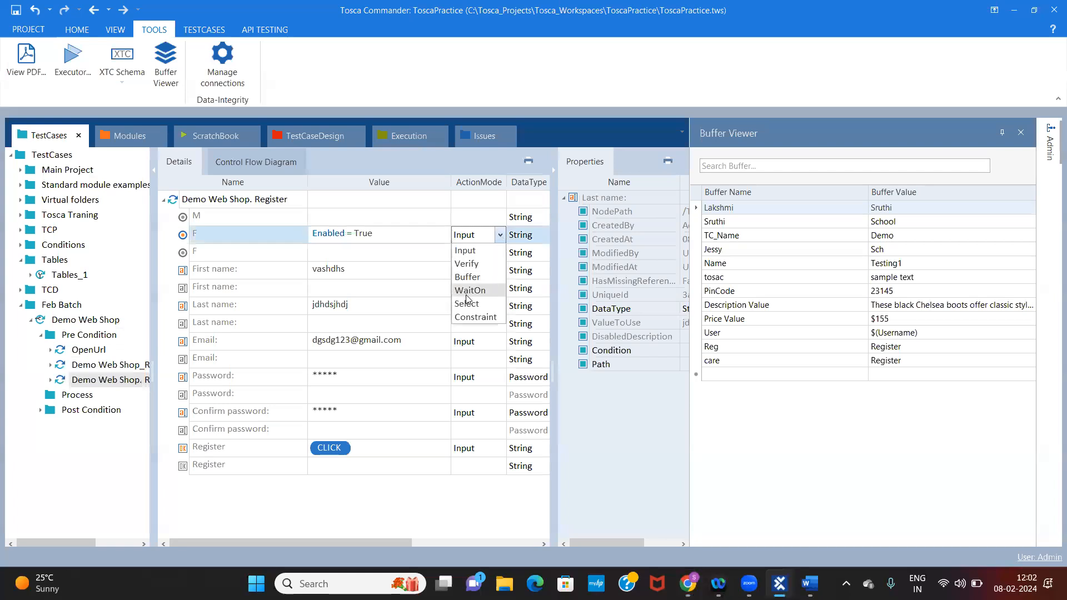
left_click(467, 294)
Set the second F radio button entry's value to {Click}
left_click(357, 256)
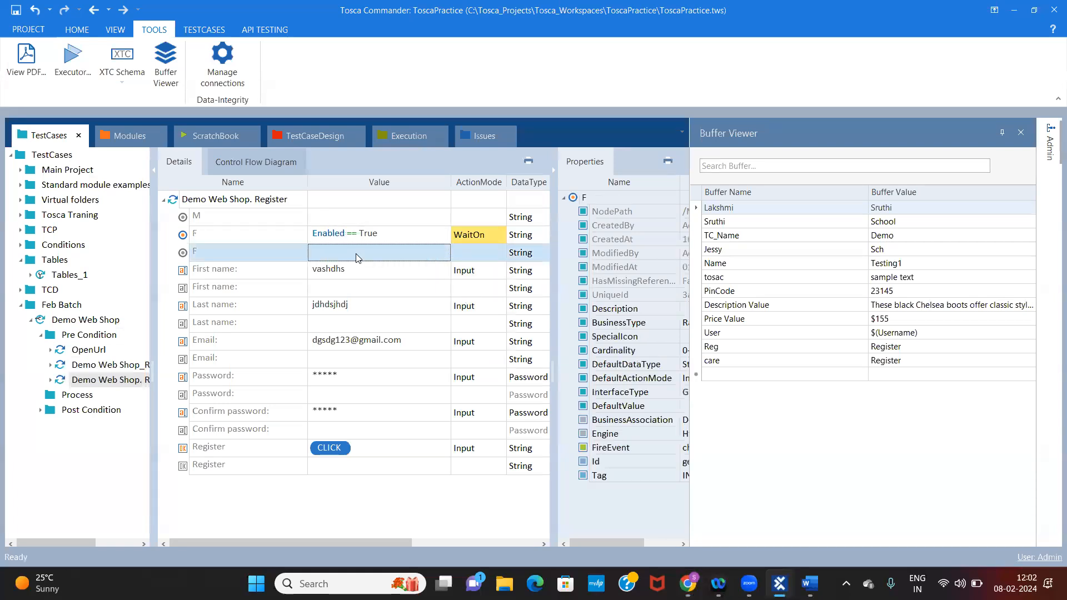
left_click(358, 257)
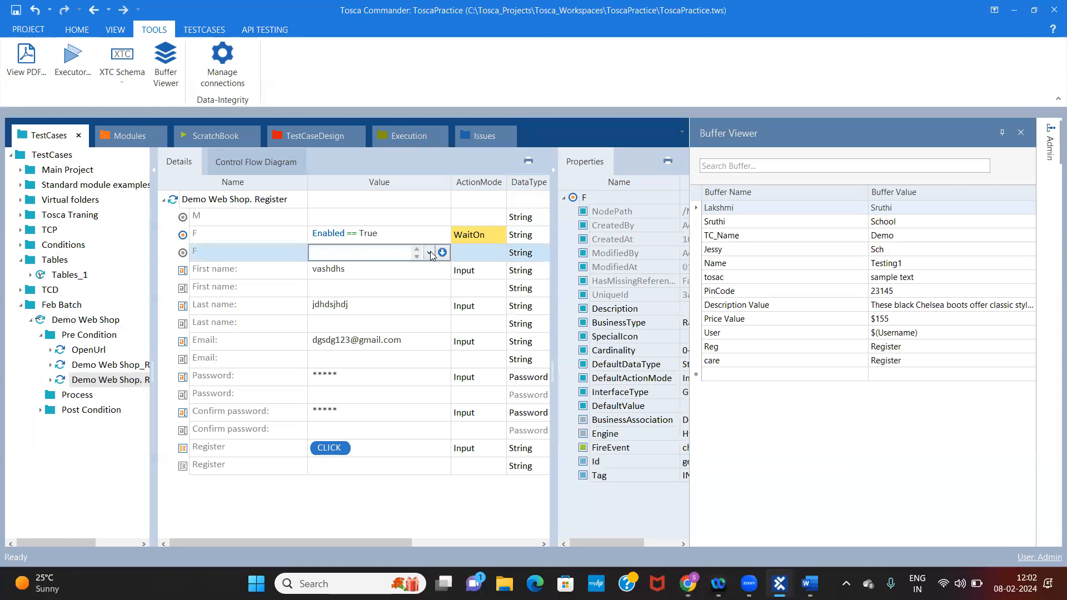
left_click(350, 270)
key("Return")
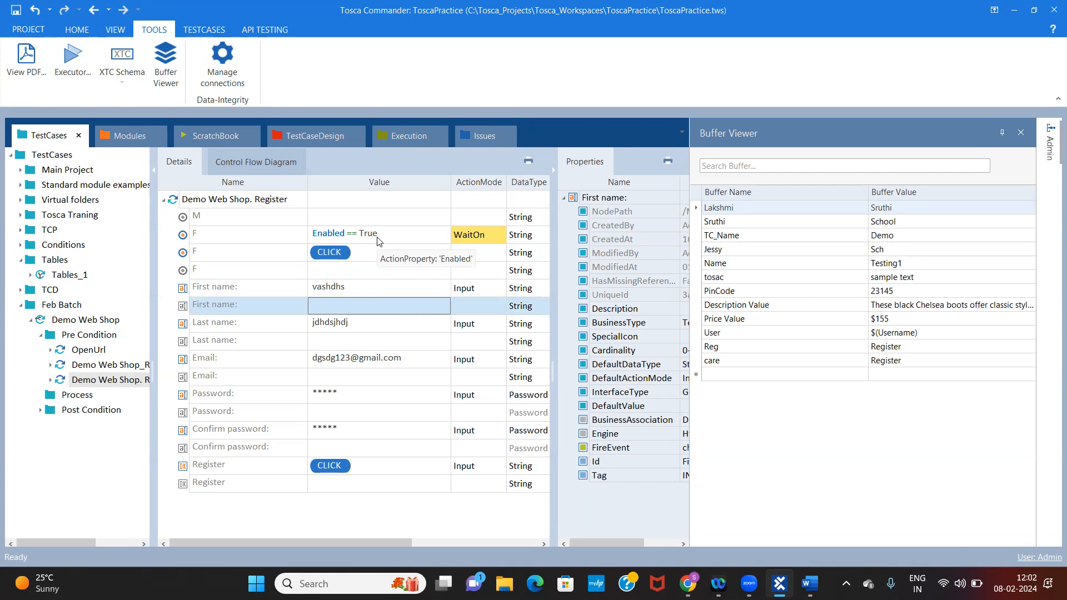
Open the Demo Web Shop_Registration test step and change the property in the first Register entry's WaitOn condition to InnerText
left_click(86, 382)
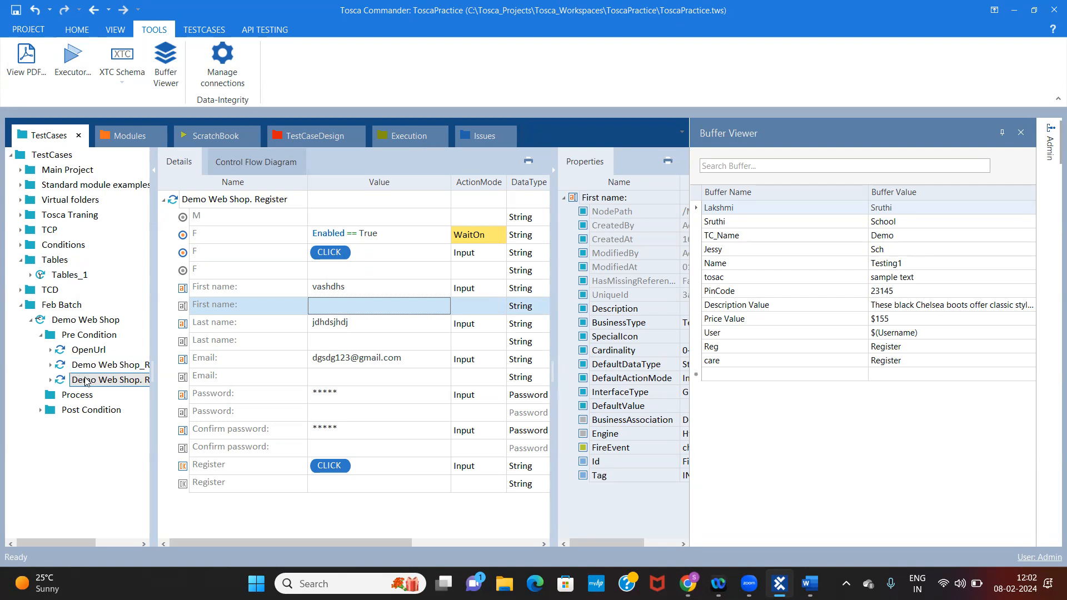
left_click(95, 366)
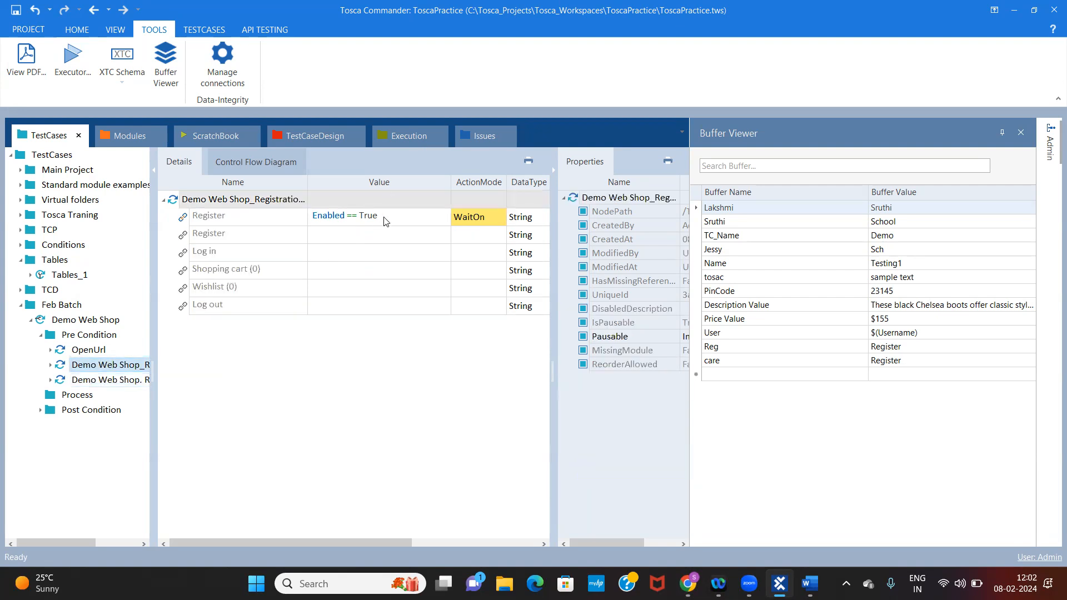
left_click(385, 221)
left_click(443, 219)
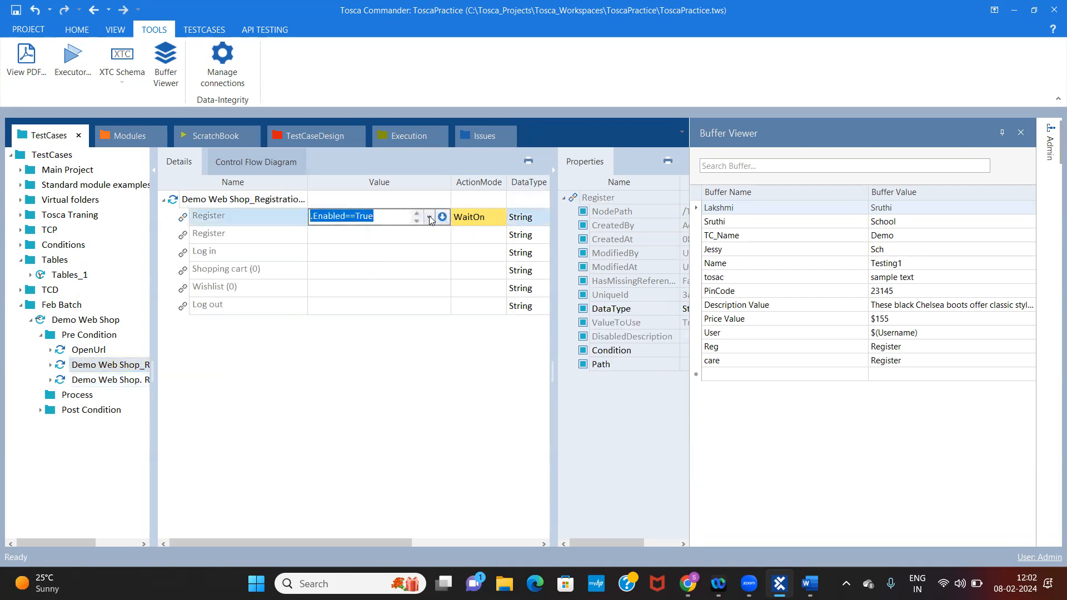
left_click(430, 220)
left_click(442, 218)
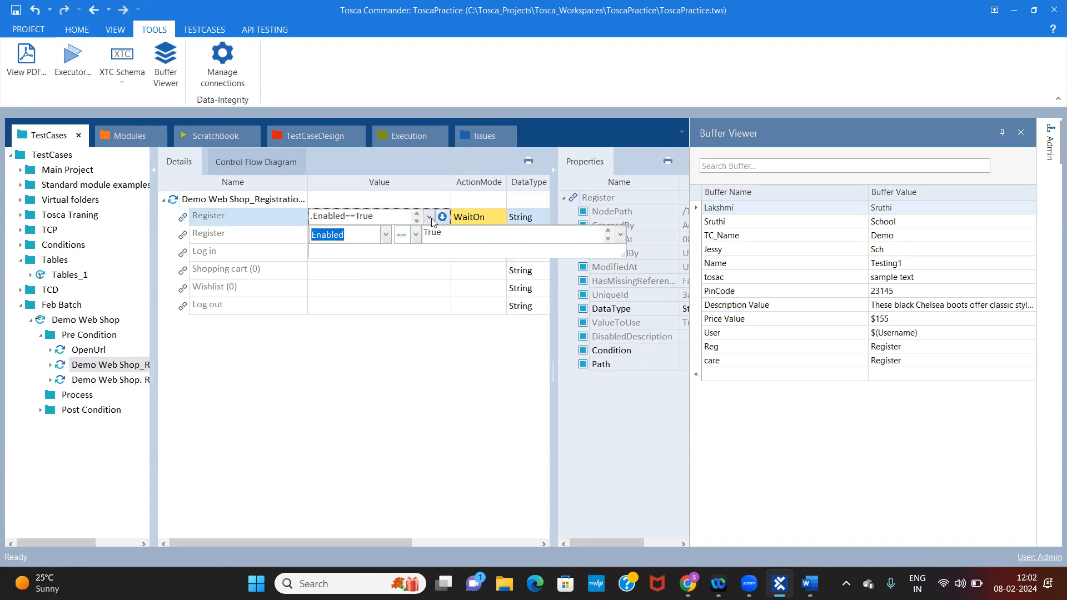
left_click(386, 235)
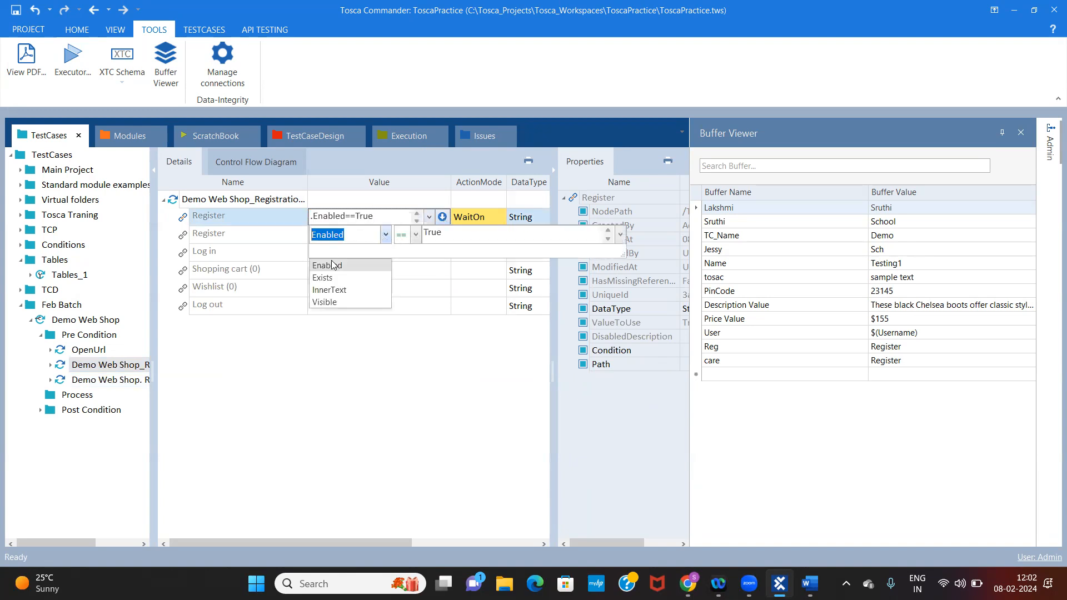
left_click(329, 290)
double_click(464, 234)
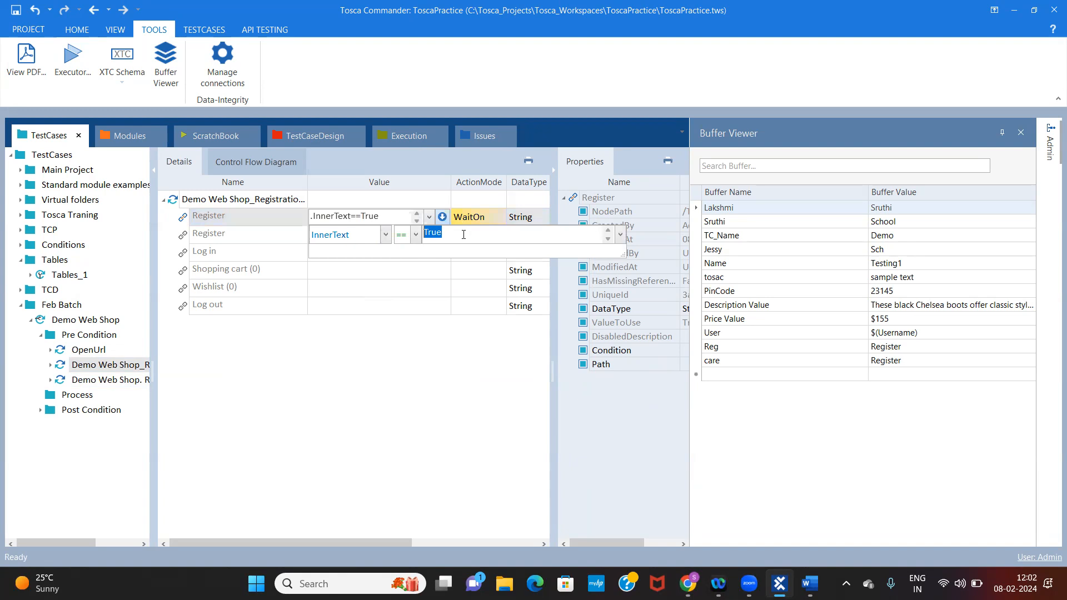
left_click(494, 217)
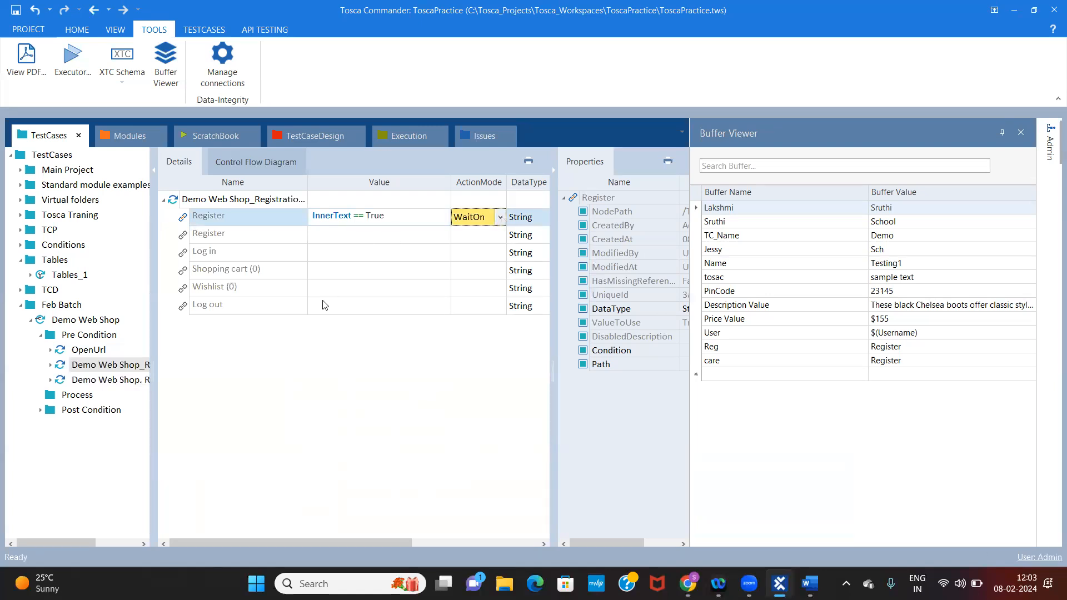
Set the Shopping cart (0) entry's value to InnerText = True
left_click(272, 291)
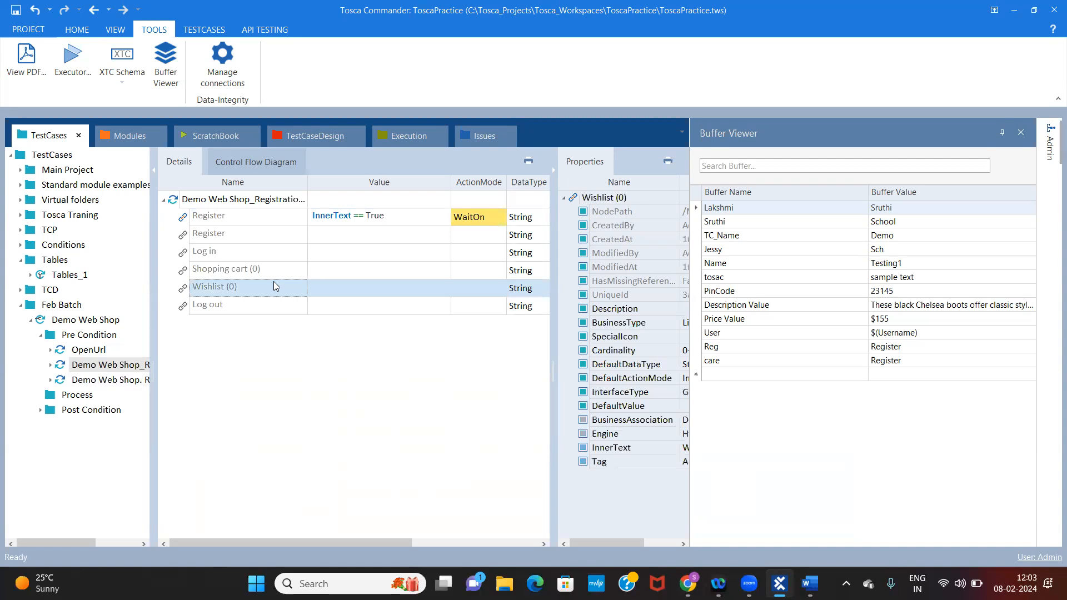
left_click(277, 271)
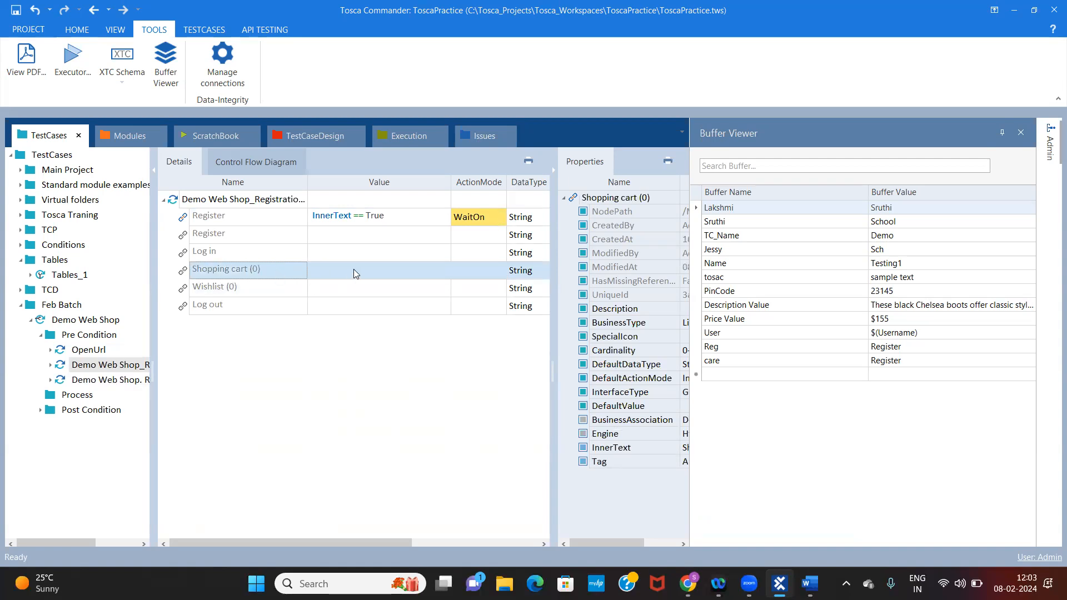
left_click(408, 259)
left_click(425, 271)
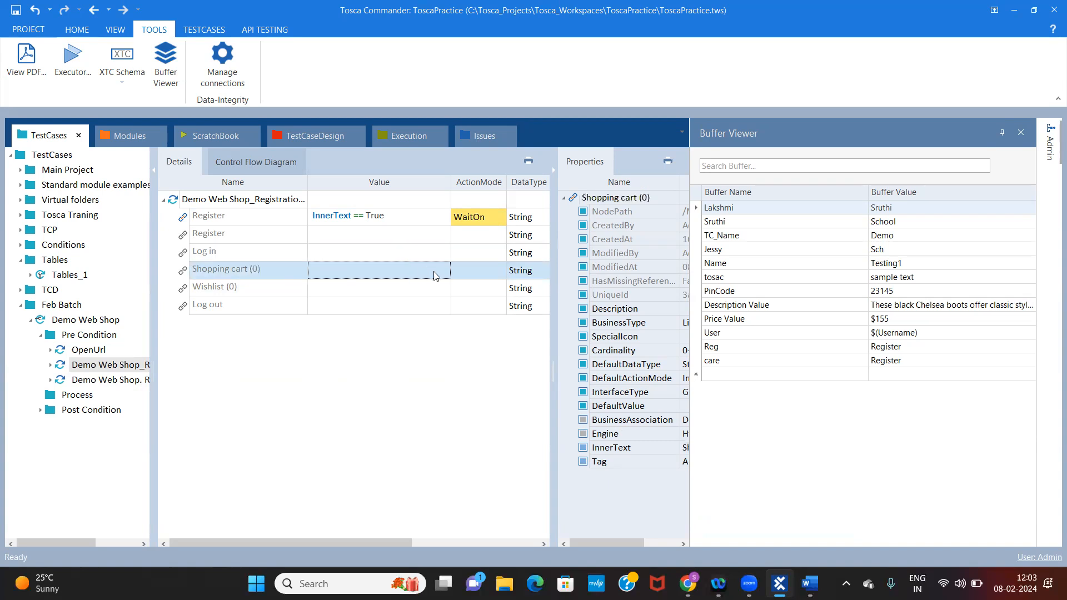
left_click(436, 275)
left_click(443, 271)
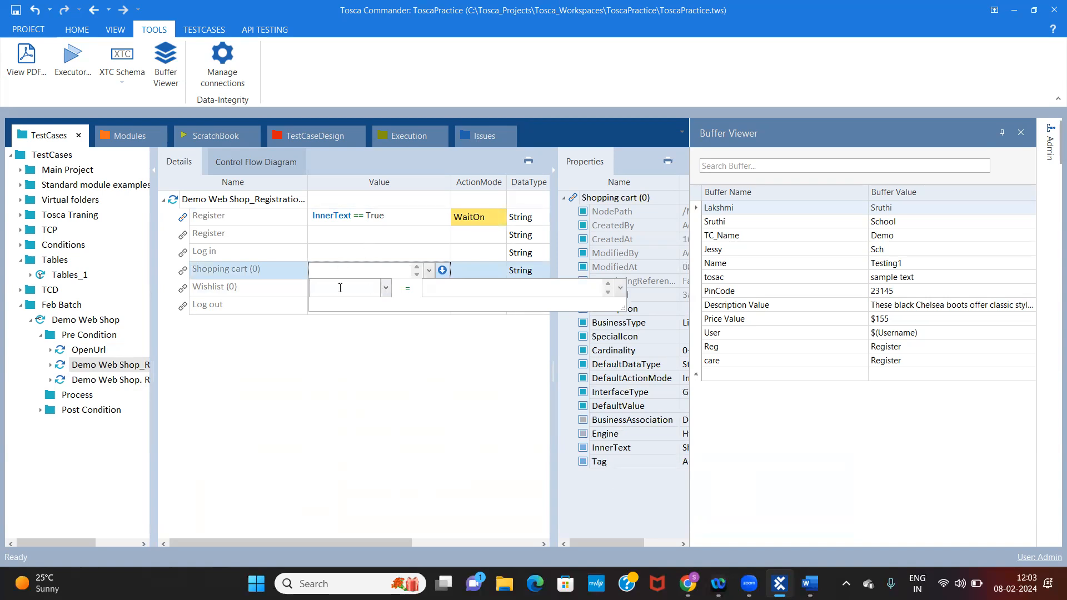
type("InnerText")
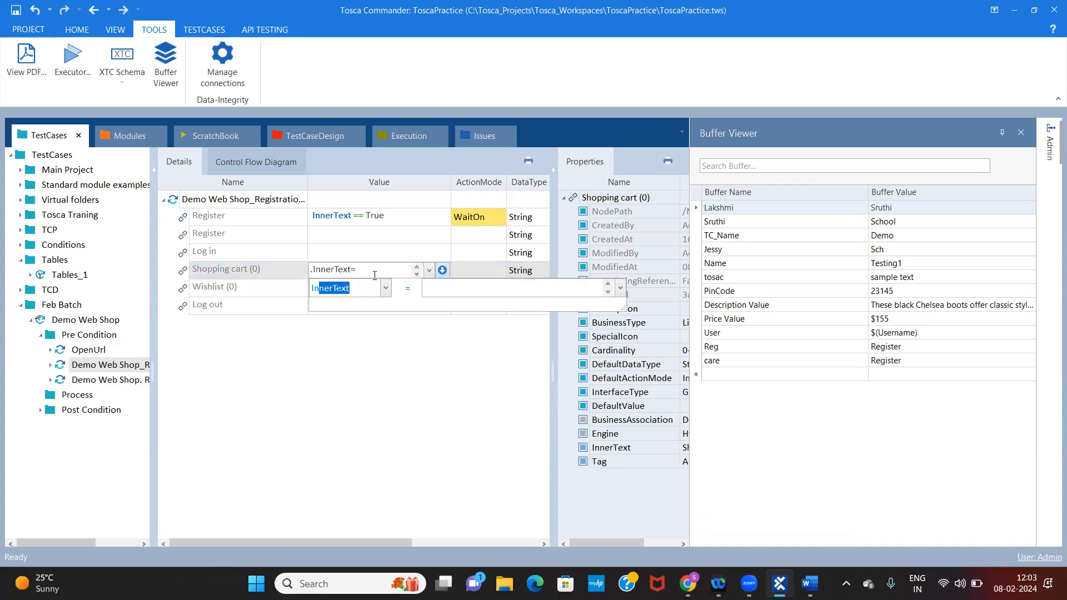
left_click(451, 288)
type("True")
Set the Shopping cart (0) entry's ActionMode to Verify, and check the execution log in the ScratchBook before returning to the test cases
left_click(472, 264)
left_click(500, 271)
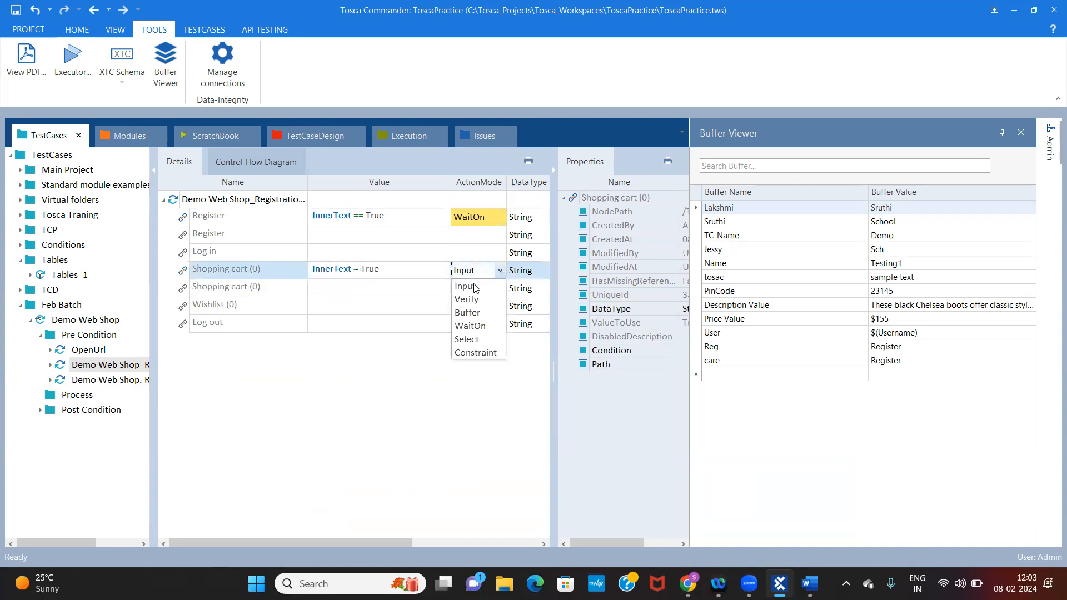
left_click(475, 299)
left_click(404, 355)
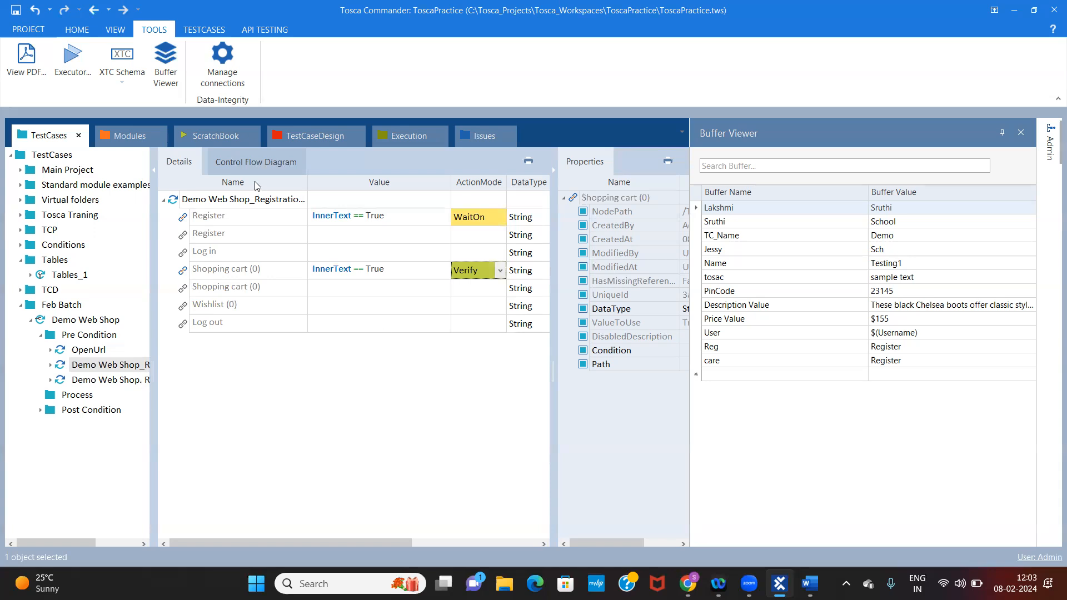
left_click(213, 136)
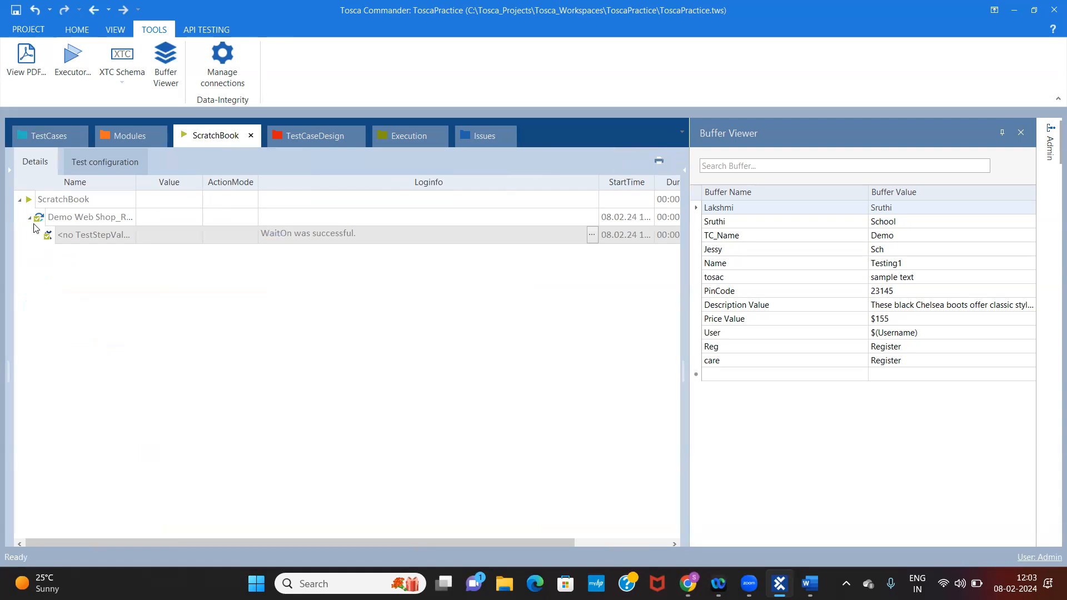
left_click(36, 136)
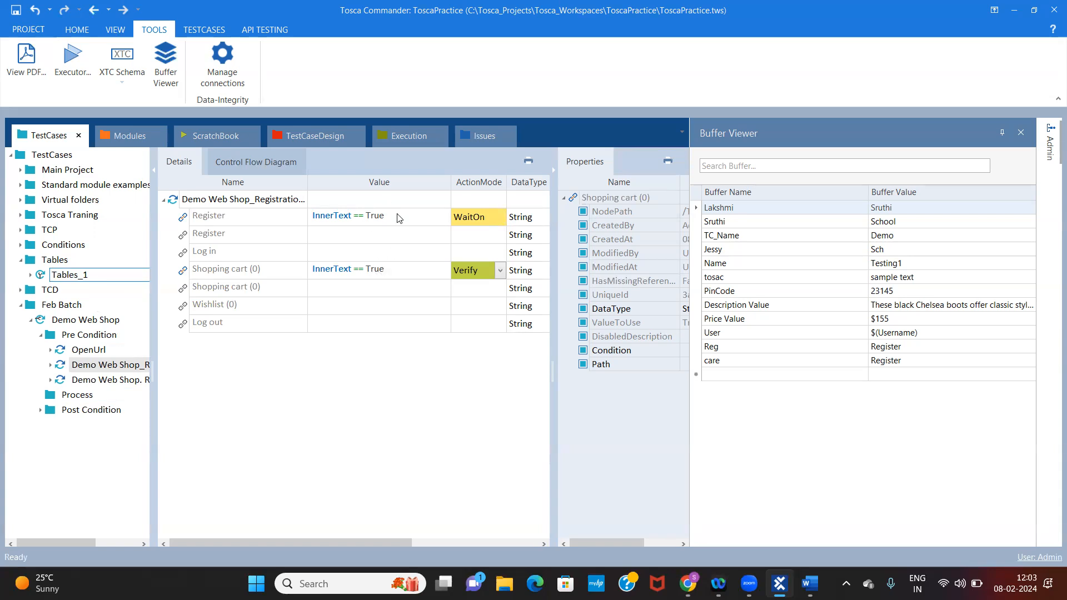